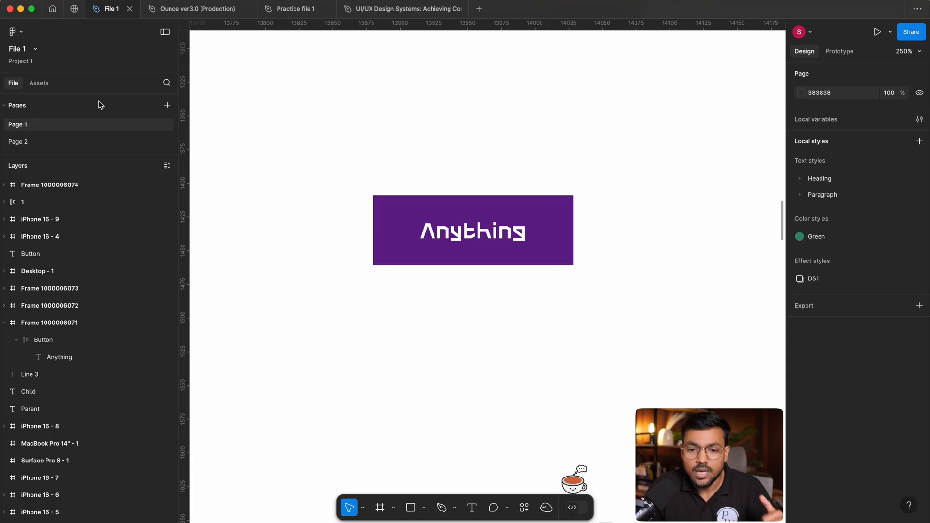
Insert the iOS 18 and iPadOS 18 Button component from the asset library beside the purple Anything button.
left_click(31, 86)
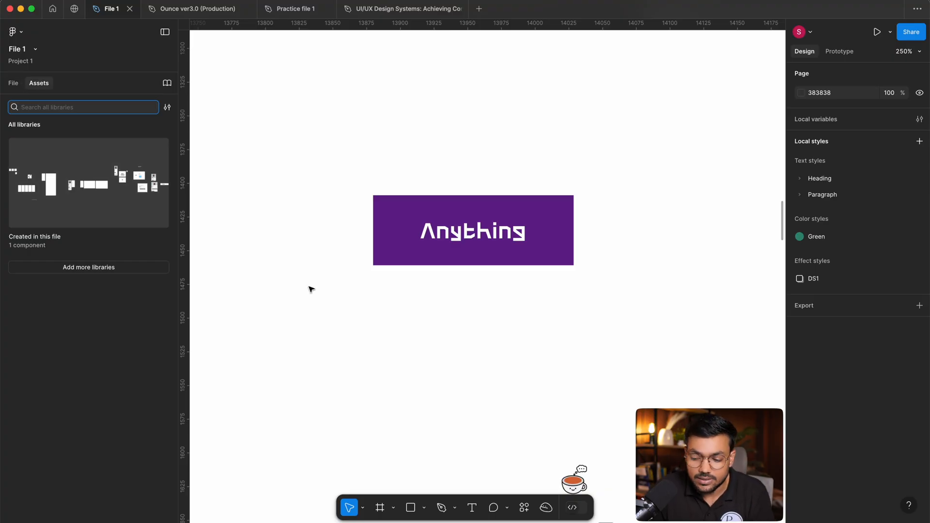
left_click(524, 507)
left_click(375, 332)
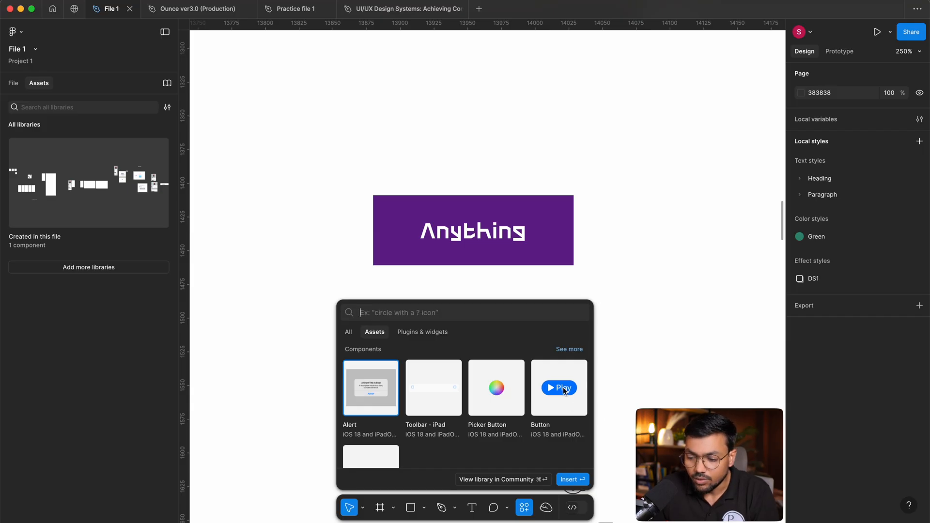
left_click_drag(567, 386, 690, 212)
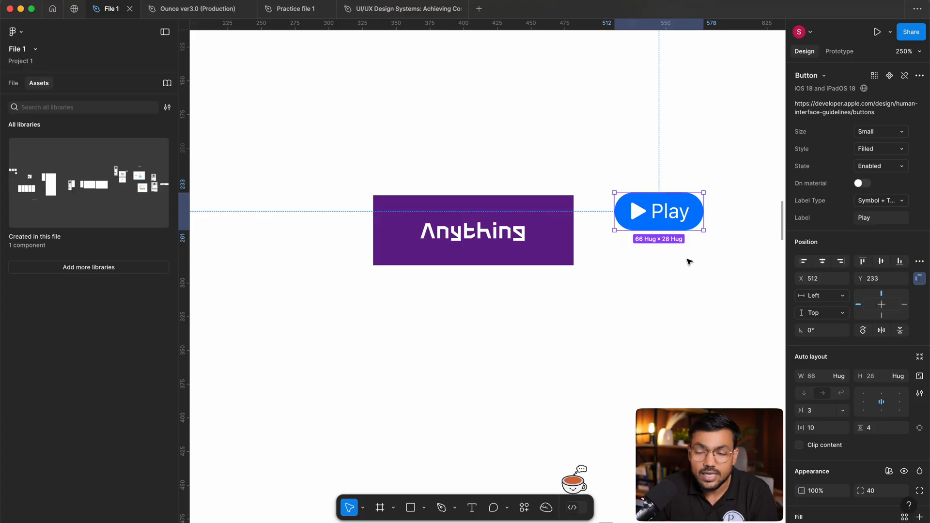
left_click(689, 262)
Delete the inserted Play button from the canvas.
left_click(686, 211)
left_click_drag(658, 227, 624, 259)
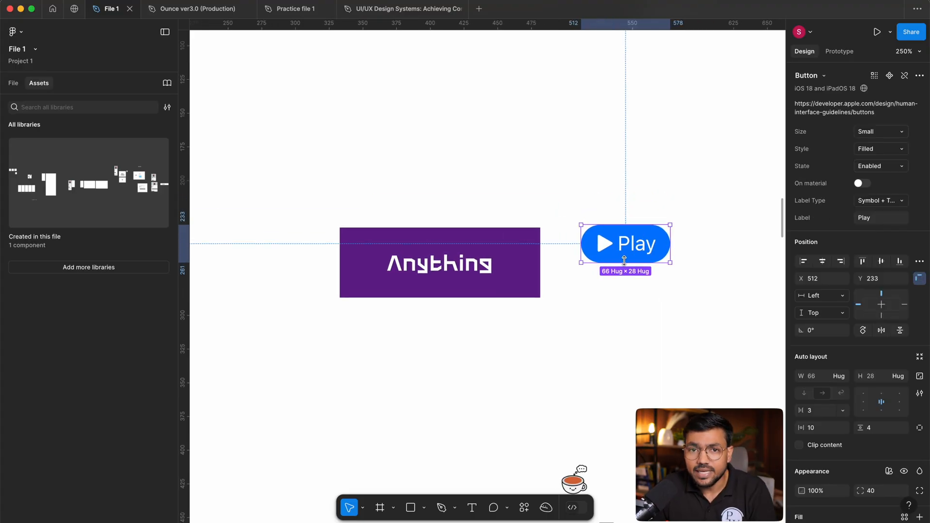
left_click_drag(623, 160, 648, 349)
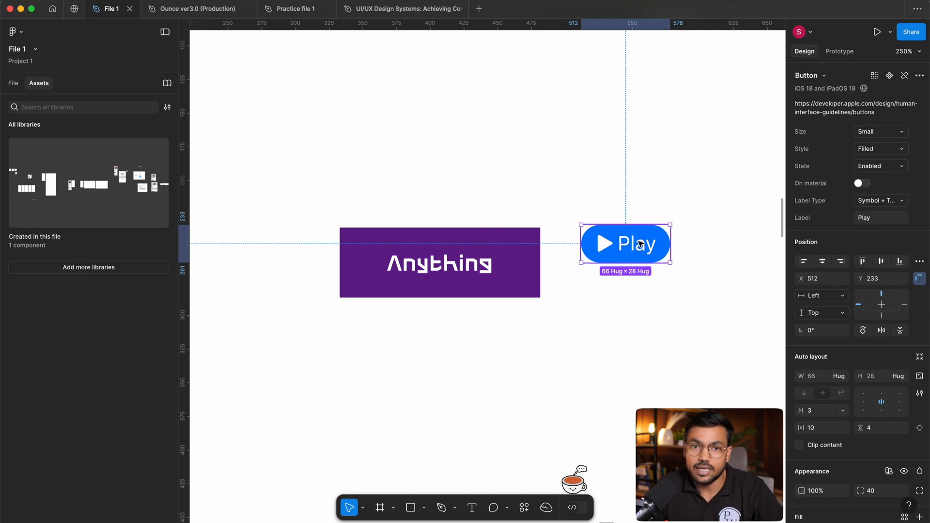
left_click_drag(634, 176, 643, 347)
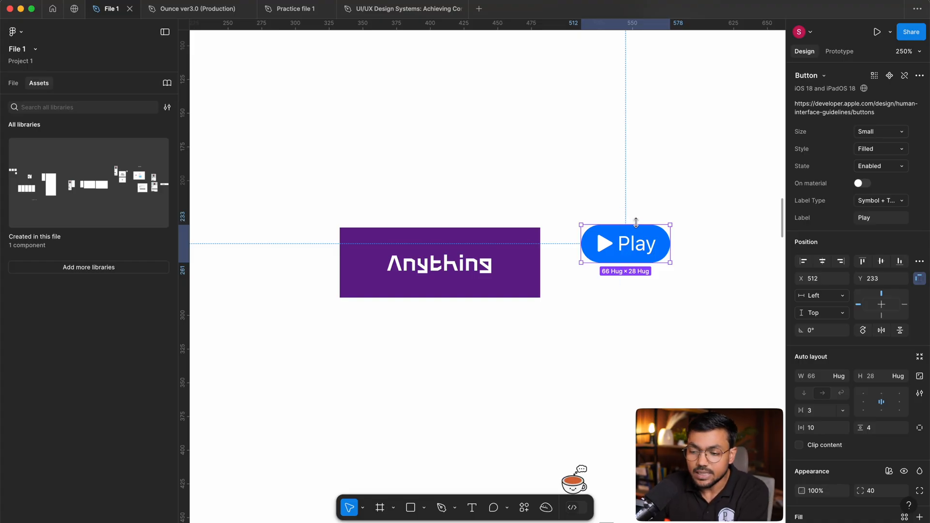
key("Delete")
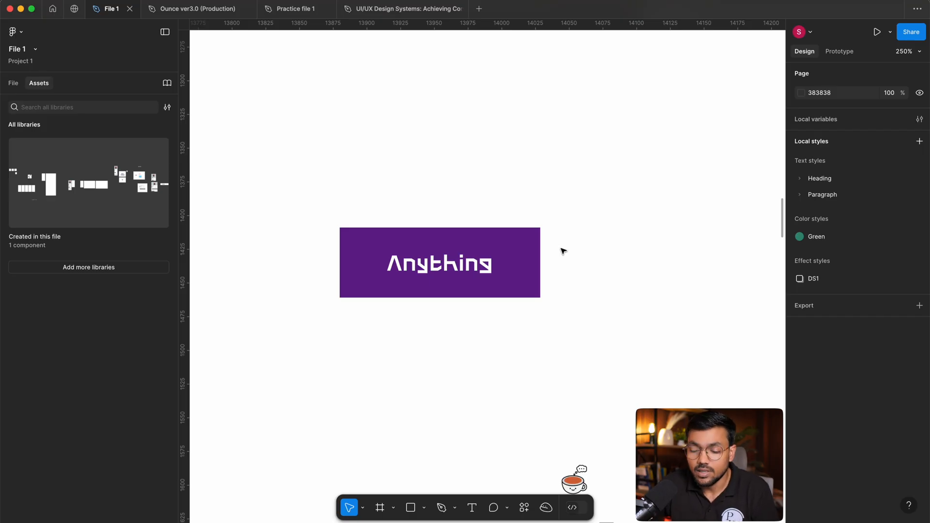
scroll(562, 250, "down", 1)
left_click_drag(305, 201, 518, 378)
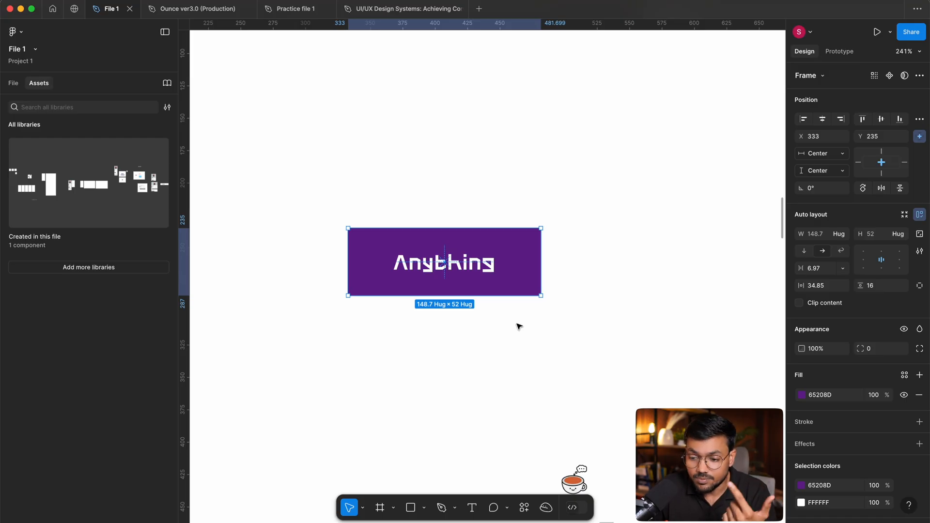
scroll(518, 327, "left", 2)
left_click_drag(464, 110, 517, 332)
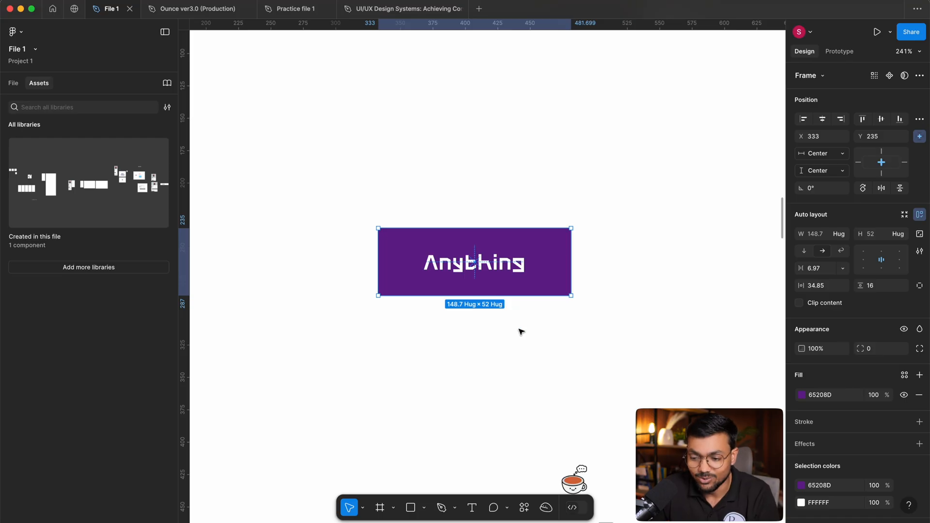
left_click_drag(464, 129, 501, 351)
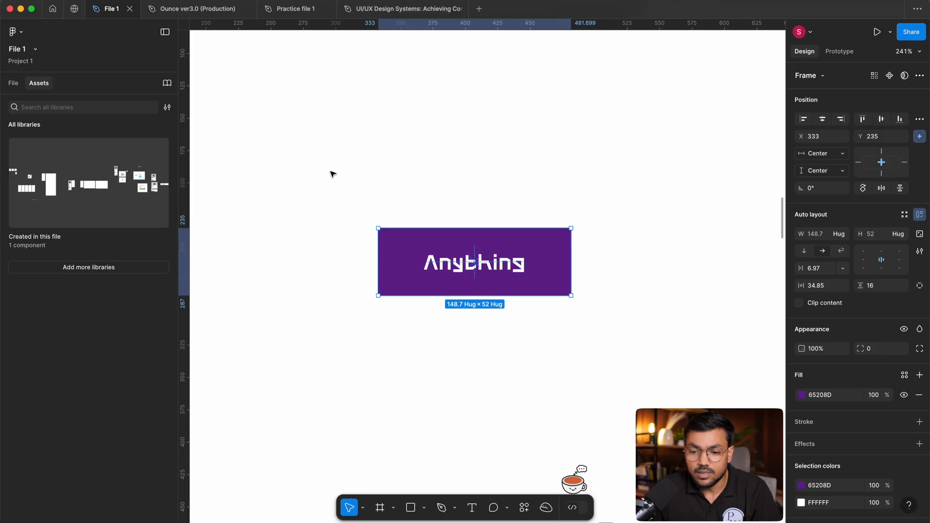
scroll(406, 138, "down", 1)
scroll(407, 138, "right", 1)
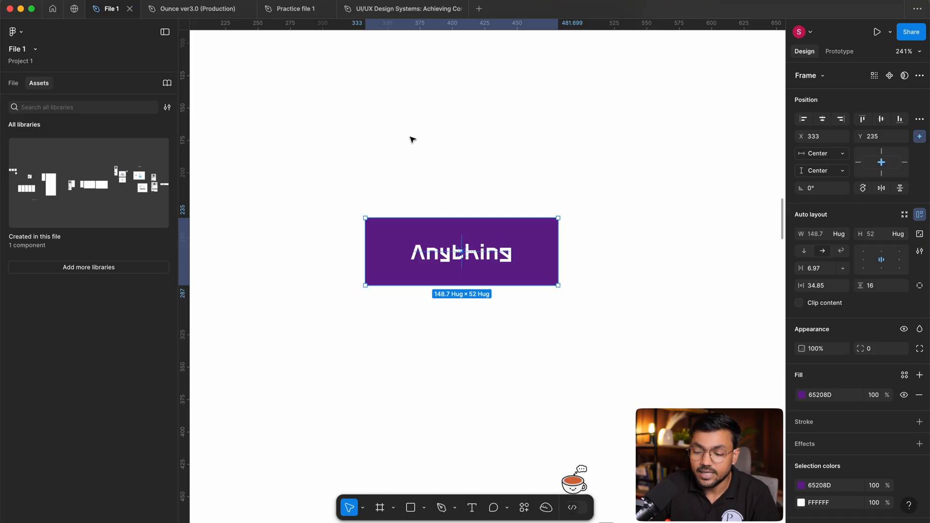
left_click(371, 149)
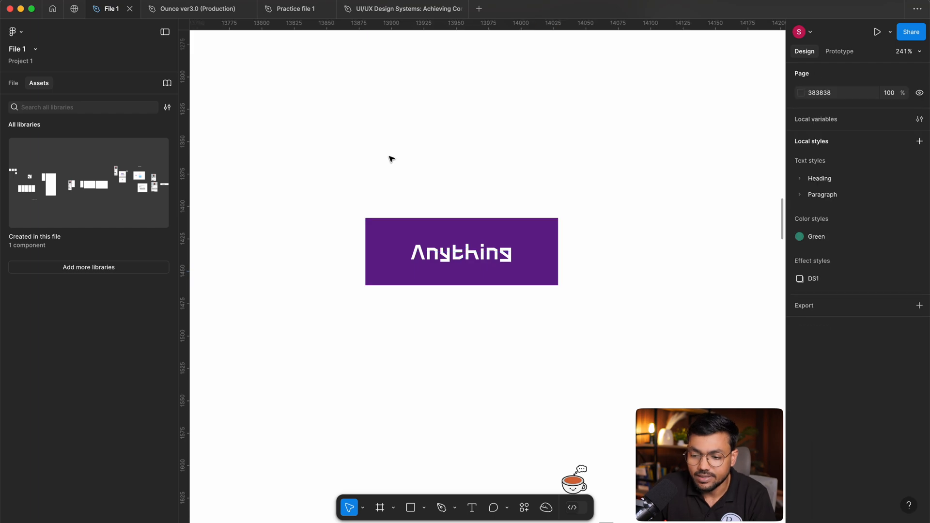
left_click_drag(609, 156, 362, 354)
left_click(512, 373)
Select the purple Anything button and collapse its Button layer in the file's layer list.
left_click_drag(366, 142, 561, 283)
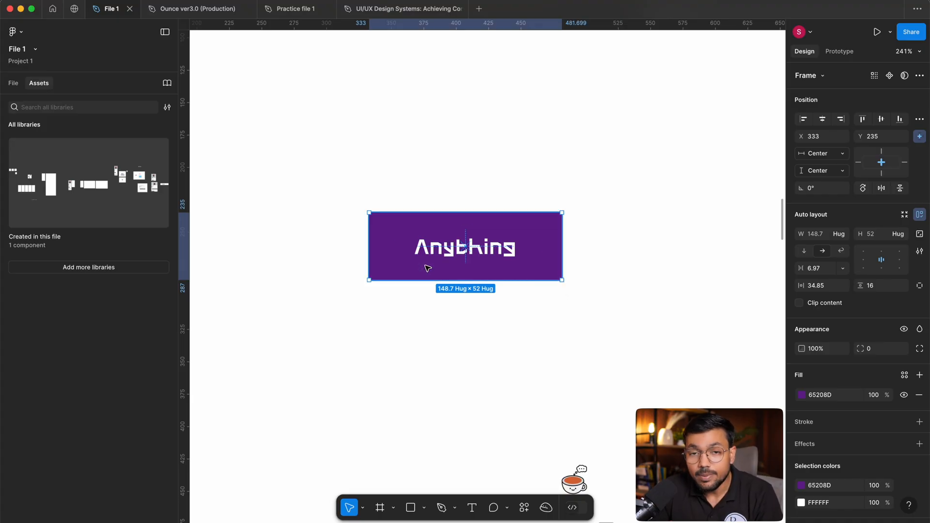
left_click(13, 84)
left_click(17, 340)
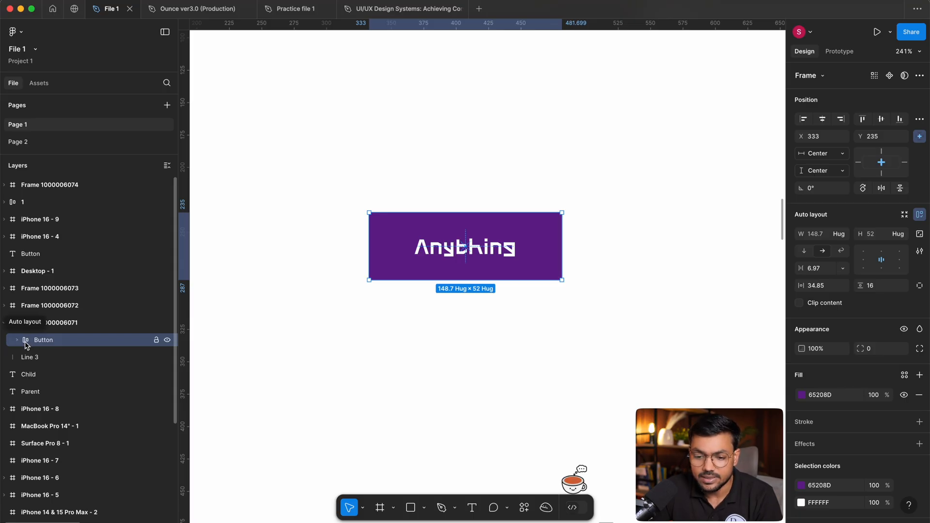
key("ctrl+alt+m")
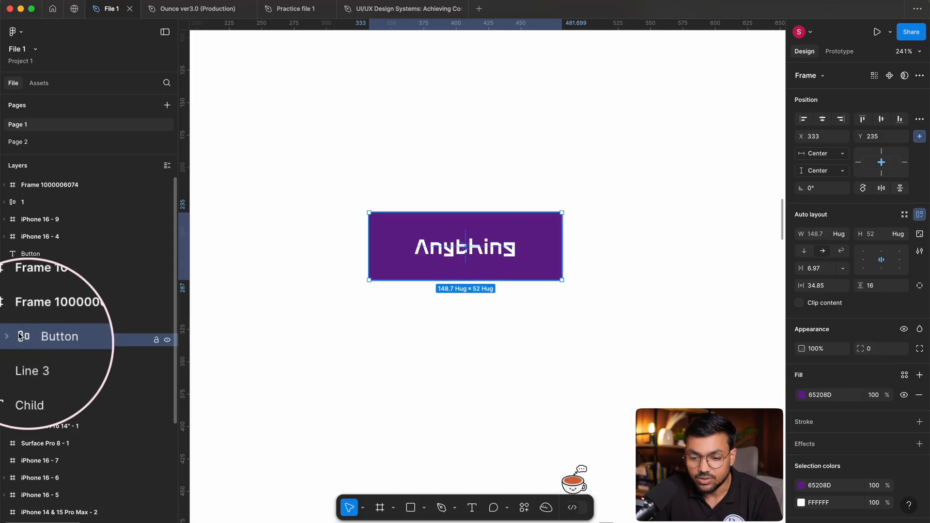
key("ctrl+alt+m")
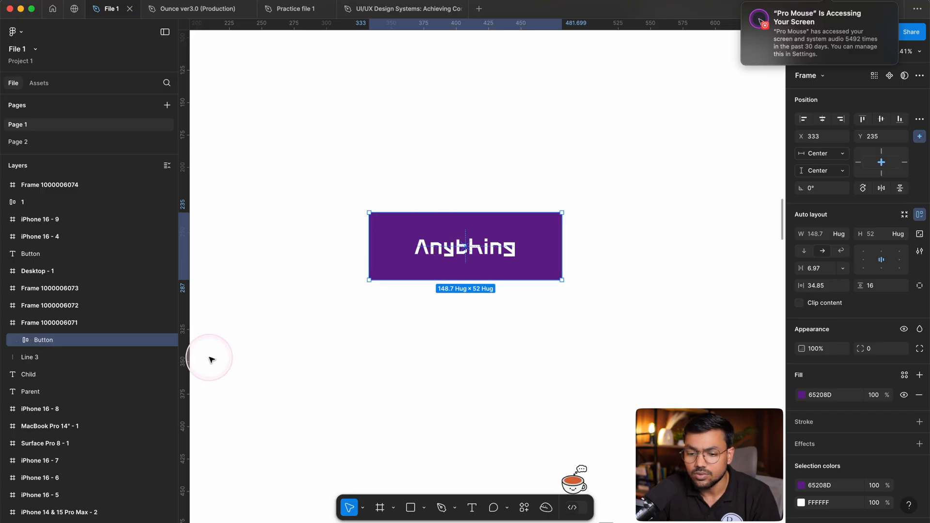
left_click(411, 322)
left_click_drag(341, 177, 654, 318)
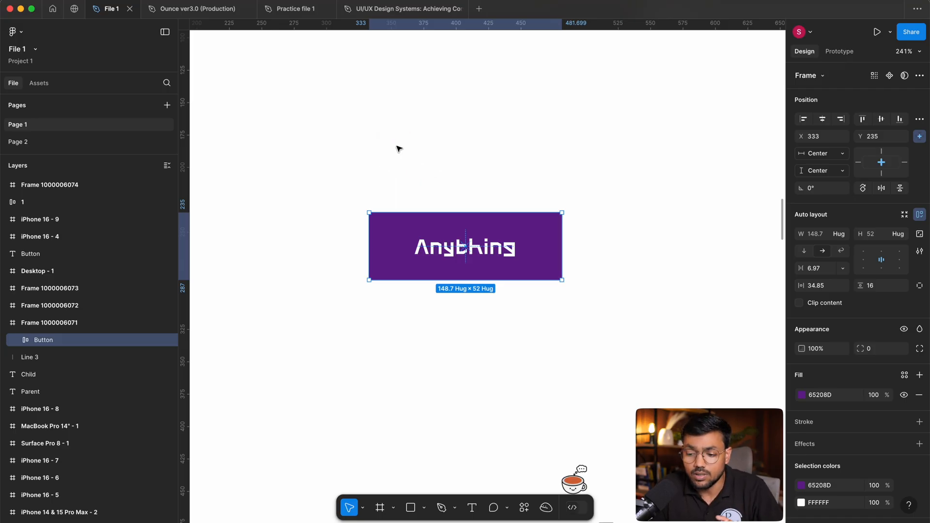
left_click_drag(394, 146, 421, 220)
left_click_drag(389, 120, 533, 344)
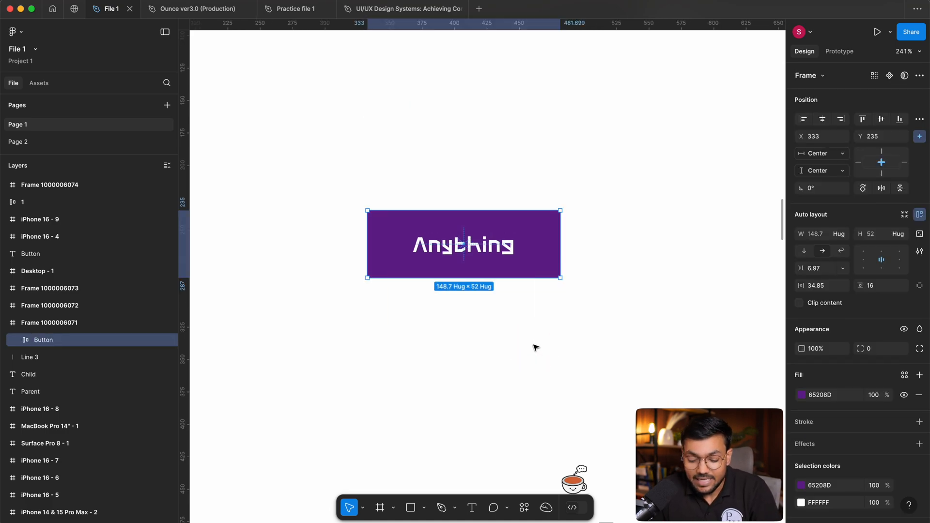
left_click_drag(371, 150, 598, 301)
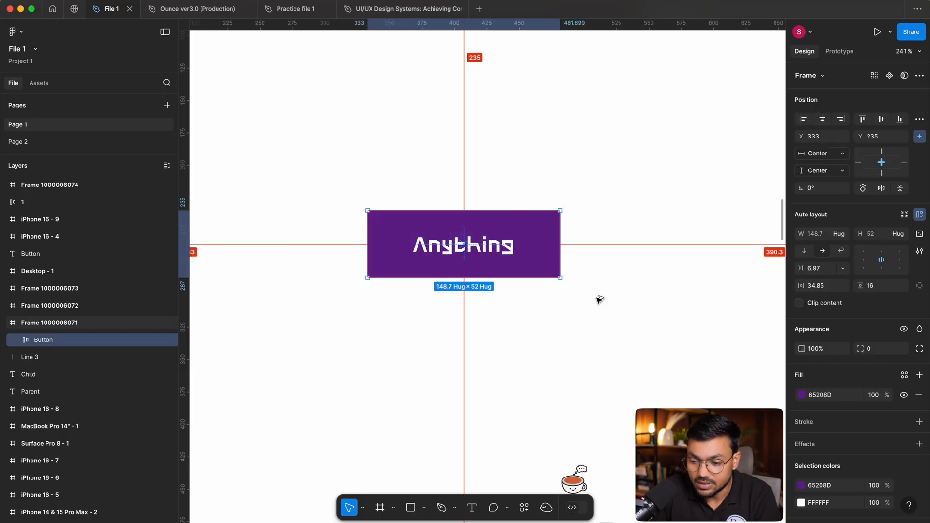
Create a component from the Anything button and detach it back into a plain frame.
key("super+alt+k")
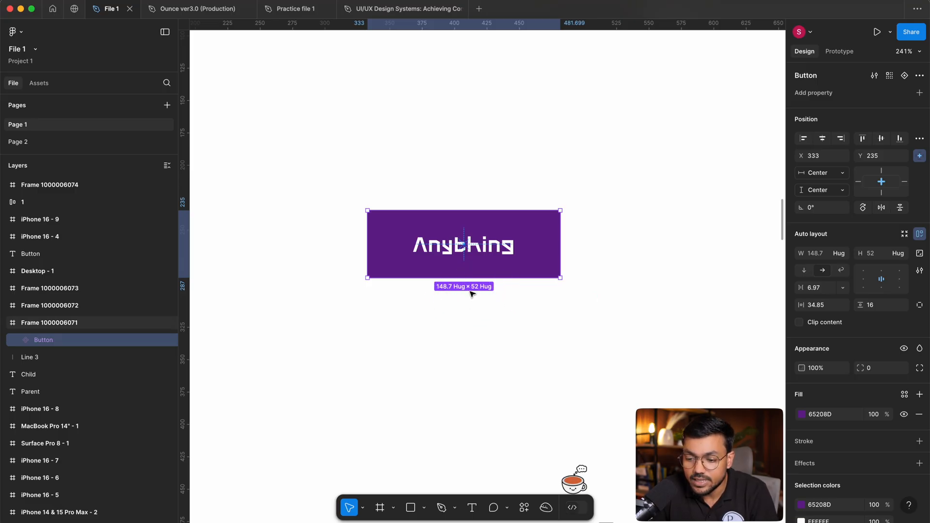
key("super+alt+b")
key("super+z")
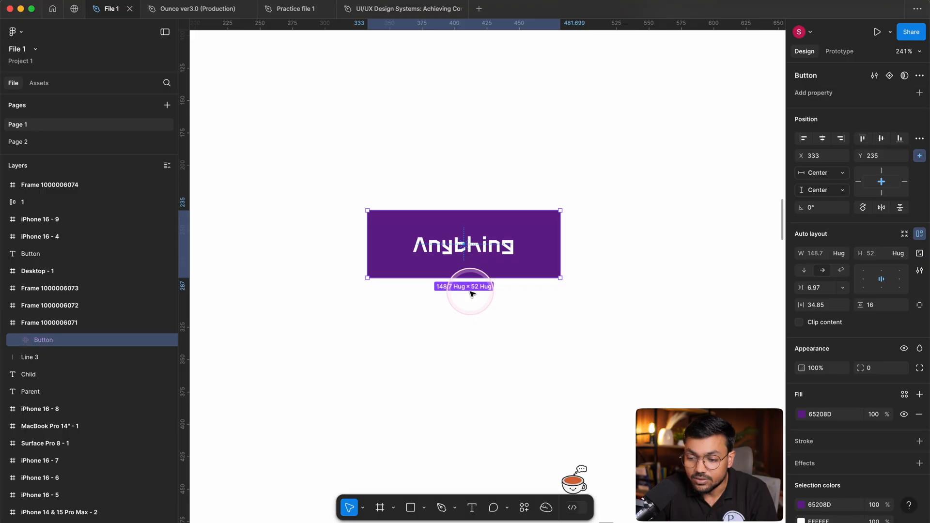
key("super+alt+b")
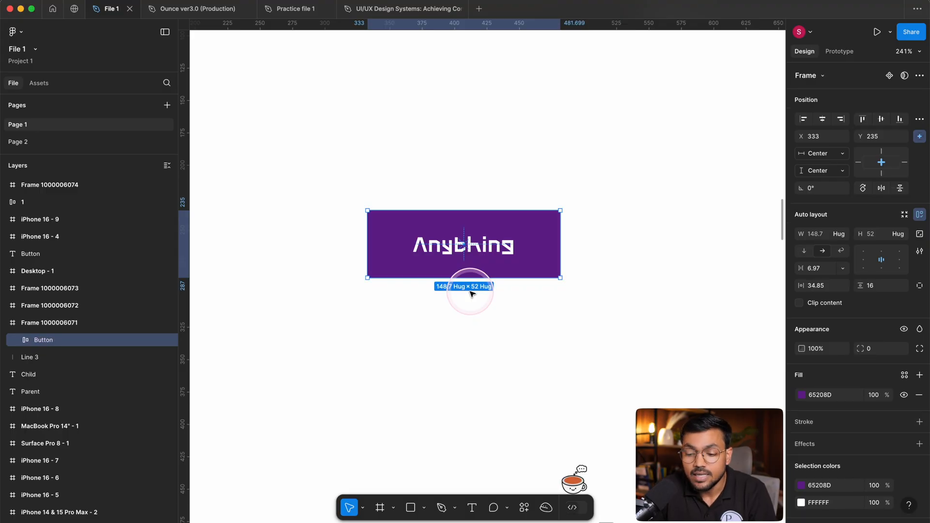
Turn the Anything button into a component again, undo and redo the conversion, and finally undo it.
key("super+alt+k")
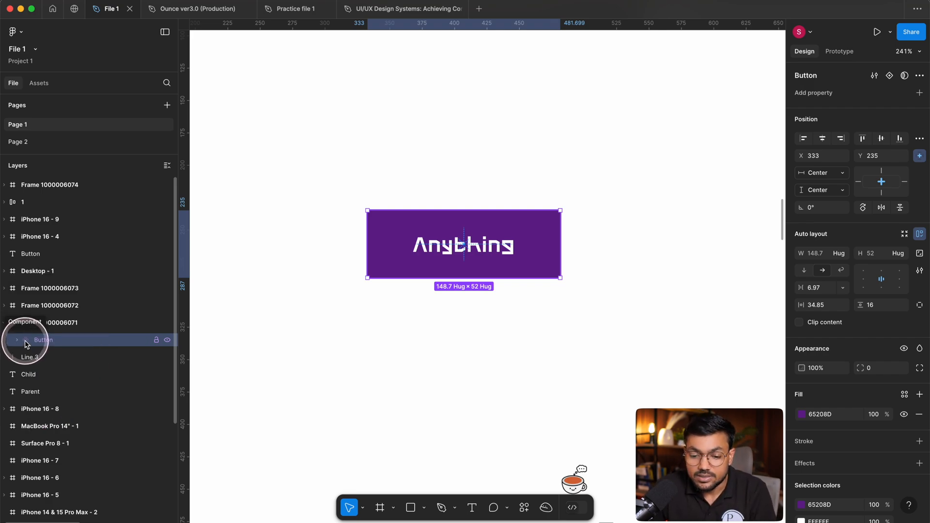
key("super+z")
key("super+shift+z")
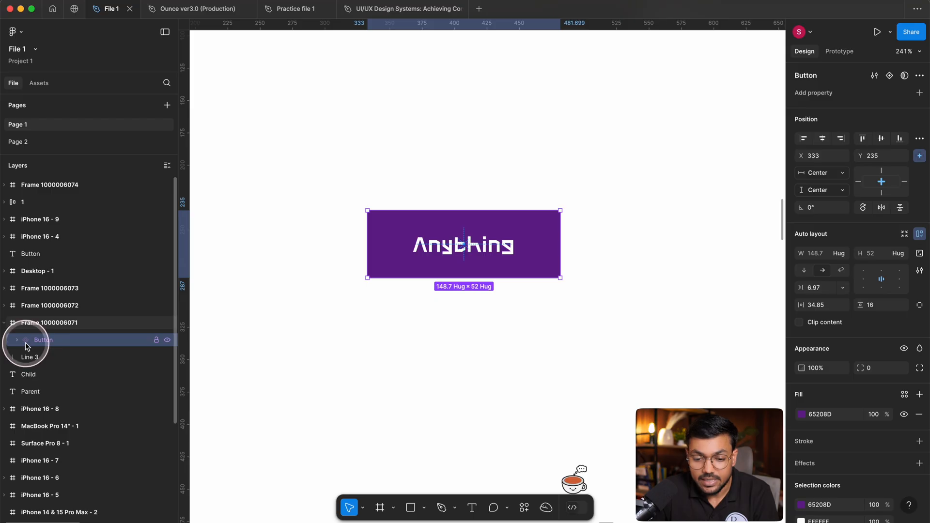
key("super+z")
left_click(455, 176)
left_click_drag(348, 146, 563, 301)
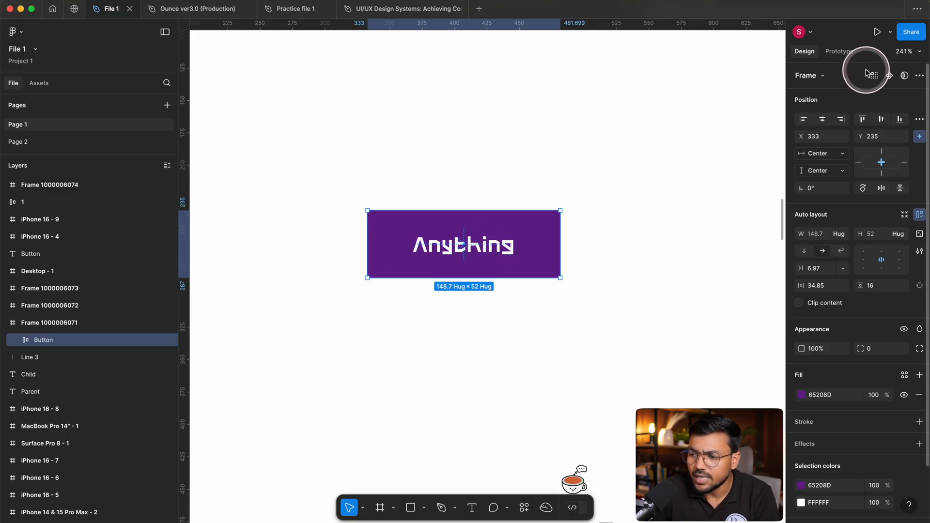
Create a component from the selected Anything button frame.
key("ctrl")
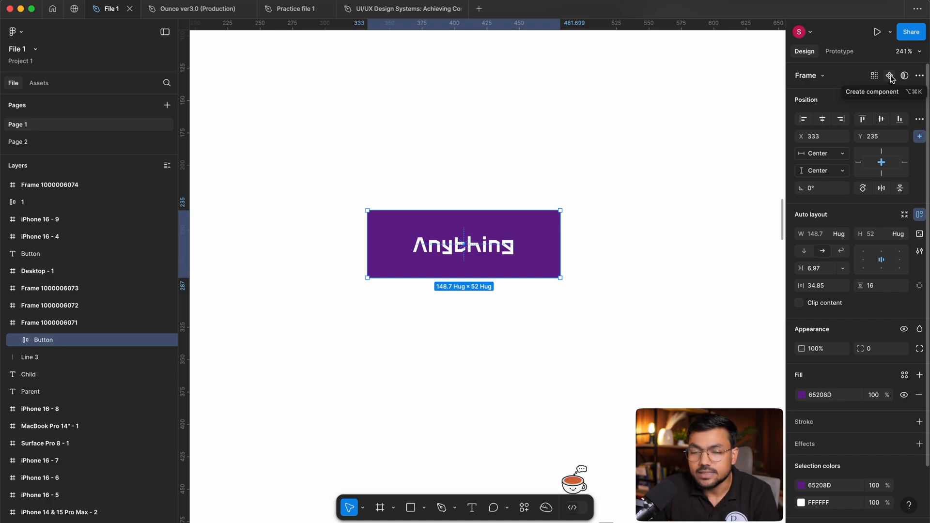
left_click(890, 76)
left_click_drag(351, 135, 609, 301)
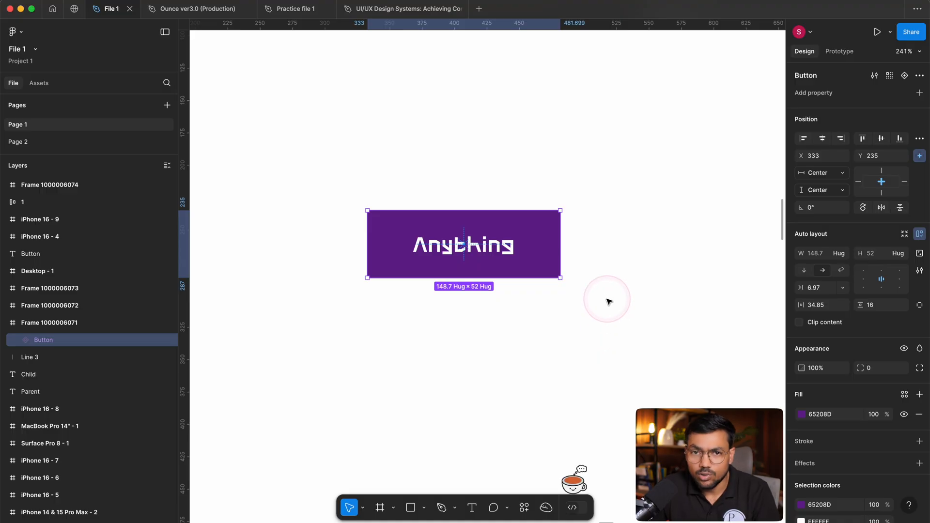
left_click(610, 276)
Move the Button component to about X 334, Y 200 within its parent frame.
left_click_drag(462, 273, 457, 177)
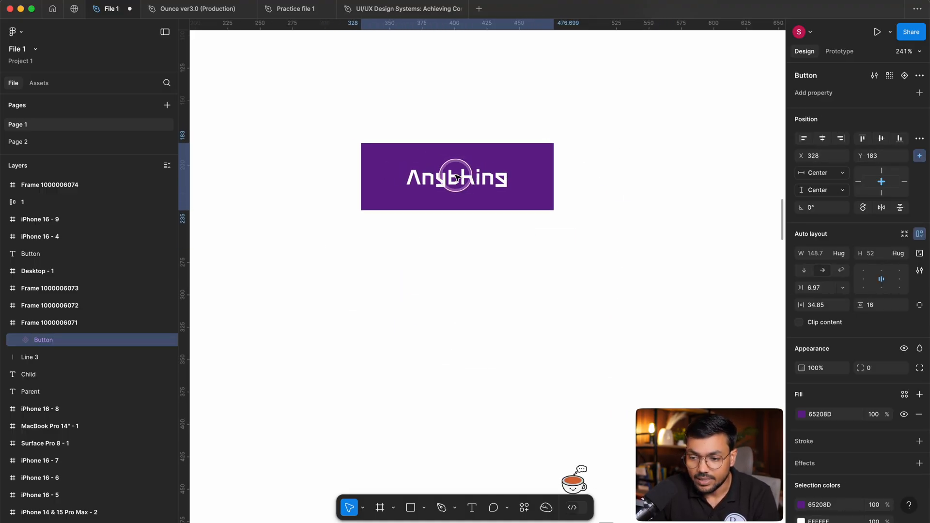
left_click(415, 110)
scroll(408, 123, "up", 3)
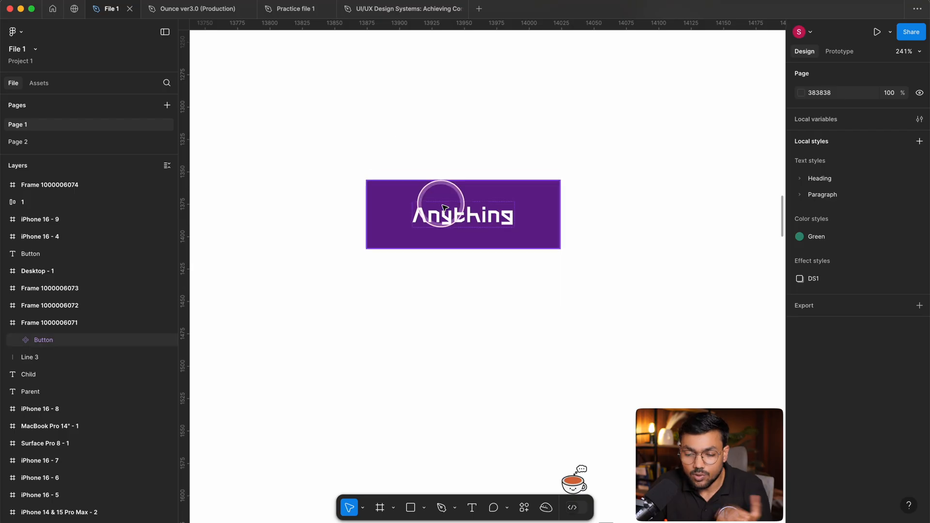
left_click_drag(454, 214, 472, 240)
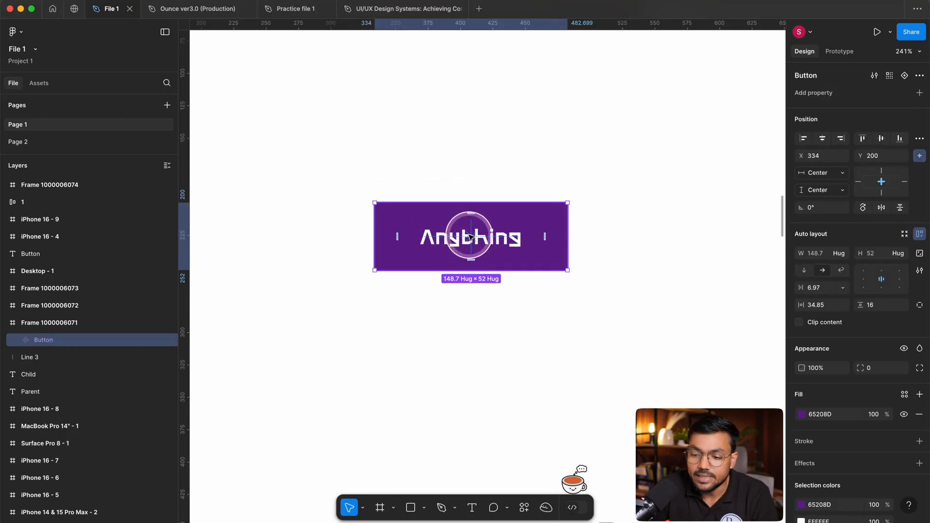
Select the Anything text nested inside the component, and reselect the Button component itself.
double_click(470, 237)
double_click(469, 237)
left_click(566, 182)
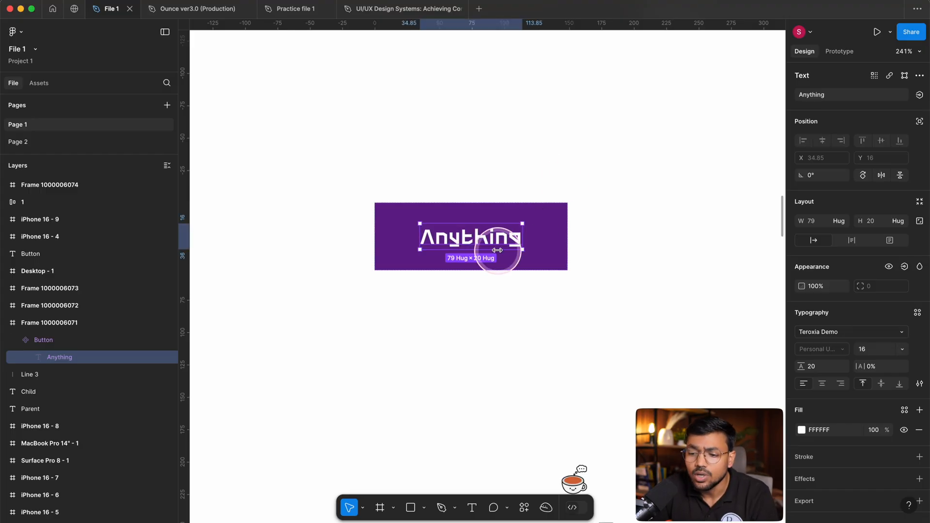
left_click(523, 206)
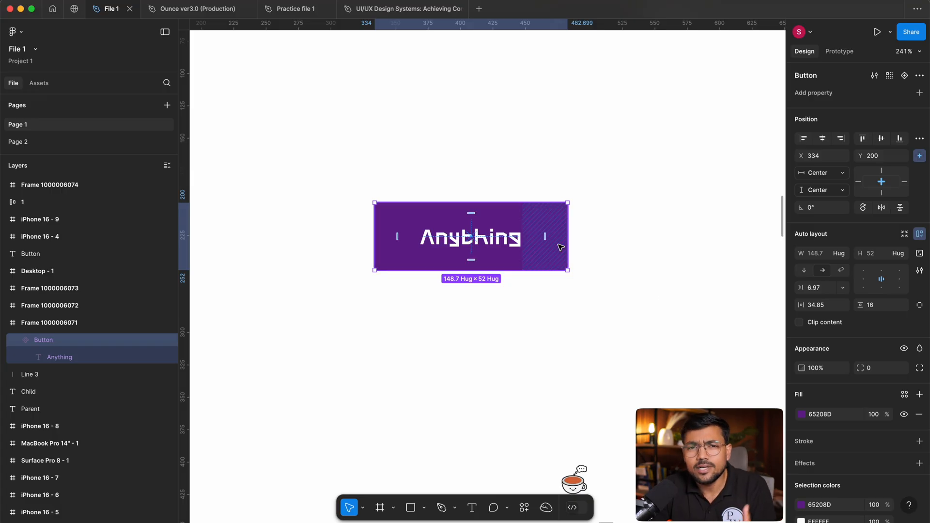
left_click(545, 158)
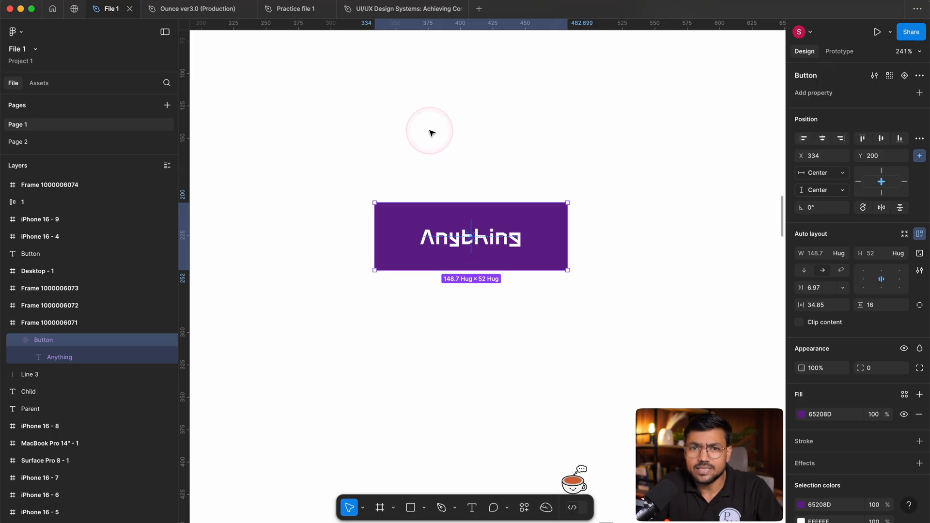
Move the Button component to about X 132, Y 98, near the parent frame's upper-left corner.
left_click(641, 188)
scroll(511, 213, "down", 5)
left_click_drag(510, 228, 378, 165)
scroll(361, 146, "up", 3)
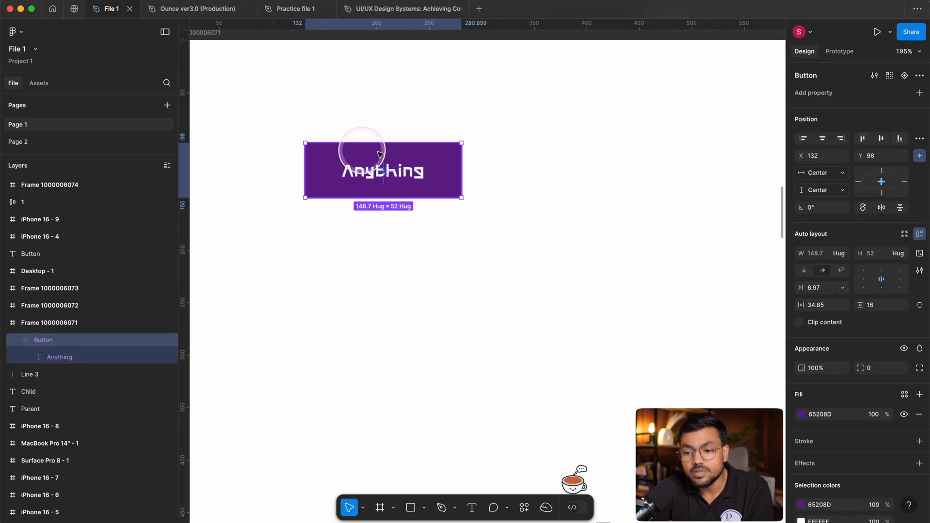
scroll(394, 152, "right", 2)
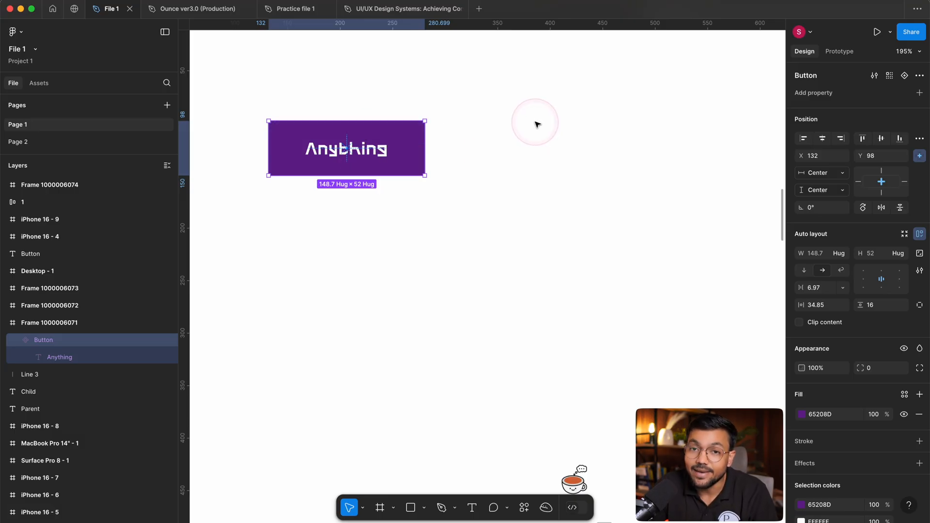
Shift the Button component slightly down and to the right within its parent frame.
scroll(405, 182, "down", 2)
left_click(400, 190)
left_click_drag(348, 152, 326, 151)
scroll(482, 192, "up", 1)
scroll(312, 176, "down", 2)
scroll(393, 179, "up", 1)
left_click(470, 219)
left_click_drag(472, 219, 387, 145)
Draw a frame about 159 × 55 in size below the Button component and move it to about X 404, Y 221.
key("r")
key("f")
left_click_drag(324, 130, 460, 176)
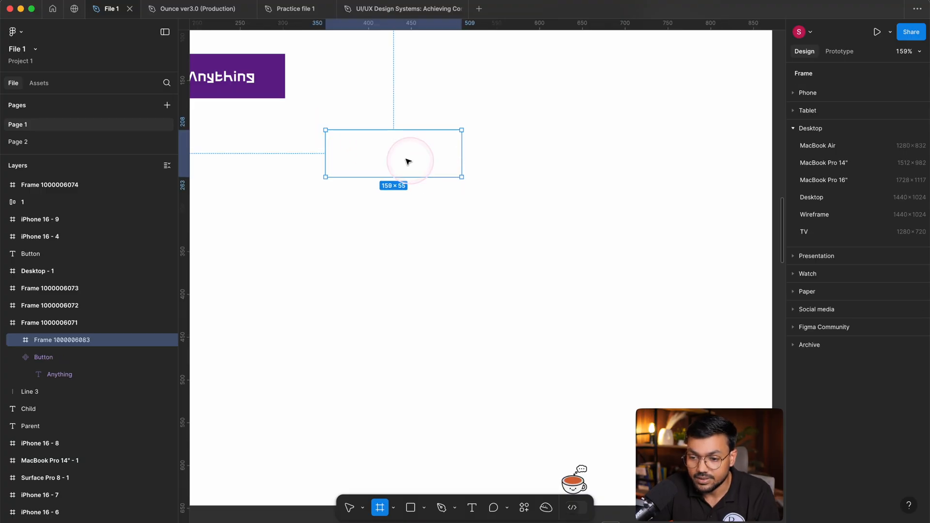
left_click_drag(404, 159, 451, 171)
Fill the new 159 × 55 frame with red F35B5B.
left_click(800, 322)
left_click(802, 341)
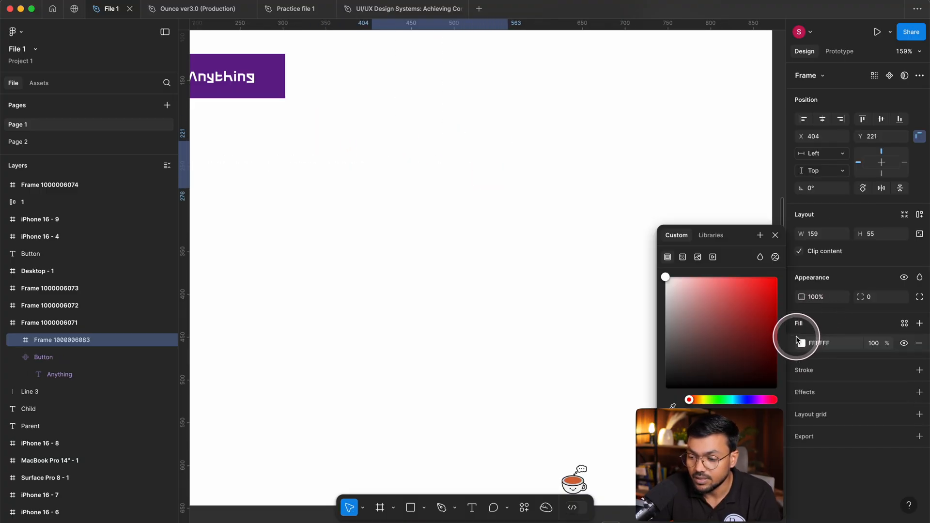
left_click_drag(706, 327, 735, 282)
Duplicate the red frame directly below at Y 300 and recolor the copy blue, 5BBBF3.
left_click_drag(448, 173, 448, 241)
left_click(801, 344)
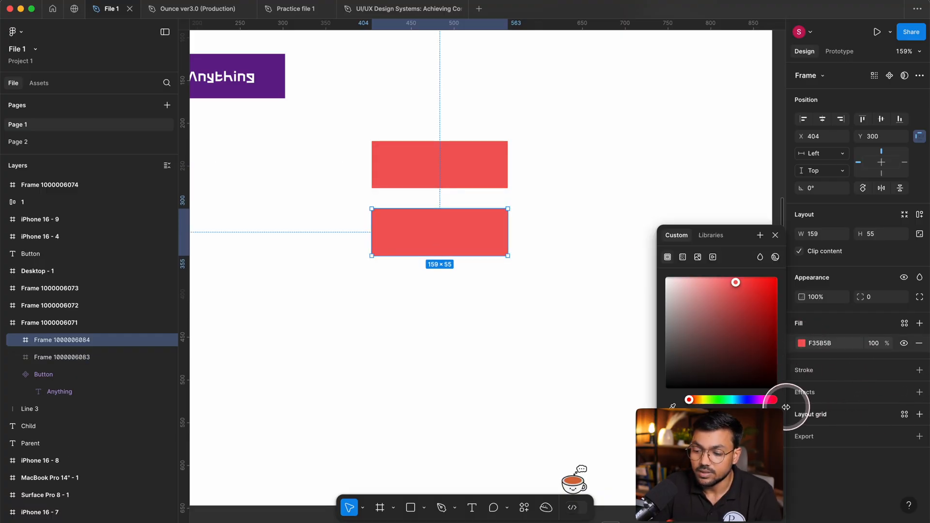
left_click(727, 400)
Duplicate the blue frame directly below at Y 379 and recolor the copy yellow, F3CD5B.
left_click_drag(453, 223, 468, 289)
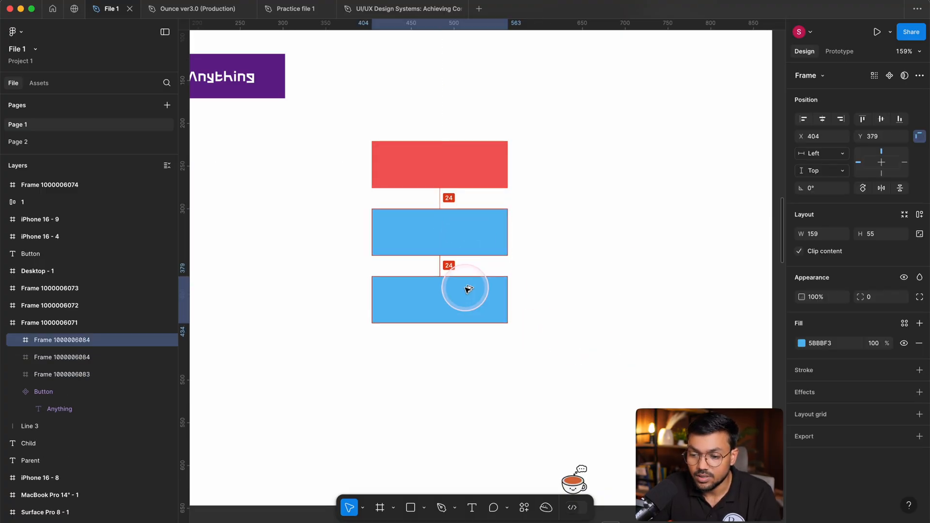
left_click(801, 343)
left_click_drag(708, 402, 700, 403)
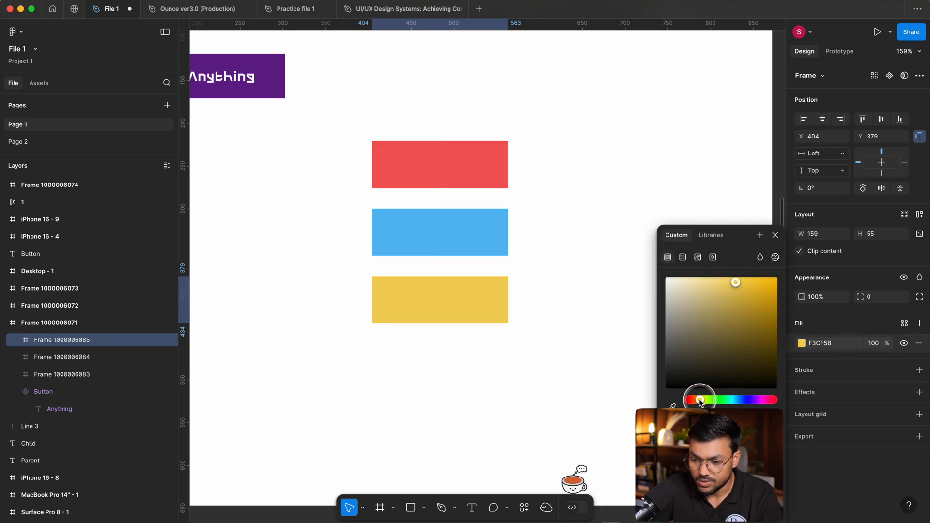
left_click(584, 414)
Move the three colored frames together to about X 524, with the red frame at about Y 252.
scroll(585, 392, "down", 1)
left_click_drag(397, 98, 540, 349)
left_click_drag(463, 209, 566, 234)
left_click(684, 236)
scroll(682, 234, "up", 3)
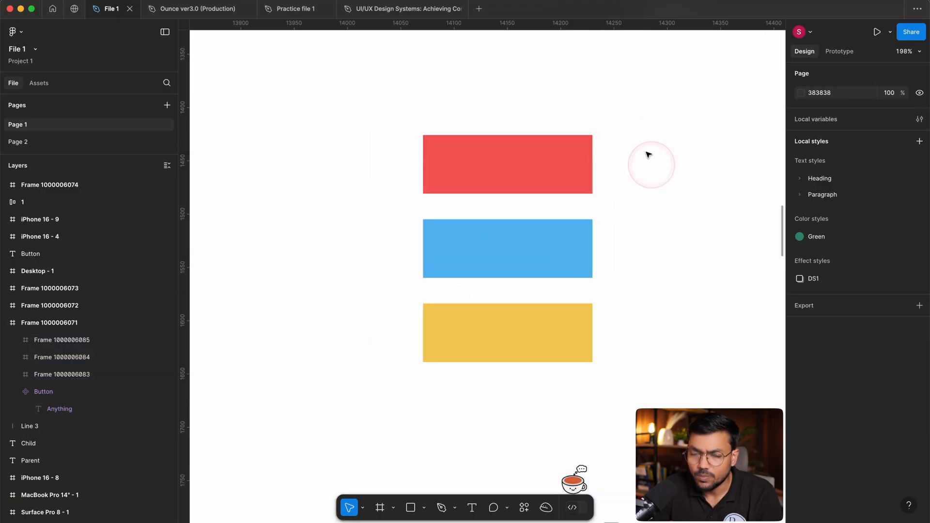
Create a single component from the red, blue and yellow frames together.
left_click_drag(560, 87, 426, 422)
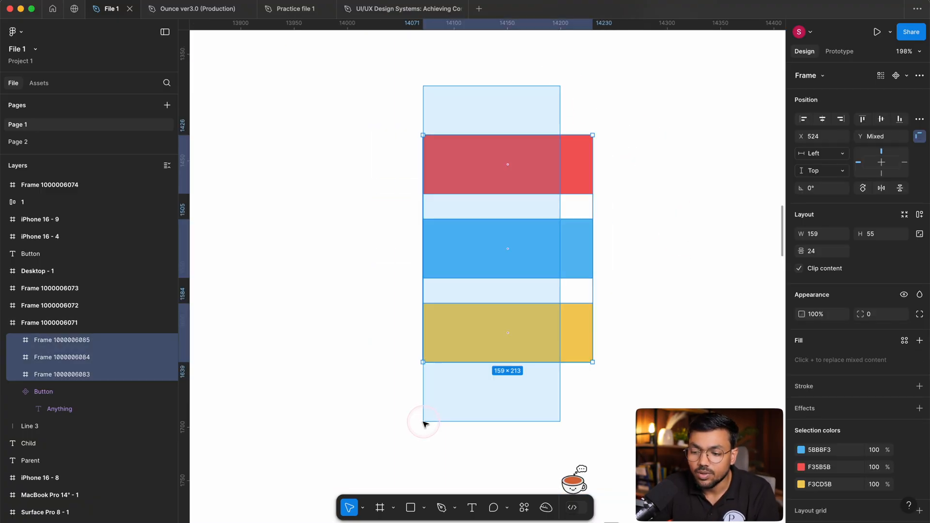
scroll(591, 368, "right", 3)
left_click(671, 291)
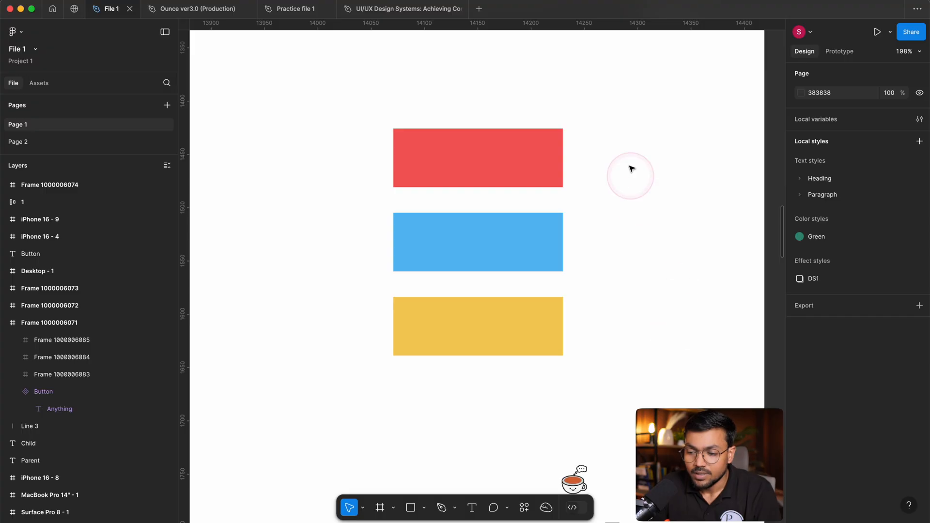
left_click_drag(603, 99, 458, 313)
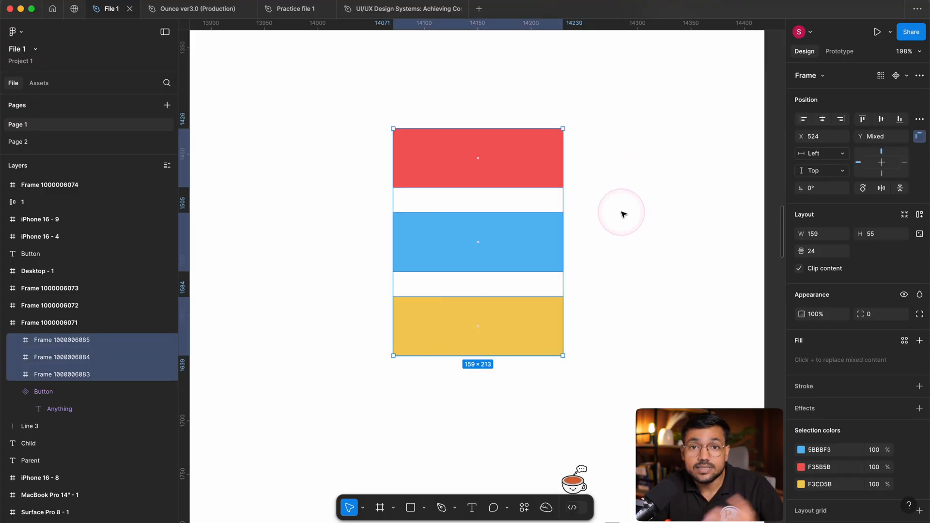
left_click(619, 200)
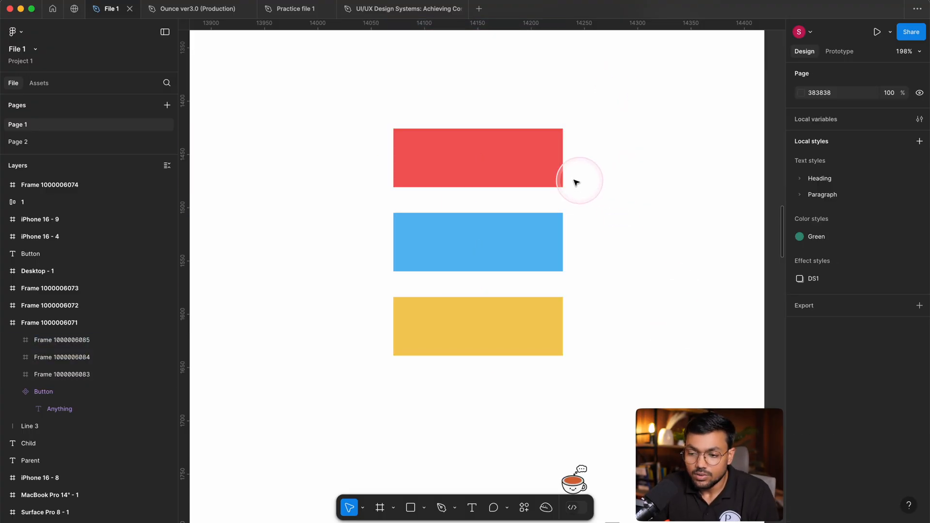
left_click_drag(377, 87, 629, 412)
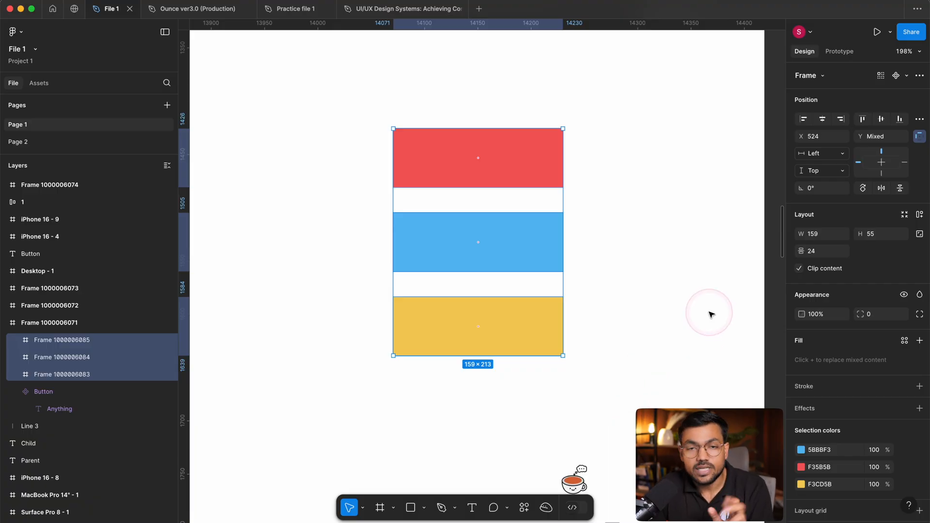
left_click_drag(652, 99, 421, 385)
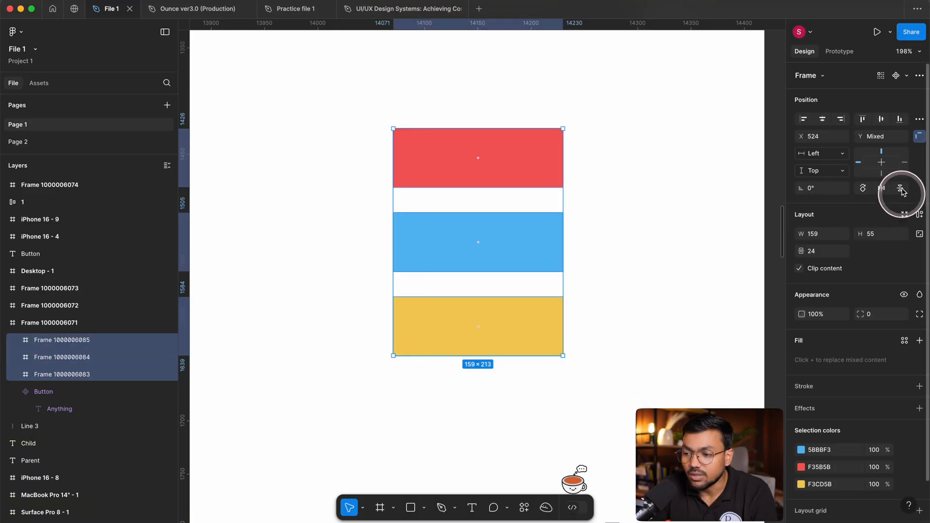
left_click(894, 76)
Move the combined component to about X 361, Y 243, and undo back to the three separate frames.
left_click_drag(346, 87, 492, 253)
mouse_move(540, 169)
left_mouse_down()
mouse_move(602, 232)
mouse_move(534, 162)
left_mouse_up()
left_click(632, 175)
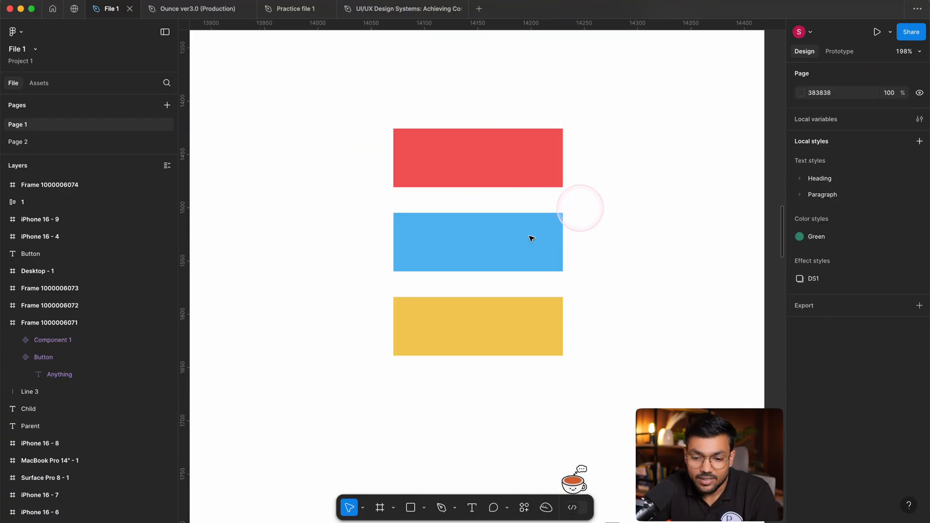
left_click(61, 341)
left_click_drag(368, 94, 622, 388)
left_click(607, 208)
left_click_drag(503, 145, 330, 134)
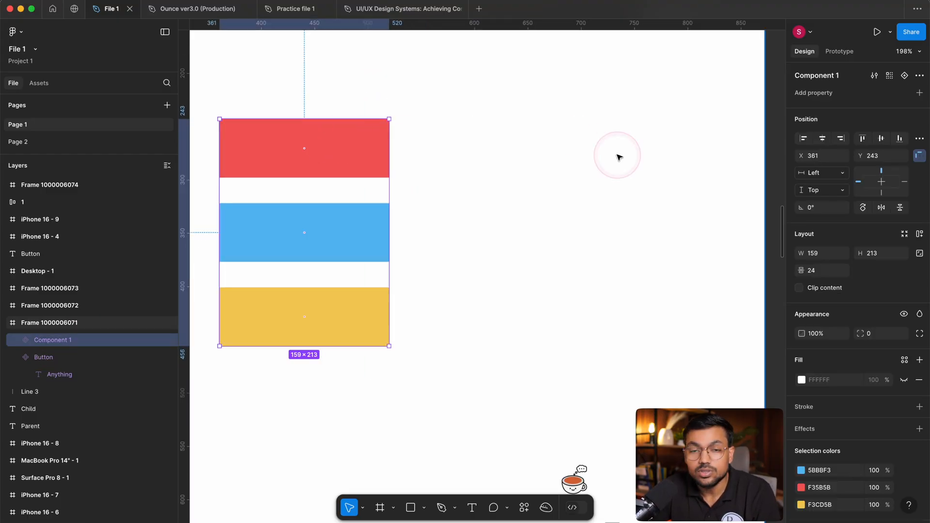
key("super+z")
Examine the red, blue and yellow frames individually by selecting each one, and clear the selection.
left_click(544, 168, "super")
left_click(656, 169)
left_click(552, 166)
left_click(637, 162)
left_click(459, 161)
left_click(629, 162)
left_click(459, 160)
double_click(491, 149)
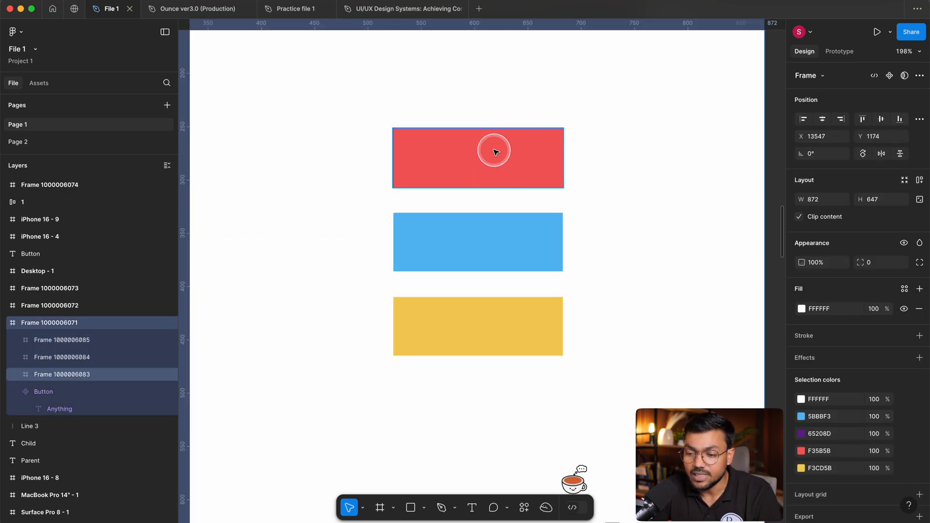
left_click(489, 234)
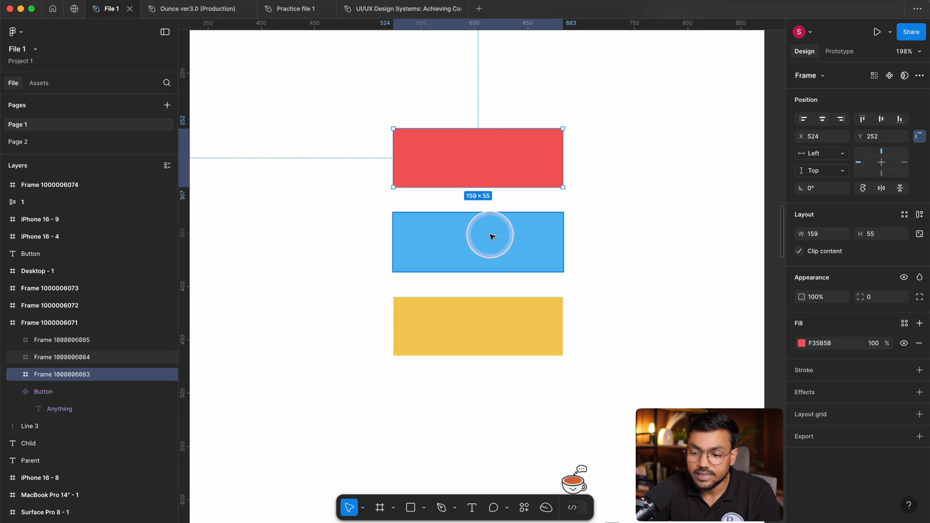
left_click(479, 327)
left_click(571, 220)
left_click(521, 159)
left_click(501, 257)
left_click(498, 300)
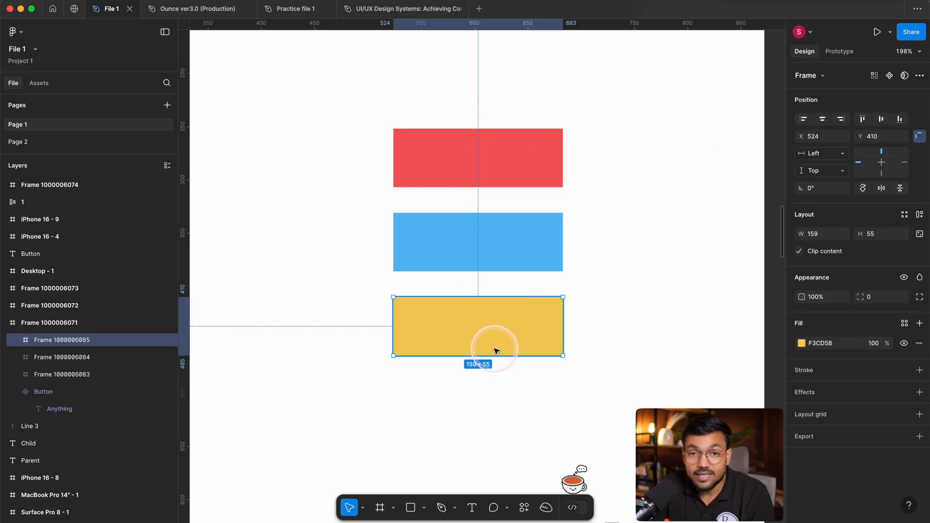
left_click(660, 277)
Turn the red, blue and yellow frames into separate components using Create multiple components.
left_click_drag(639, 121, 480, 387)
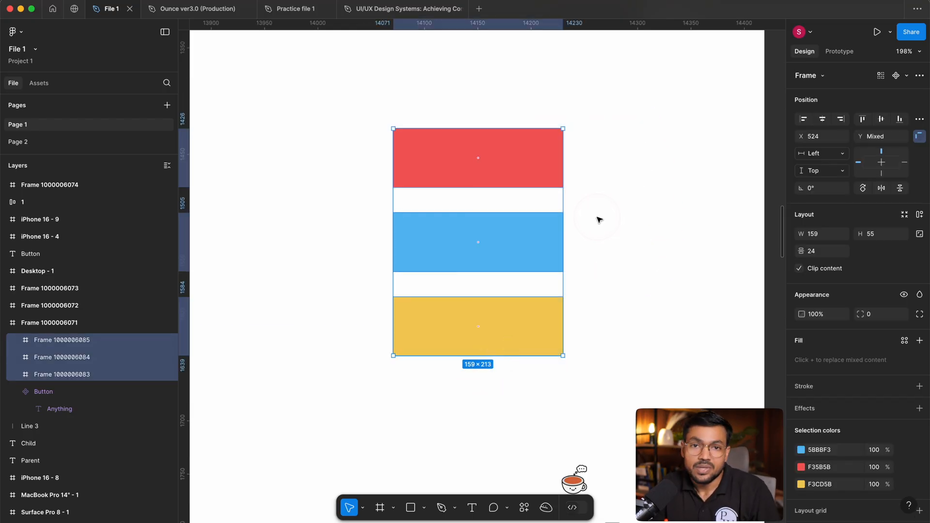
left_click(624, 144)
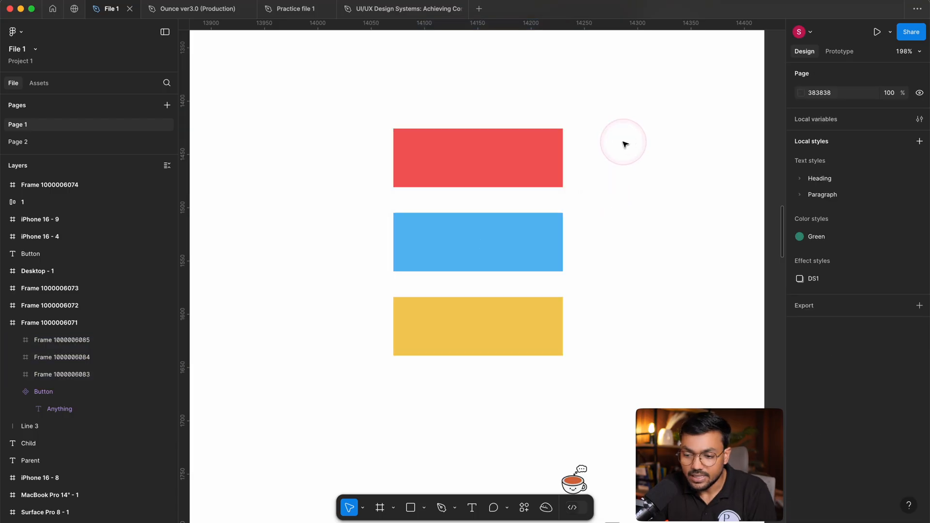
left_click_drag(623, 115, 468, 366)
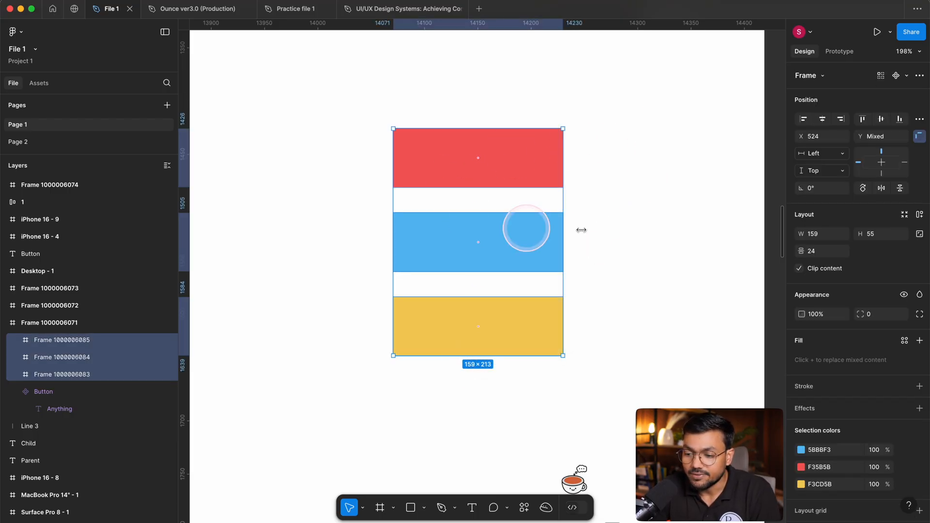
left_click(907, 76)
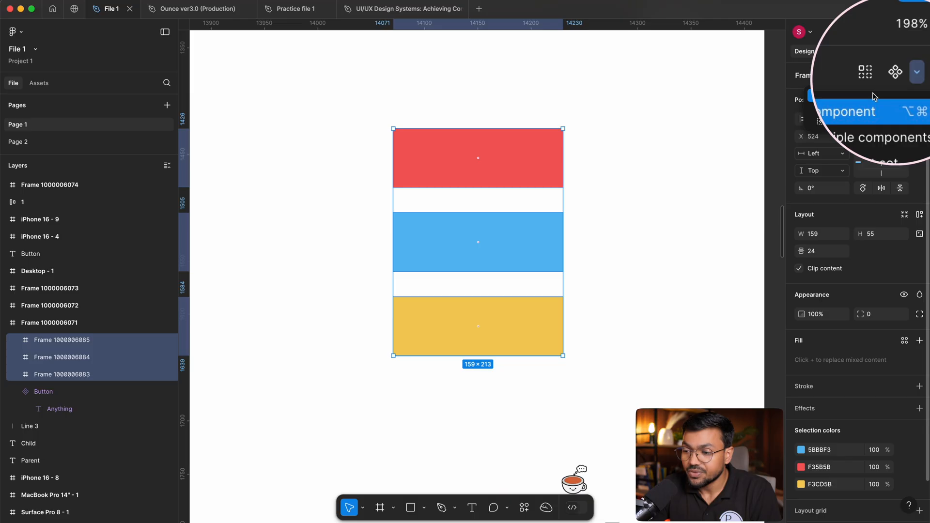
key("ctrl+super+space")
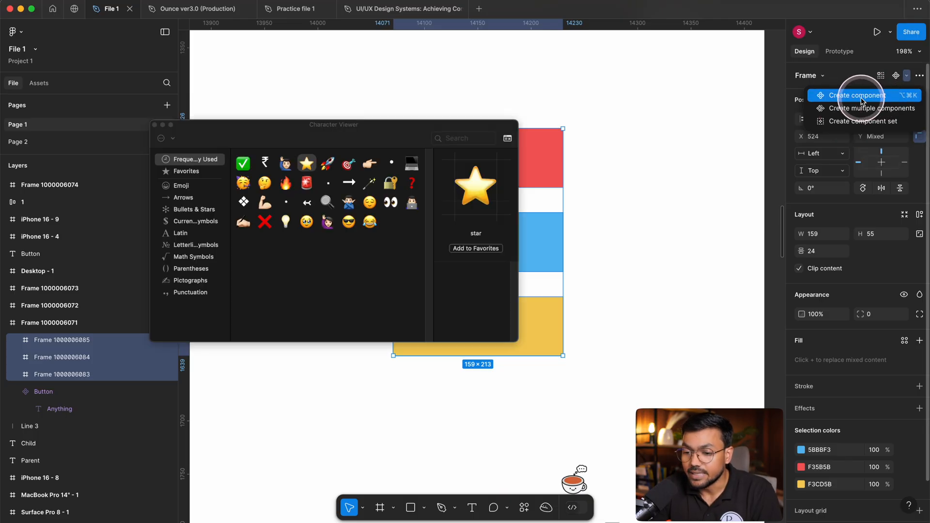
key("ctrl+super+space")
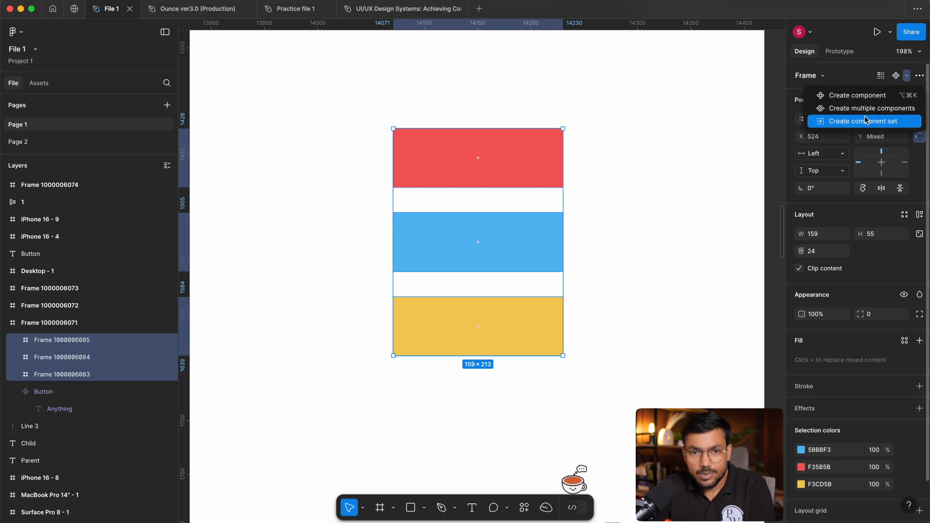
left_click(863, 113)
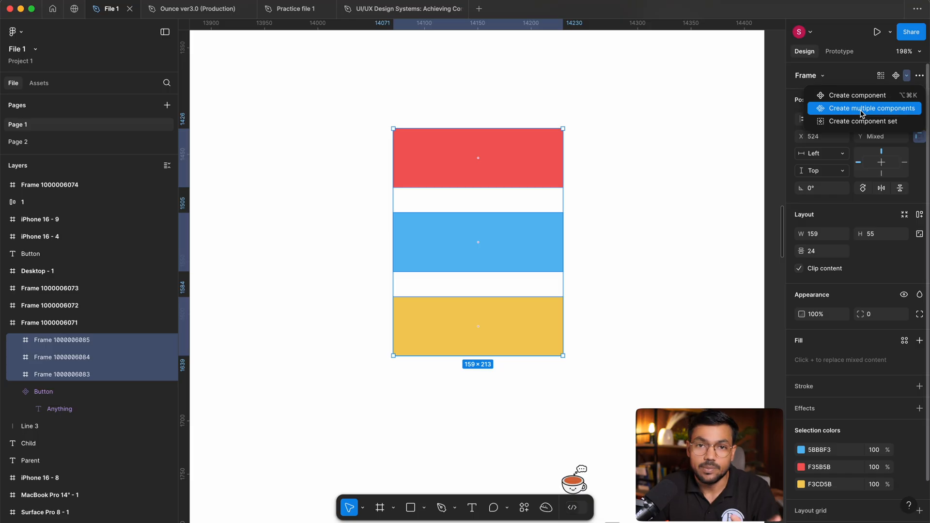
left_click(860, 111)
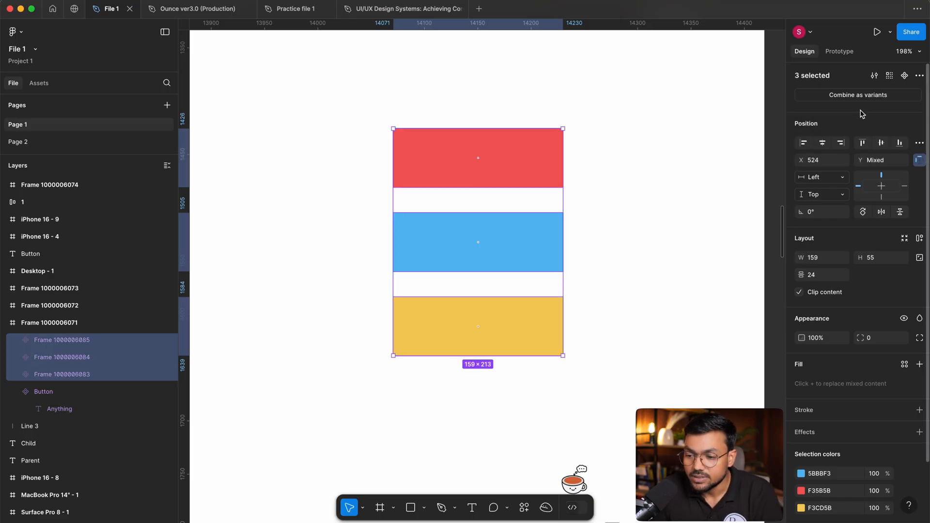
Examine each of the three colored components individually on the canvas and in the layer list.
left_click(696, 158)
left_click(504, 165)
left_click(419, 243)
left_click(447, 315)
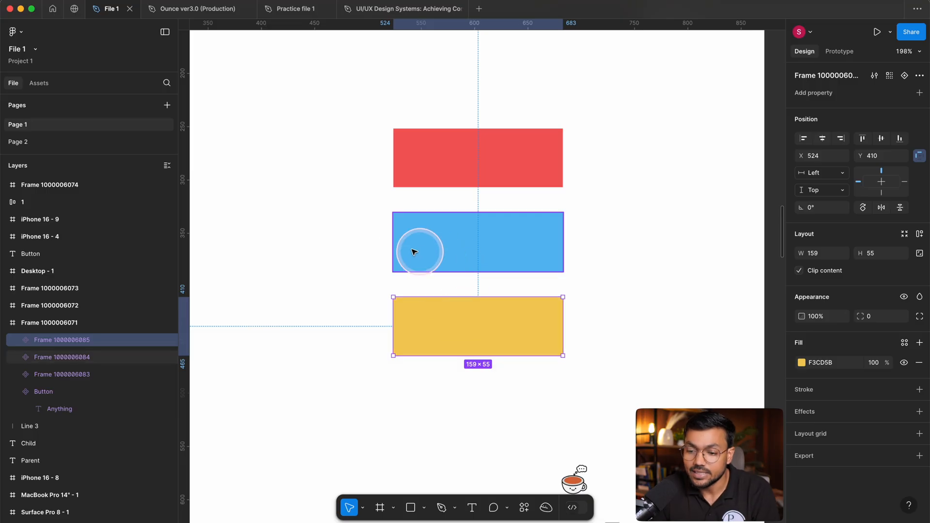
scroll(413, 240, "up", 4)
left_click(367, 237)
left_click(416, 232)
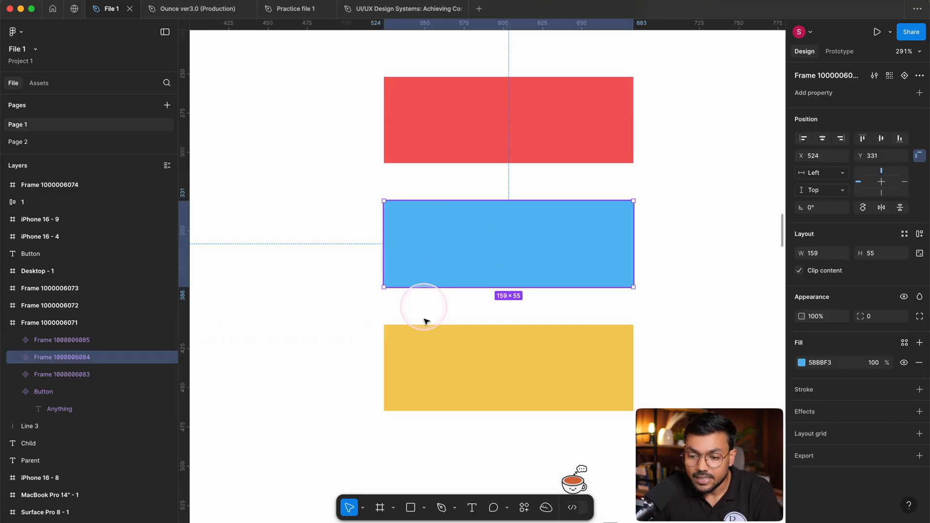
left_click(22, 341)
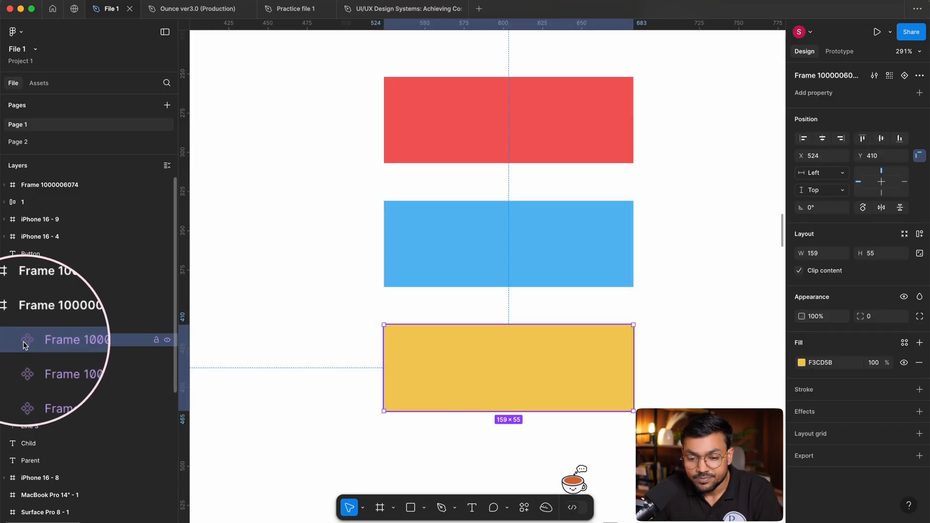
Select the three colored components together to review them as a group, and clear the selection.
left_click_drag(690, 110, 552, 388)
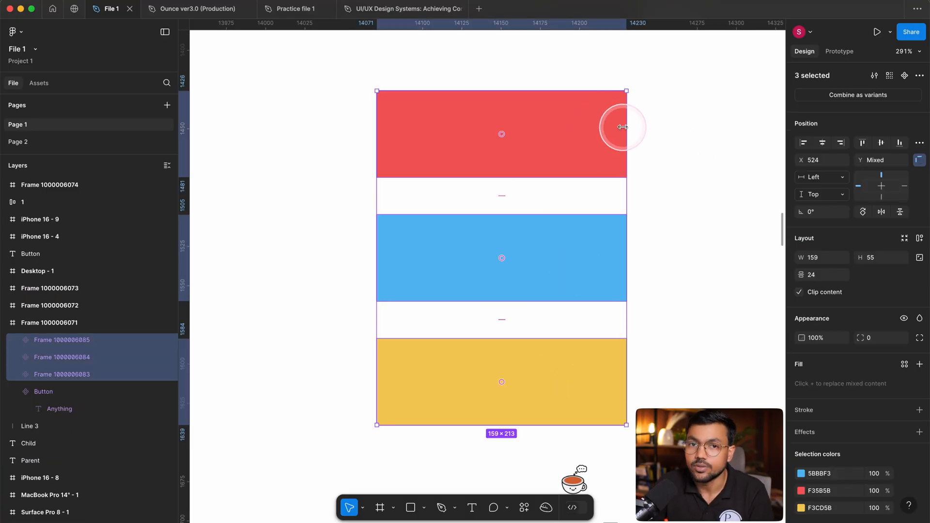
scroll(622, 138, "down", 1)
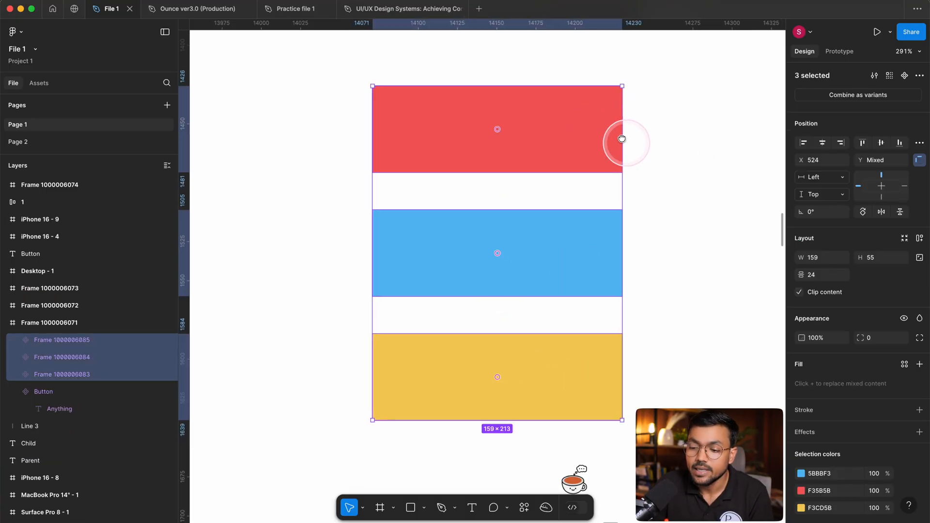
left_click(694, 106)
left_click_drag(692, 98, 410, 356)
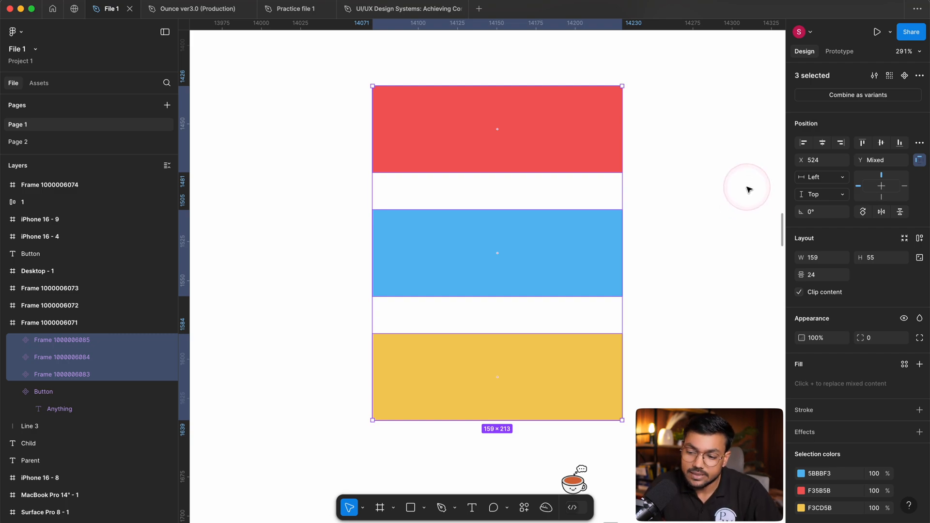
left_click(748, 189)
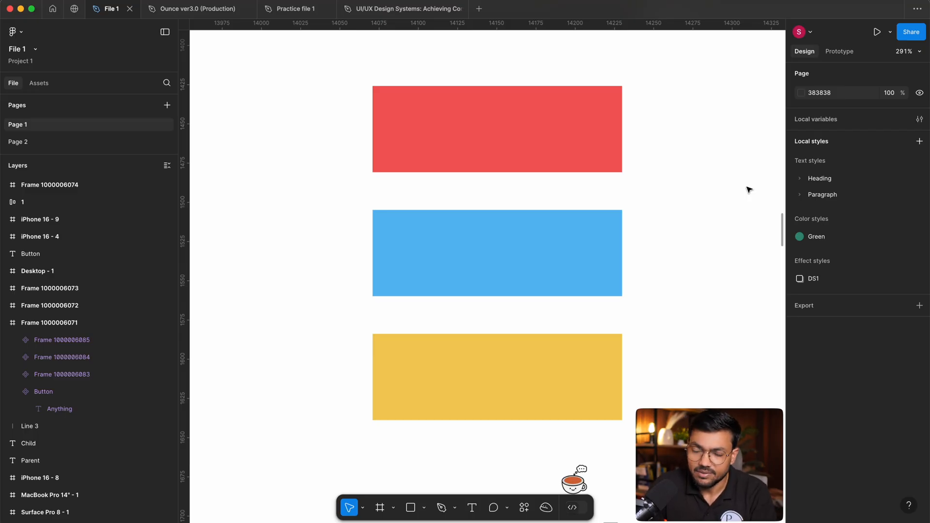
scroll(662, 237, "right", 2)
left_click(661, 238)
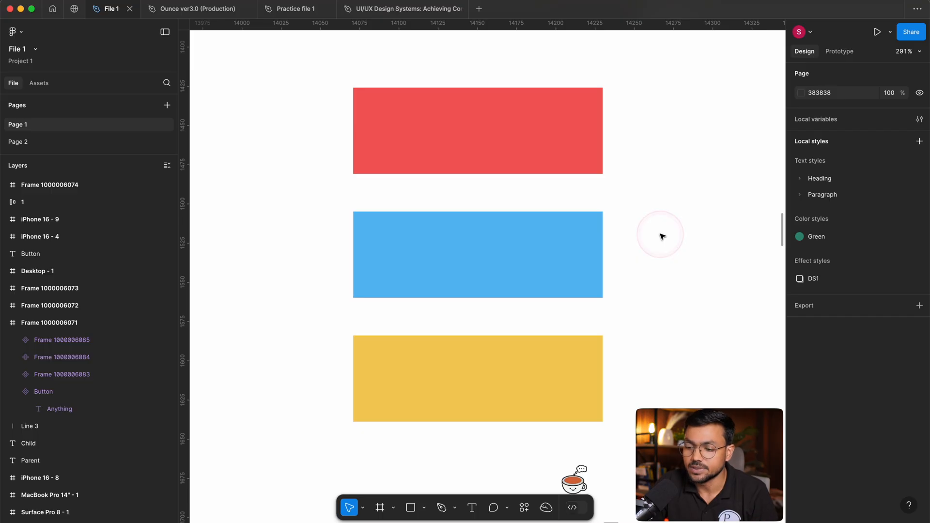
Delete the red, blue and yellow components from the parent frame.
scroll(661, 227, "down", 5)
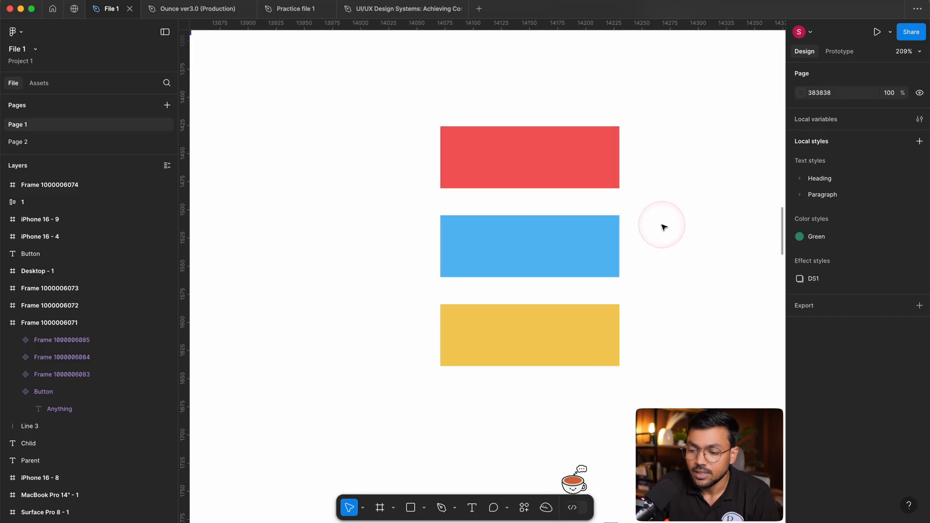
scroll(492, 214, "up", 3)
left_click_drag(529, 147, 727, 385)
key("Delete")
Move the purple Button component to about X 305, Y 131 within its parent frame.
left_click_drag(462, 260, 495, 338)
scroll(479, 199, "left", 3)
left_click(492, 183)
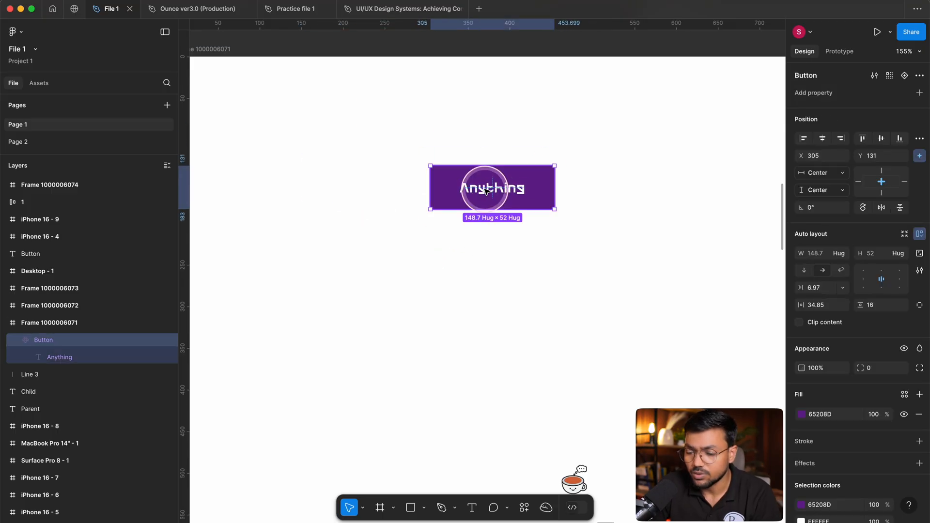
scroll(523, 233, "up", 3)
left_click(552, 266)
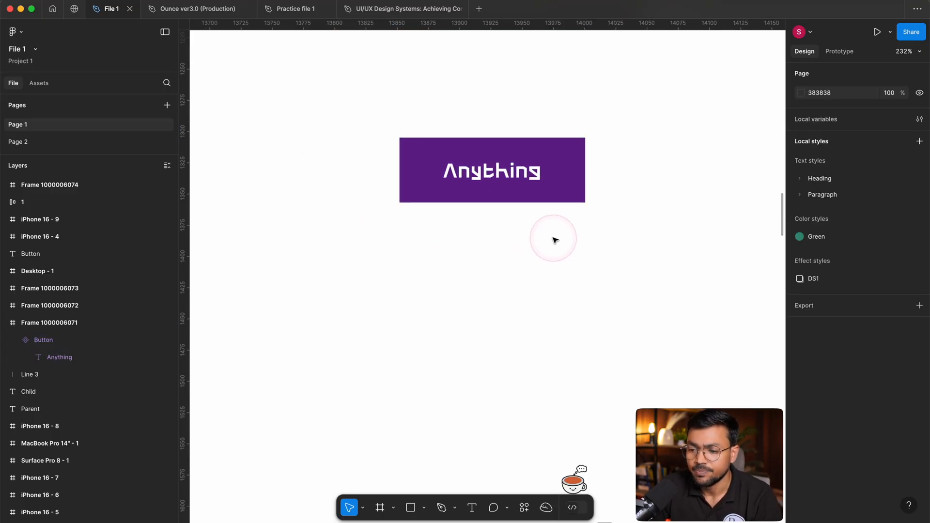
left_click(518, 172)
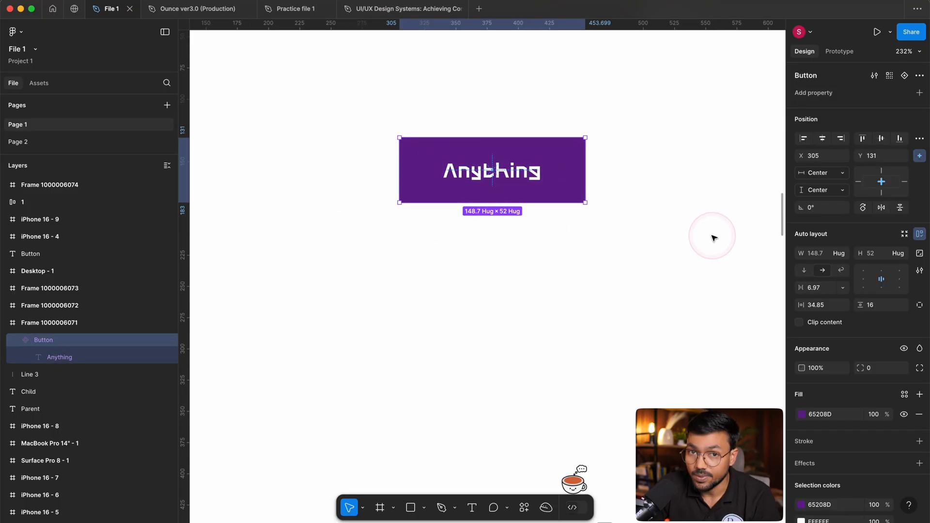
left_click(487, 240)
left_click(492, 141)
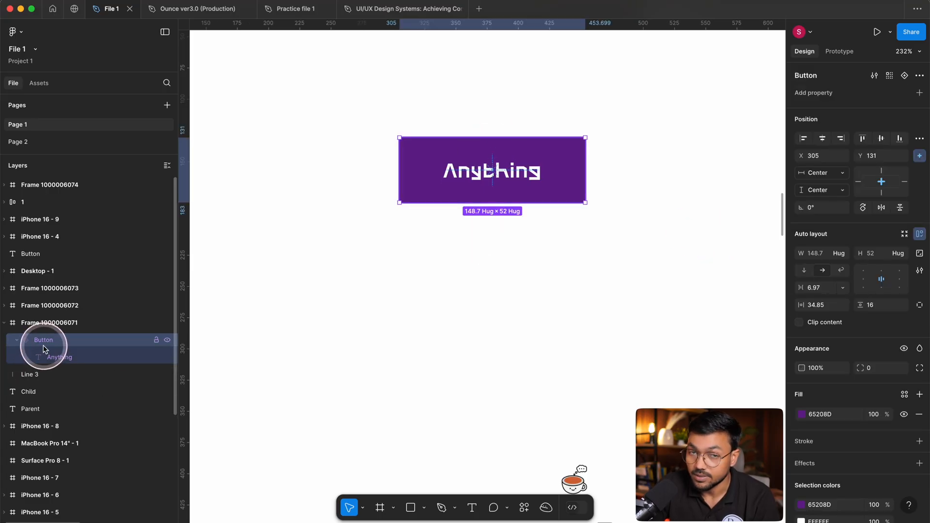
Search the component assets for "button".
left_click(38, 83)
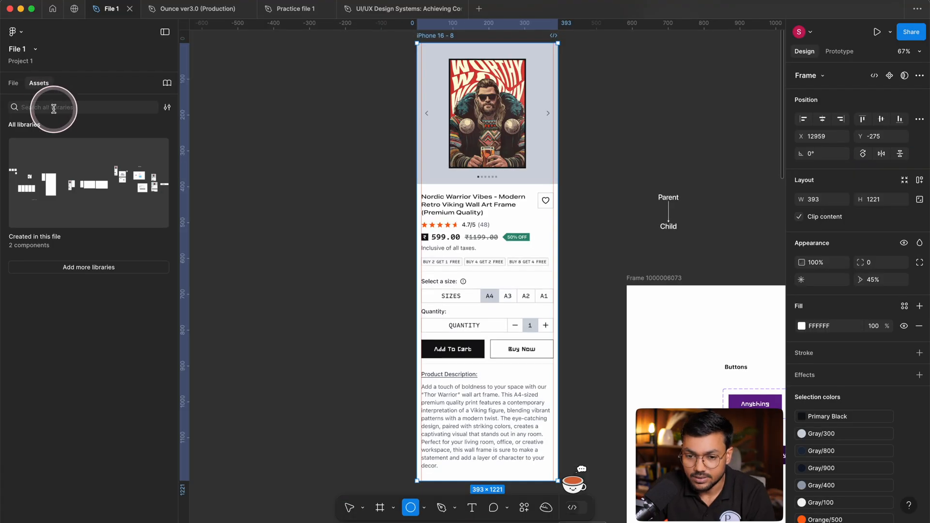
left_click(53, 107)
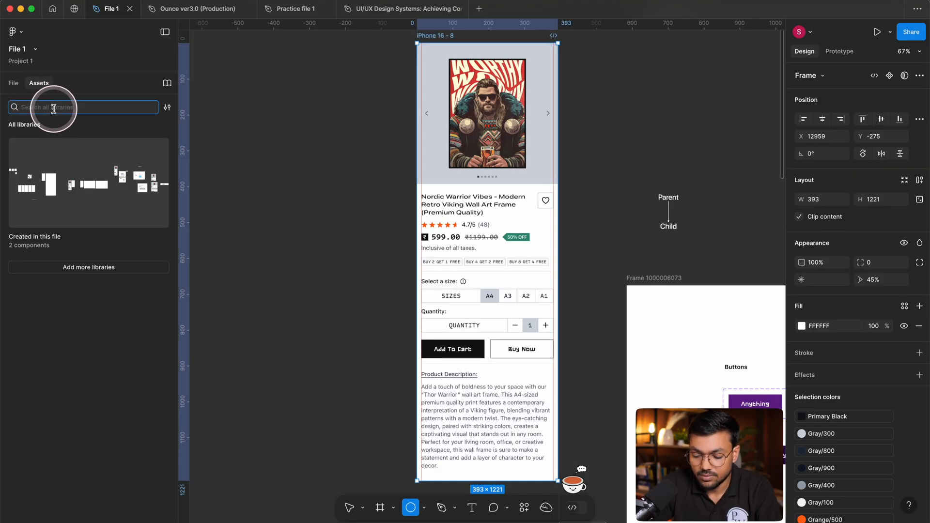
type("button")
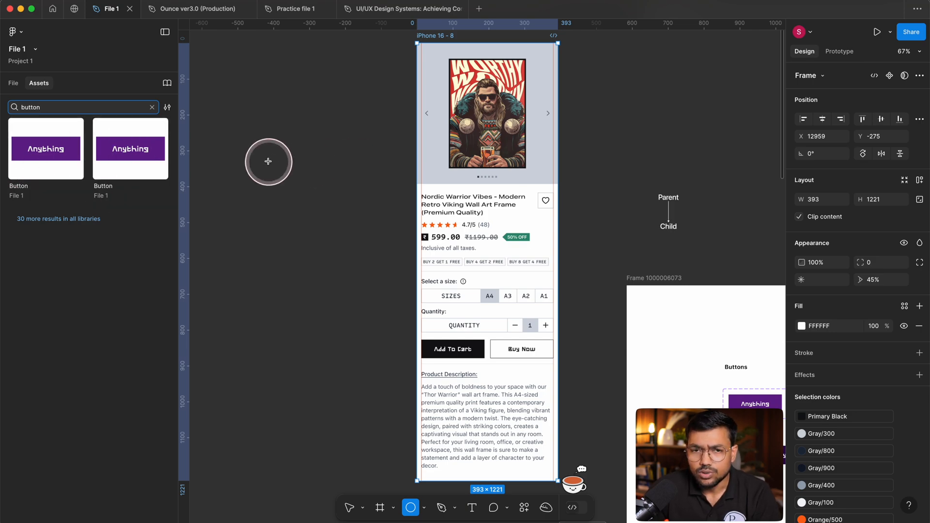
scroll(381, 226, "down", 4)
scroll(380, 226, "right", 6)
scroll(453, 193, "up", 6)
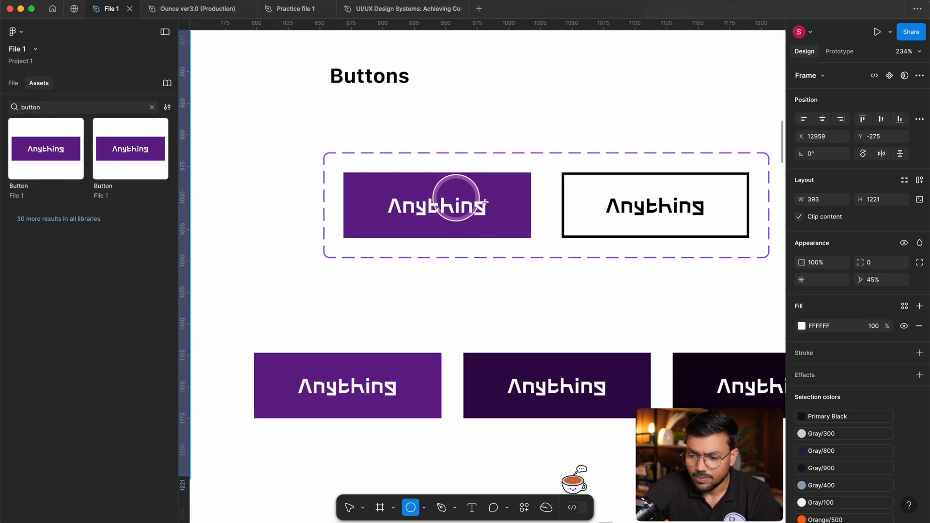
scroll(462, 131, "down", 4)
scroll(477, 140, "down", 5)
scroll(508, 125, "up", 4)
scroll(387, 121, "up", 2)
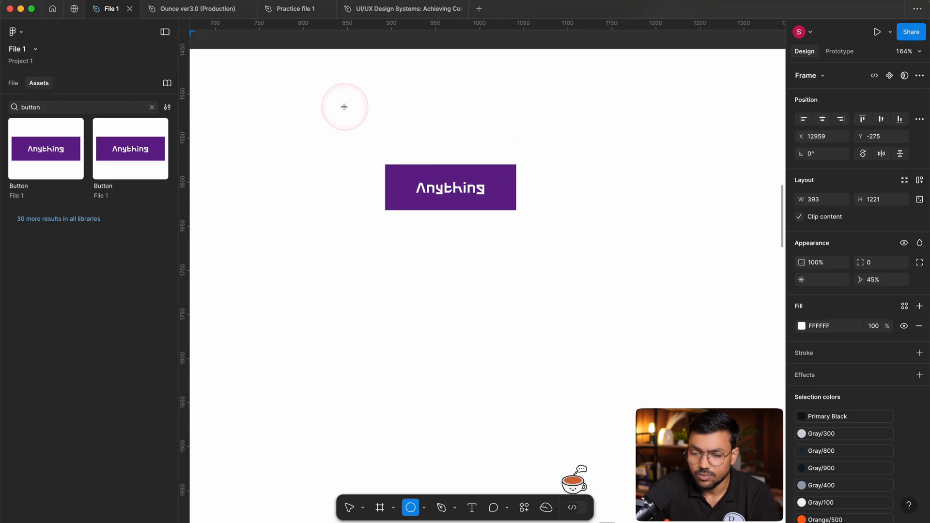
key("v")
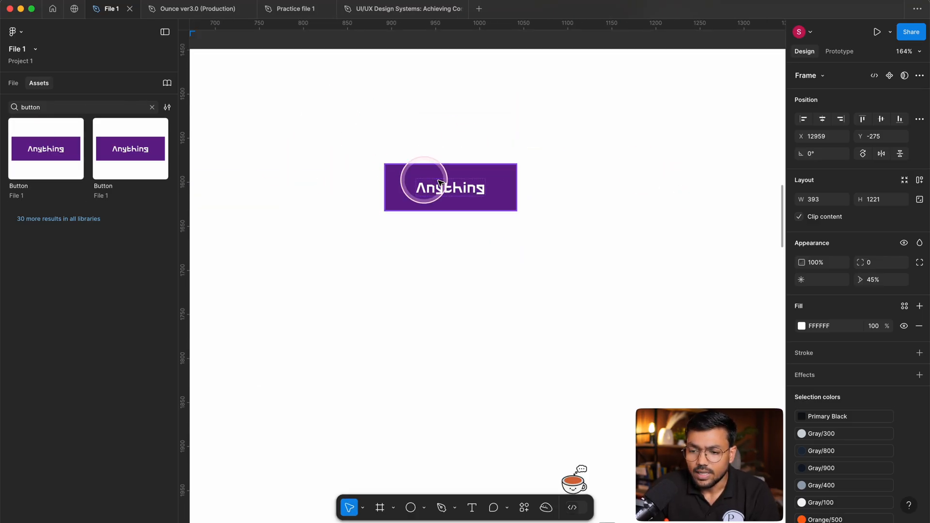
left_click(464, 194)
left_click_drag(443, 189, 480, 302)
scroll(480, 302, "down", 10)
left_click(484, 224)
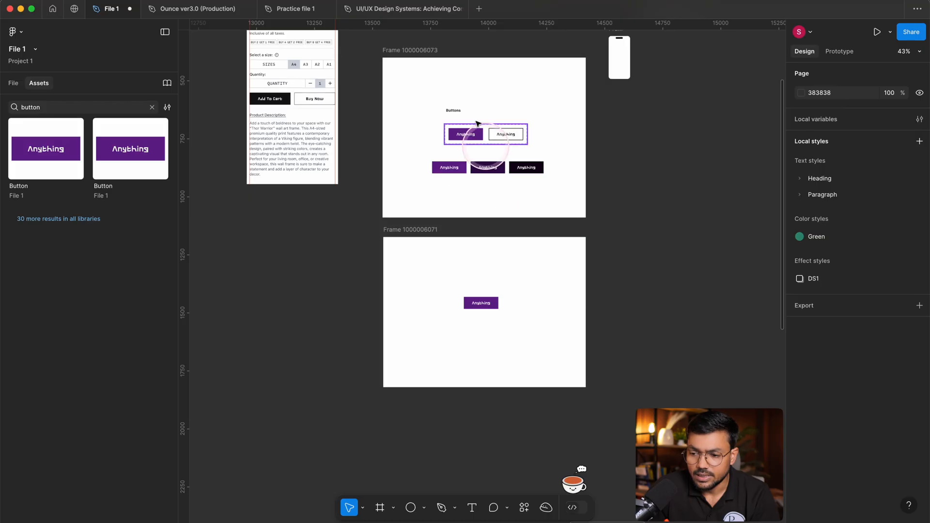
scroll(454, 100, "up", 6)
left_click_drag(345, 107, 672, 312)
key("Delete")
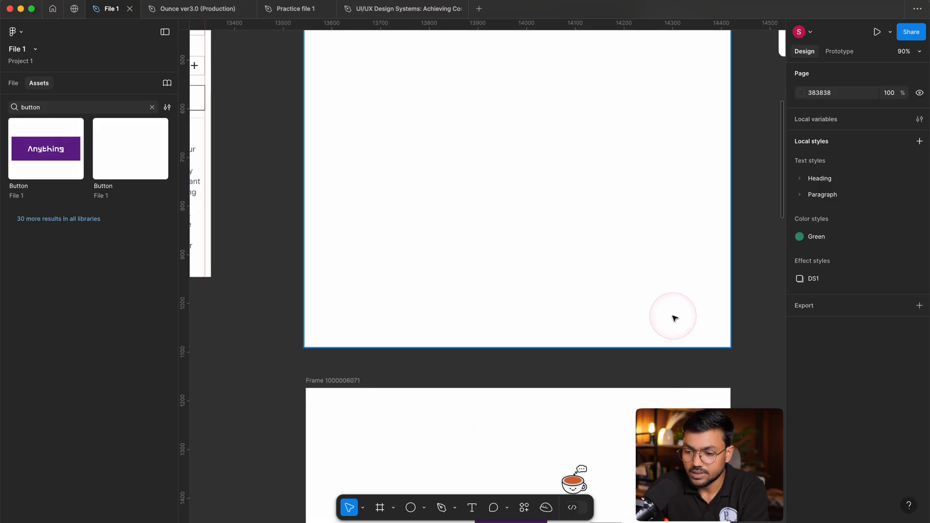
scroll(482, 235, "down", 1)
scroll(500, 211, "down", 6)
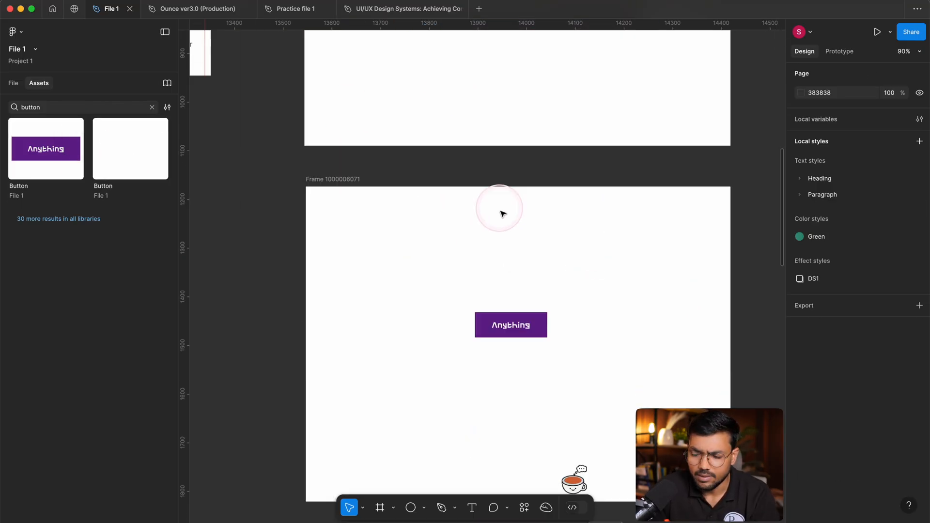
scroll(494, 203, "right", 2)
scroll(441, 190, "up", 5)
scroll(365, 193, "left", 1)
left_click_drag(316, 170, 545, 280)
left_click_drag(397, 229, 421, 227)
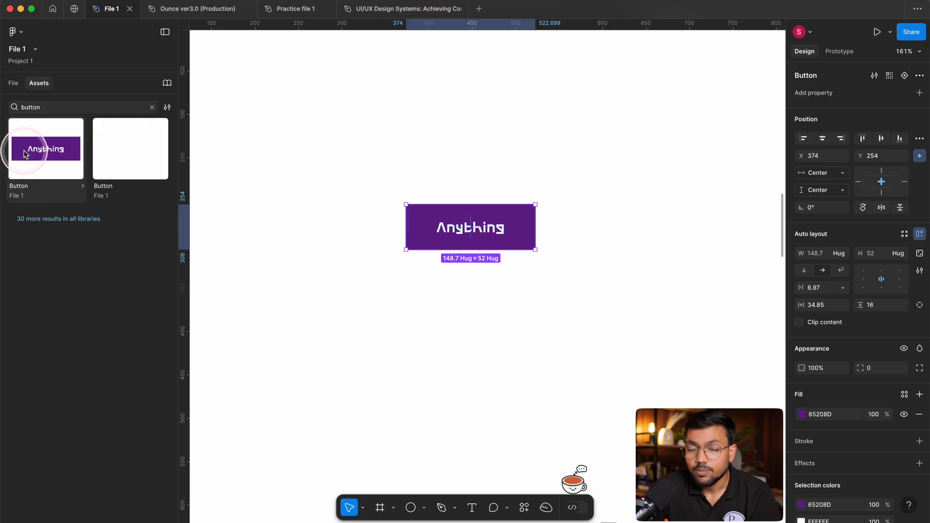
Place an instance of the Button asset below the main component at about X 384, Y 429, and locate it in the layer list.
left_click_drag(38, 158, 468, 385)
left_click_drag(639, 373, 645, 246)
left_click(651, 280)
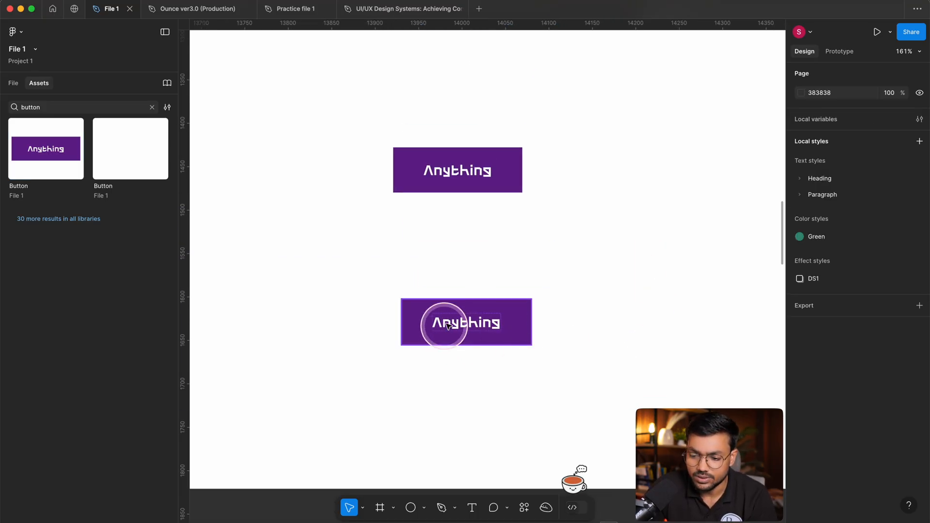
left_click(458, 334)
left_click(9, 85)
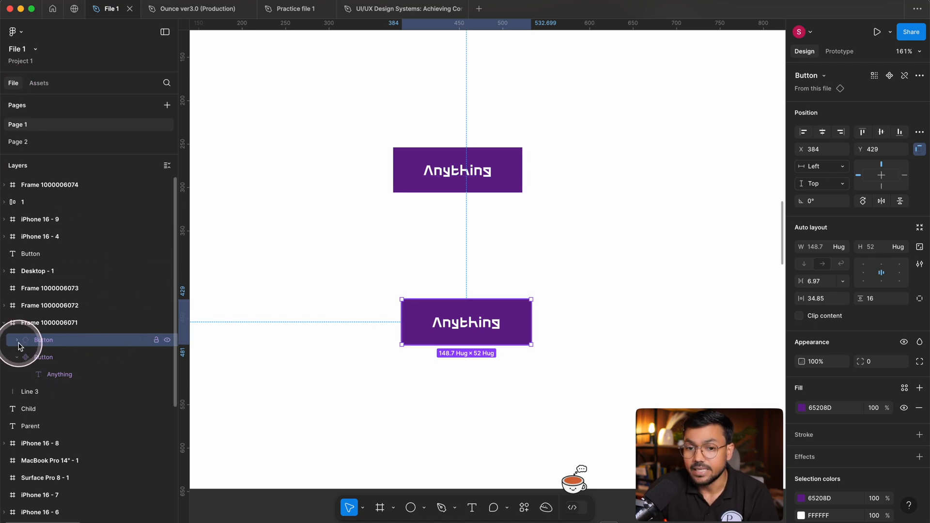
Align the Button instance directly under the main component at X 374, Y 416.
left_click(460, 239)
mouse_move(485, 317)
left_mouse_down()
mouse_move(476, 310)
mouse_move(475, 320)
left_mouse_up()
left_click(472, 361)
left_click_drag(582, 233, 595, 317)
left_click(593, 304)
Add a text label reading "main component" beside the upper button at about X 188, Y 255.
key("t")
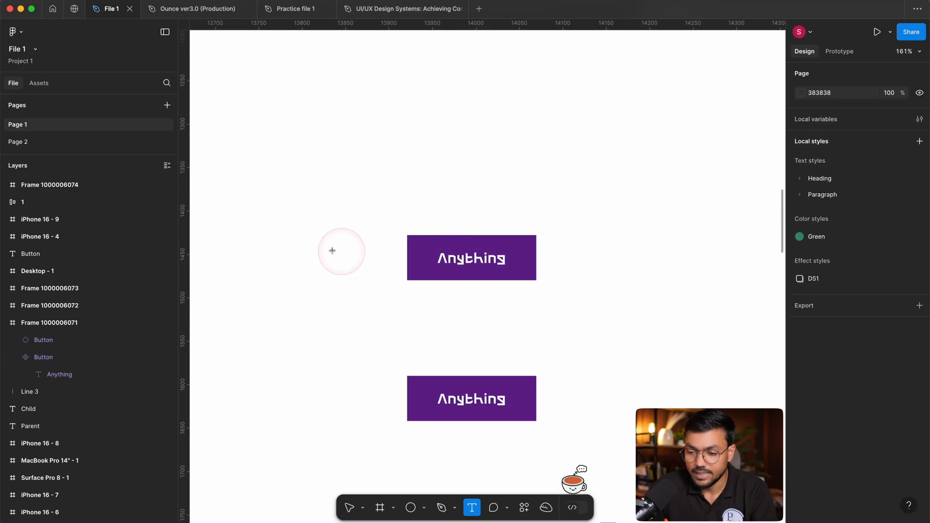
left_click(246, 236)
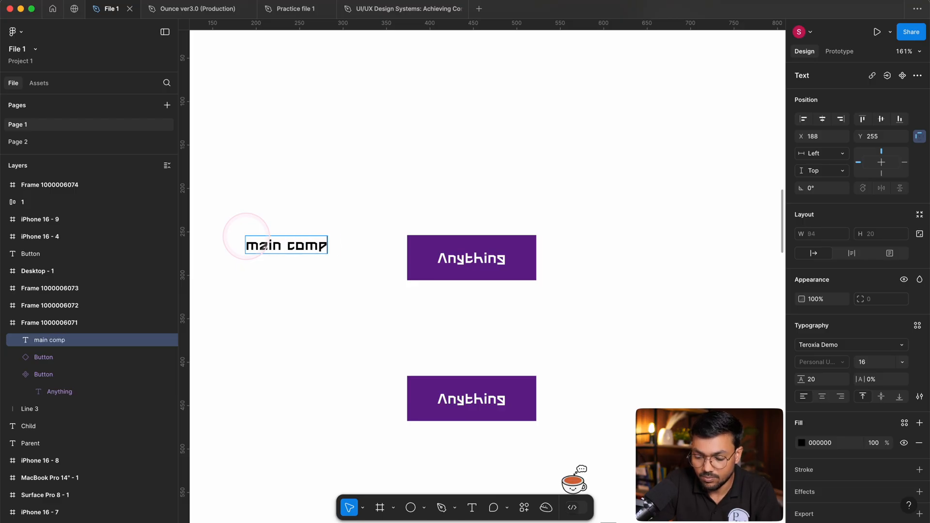
type("main component")
key("Escape")
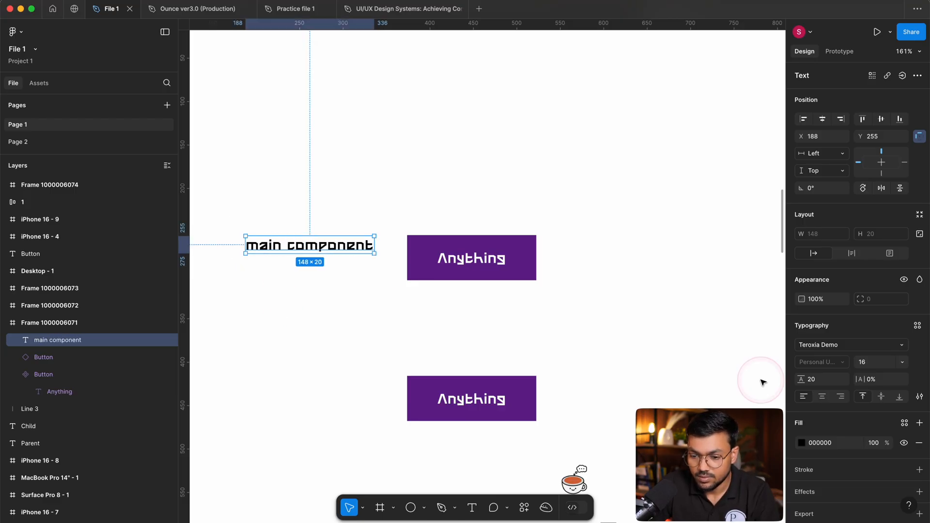
Set the "main component" label's font to SF Pro Semibold.
left_click(842, 345)
type("SF pro")
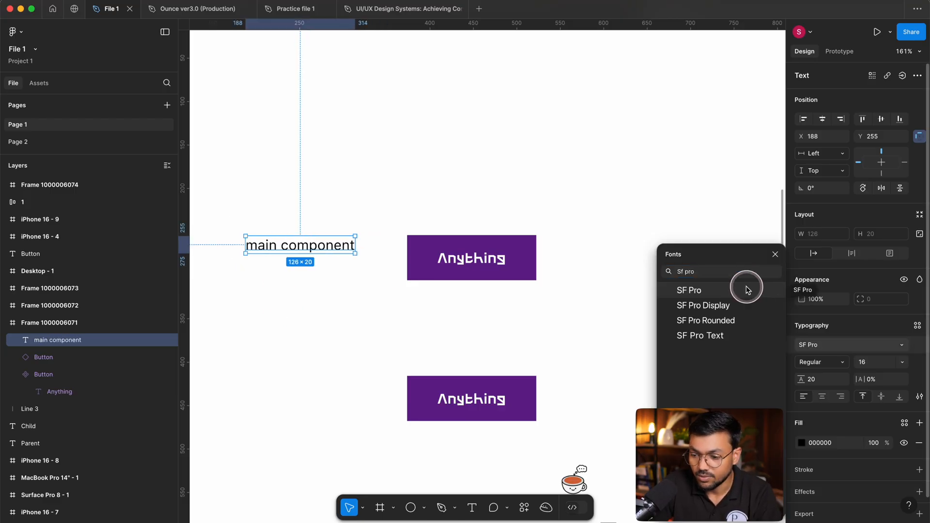
left_click(747, 289)
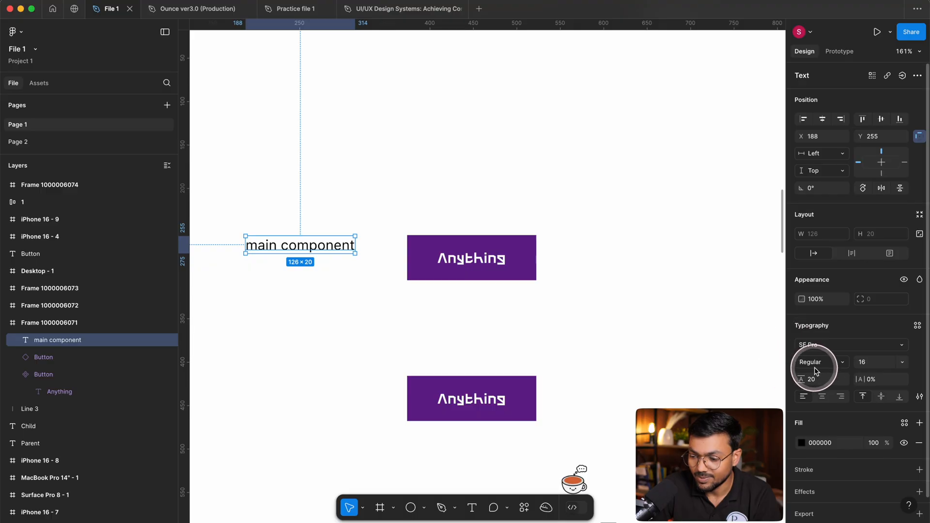
left_click(875, 368)
left_click(818, 362)
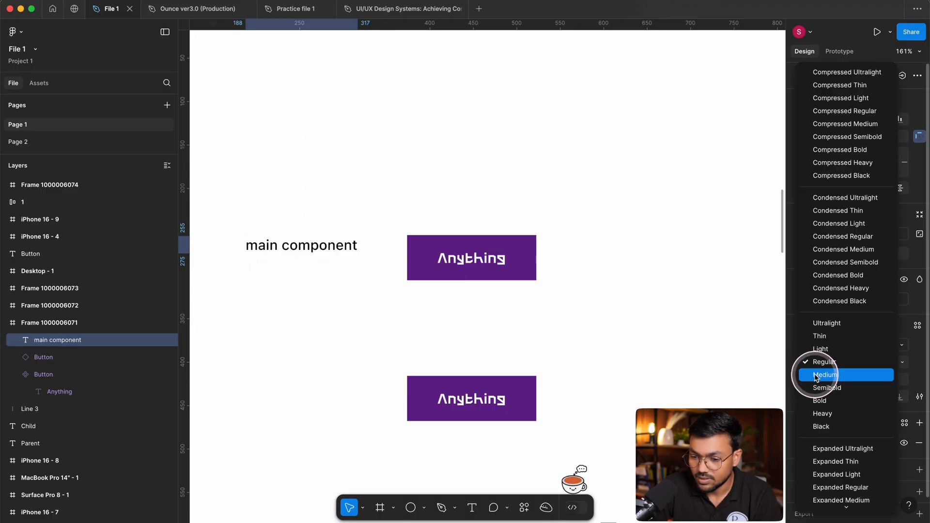
left_click(819, 376)
left_click(353, 354)
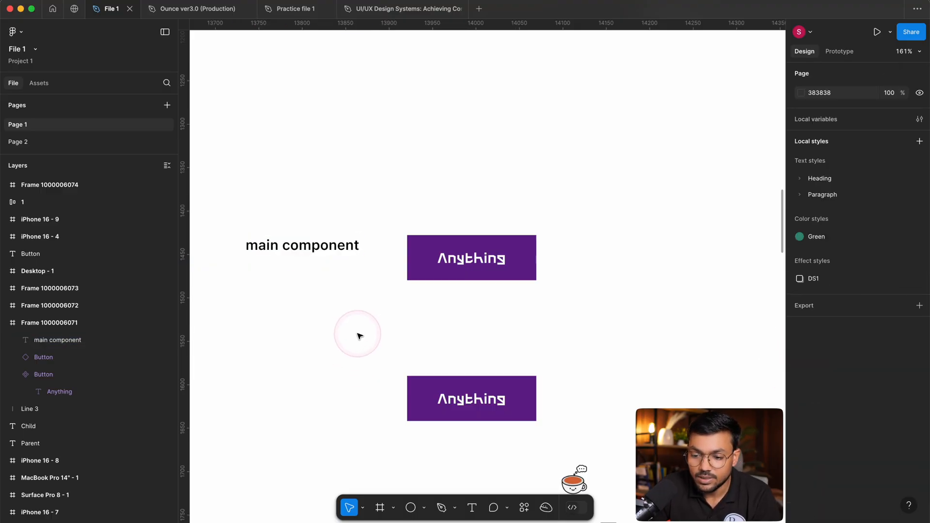
Duplicate the "main component" label beside the lower button at about X 192, Y 432.
scroll(357, 334, "left", 3)
scroll(357, 334, "down", 2)
left_click(390, 208)
left_click_drag(391, 209, 368, 353)
Change the duplicated label's text to "Instance" and move it closer to the lower button, at X 255, Y 432.
double_click(367, 355)
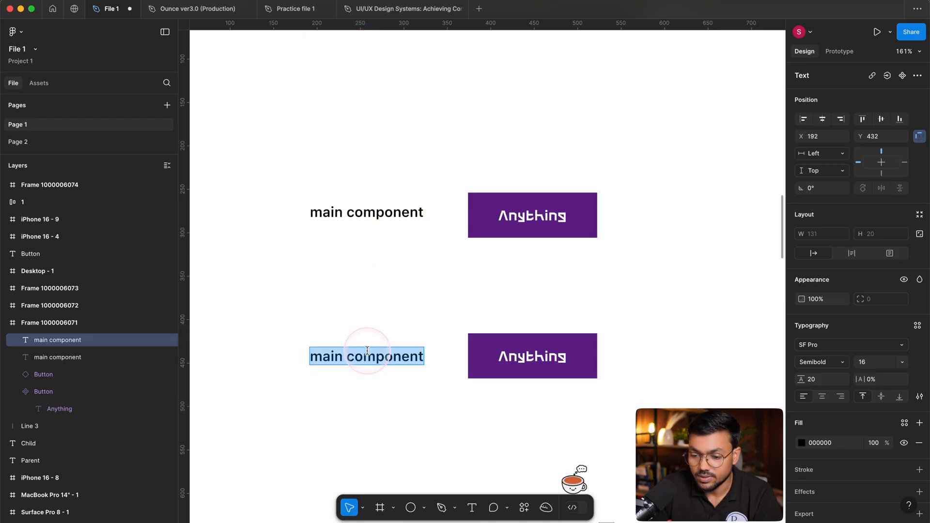
type("Instanc")
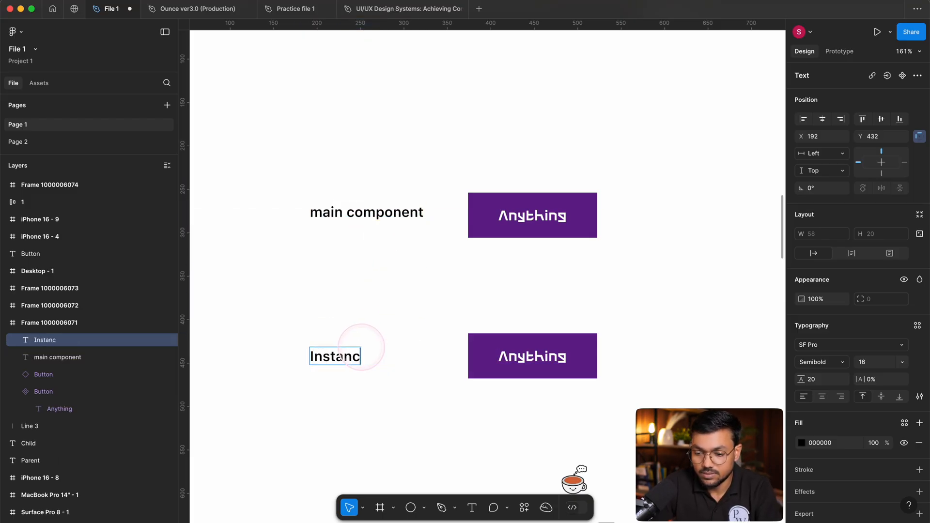
type("e")
key("Escape")
left_click_drag(339, 358, 382, 360)
left_click(424, 295)
scroll(597, 324, "right", 2)
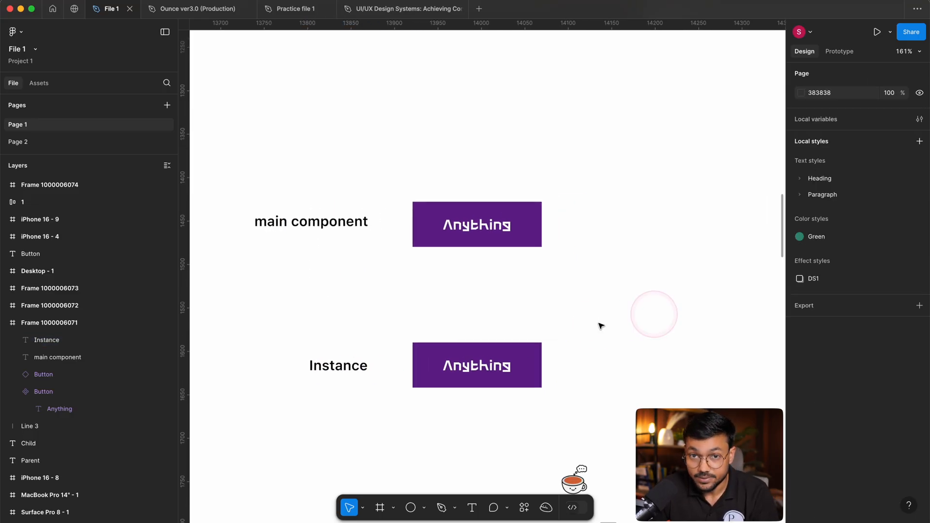
Compare the main component with its instance by selecting each button in turn and checking its properties.
left_click_drag(416, 113, 643, 388)
left_click(660, 382)
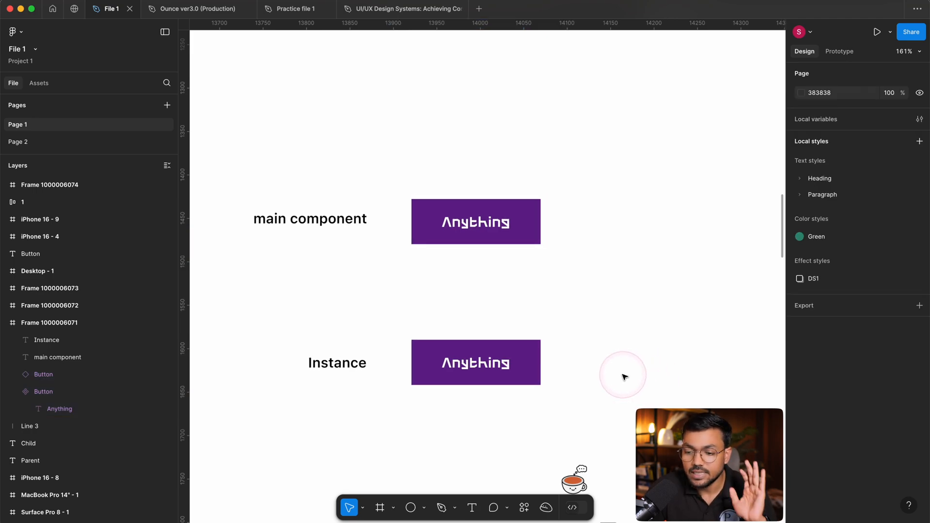
scroll(621, 375, "down", 1)
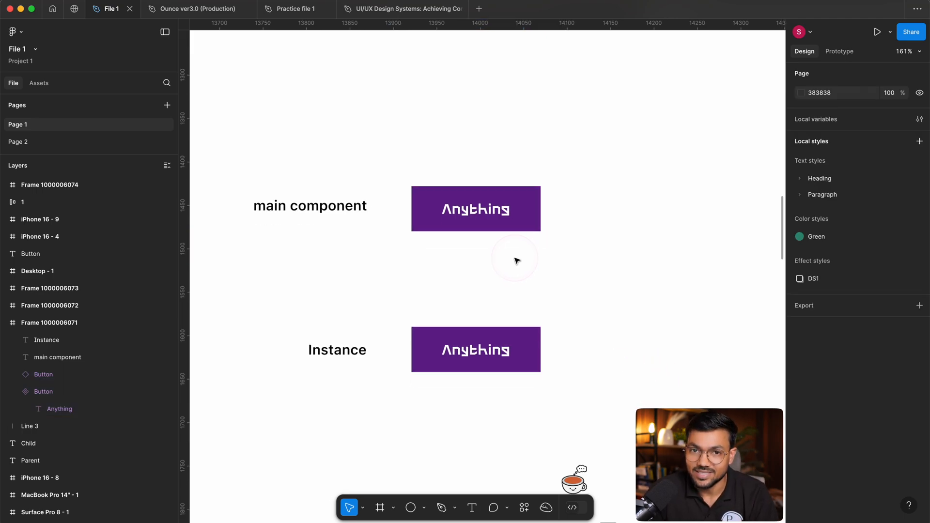
scroll(518, 253, "right", 2)
scroll(518, 253, "up", 1)
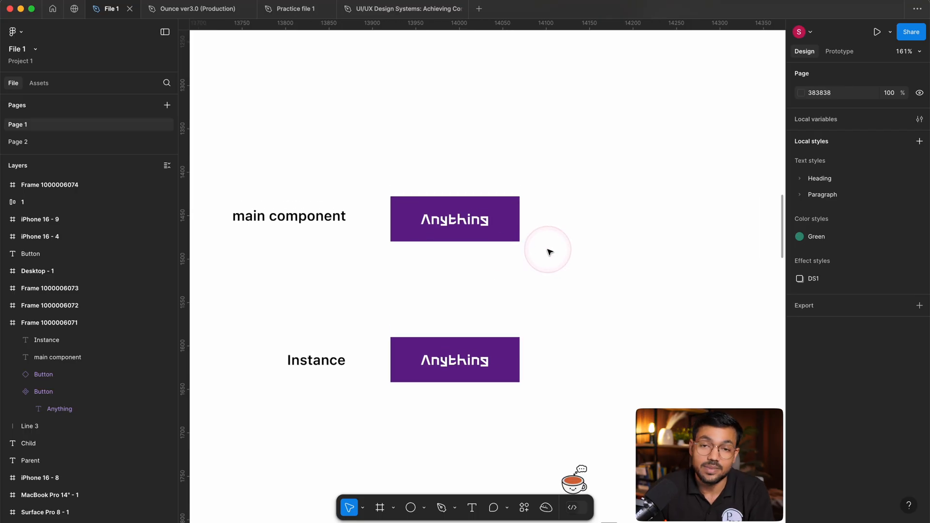
scroll(438, 271, "up", 3)
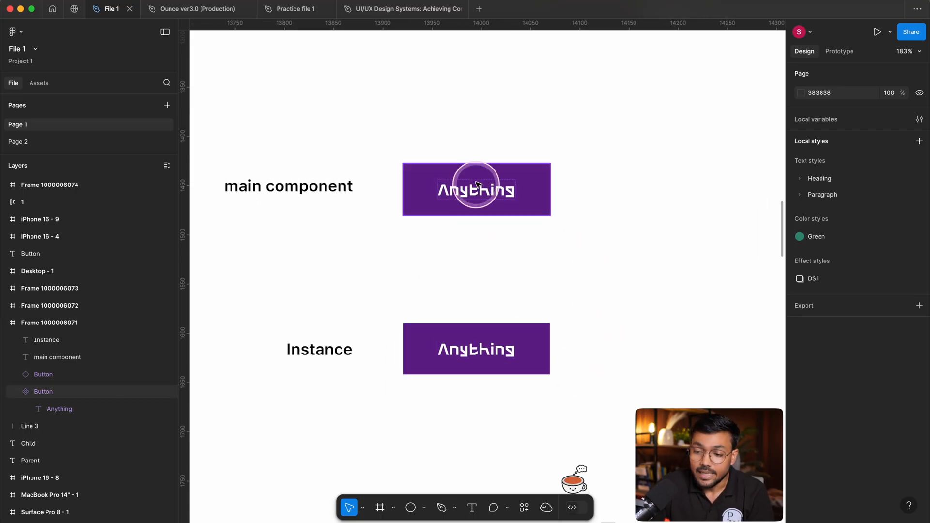
left_click(488, 355)
left_click(494, 209)
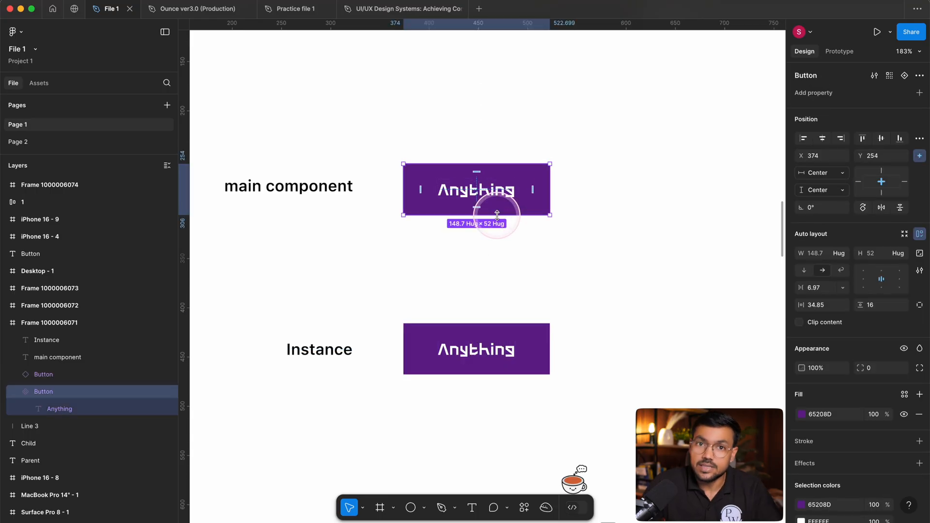
left_click(520, 345)
left_click(530, 259)
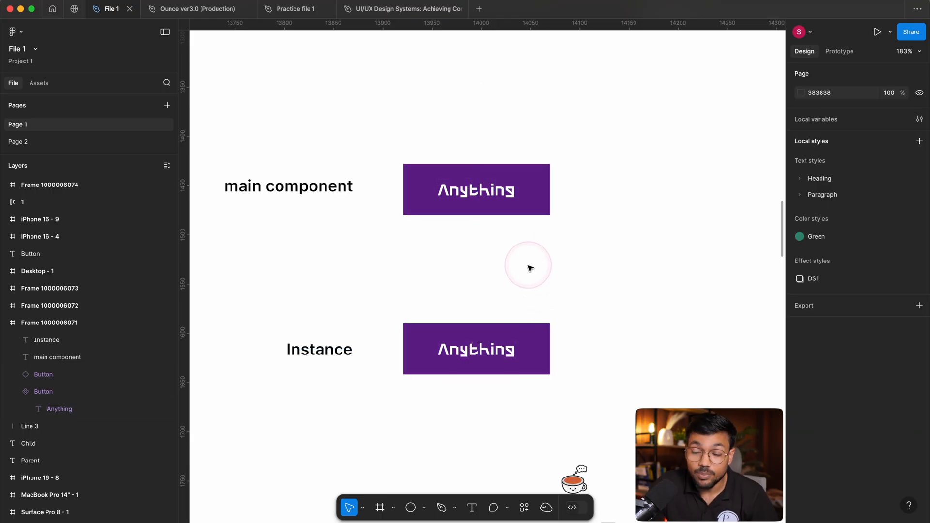
left_click(478, 197)
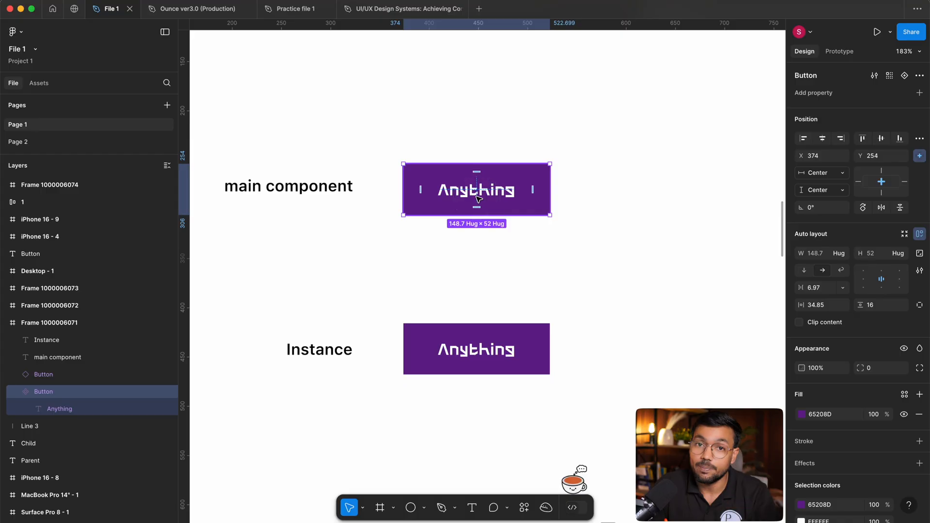
left_click(526, 265)
Change the lower label's text to "Instance/Child" and move it to X 210, Y 432, clear of the button.
left_click(314, 356)
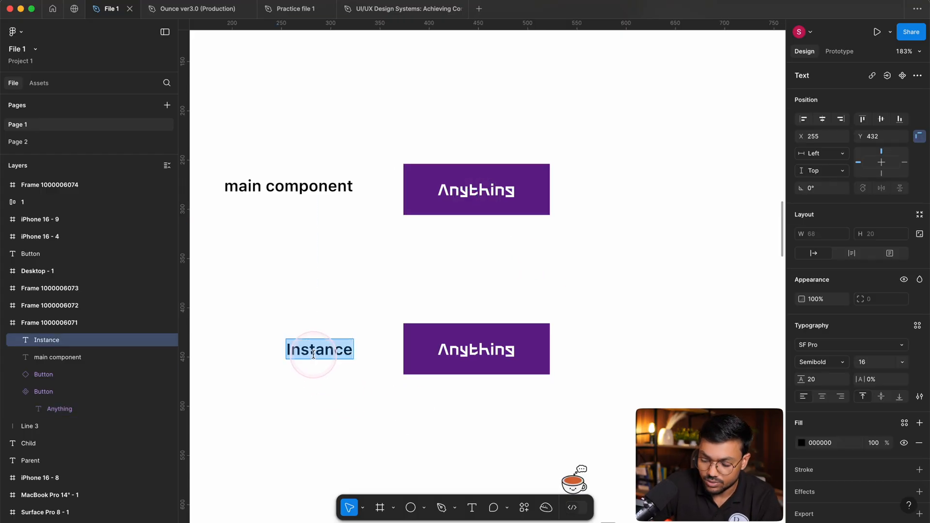
type("/Chi")
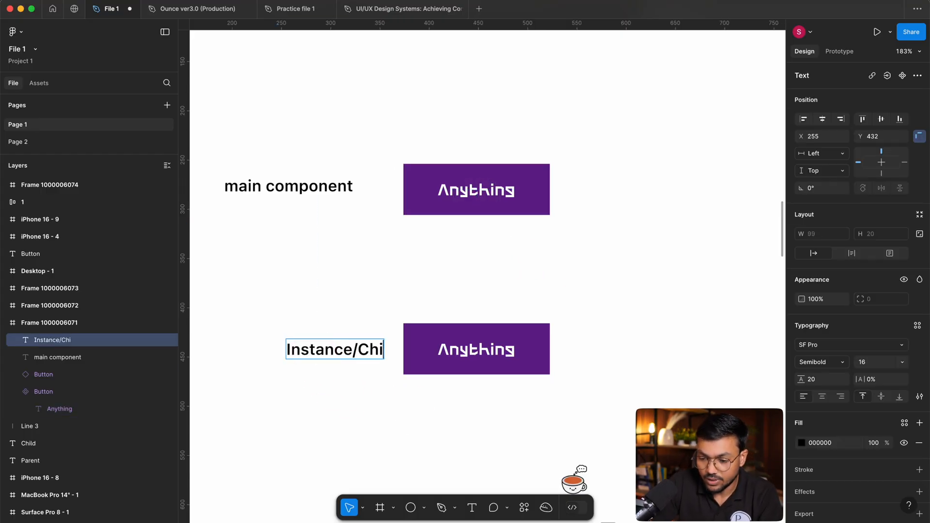
key("Escape")
key("Return")
key("Right")
key("BackSpace")
key("Escape")
left_click_drag(353, 349, 305, 348)
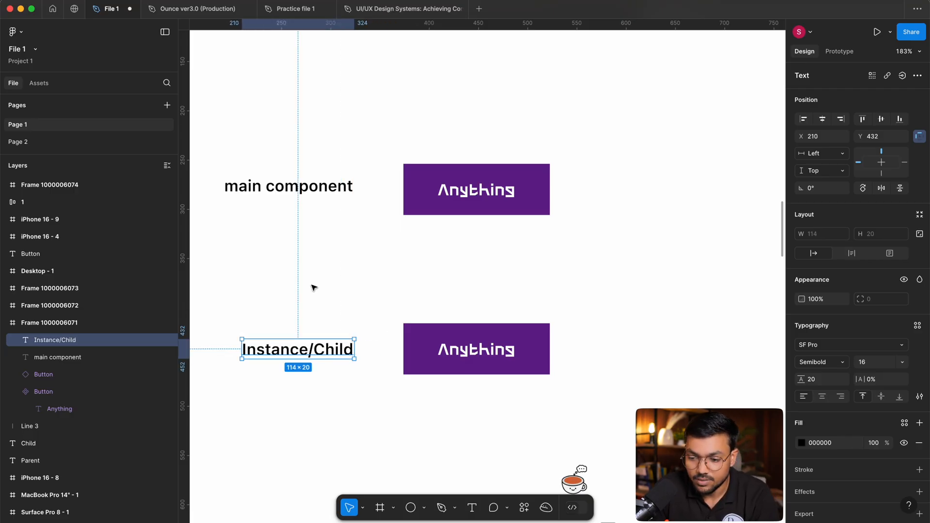
left_click(349, 271)
Examine the lower button instance's properties and its nested Anything text in the layer list.
scroll(363, 290, "down", 1)
left_click(426, 334)
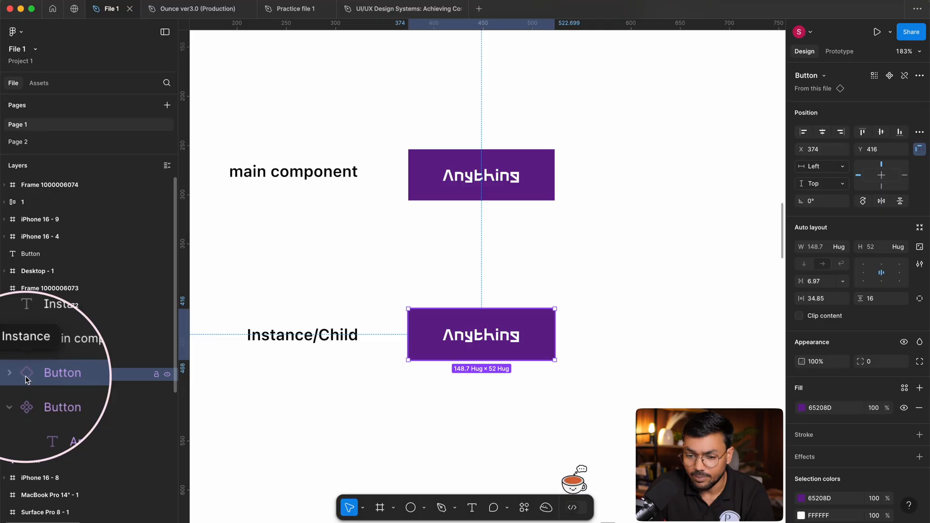
left_click(597, 269)
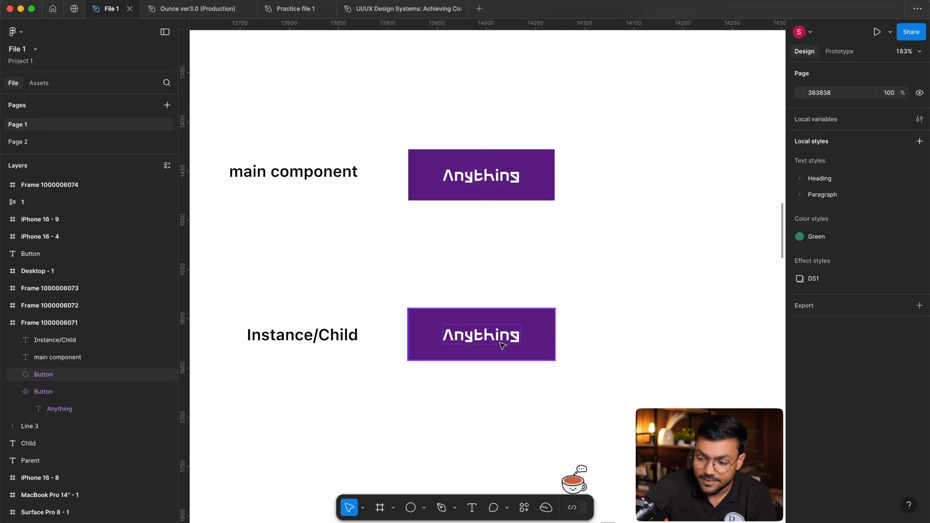
double_click(453, 335)
left_click(376, 290)
left_click_drag(376, 290, 614, 402)
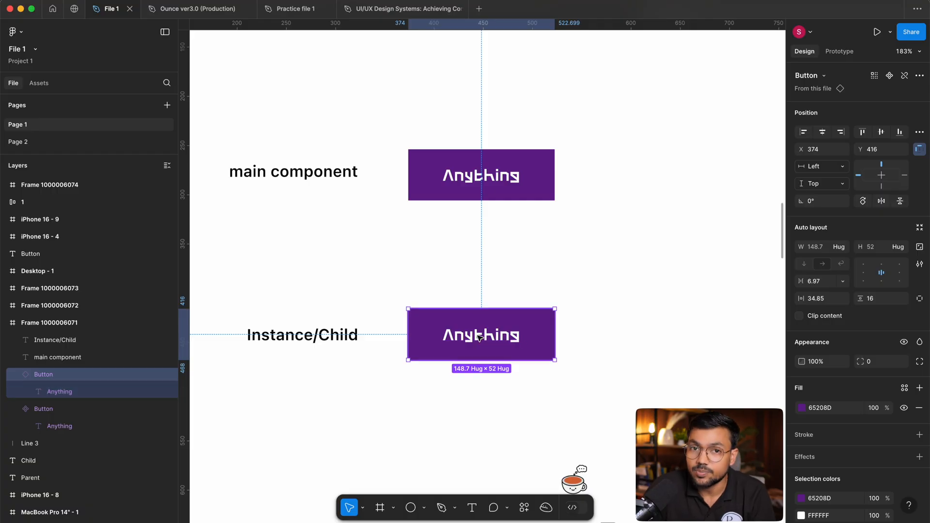
Select the Anything text inside the main component, try stretching it wider, and undo the change.
scroll(540, 164, "up", 5)
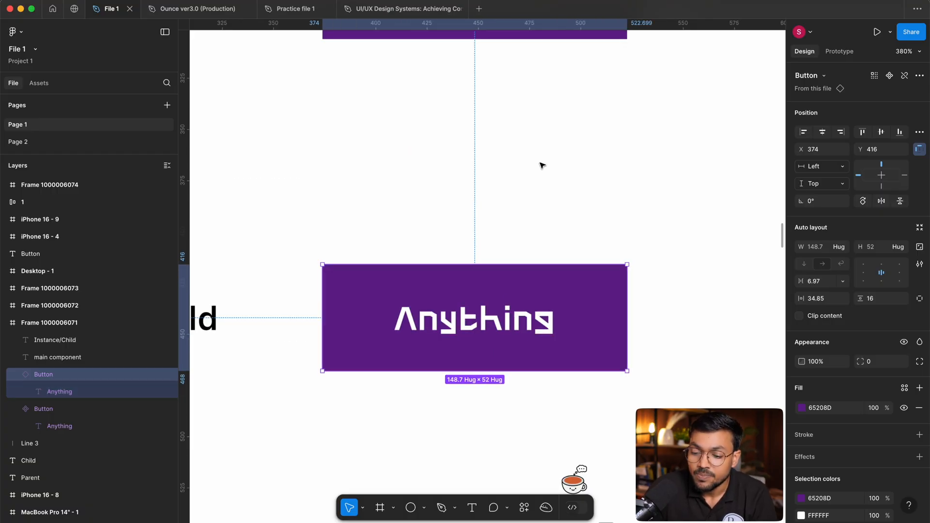
scroll(525, 243, "down", 3)
double_click(530, 165)
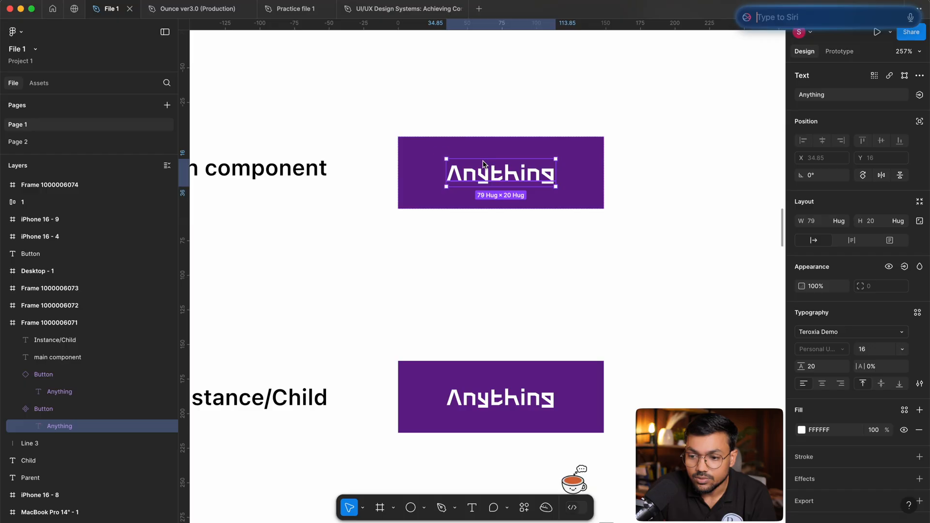
left_click(594, 128)
scroll(505, 183, "up", 2)
key("ctrl+super+space")
double_click(499, 189)
key("i")
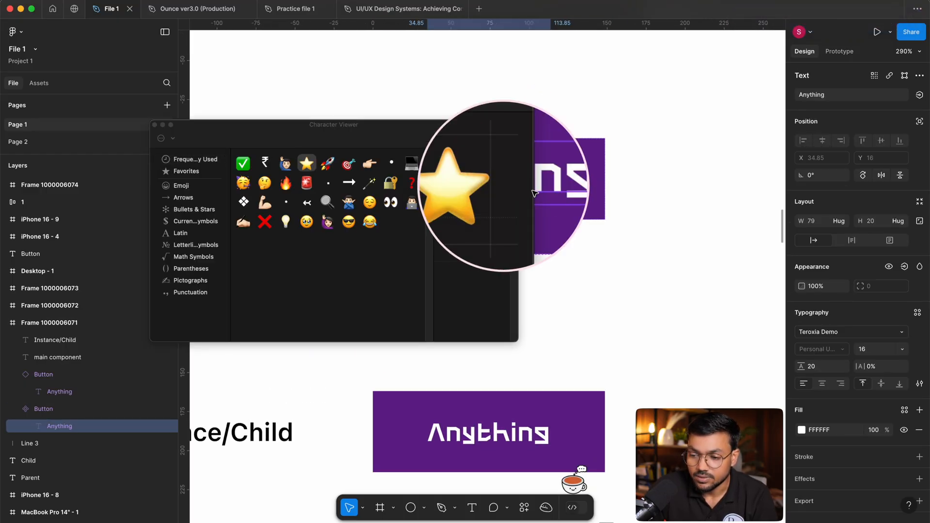
key("Escape")
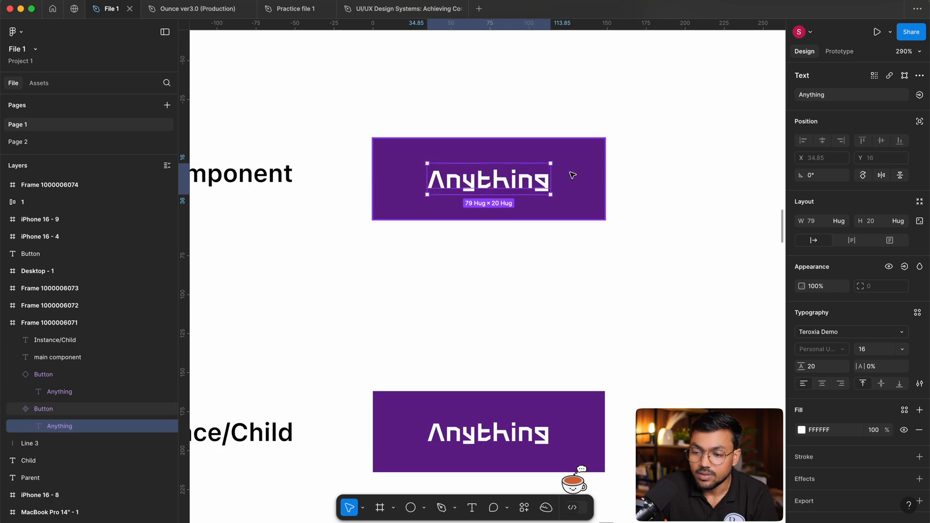
left_click_drag(549, 177, 678, 181)
key("super+z")
Try a font size of 32 on the instance's Anything text, undo it, and clear the selection.
scroll(608, 263, "down", 3)
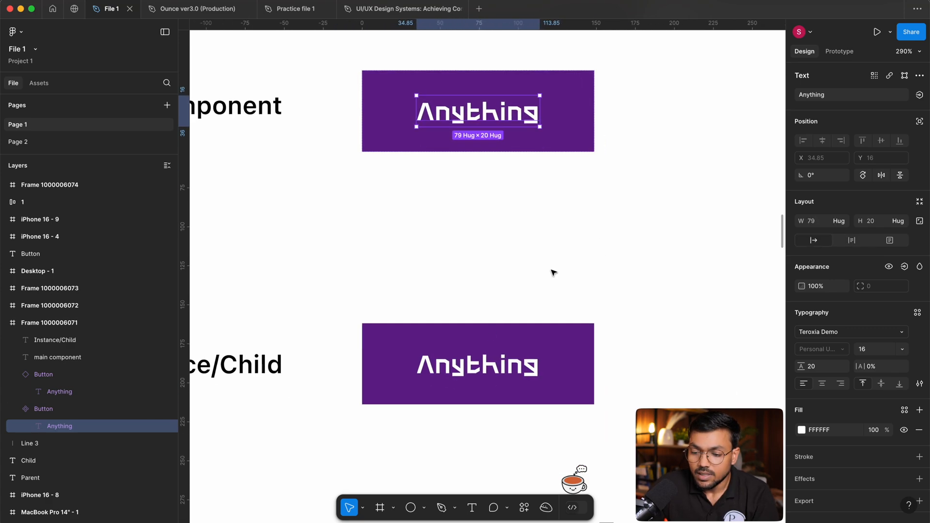
left_click(477, 371)
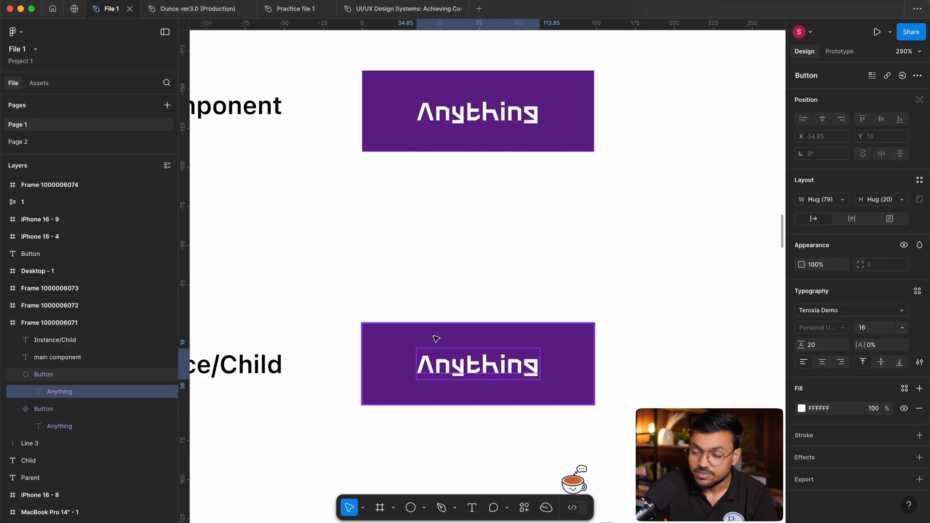
left_click_drag(473, 384, 476, 359)
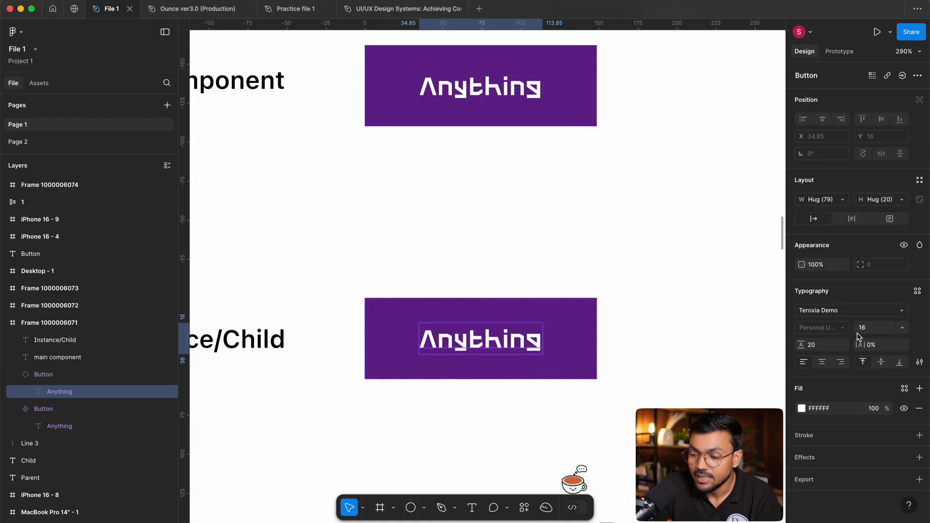
type("32")
key("Return")
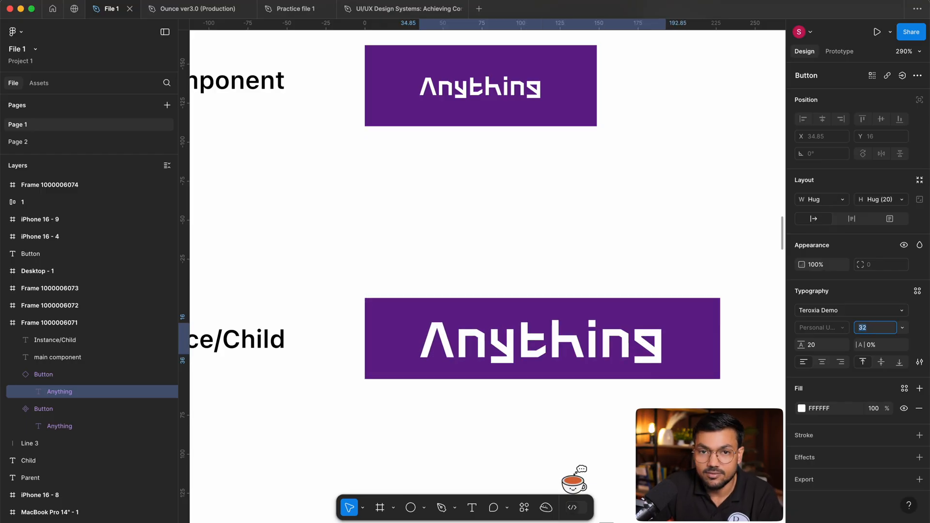
key("super+z")
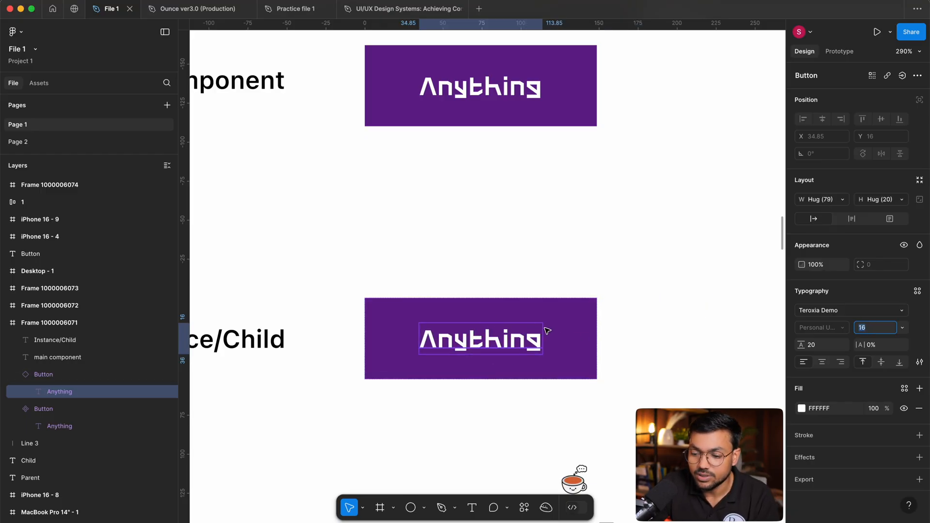
left_click(634, 273)
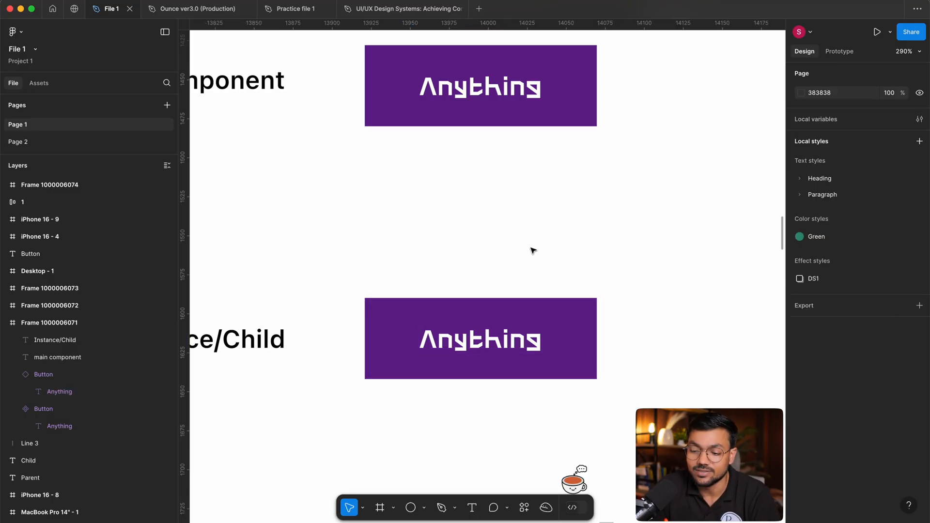
Select the main component and review its properties against the instance below it.
left_click_drag(538, 241, 536, 281)
left_click(556, 137)
scroll(464, 235, "down", 3)
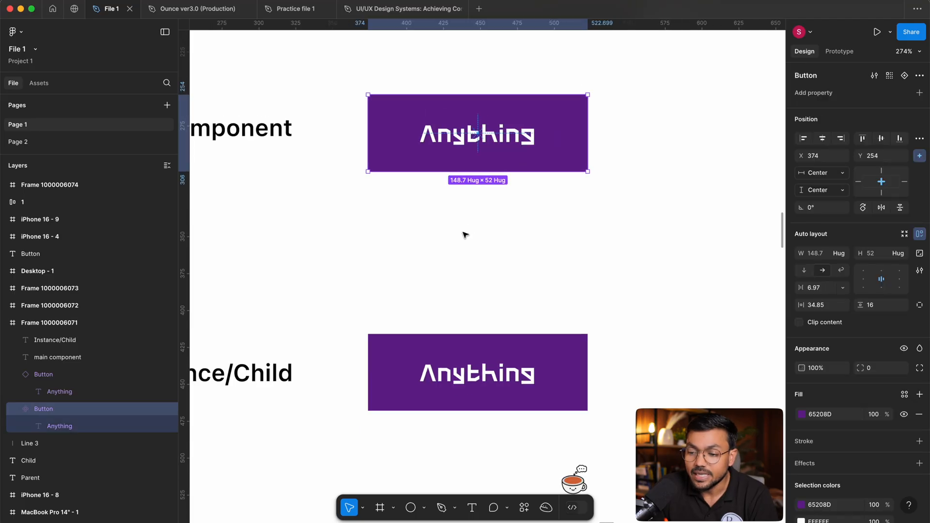
left_click_drag(534, 197, 508, 228)
left_click_drag(466, 333, 481, 312)
left_click_drag(500, 214, 567, 196)
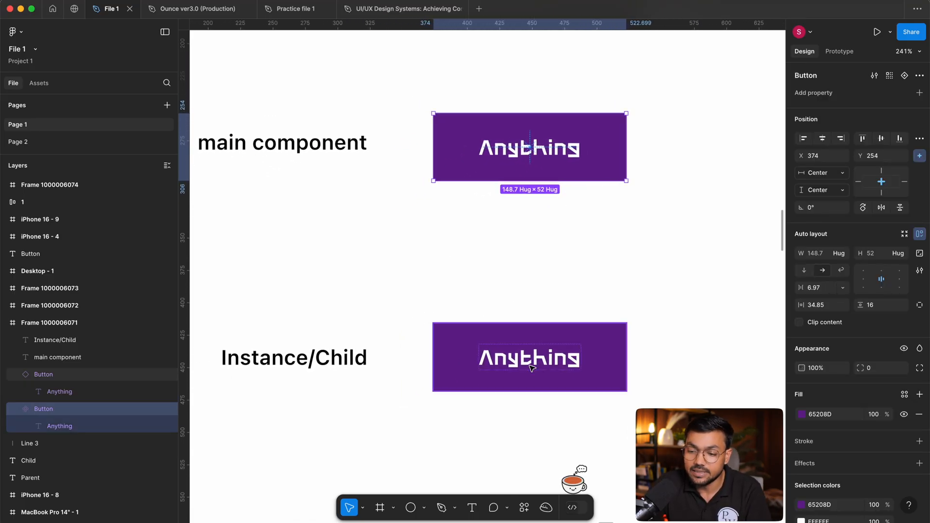
left_click_drag(579, 365, 581, 368)
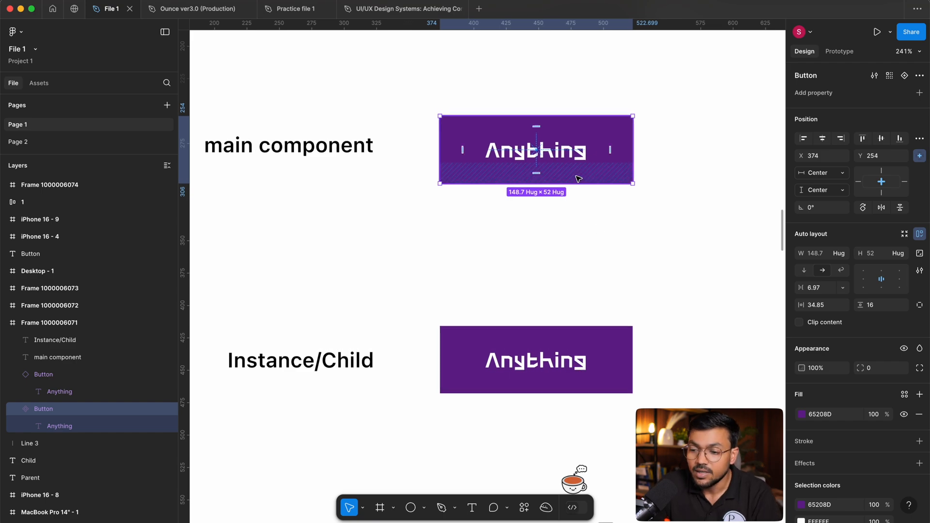
left_click_drag(580, 240, 588, 246)
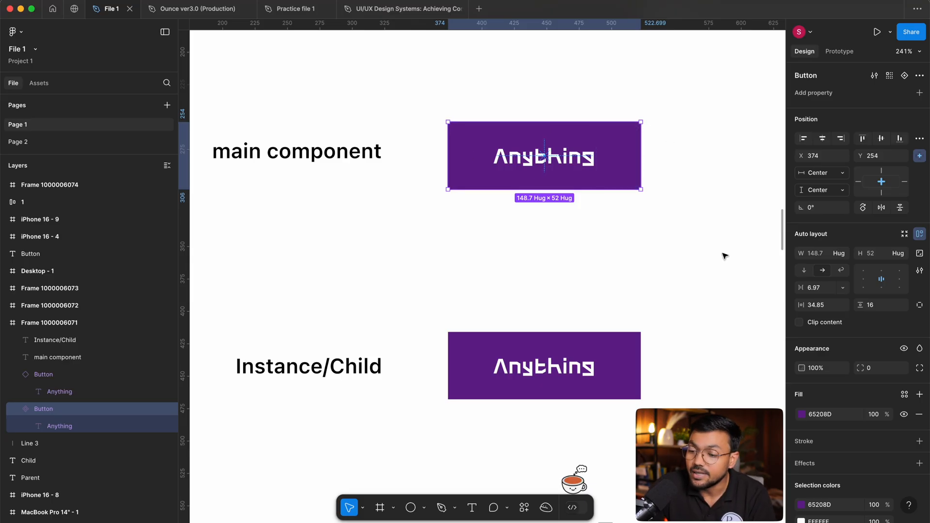
left_click(556, 286)
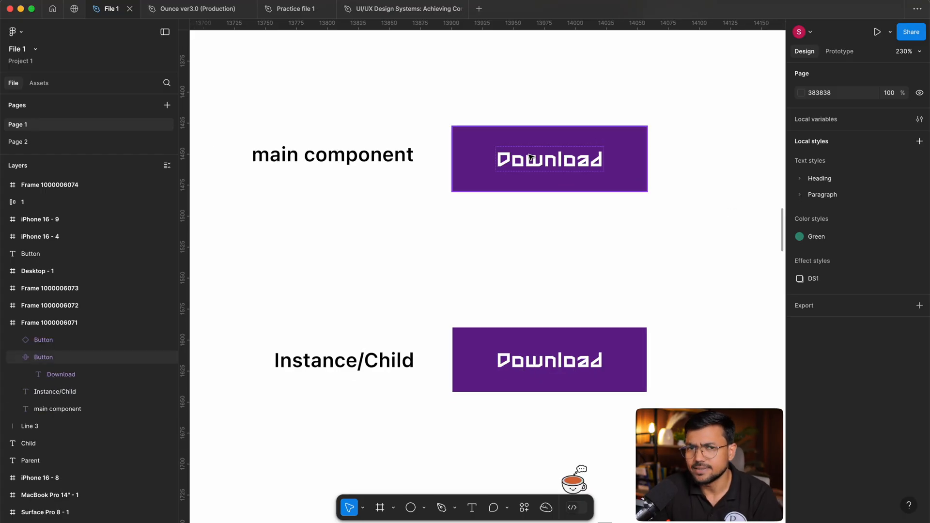
Try "Download" as the main component's button text and restore it to "Anything".
double_click(529, 157)
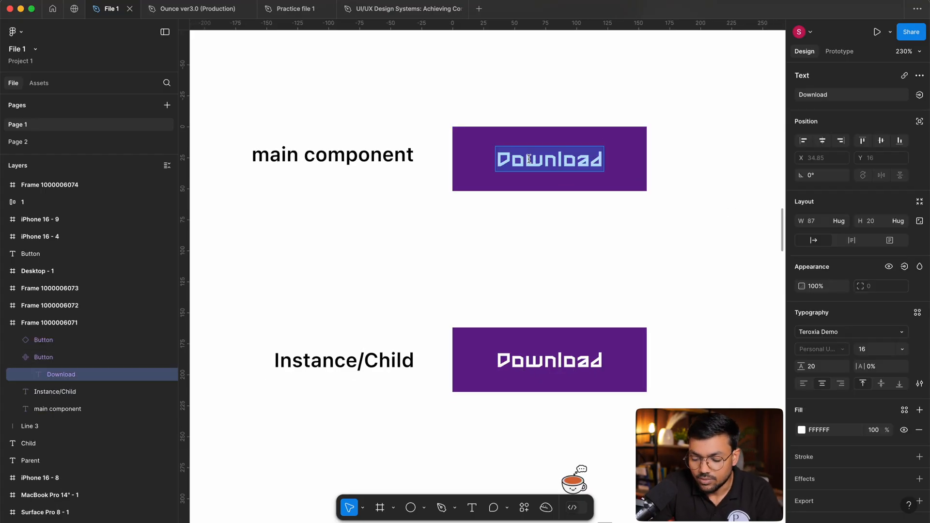
type("Anythin")
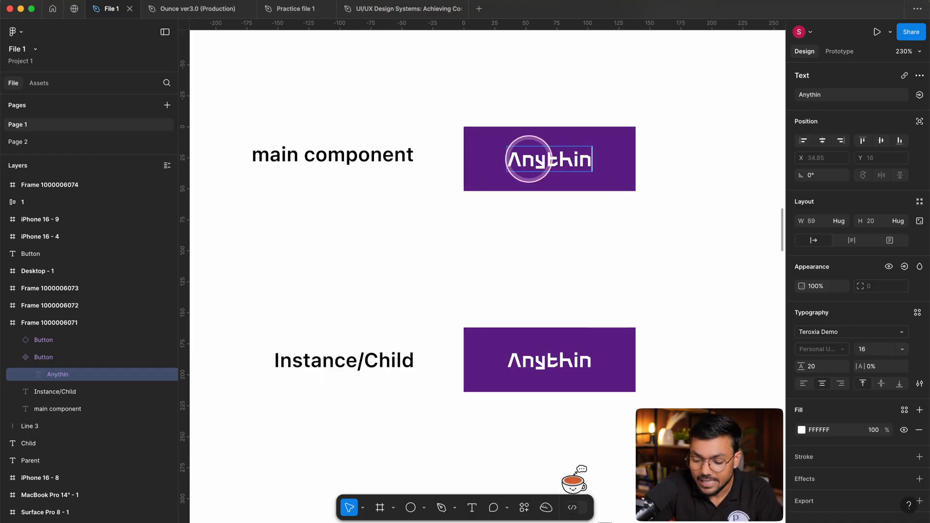
type("g")
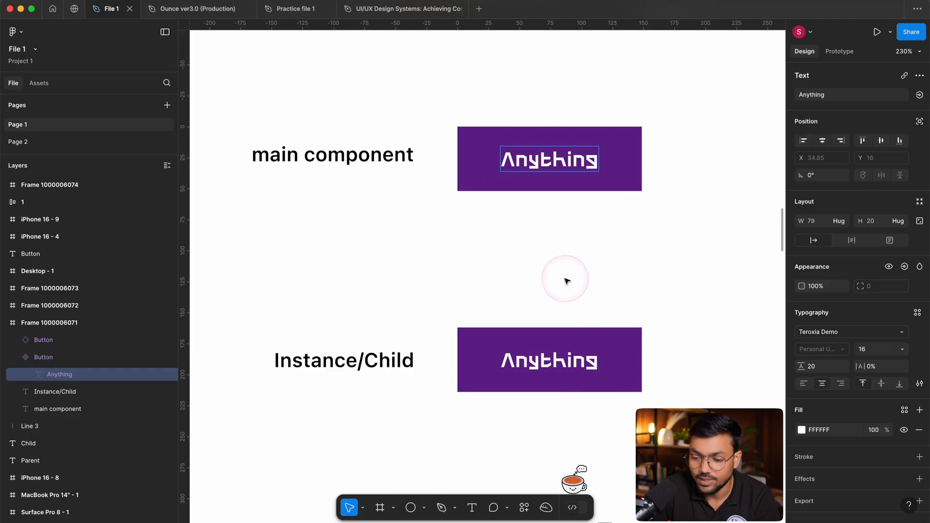
Replace the main component's button text with "Click here".
key("super+a")
key("BackSpace")
type("Click here")
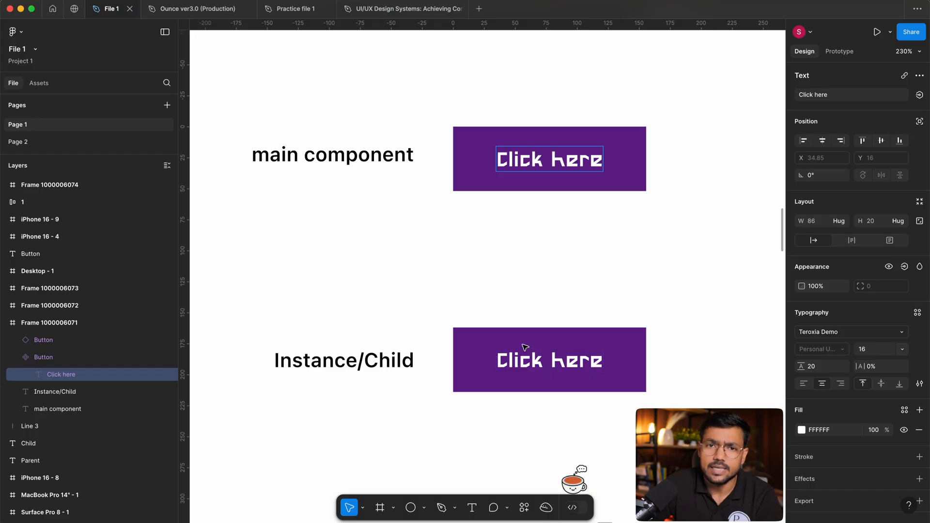
key("Escape")
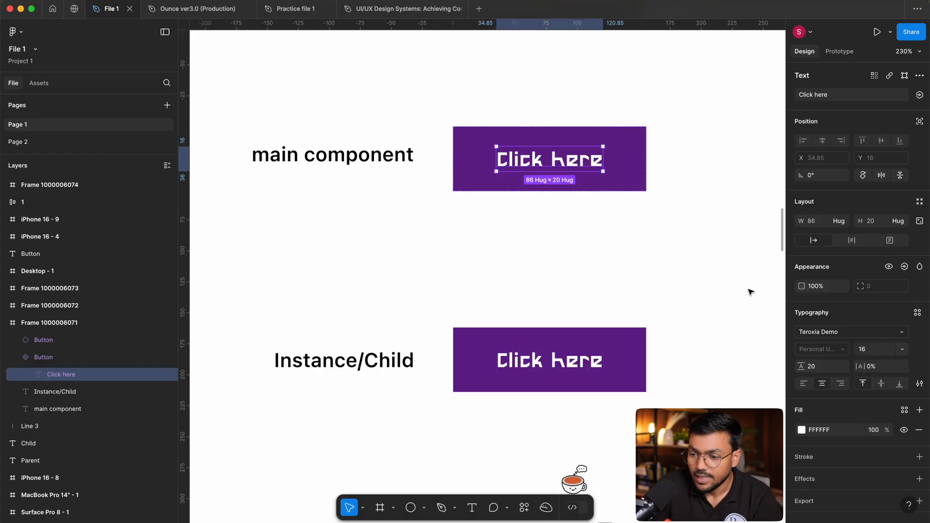
Try a font size of 24 on the main component's text and return it to 16.
key("shift+Up")
key("shift+Up")
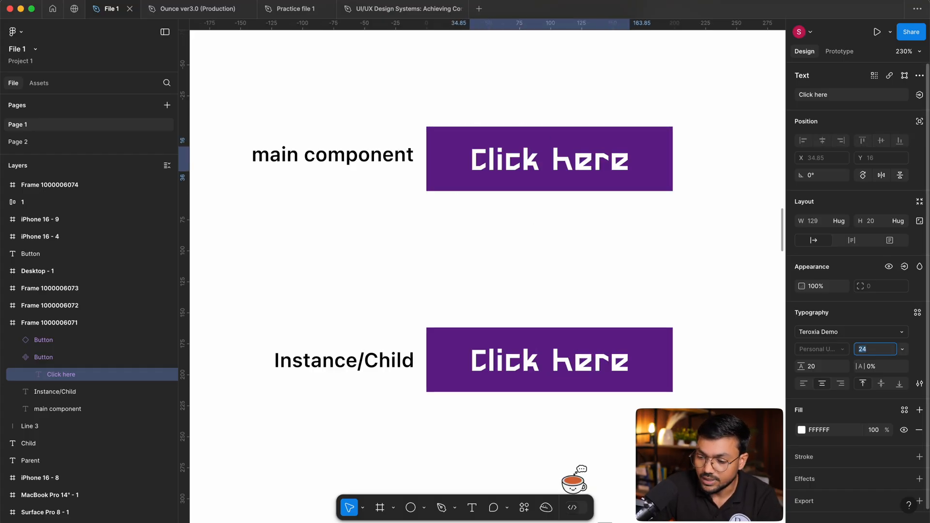
key("shift+Down")
key("shift+Down")
key("shift+Down")
key("shift+Up")
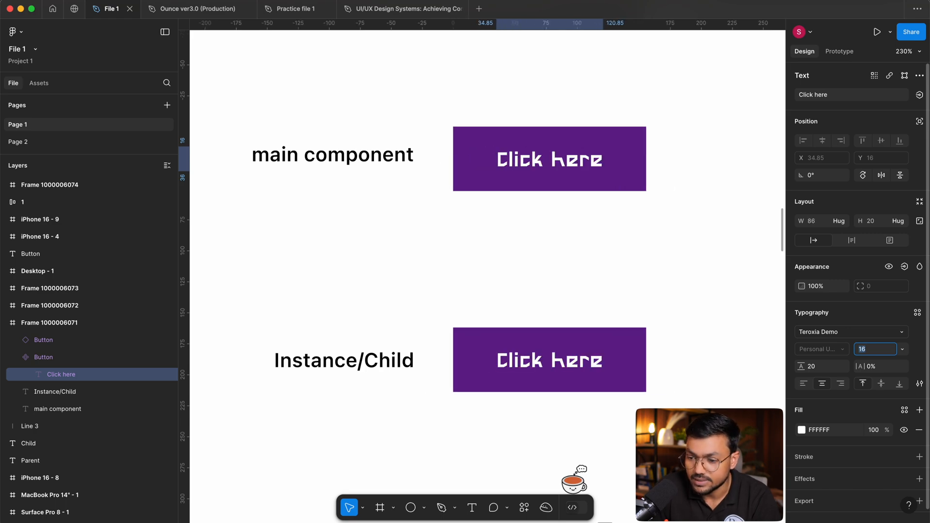
Try other fill colours on the main component's text and return it to white (FFFFFF).
left_click(801, 430)
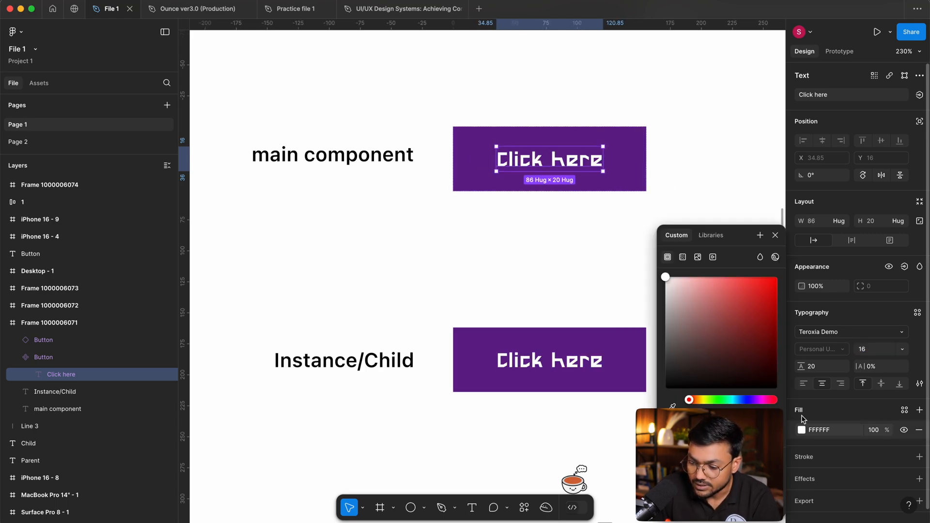
left_click(749, 317)
left_click_drag(749, 280, 665, 278)
Try different background fill colours on the main component's button, undo them, and clear the selection.
left_click(457, 181)
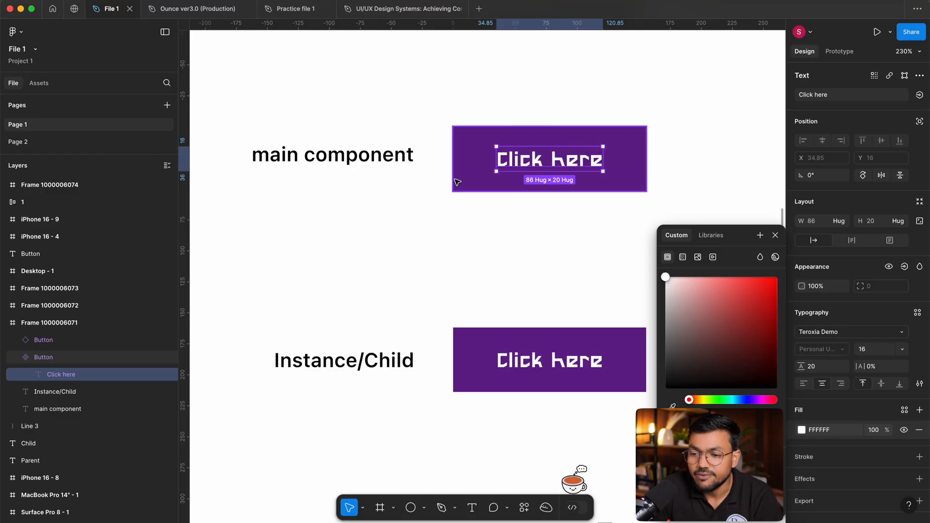
left_click(801, 414)
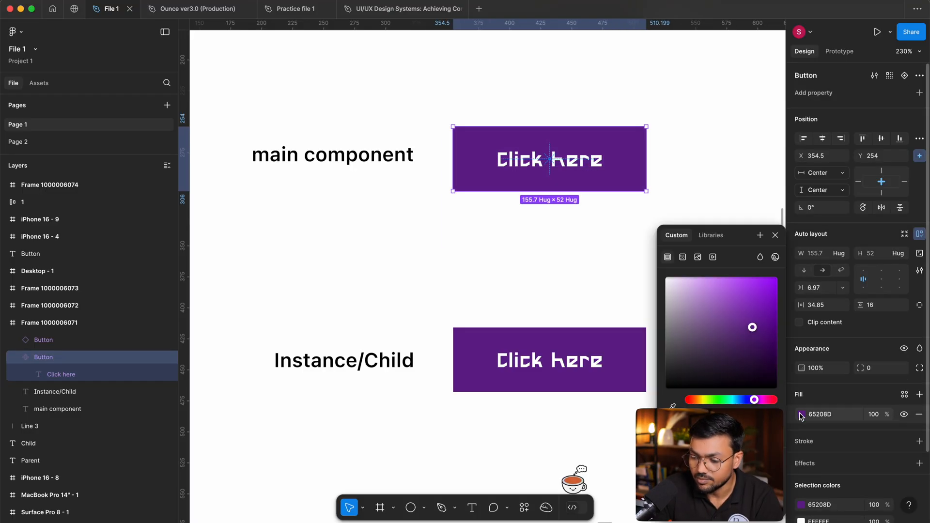
left_click_drag(721, 399, 687, 382)
left_click_drag(704, 323, 665, 277)
left_click_drag(703, 306, 752, 262)
key("super+z")
left_click(743, 184)
key("super+z")
left_click(741, 183)
Select the lower button instance to check its properties, and deselect it.
scroll(744, 185, "right", 3)
scroll(710, 195, "left", 2)
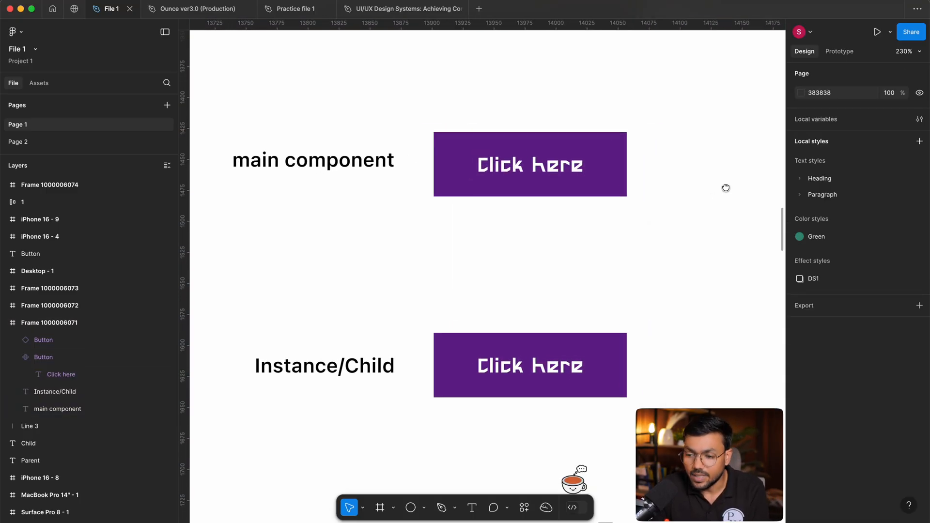
left_click_drag(712, 276, 522, 410)
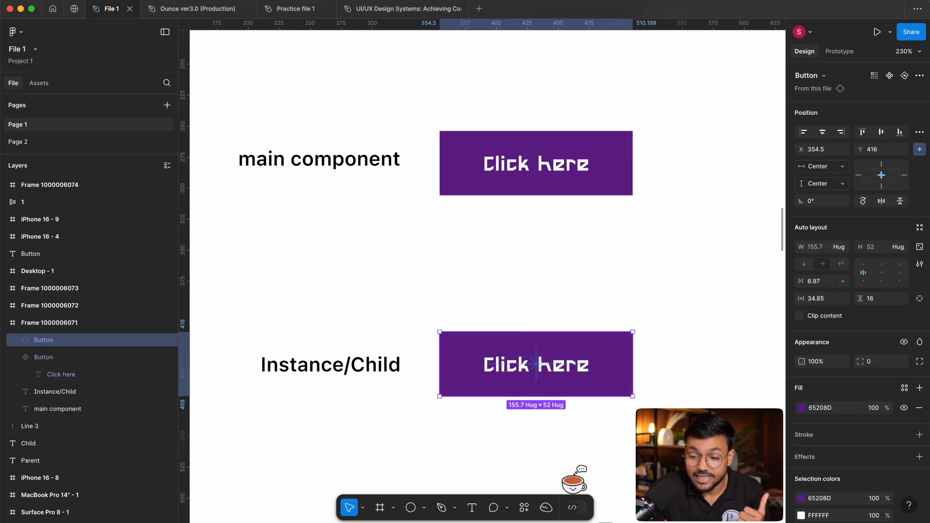
left_click(634, 285)
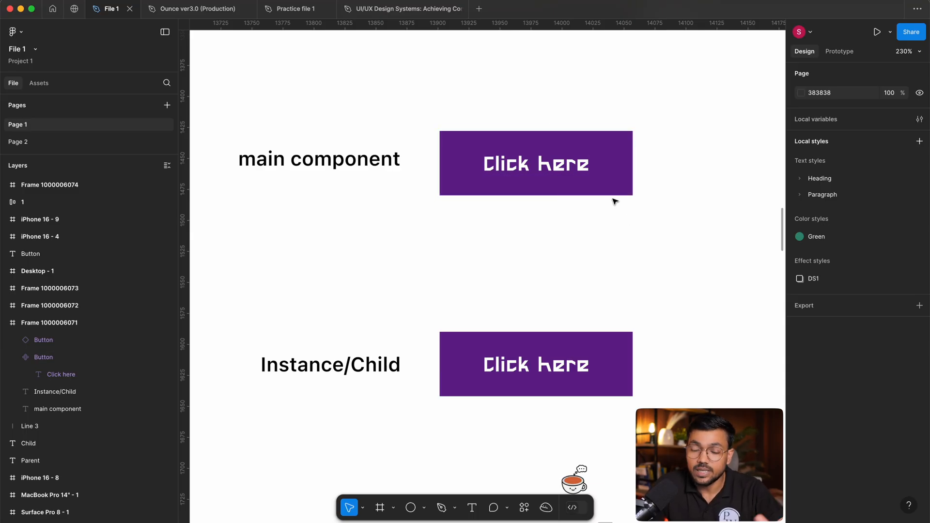
Try rounding the main component's corners and undo the corner radius change.
left_click(587, 163)
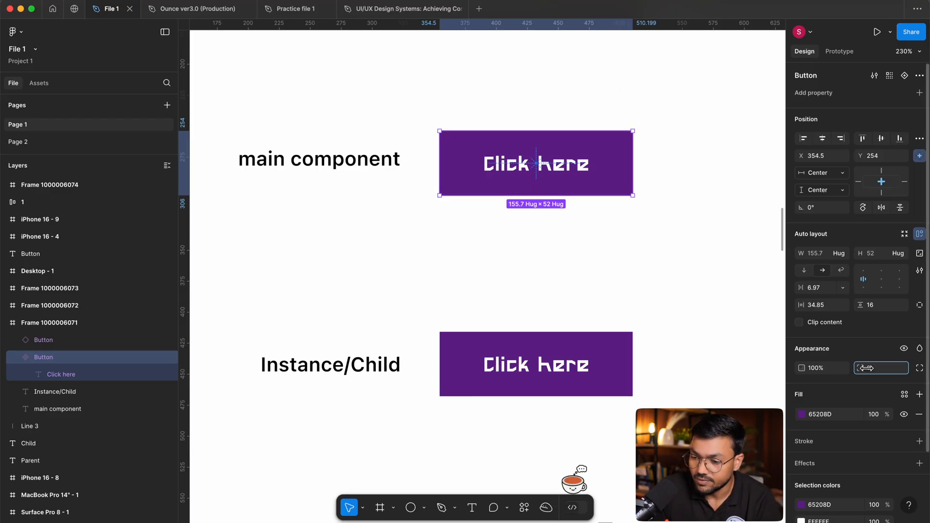
left_click_drag(866, 368, 397, 386)
left_click_drag(629, 392, 629, 392)
key("super+z")
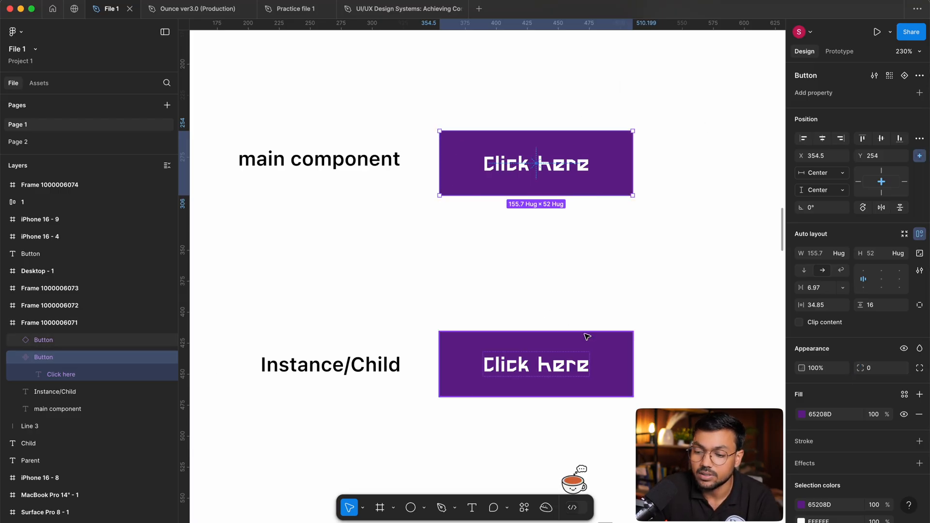
Try padding of 66 horizontally and 33 vertically on the main component, and undo both changes.
mouse_move(860, 303)
left_mouse_down()
mouse_move(891, 305)
mouse_move(875, 306)
left_mouse_up()
left_click_drag(801, 305, 807, 305)
left_click_drag(858, 305, 803, 306)
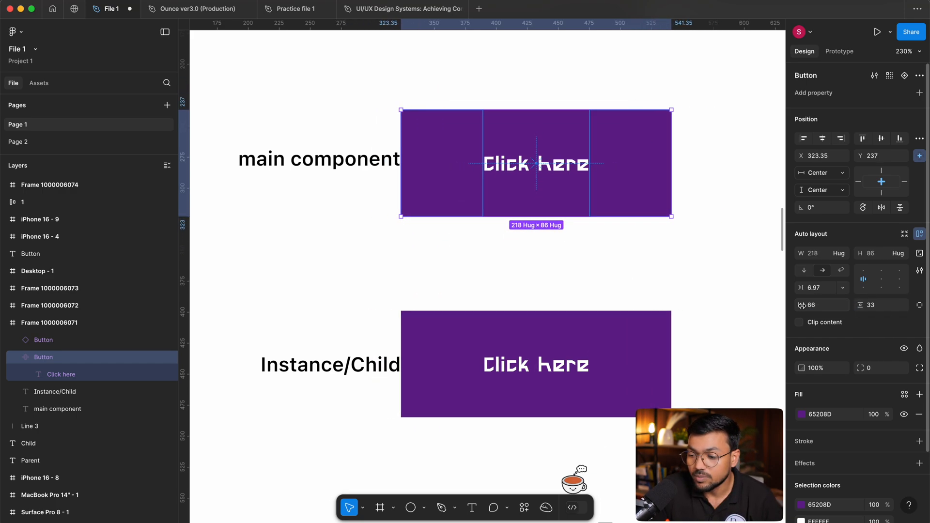
key("super+z")
Try a different horizontal padding on the main component and undo the change.
key("super+z")
scroll(676, 294, "down", 1)
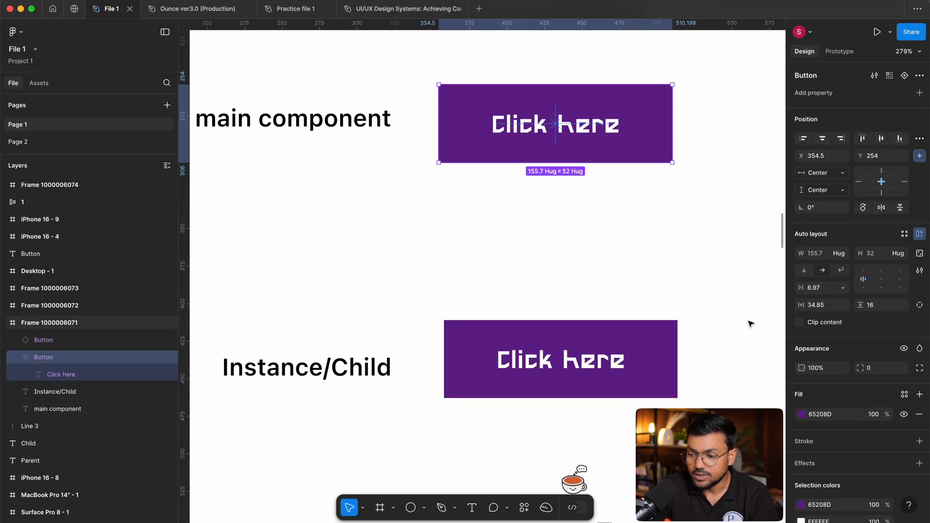
left_click_drag(803, 306, 820, 286)
key("super+z")
scroll(469, 266, "down", 3)
key("super+z")
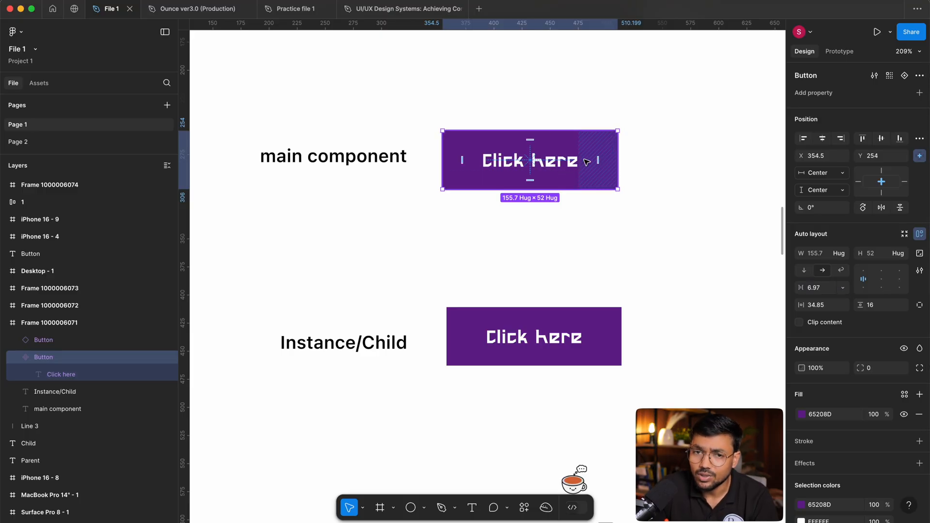
Select the main component and the instance in turn to compare their properties.
scroll(537, 225, "up", 3)
left_click_drag(522, 80, 538, 223)
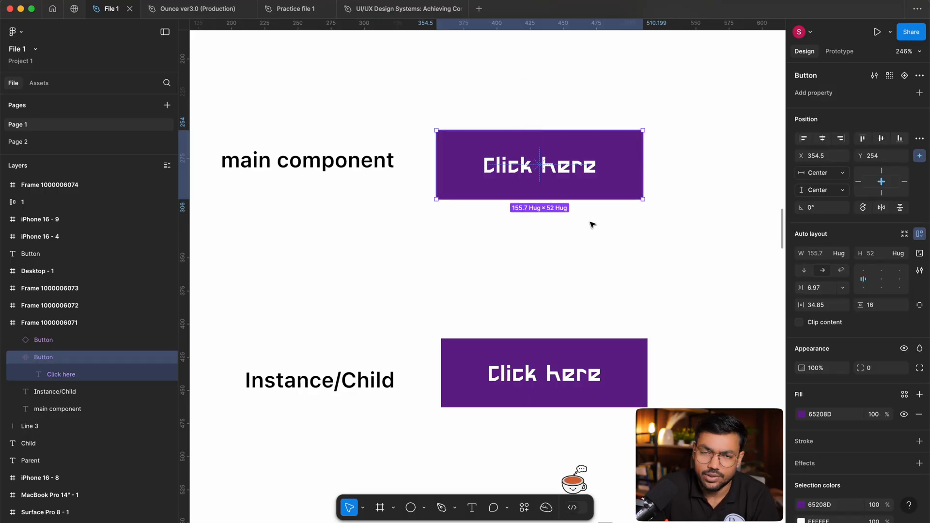
scroll(593, 222, "left", 1)
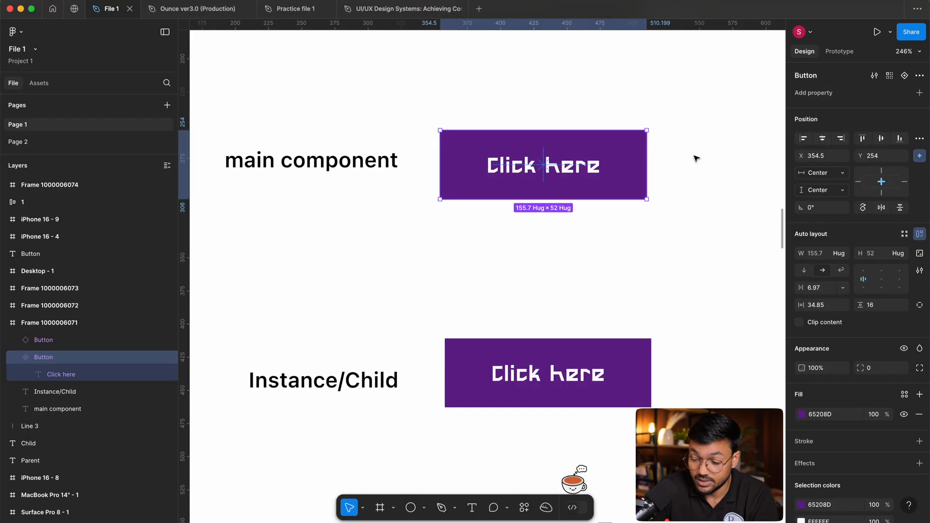
scroll(675, 359, "left", 2)
left_click(703, 318)
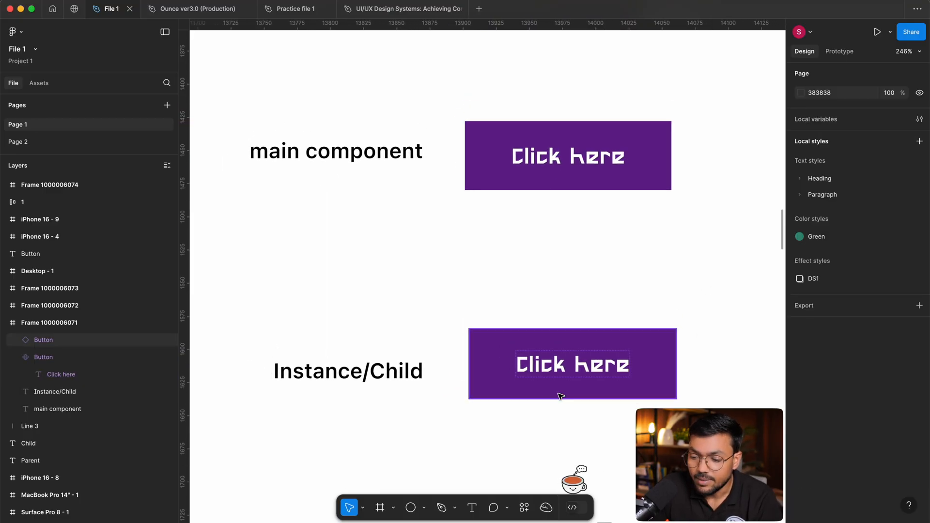
left_click(563, 335)
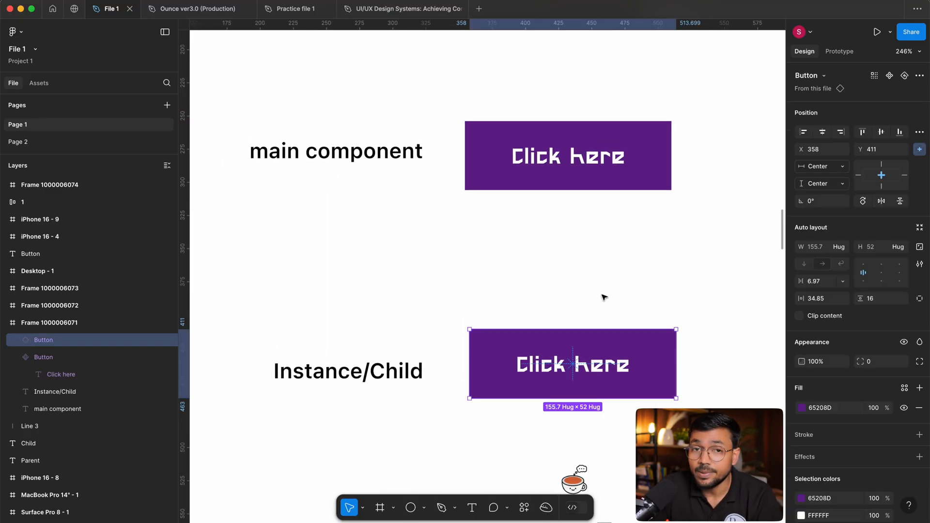
left_click(556, 297)
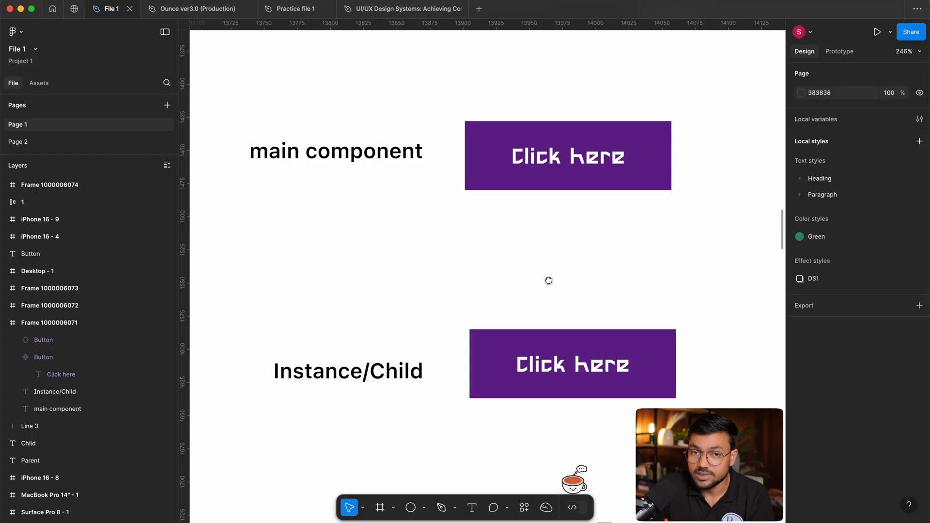
left_click_drag(557, 271, 580, 346)
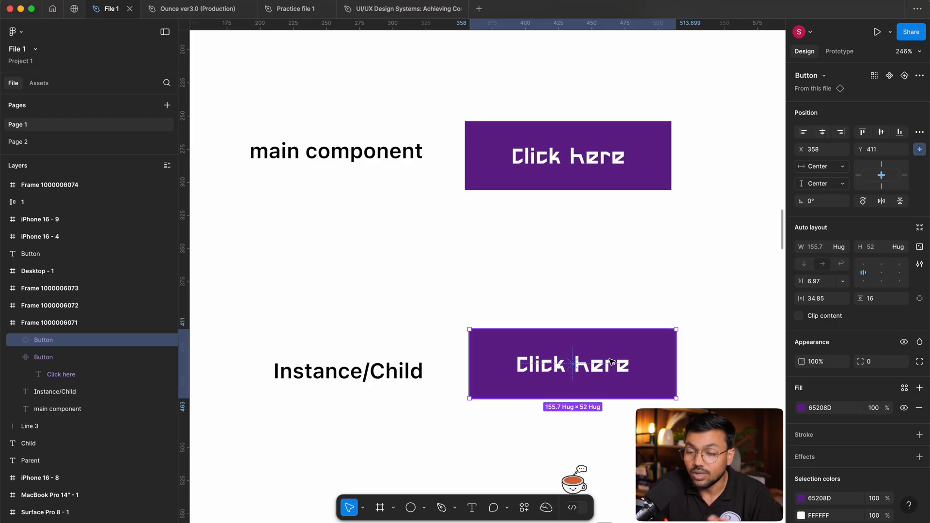
scroll(591, 352, "down", 1)
scroll(591, 352, "right", 1)
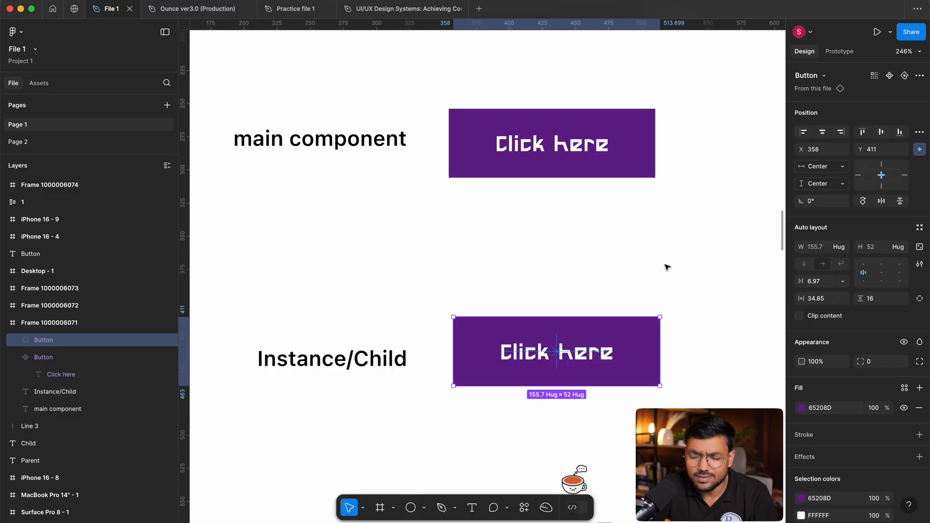
left_click(640, 175)
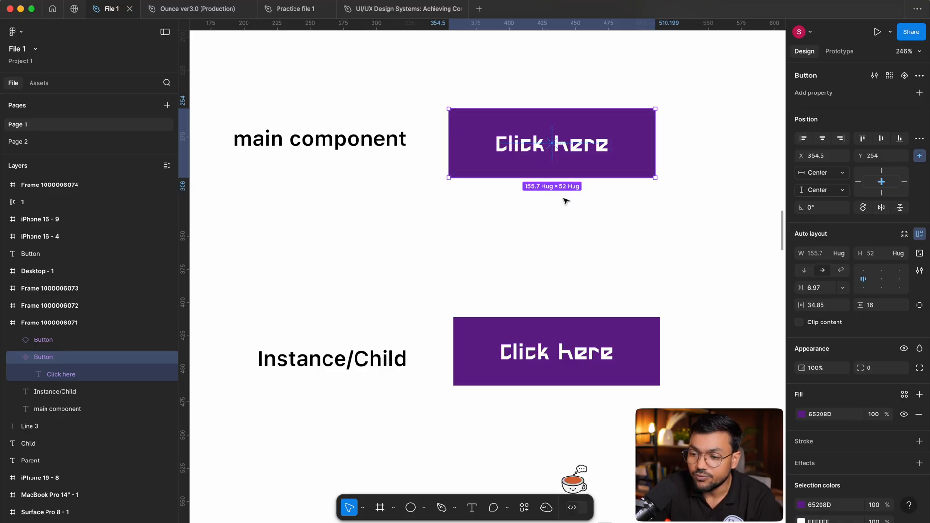
scroll(582, 127, "up", 2)
scroll(569, 148, "left", 1)
Override the Instance/Child button's fill with red D30707 and clear the selection.
left_click_drag(534, 252, 619, 382)
scroll(722, 346, "down", 1)
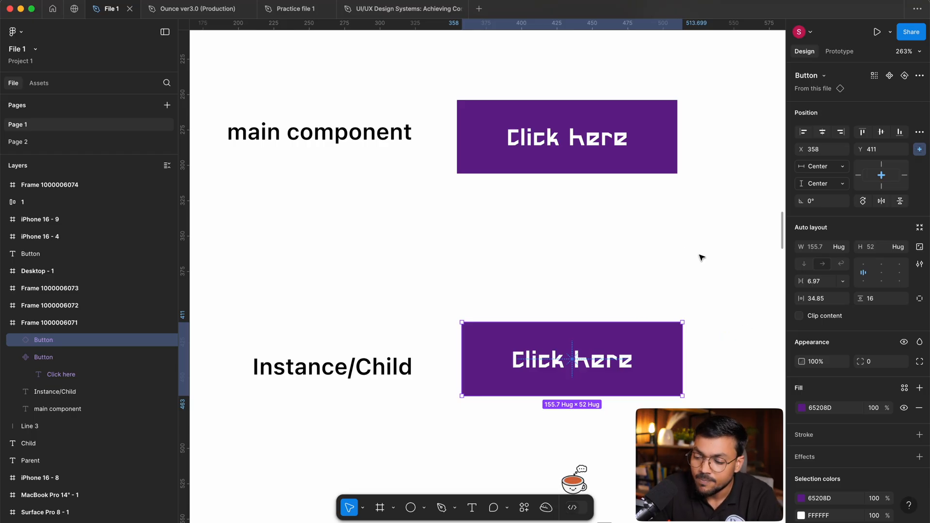
left_click(800, 408)
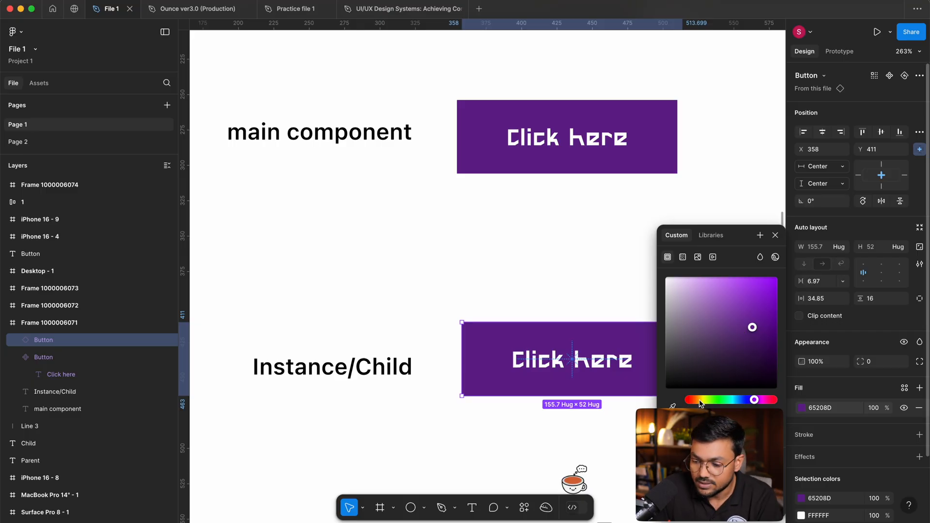
left_click_drag(699, 402, 681, 401)
left_click_drag(751, 325, 771, 293)
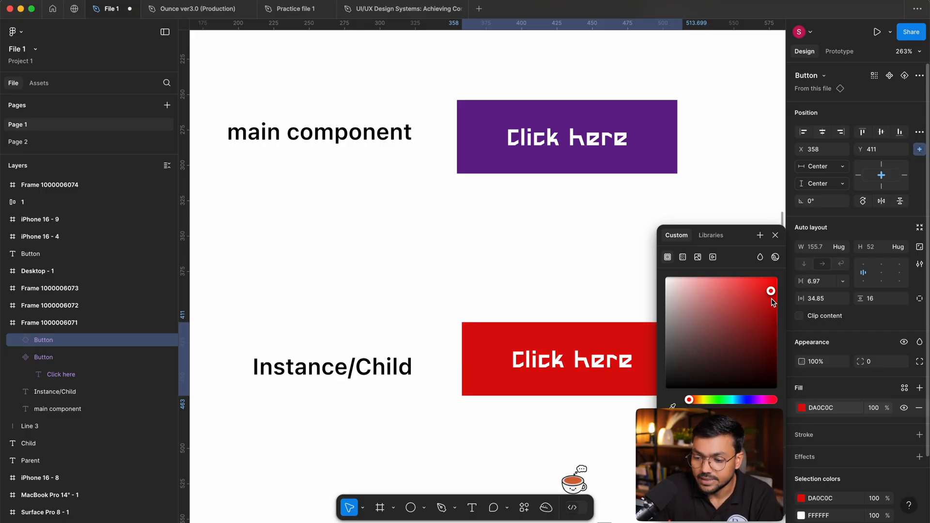
left_click(563, 249)
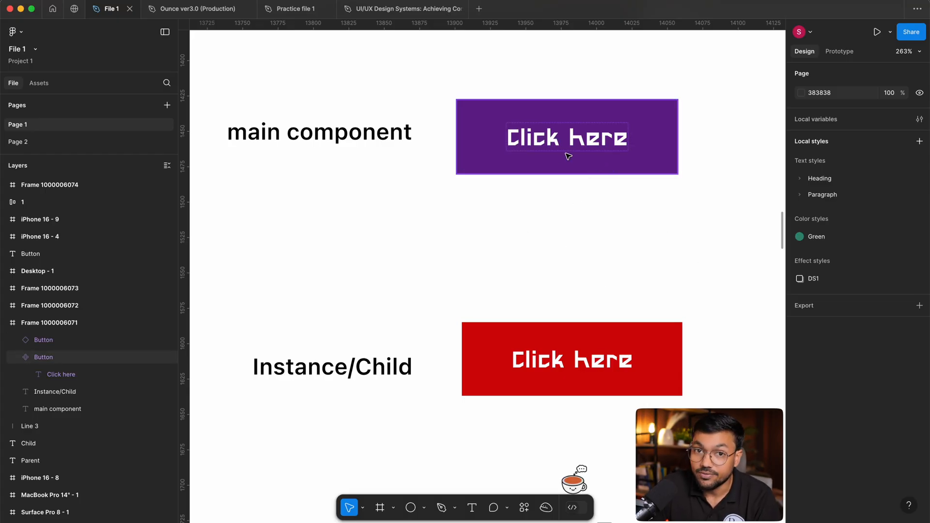
Try a grey fill on the main component while the instance is red, and undo it.
left_click_drag(525, 78, 565, 104)
scroll(685, 202, "left", 1)
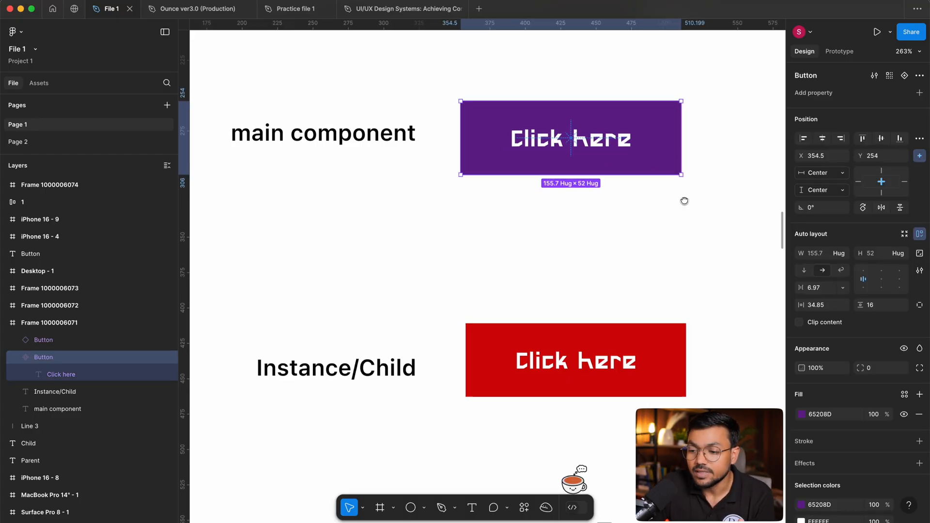
left_click_drag(594, 76, 670, 209)
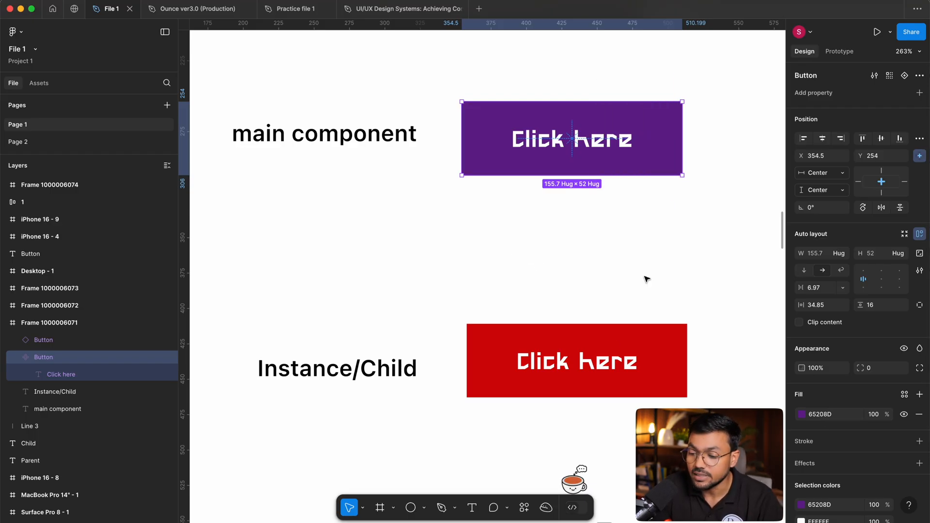
left_click(799, 414)
left_click_drag(752, 329, 637, 345)
left_click(579, 202)
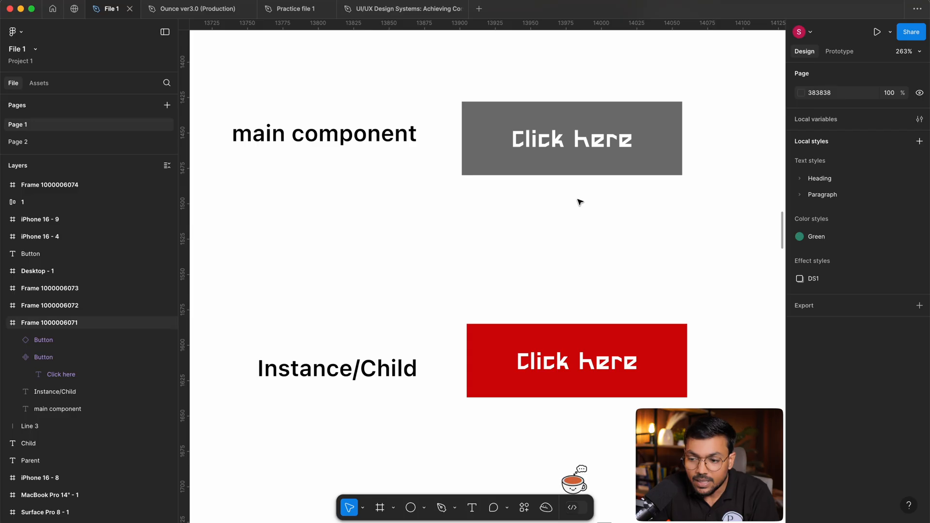
key("super+z")
key("super+z")
Duplicate the main component straight down to X 354.5, Y 326 as a second instance, and deselect it.
left_click(648, 230)
left_click_drag(605, 143, 608, 246)
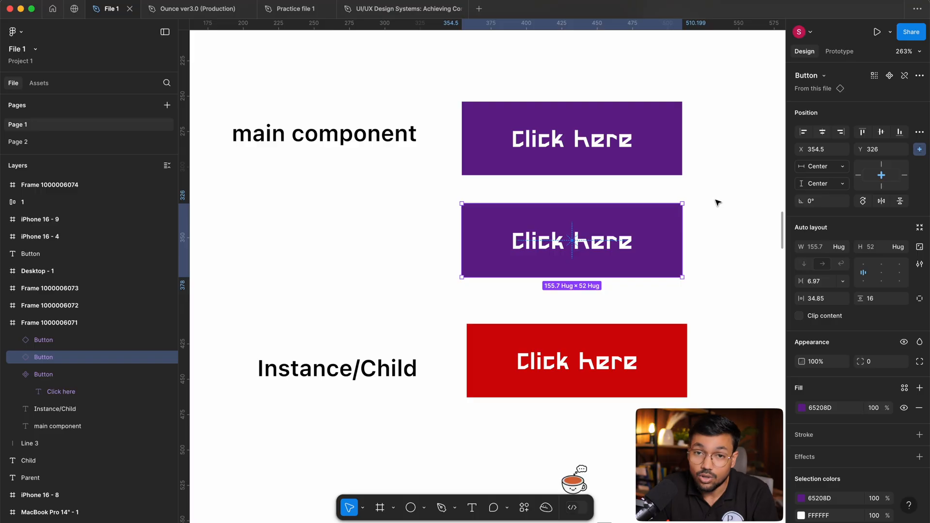
scroll(687, 221, "right", 3)
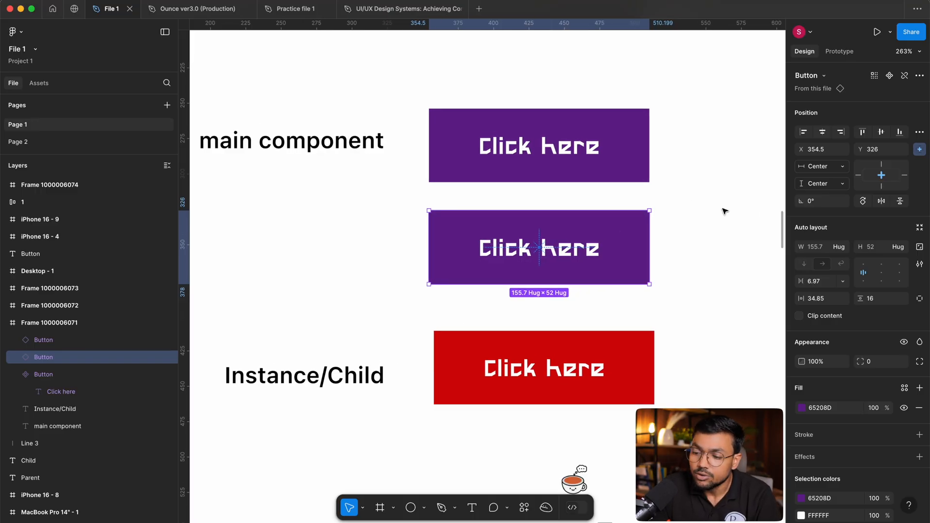
left_click(719, 212)
left_click_drag(722, 210, 693, 199)
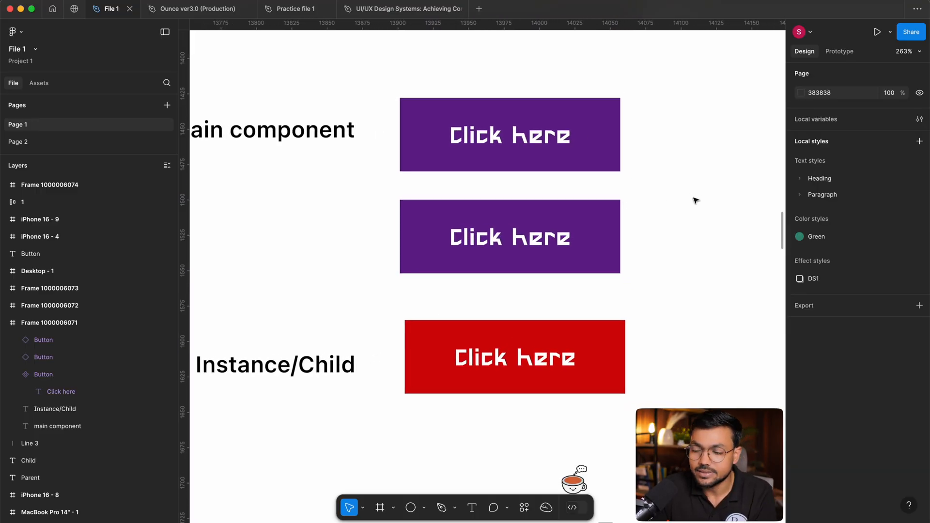
Set the main component's fill to dark grey 363636, and select each instance to compare the fills.
left_click(530, 110)
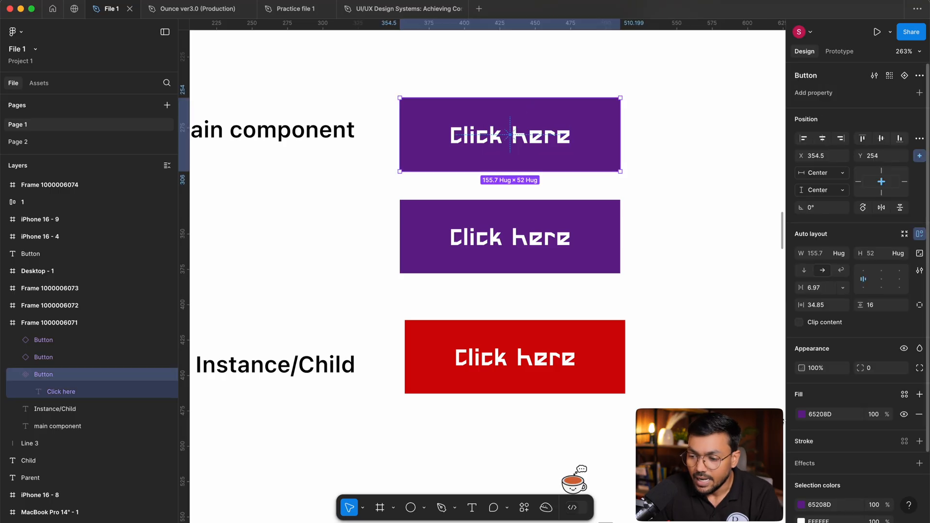
left_click(801, 415)
left_click_drag(670, 295, 664, 365)
left_click(585, 228)
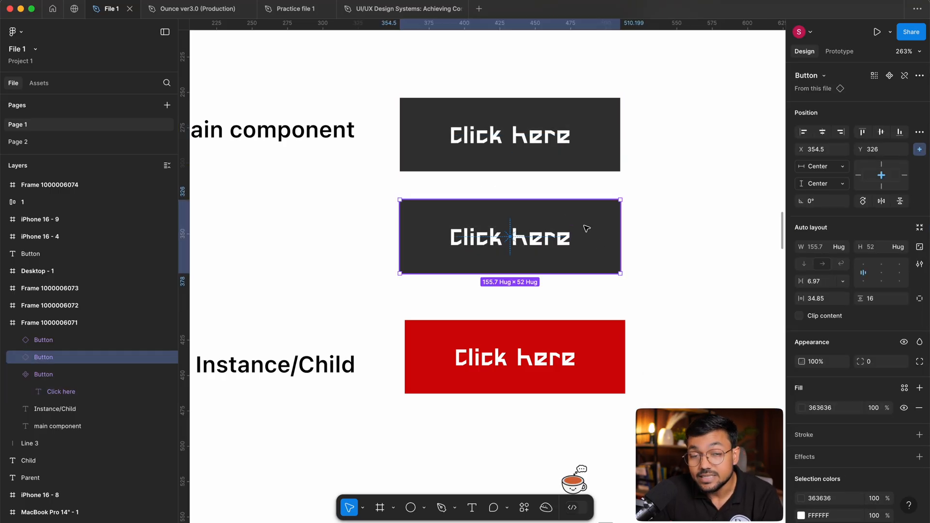
left_click(579, 360)
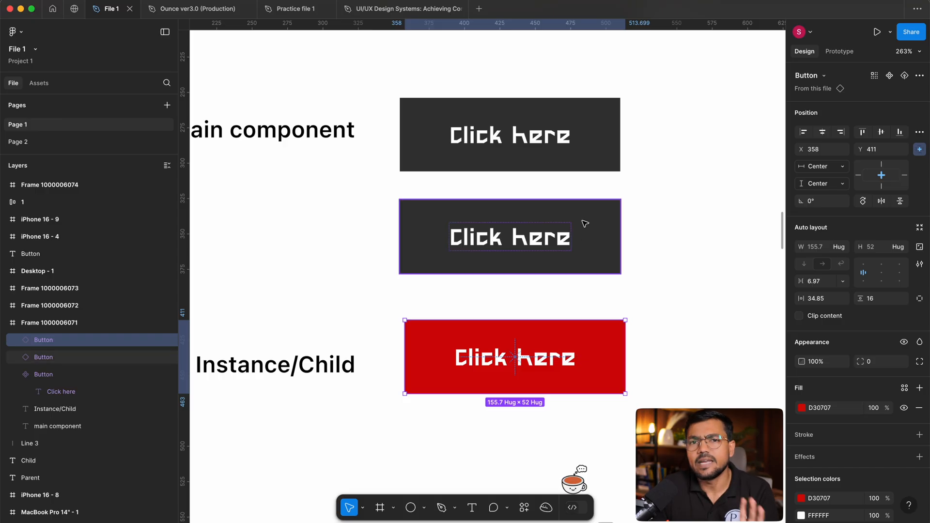
left_click(663, 115)
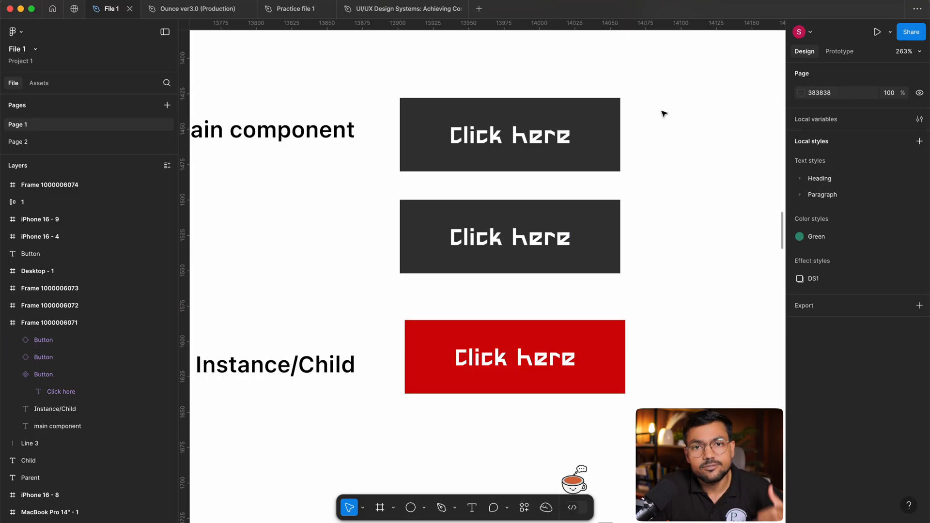
Try a corner radius of 39 on the main component and select the red instance to check its radius.
left_click(423, 129)
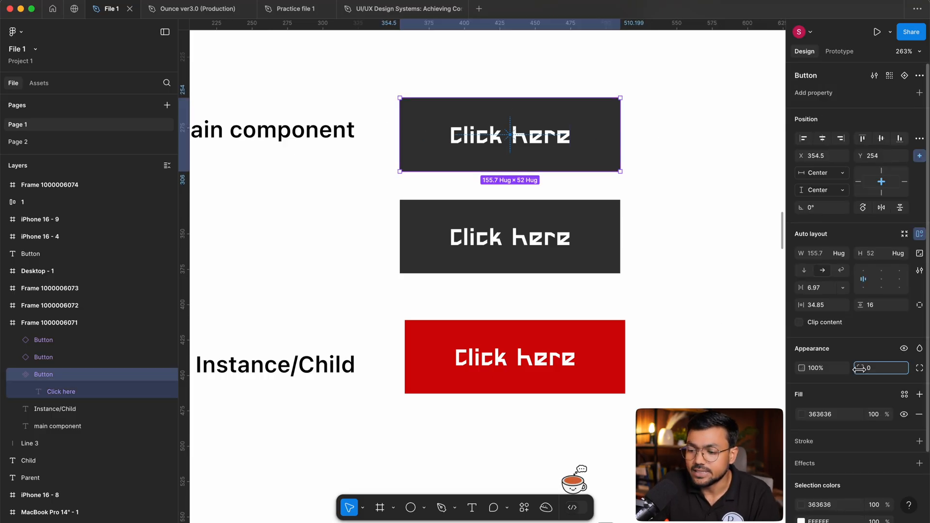
left_click_drag(858, 368, 877, 368)
left_click(480, 366)
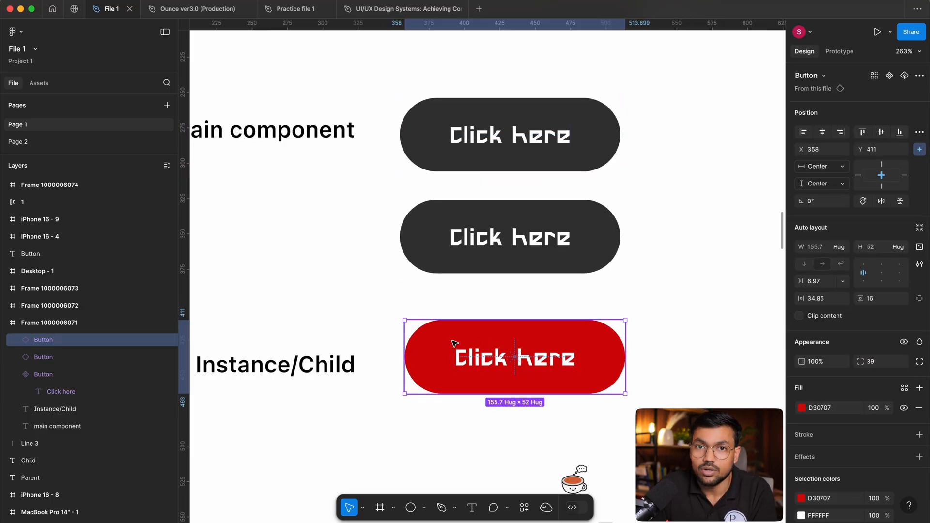
left_click(661, 269)
Try moving the middle instance down to Y 333, and undo both the move and the main component's radius change.
left_click(588, 235)
left_click_drag(587, 234, 572, 226)
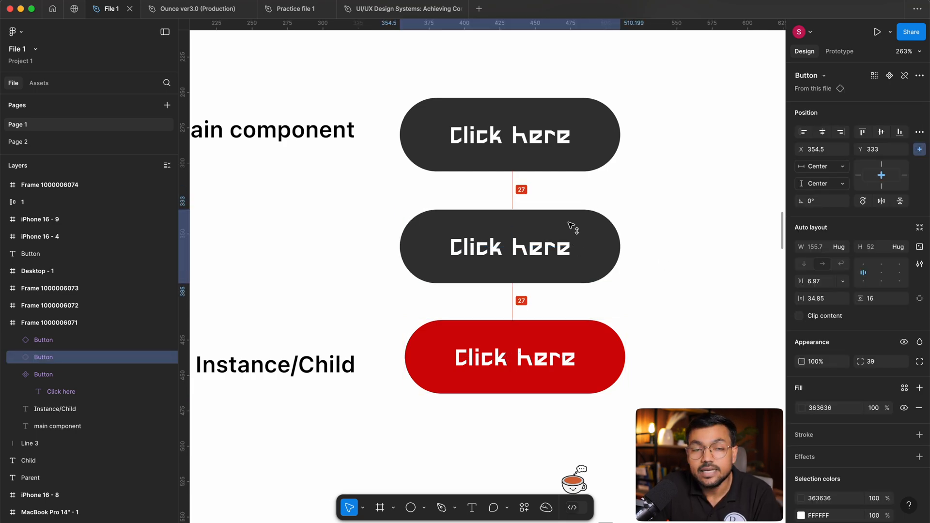
left_click(687, 154)
key("ctrl+z")
left_click(691, 255)
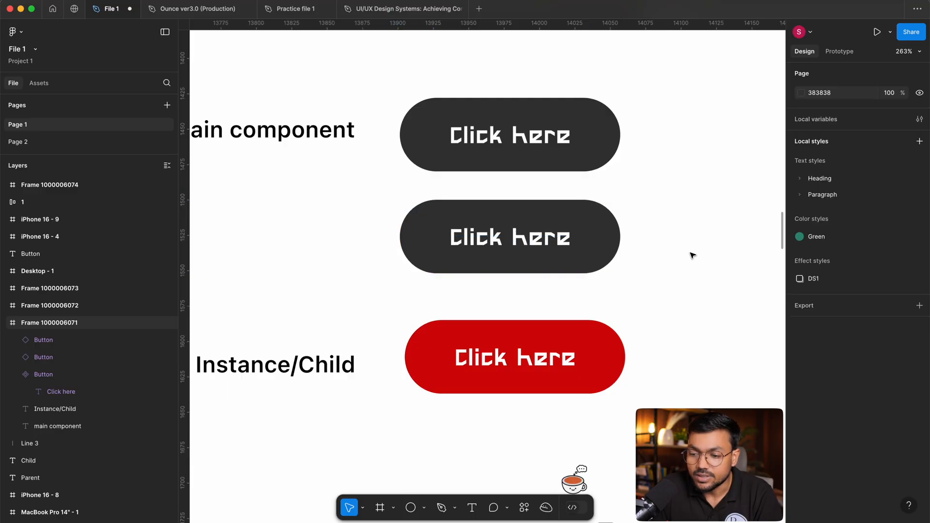
key("ctrl+z")
key("ctrl+z")
left_click(691, 255)
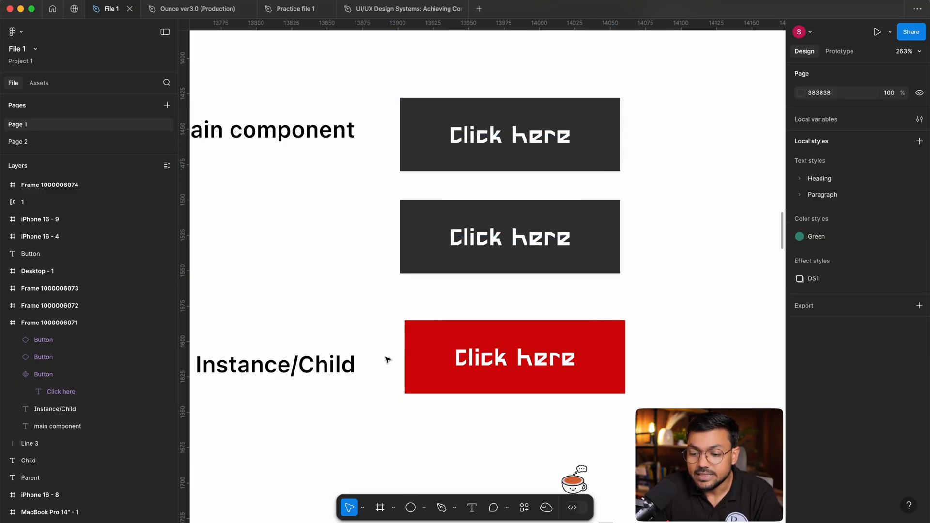
Override the red instance's corner radius with 79, and select the main component and the instance to compare them.
left_click(412, 358)
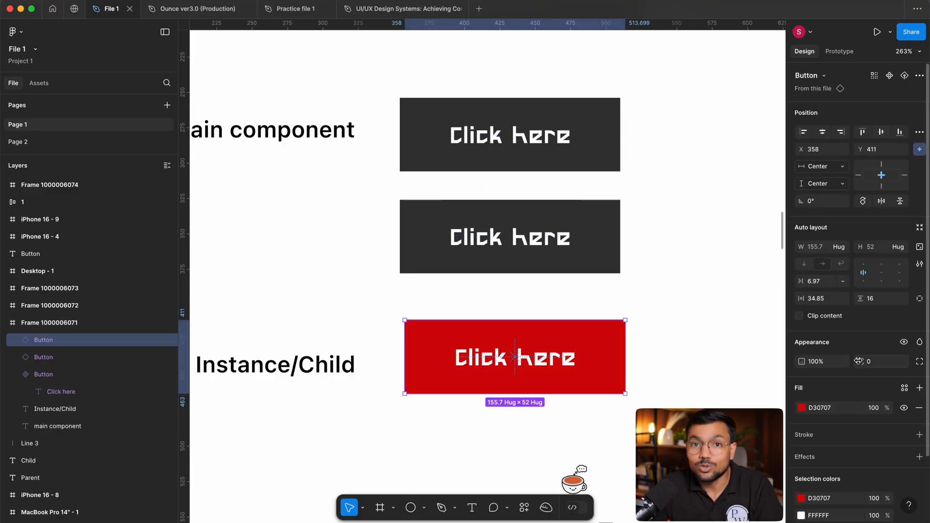
left_click_drag(858, 361, 896, 360)
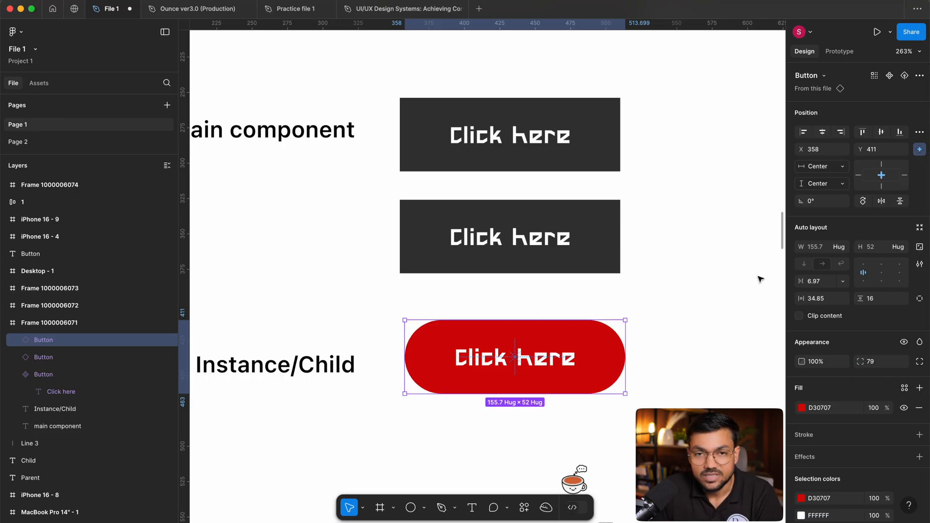
left_click(674, 262)
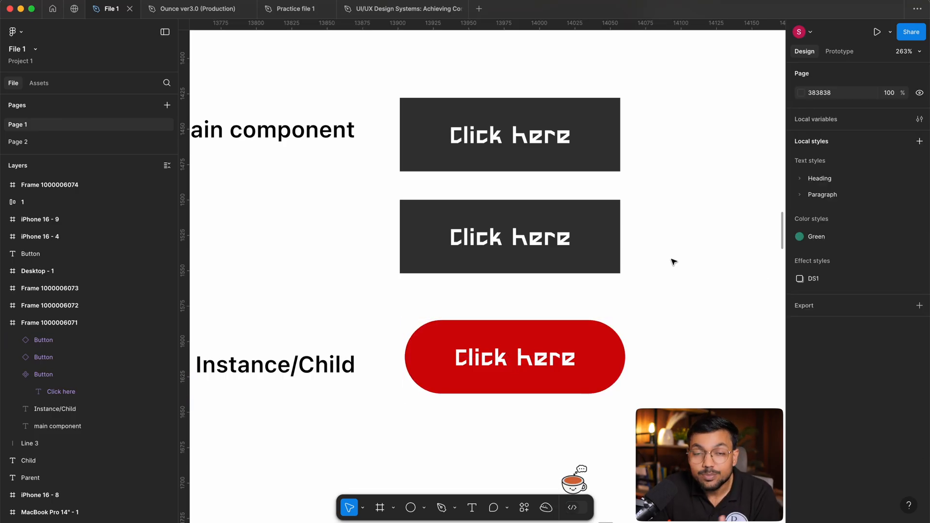
left_click(574, 157)
left_click(605, 354)
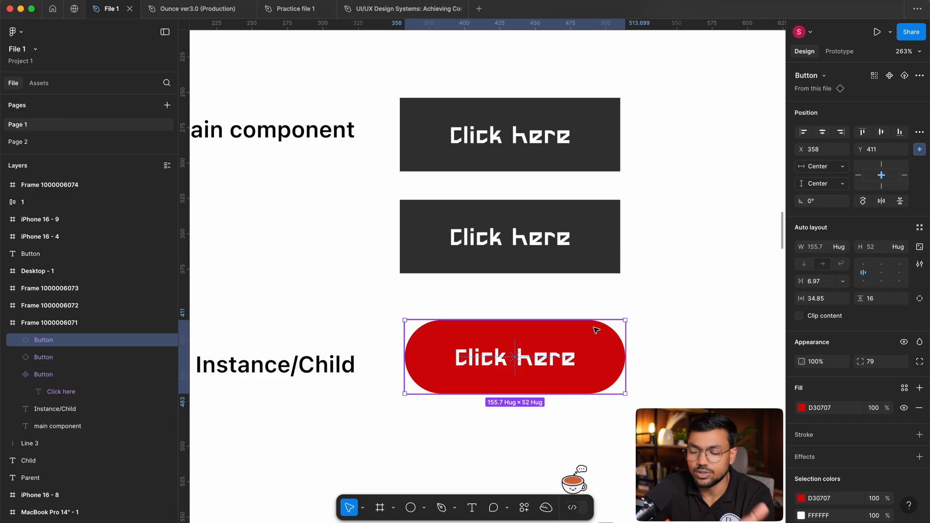
left_click(677, 295)
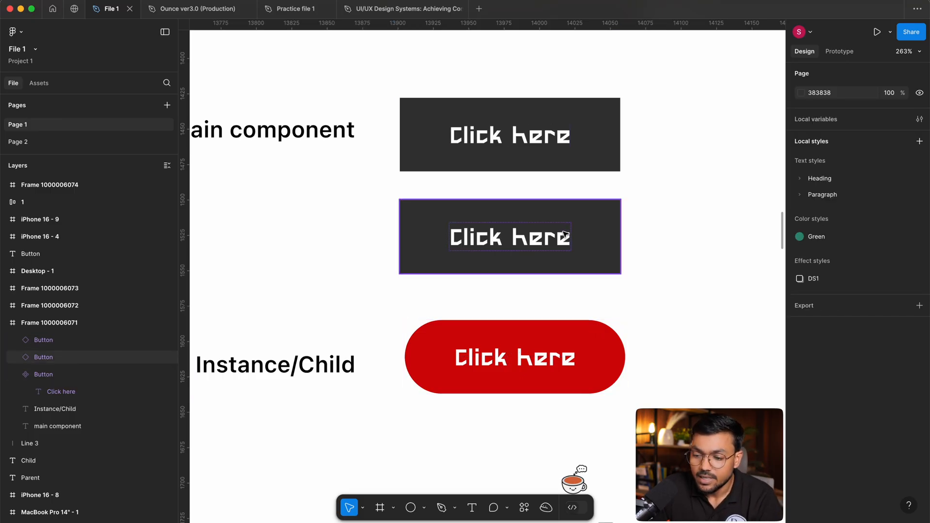
Set the main component's corner radius to 9.
left_click(606, 161)
left_click_drag(858, 368, 692, 394)
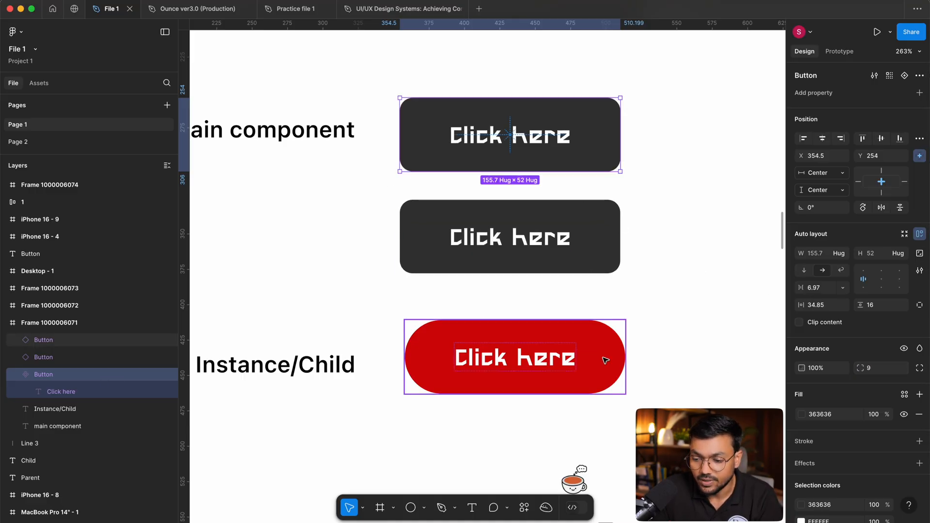
Select the main component's label and the red instance in turn to compare the text they share.
double_click(526, 131)
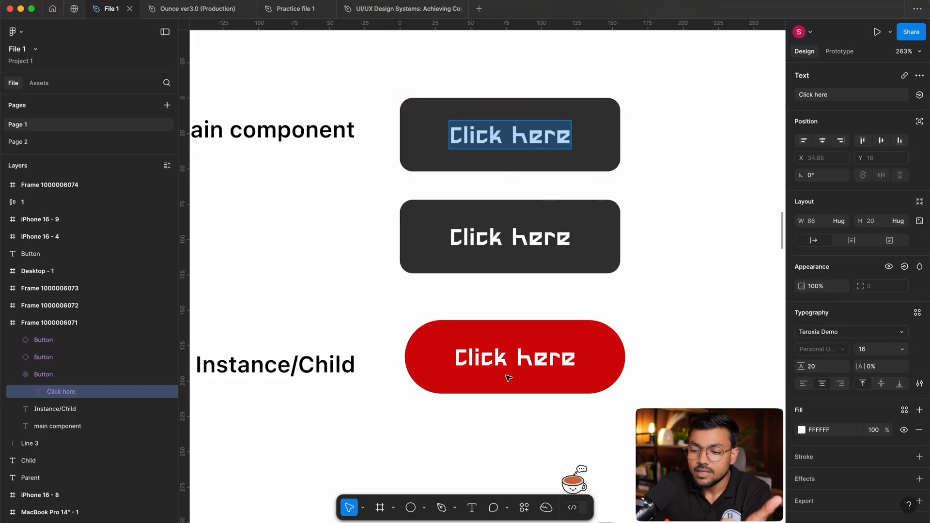
left_click_drag(503, 383, 524, 387)
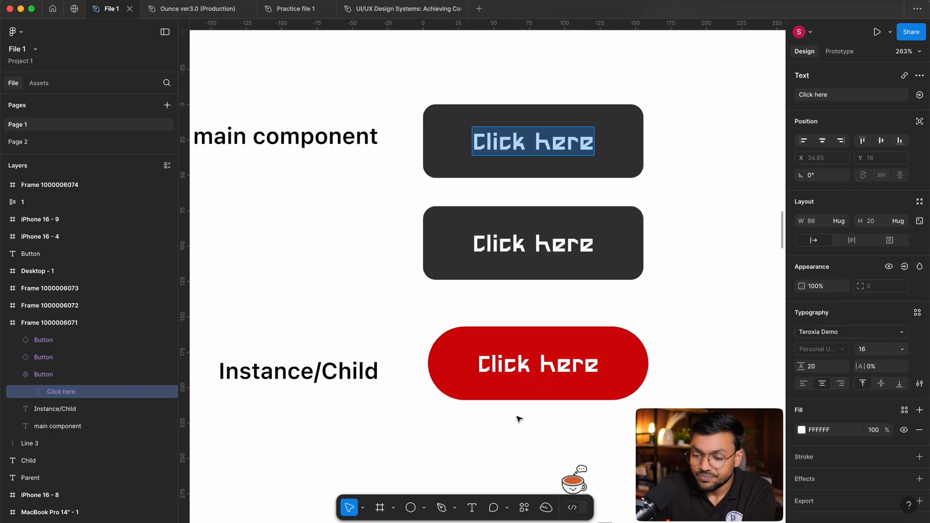
left_click_drag(698, 308, 427, 428)
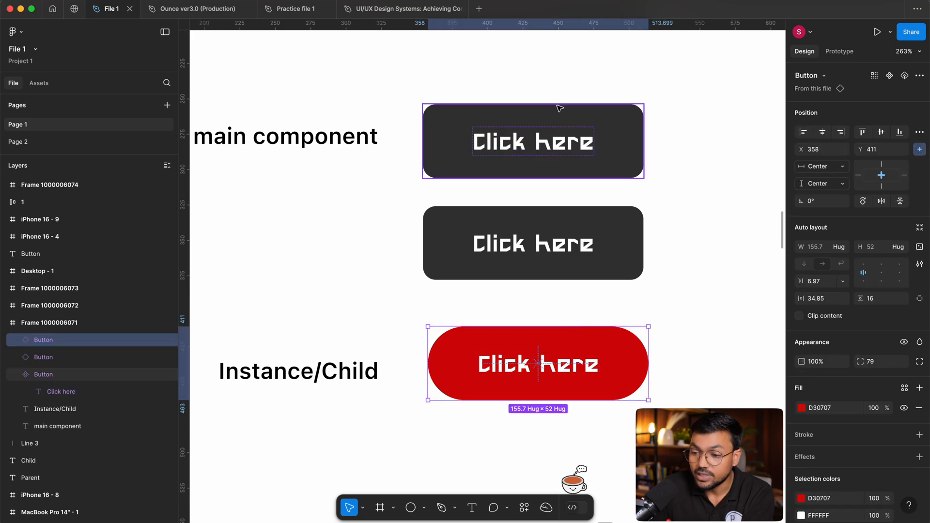
left_click(707, 173)
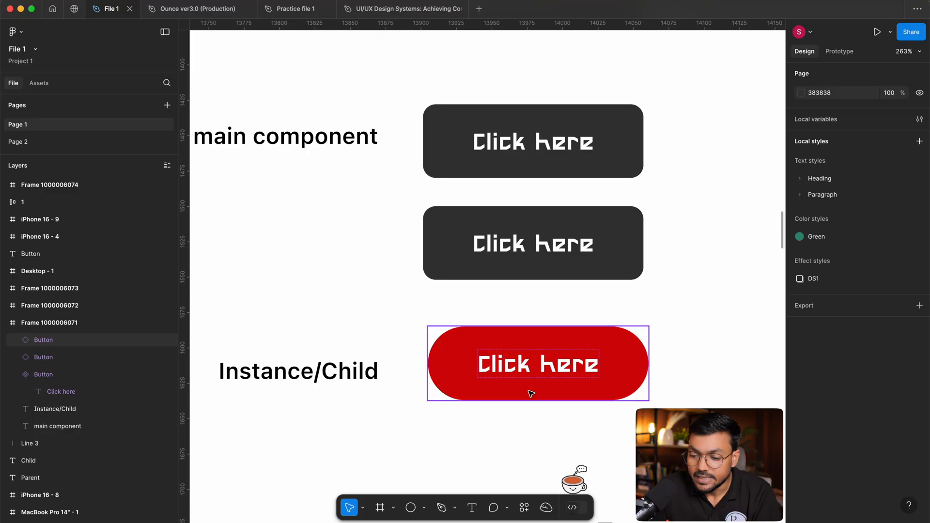
double_click(539, 365)
left_click(669, 297)
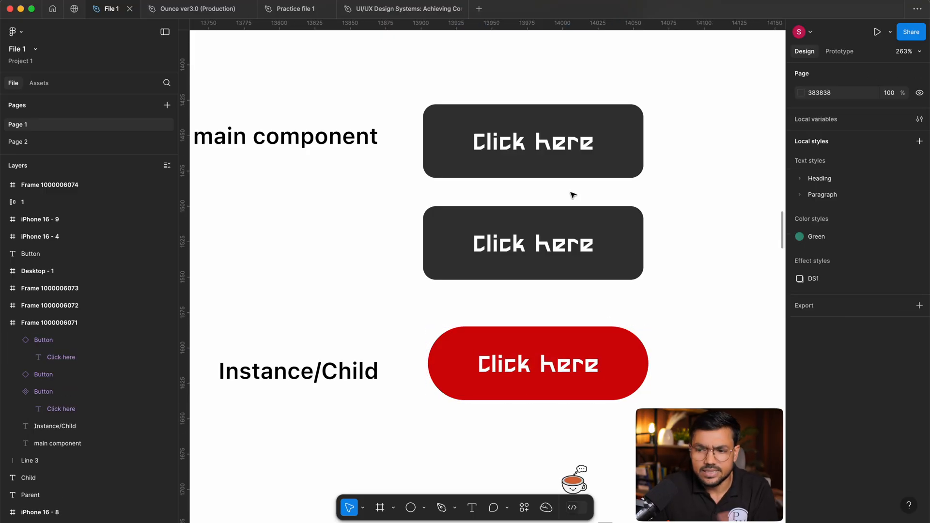
Change the main component's label to "Download".
key("plus")
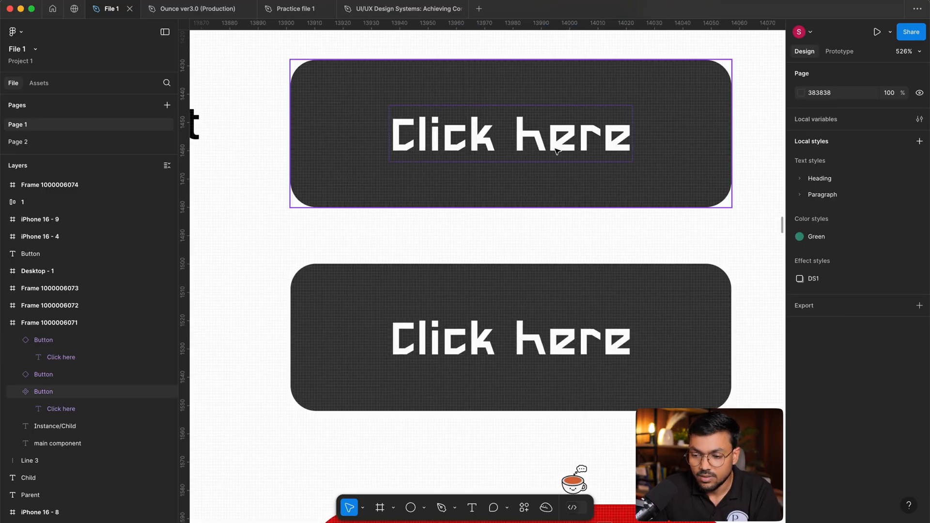
scroll(557, 151, "down", 5)
double_click(556, 147)
type("Download")
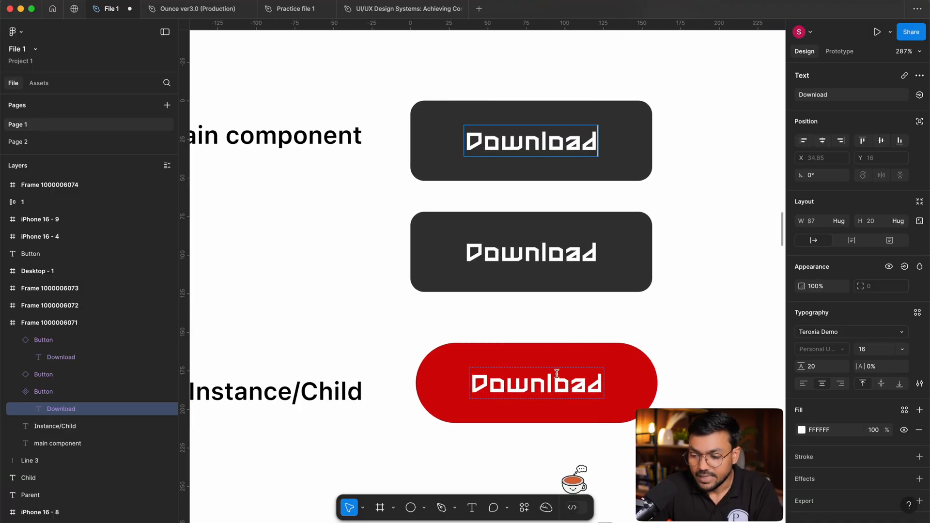
key("Escape")
Override the red instance's label with "Click".
left_click(577, 384)
double_click(576, 381)
type("Click")
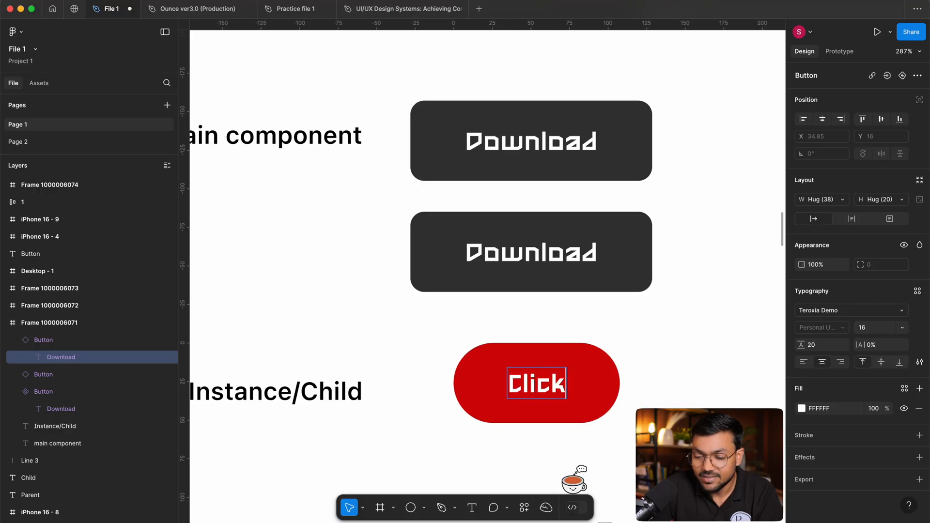
key("Escape")
Try replacing the main component's label with random placeholder text, and undo the edit.
double_click(564, 160)
key("Return")
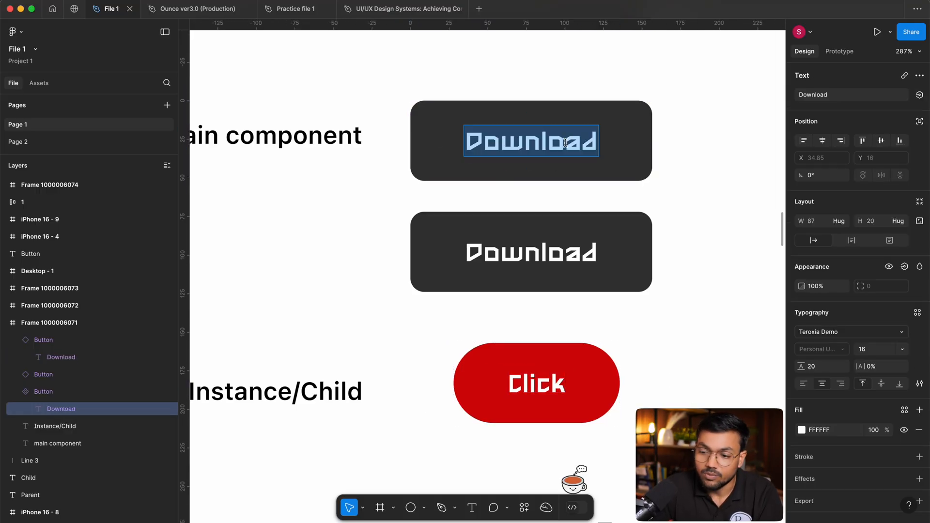
type("ISbijsbs")
key("super+z")
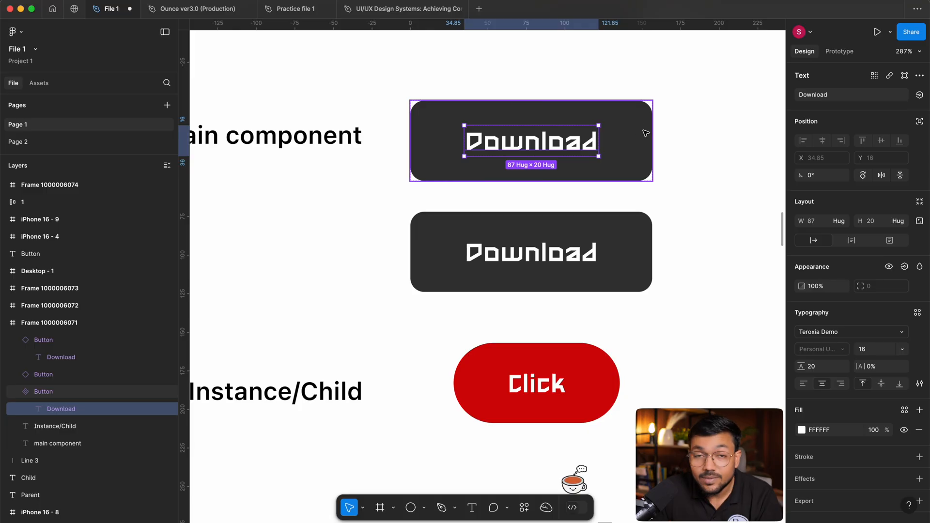
Try a font size of 8 on the main component's label, and undo it together with the red instance's label override.
left_click(870, 352)
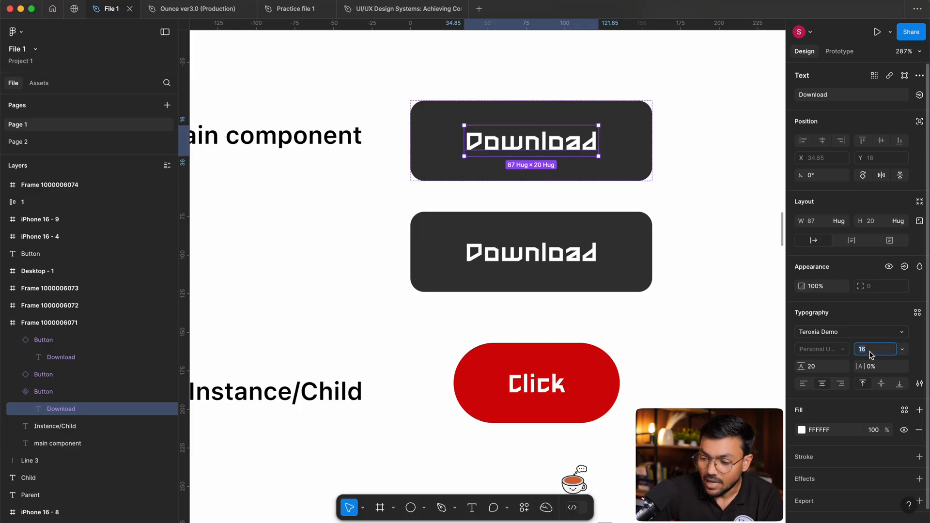
type("8")
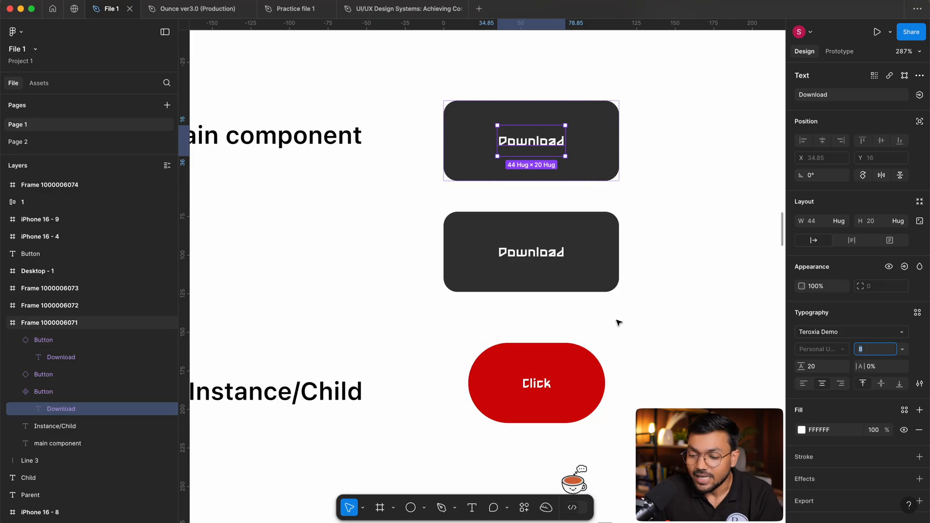
key("ctrl+z")
key("ctrl+z")
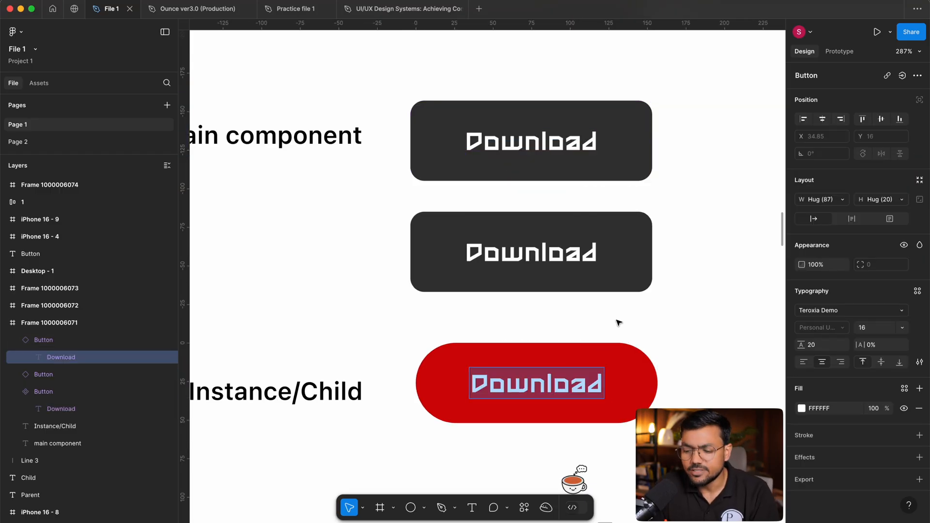
left_click(622, 327)
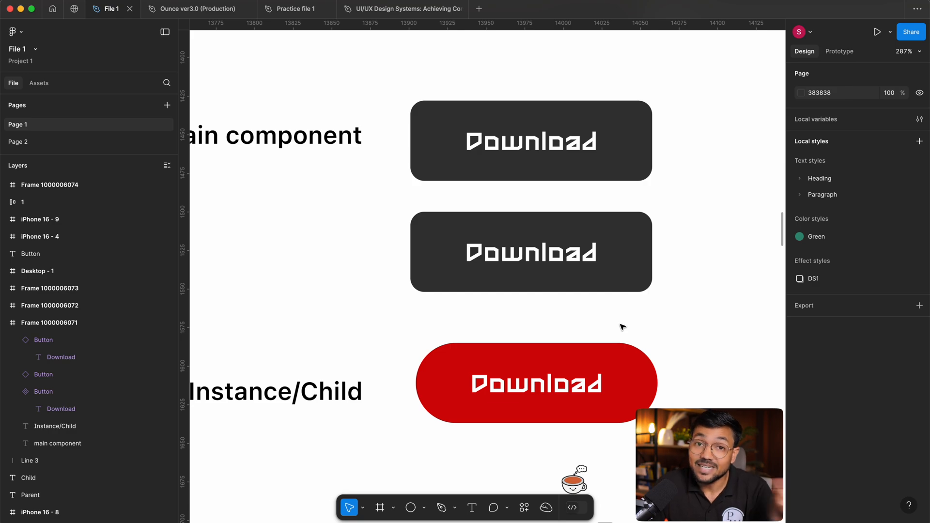
Reset all changes on the red instance so it matches the main component again.
scroll(622, 327, "down", 3)
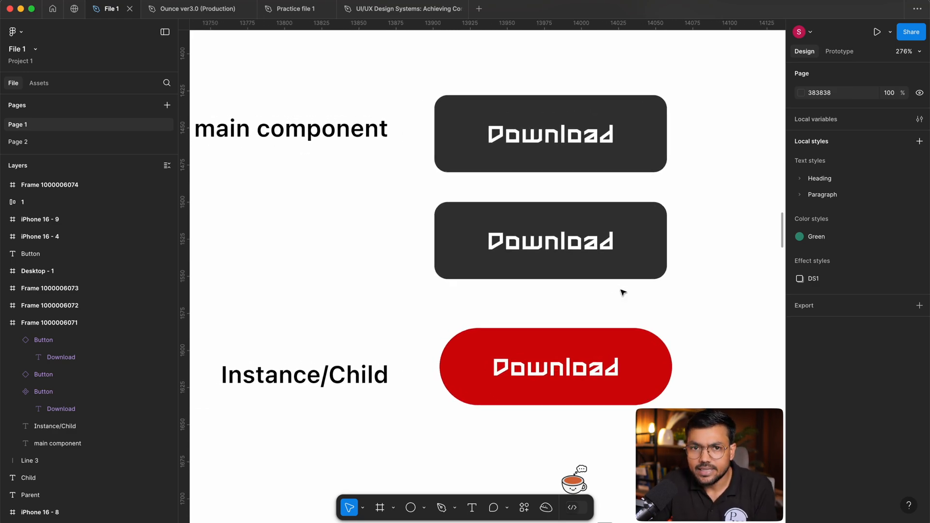
scroll(484, 290, "up", 3)
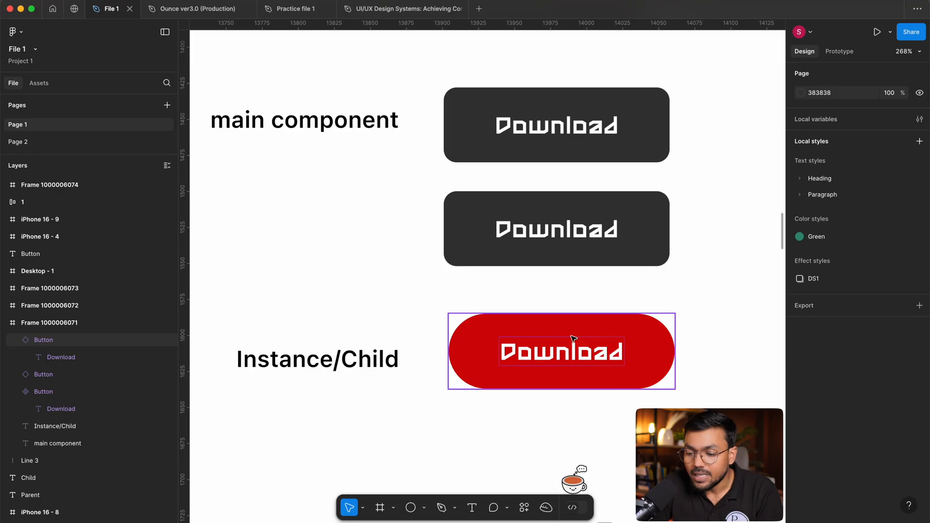
left_click_drag(566, 341, 693, 412)
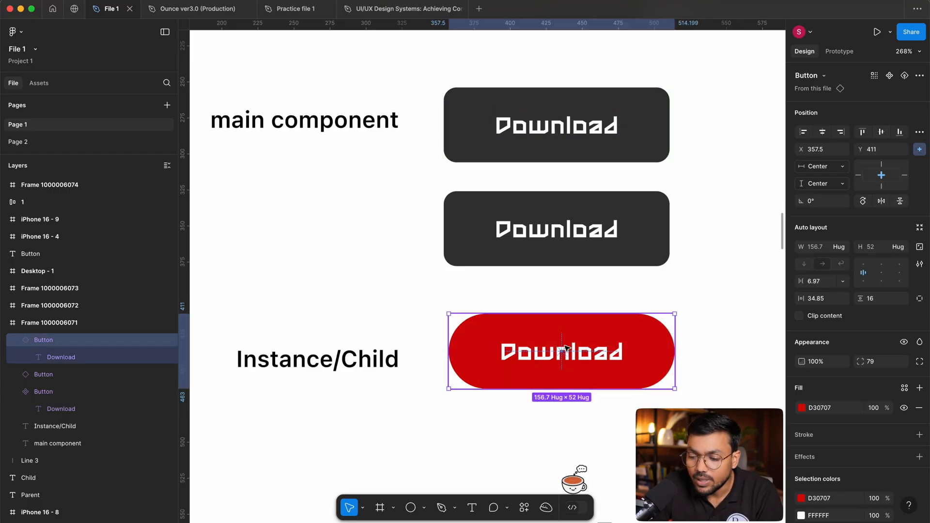
left_click_drag(607, 331, 603, 328)
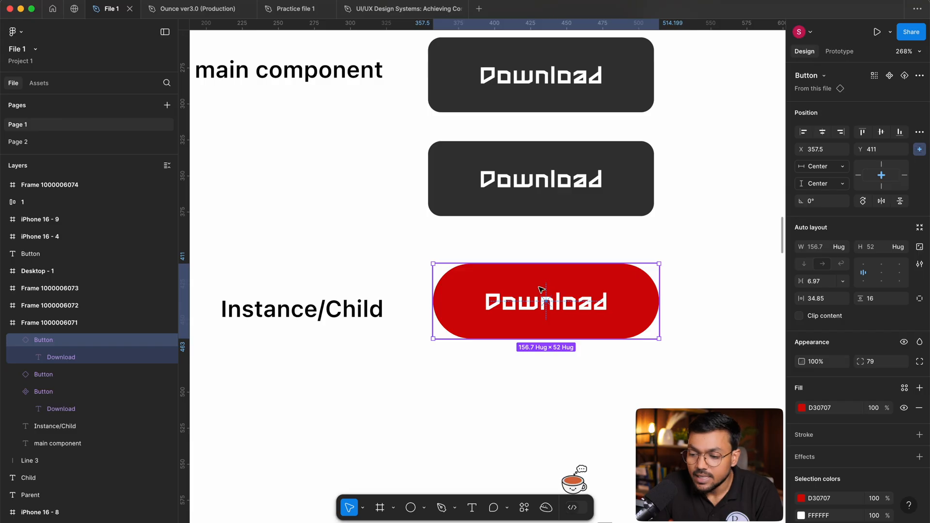
right_click(542, 291)
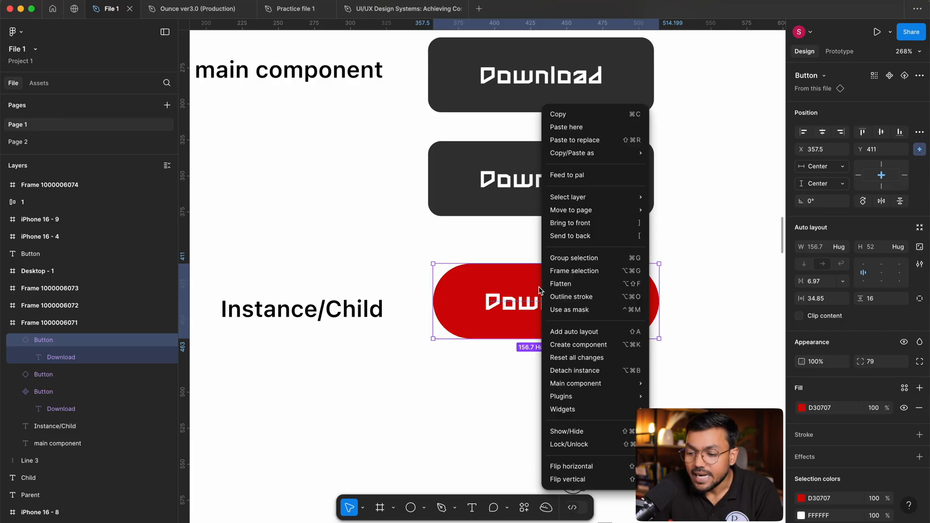
left_click(595, 357)
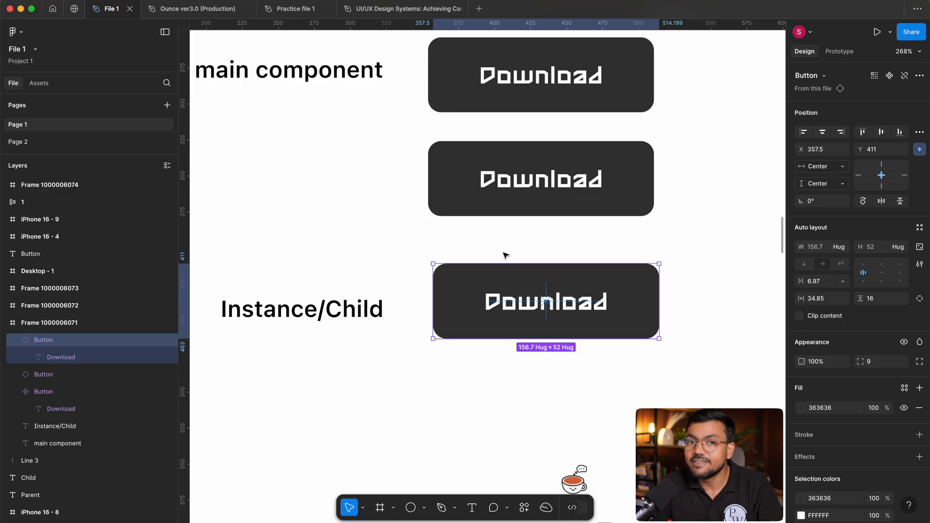
Select the reset instance and the main component's label in turn to compare their properties.
left_click(747, 251)
left_click(562, 305)
left_click(699, 386)
left_click(625, 317)
left_click_drag(685, 328, 657, 386)
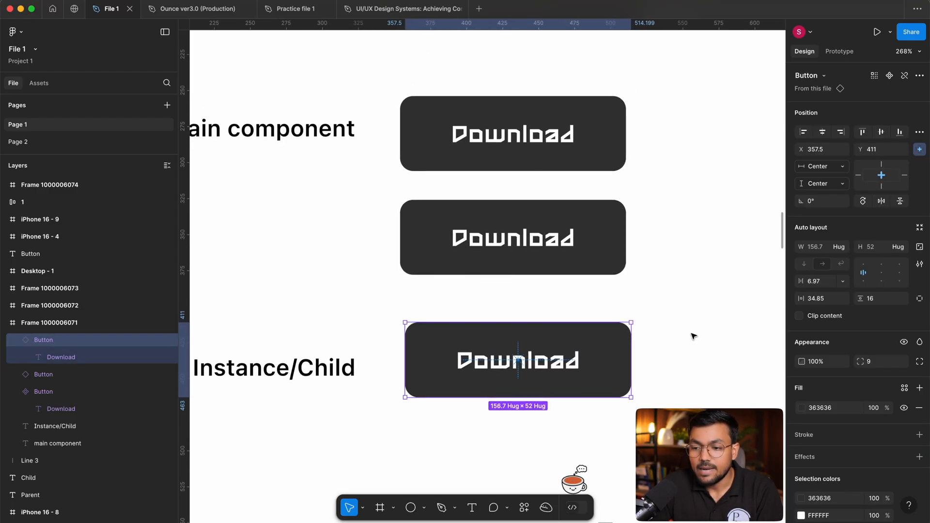
left_click(692, 339)
double_click(538, 142)
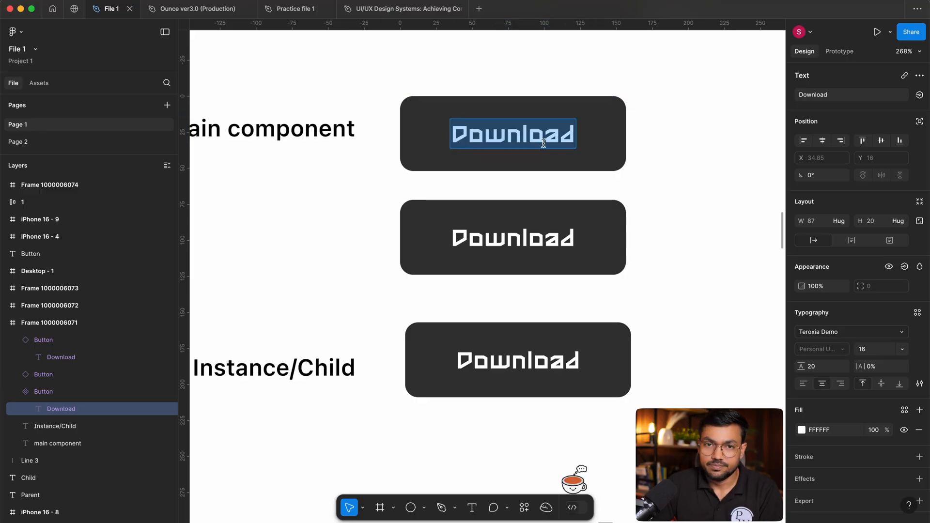
key("Escape")
left_click(602, 359)
left_click_drag(651, 285, 618, 320)
left_click(546, 375)
left_click(634, 256)
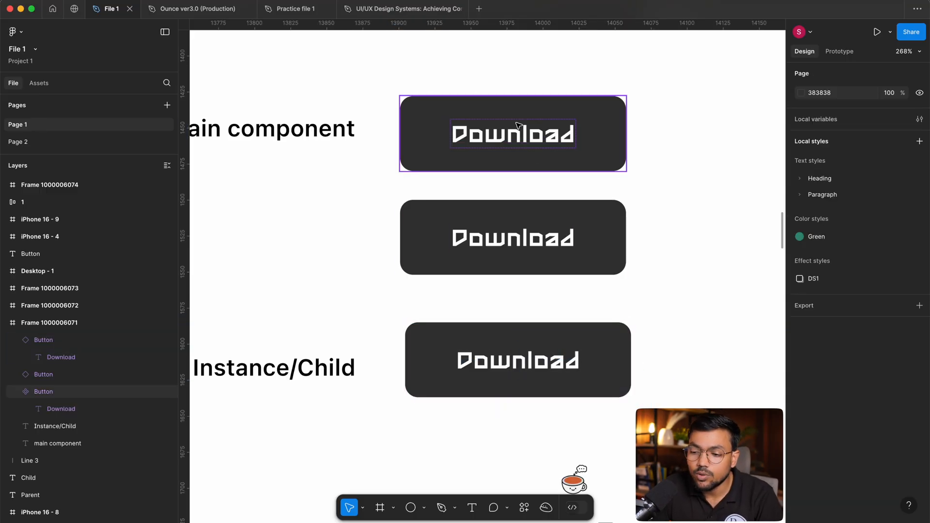
Change the main component's label to "Button".
left_click(593, 131)
scroll(471, 198, "up", 3)
scroll(471, 199, "right", 2)
double_click(469, 198)
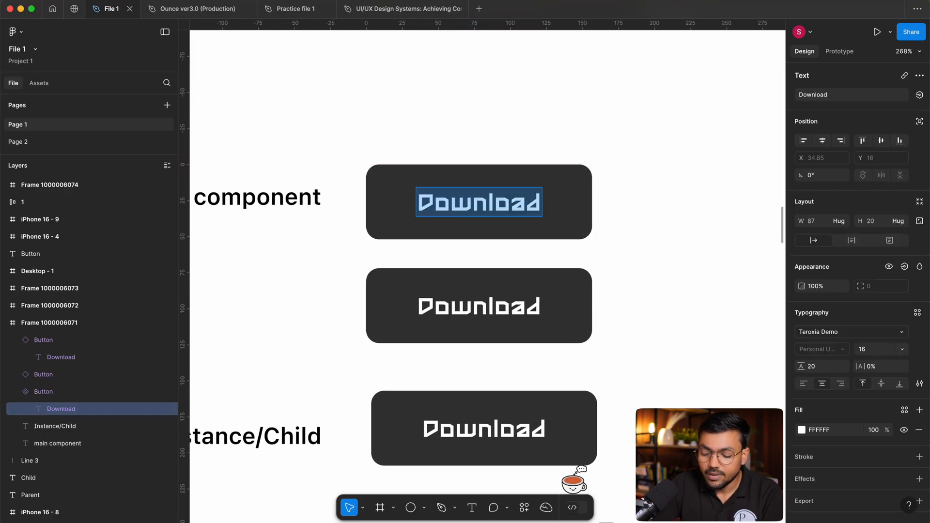
type("Button")
key("Escape")
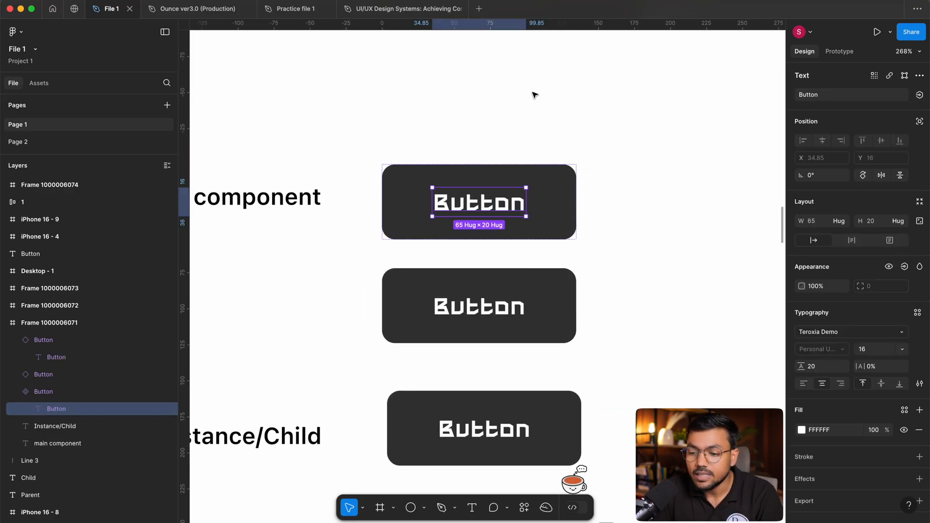
left_click(602, 189)
Duplicate the main component as a new instance beside it and position the instance at X 531, Y 254.
mouse_move(482, 199)
left_mouse_down()
mouse_move(674, 58)
mouse_move(667, 172)
left_mouse_up()
scroll(671, 60, "right", 1)
scroll(671, 59, "up", 1)
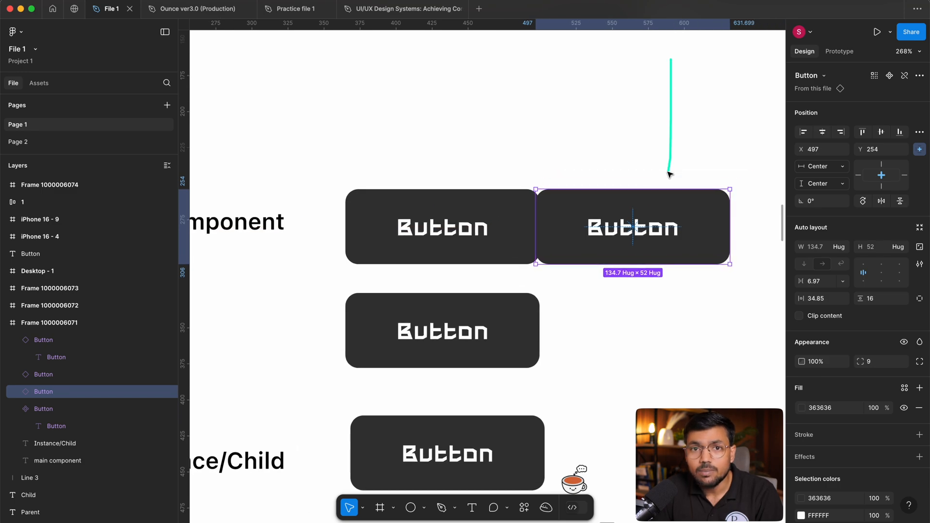
left_click_drag(628, 255, 670, 251)
scroll(670, 252, "right", 3)
scroll(670, 251, "up", 1)
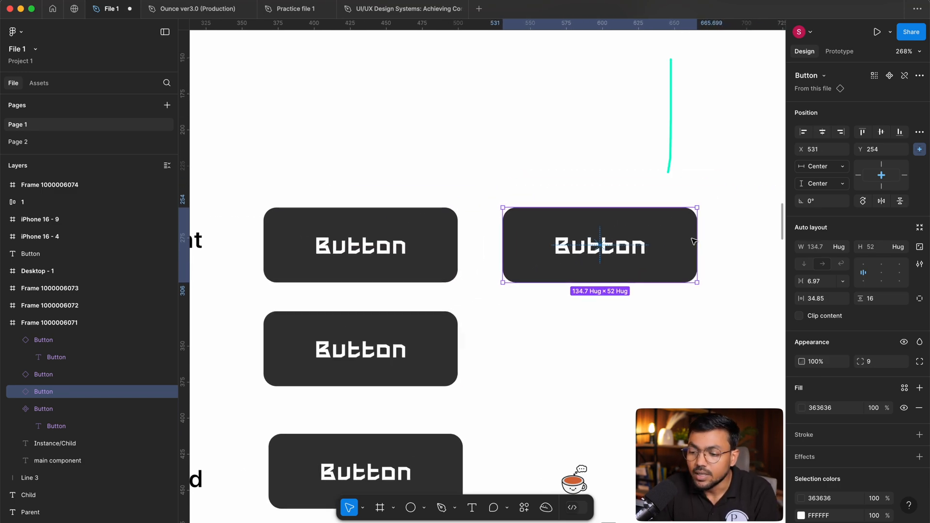
Override the new instance's label with "Sign Up".
left_click(603, 174)
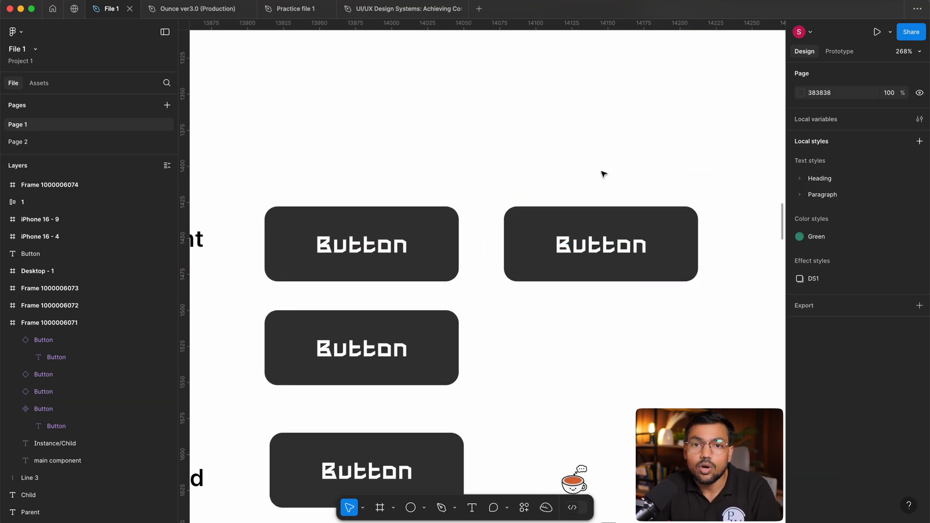
double_click(603, 239)
double_click(603, 239)
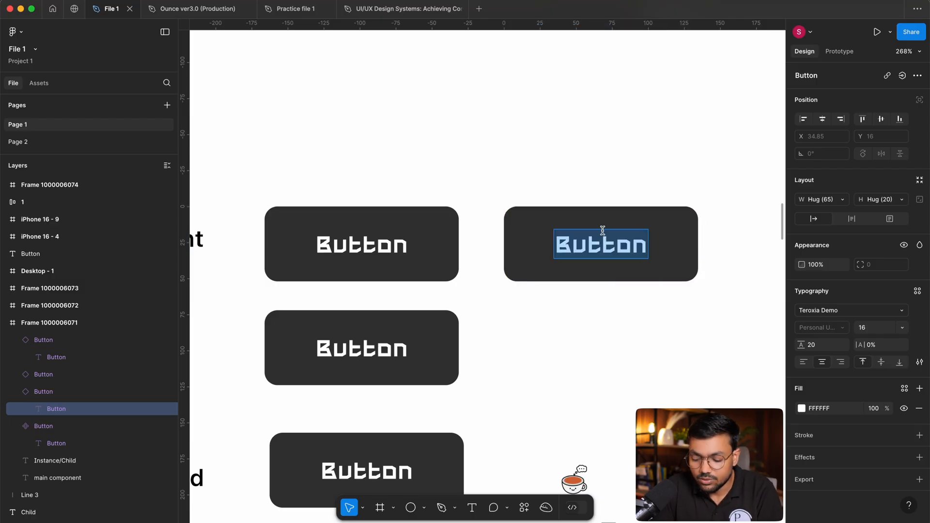
type("Sing")
key("BackSpace")
key("BackSpace")
type("gn Up")
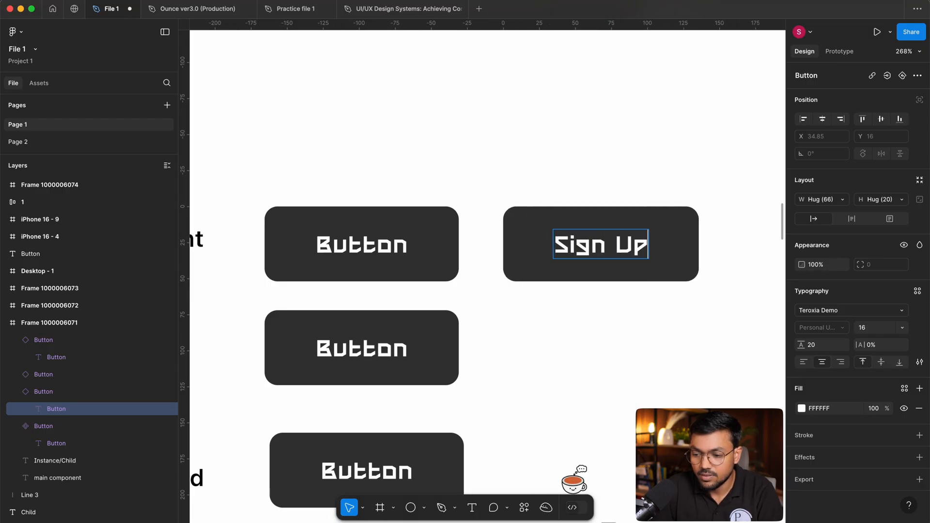
key("Escape")
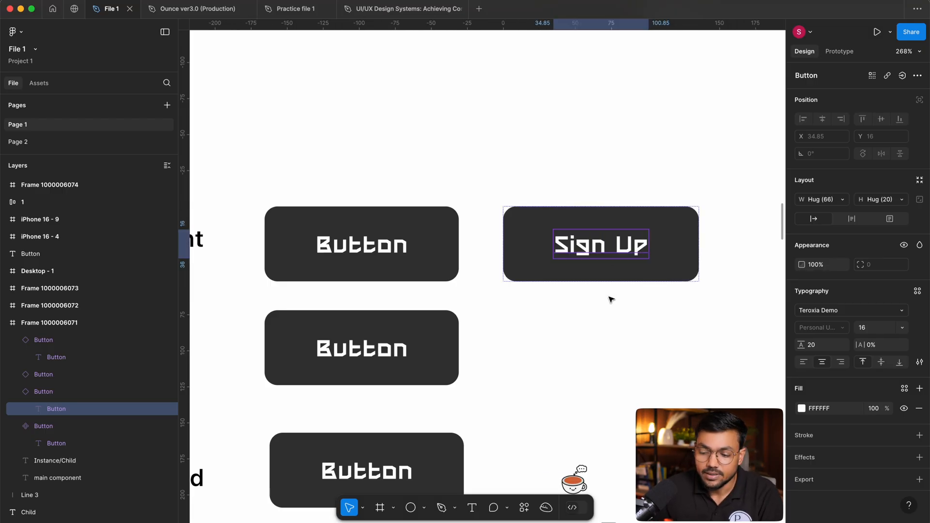
Try replacing the main component's label with "S", and undo the edit.
left_click(411, 270)
double_click(391, 252)
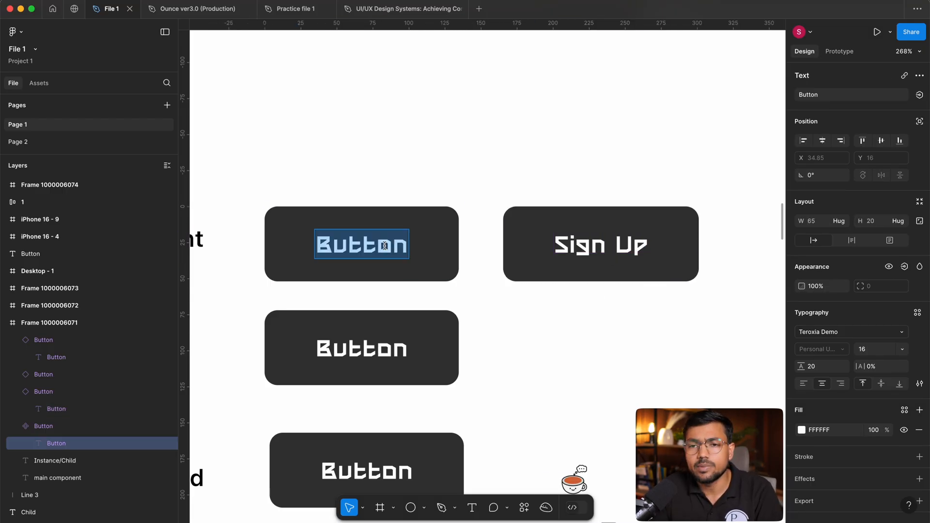
type("S")
key("ctrl+z")
left_click(529, 190)
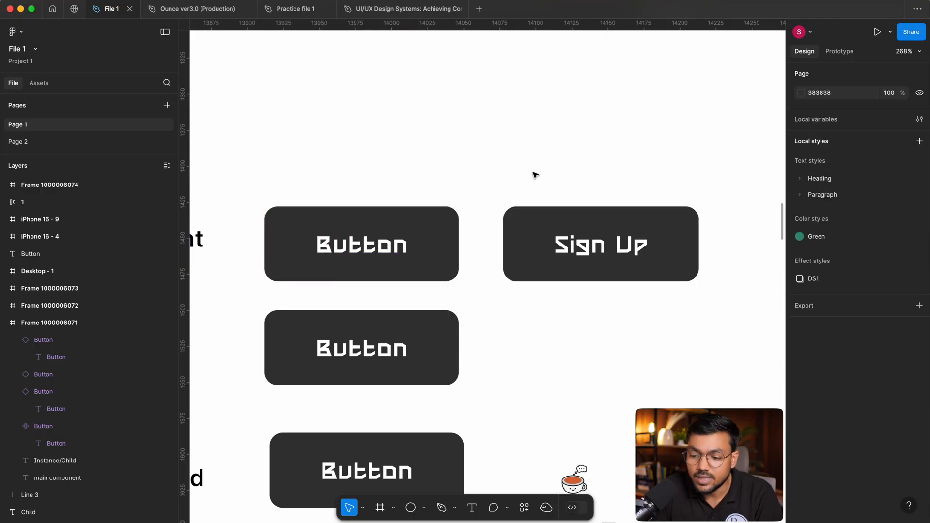
left_click(379, 260)
left_click(501, 200)
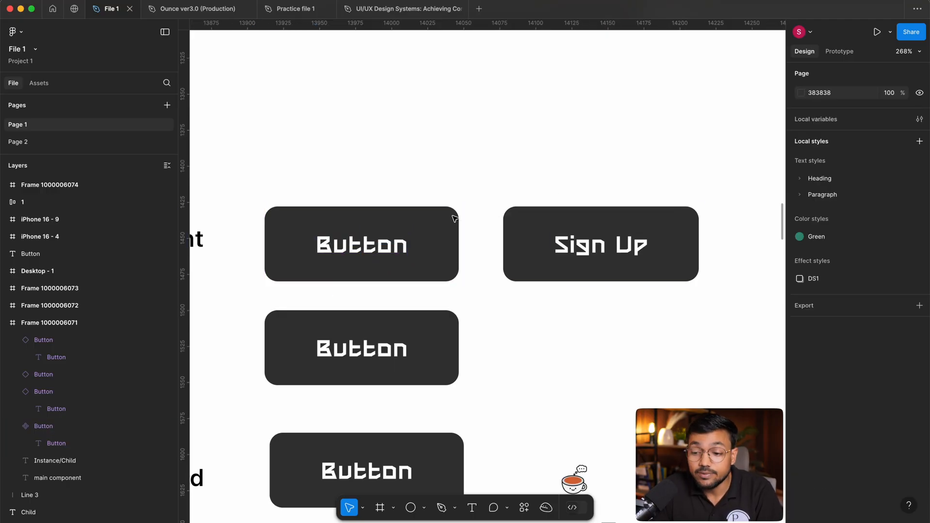
left_click(379, 215)
left_click(463, 160)
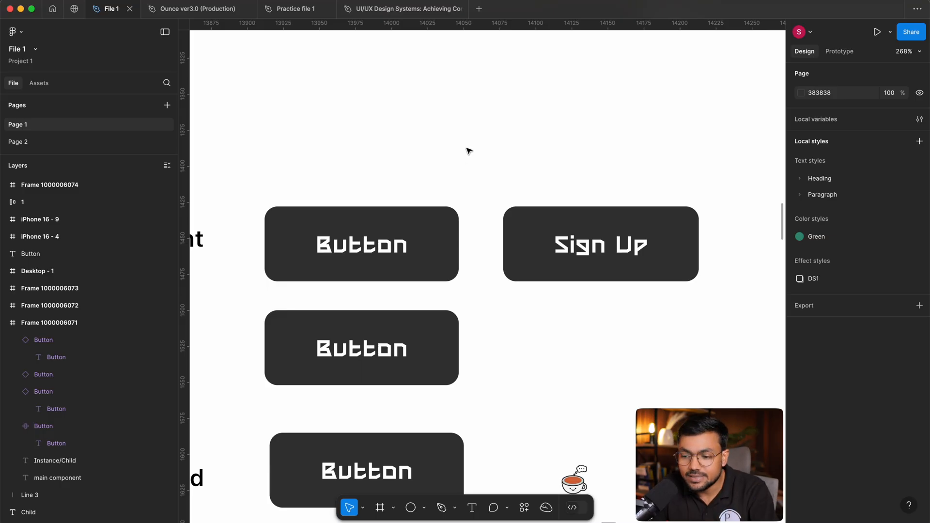
Delete the "Sign Up" instance beside the main component.
left_click(644, 237)
key("Delete")
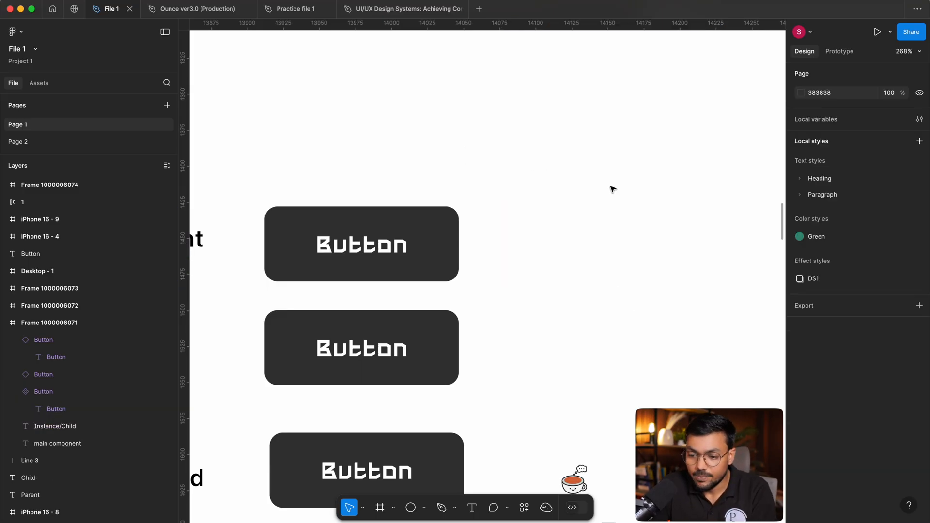
scroll(591, 208, "down", 2)
scroll(591, 208, "left", 4)
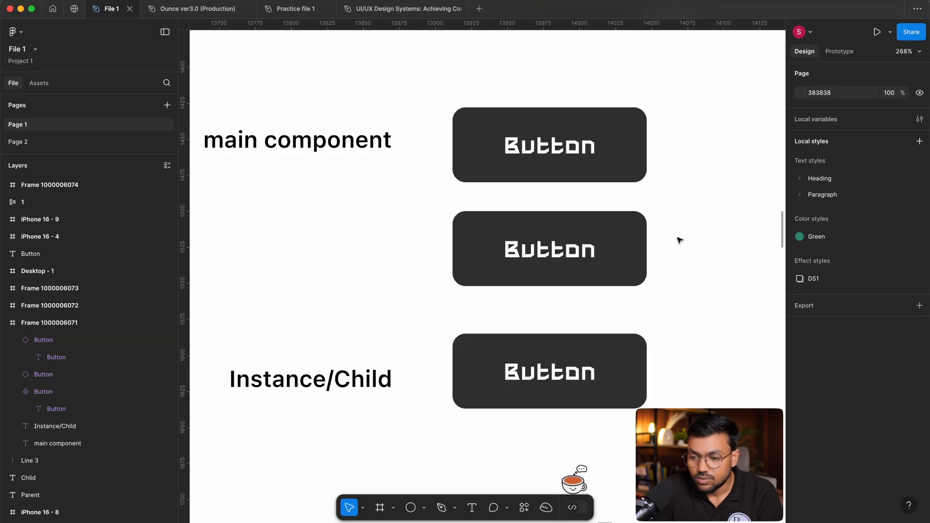
scroll(685, 244, "up", 1)
scroll(685, 245, "left", 1)
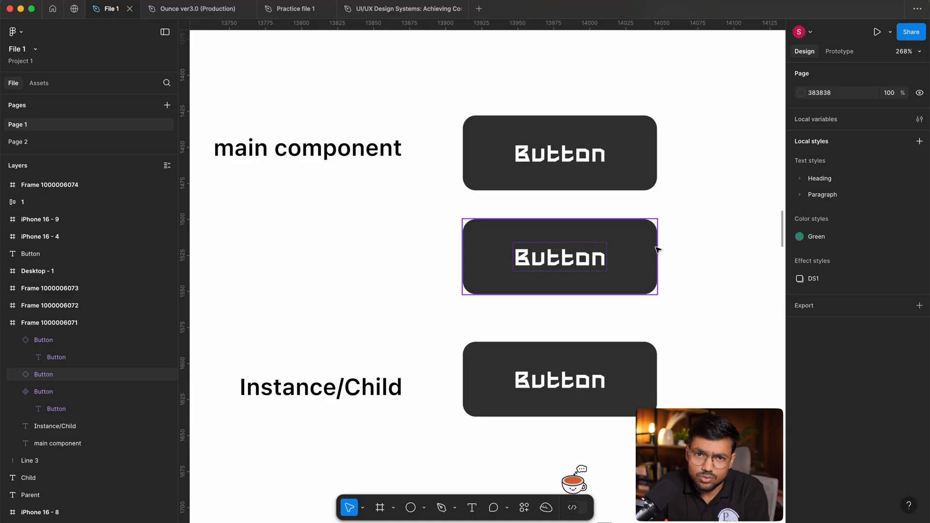
Try moving the main component sideways into the empty space beside it, and undo the change.
left_click(546, 176)
scroll(547, 177, "right", 3)
scroll(547, 177, "up", 1)
left_click_drag(428, 218, 649, 212)
key("super+z")
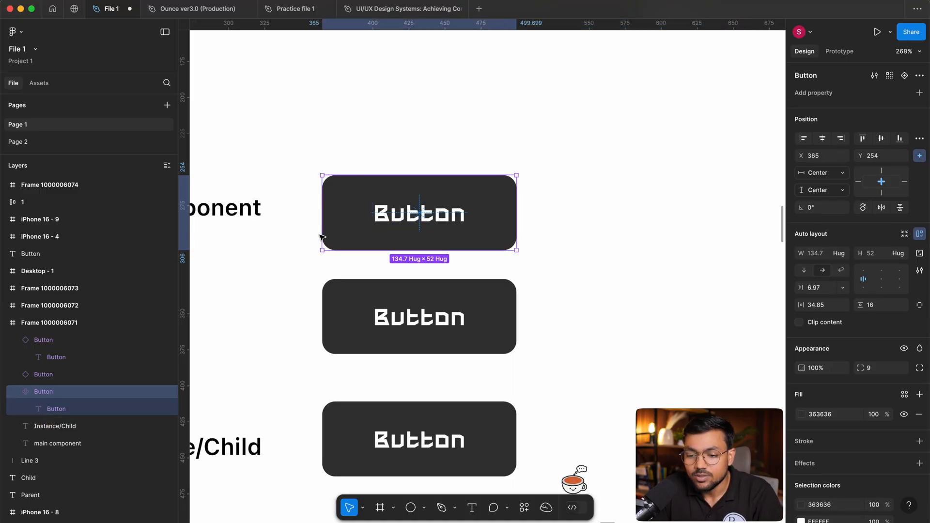
Delete the middle button instance between the main component and the instance labelled "Instance/Child".
scroll(321, 240, "left", 4)
scroll(322, 240, "down", 1)
scroll(442, 165, "down", 5)
left_click(505, 219)
key("Delete")
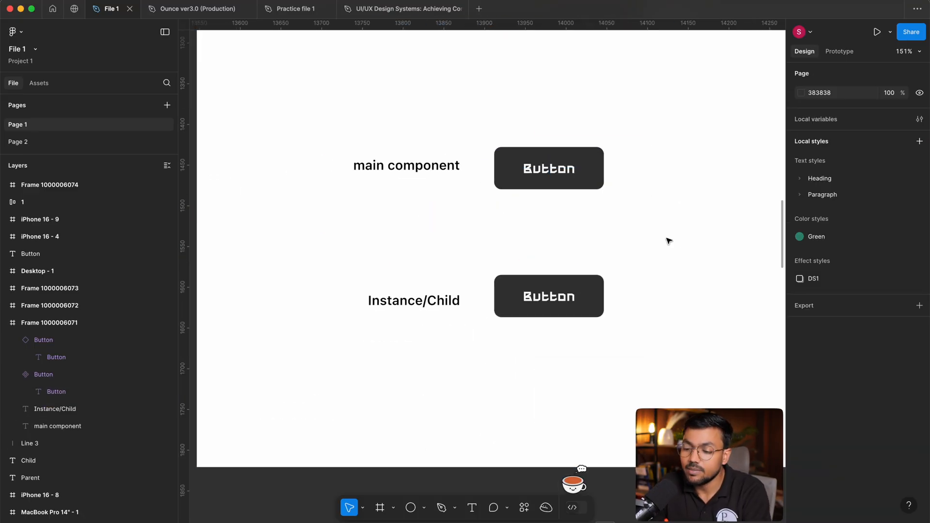
Examine the main component and its remaining instance, and inspect the main component's auto layout properties.
left_click_drag(678, 241, 613, 260)
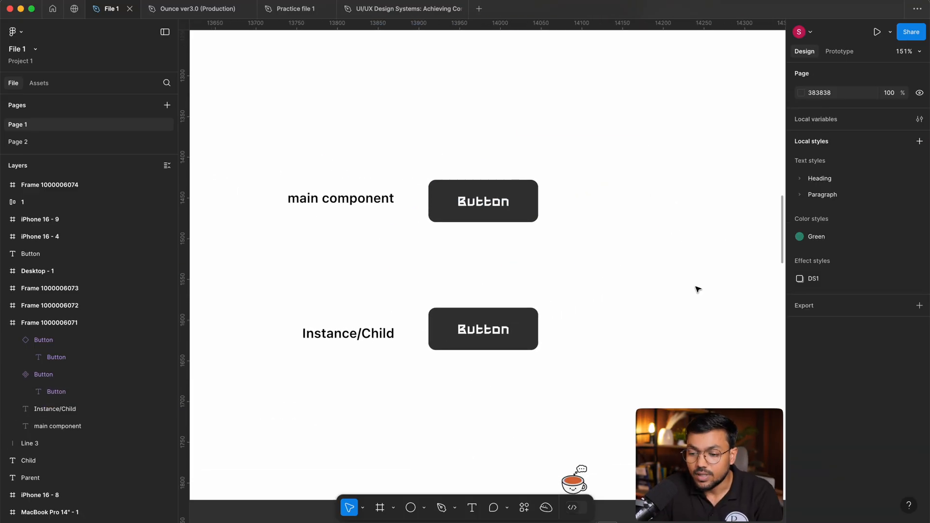
scroll(697, 285, "left", 2)
scroll(562, 240, "up", 2)
scroll(570, 242, "left", 1)
scroll(571, 242, "up", 2)
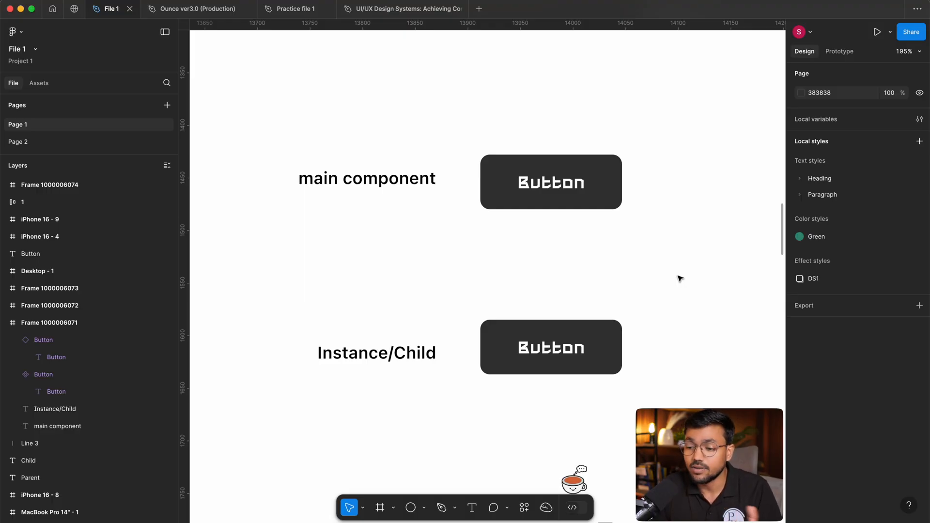
scroll(619, 228, "down", 5)
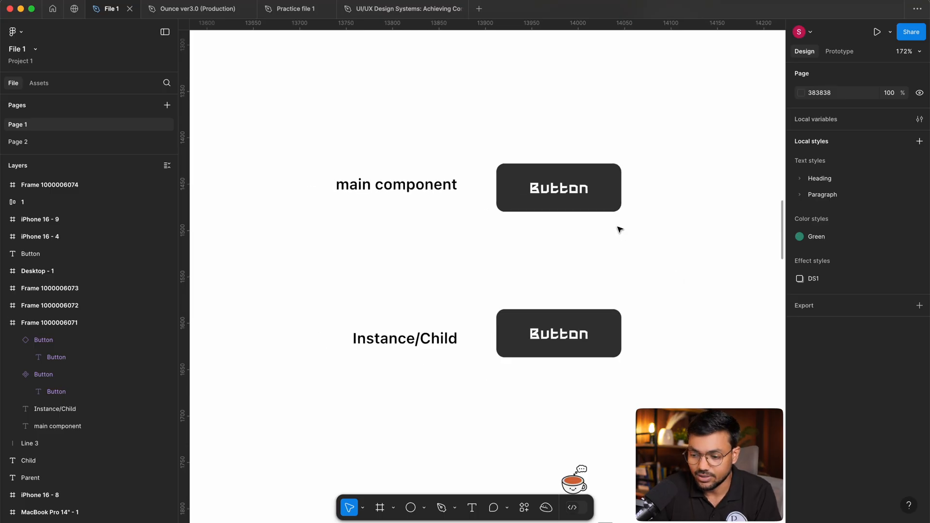
scroll(547, 303, "up", 3)
scroll(581, 288, "up", 5)
scroll(597, 281, "right", 3)
scroll(597, 281, "down", 1)
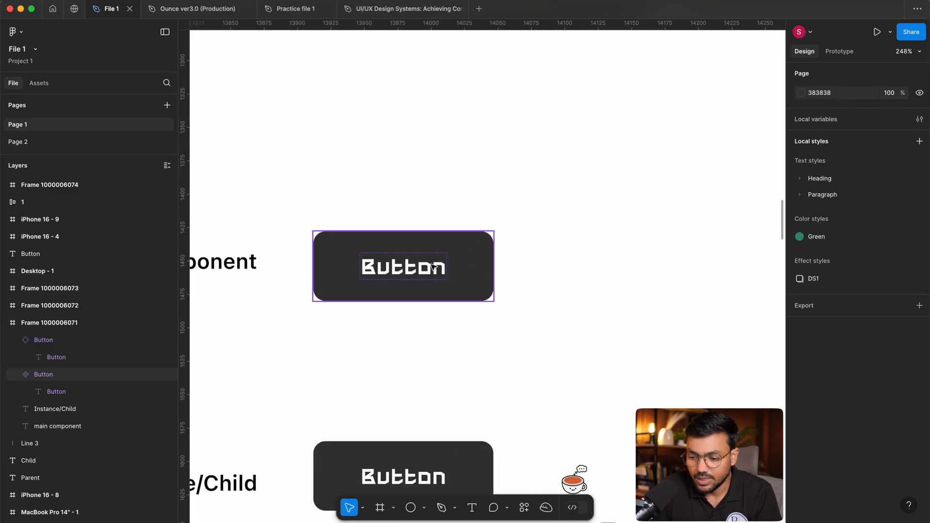
left_click(433, 288)
scroll(408, 293, "up", 2)
scroll(408, 293, "down", 2)
scroll(408, 292, "left", 2)
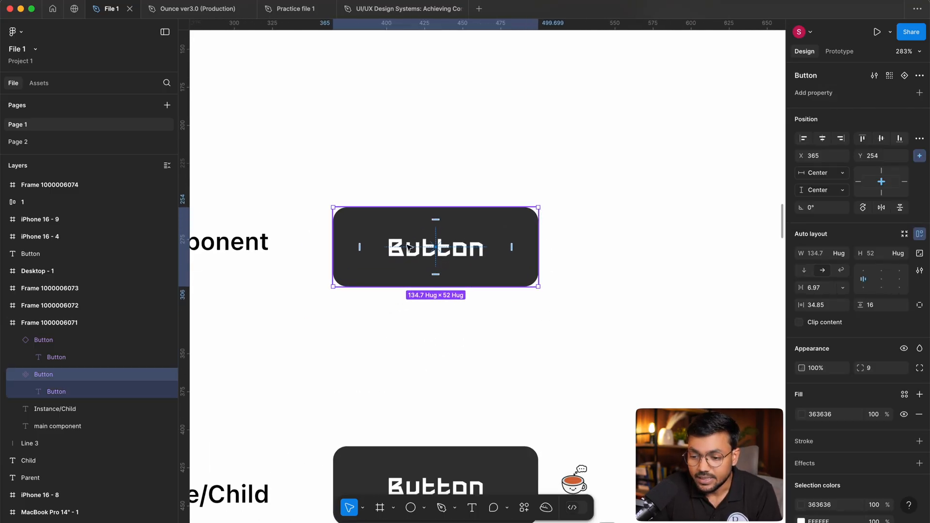
scroll(413, 274, "up", 1)
scroll(414, 275, "up", 3)
left_click_drag(528, 267, 542, 245)
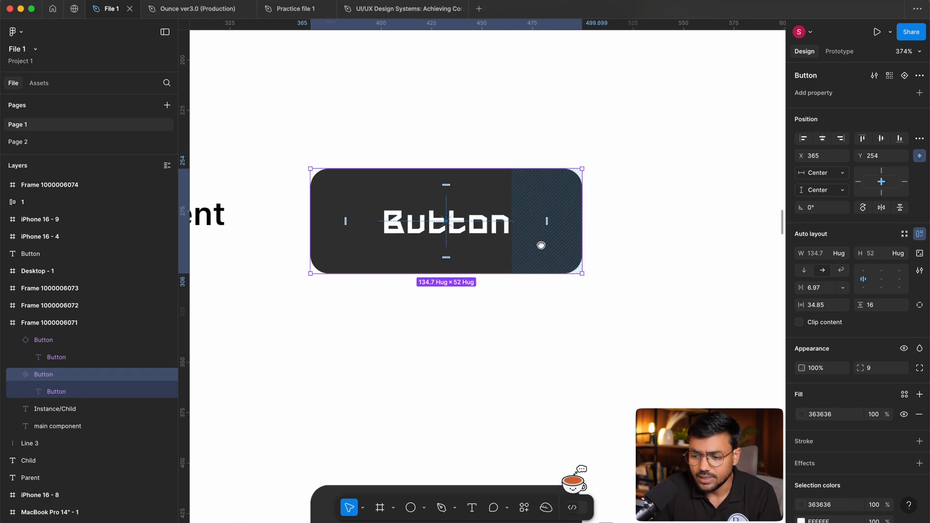
Add the text "1" in the empty area beside the buttons and set its font to SF Pro.
left_click(691, 243)
left_click_drag(691, 243, 401, 276)
scroll(419, 265, "right", 5)
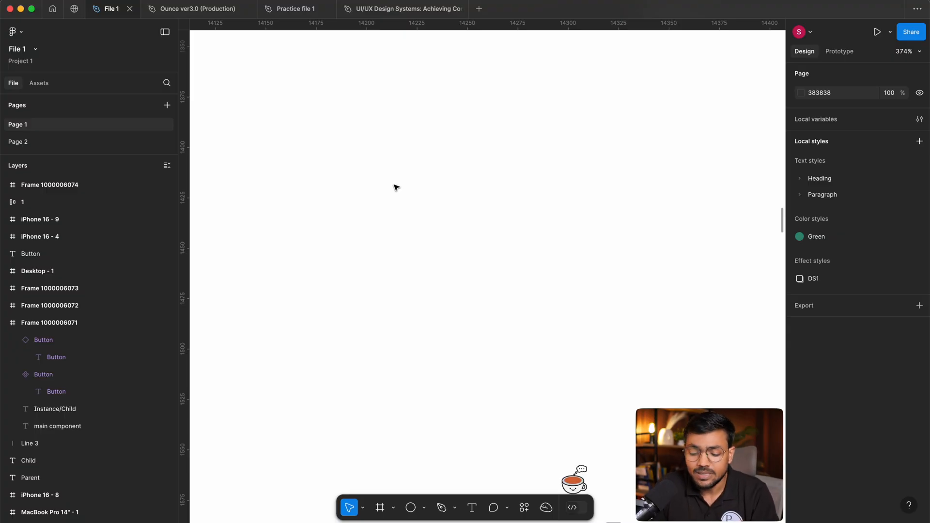
key("t")
left_click(379, 171)
type("1")
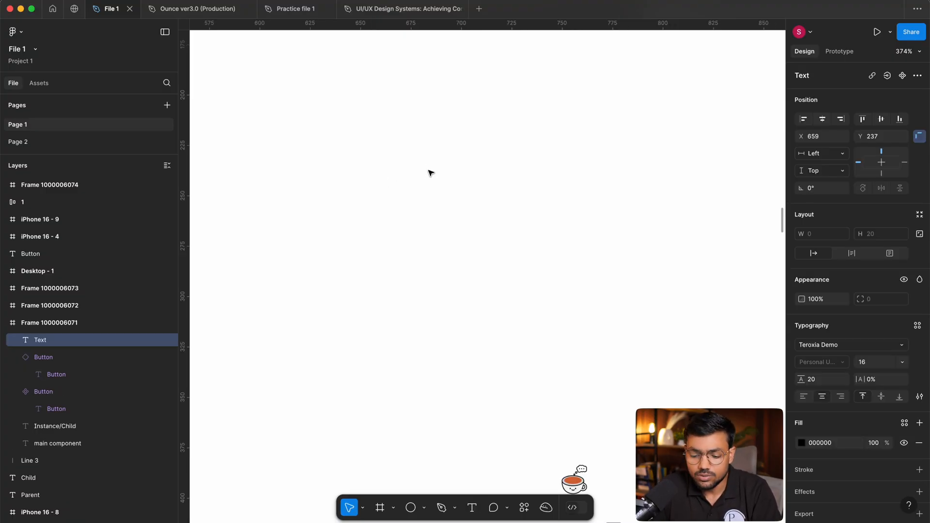
key("Escape")
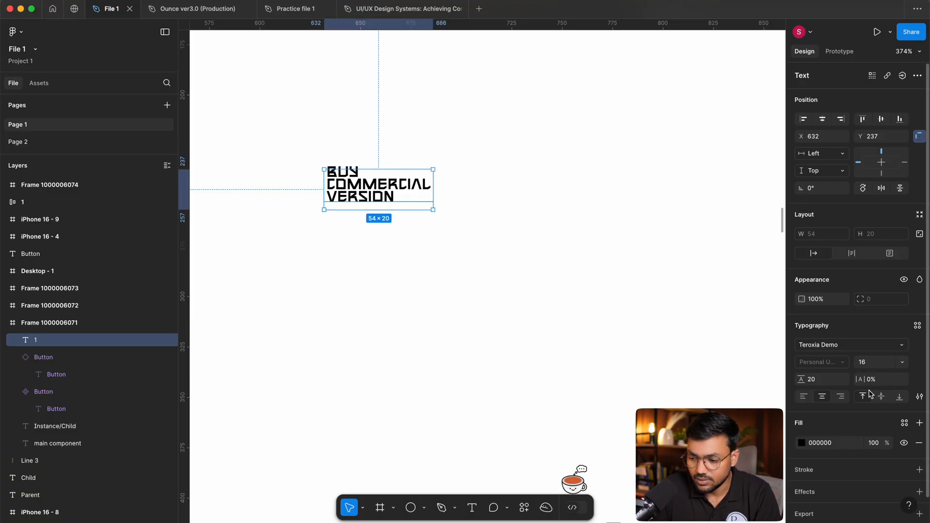
left_click(850, 344)
type("SF")
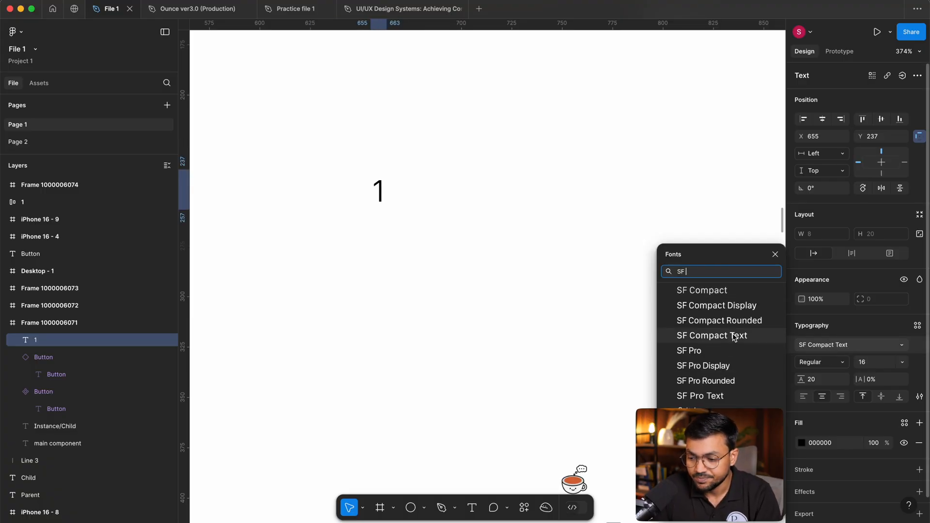
left_click(722, 353)
Duplicate the "1" text directly below itself and change the copy's text to "0".
left_click(368, 198)
left_click_drag(369, 198, 385, 251)
type("0")
left_click(491, 259)
left_click_drag(353, 145, 473, 336)
left_click(476, 335)
scroll(376, 224, "up", 5)
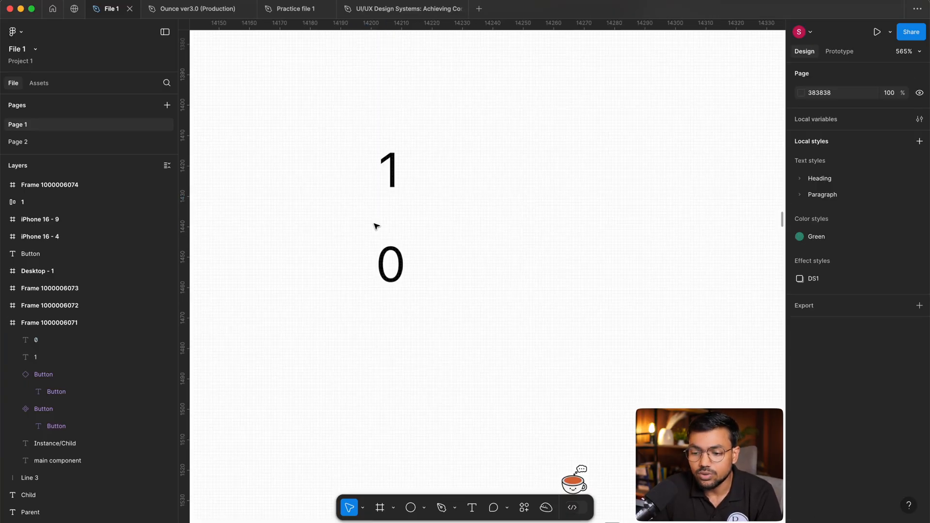
Compare the "1" and "0" texts as the two possible boolean states, selecting them individually and together.
left_click(408, 206)
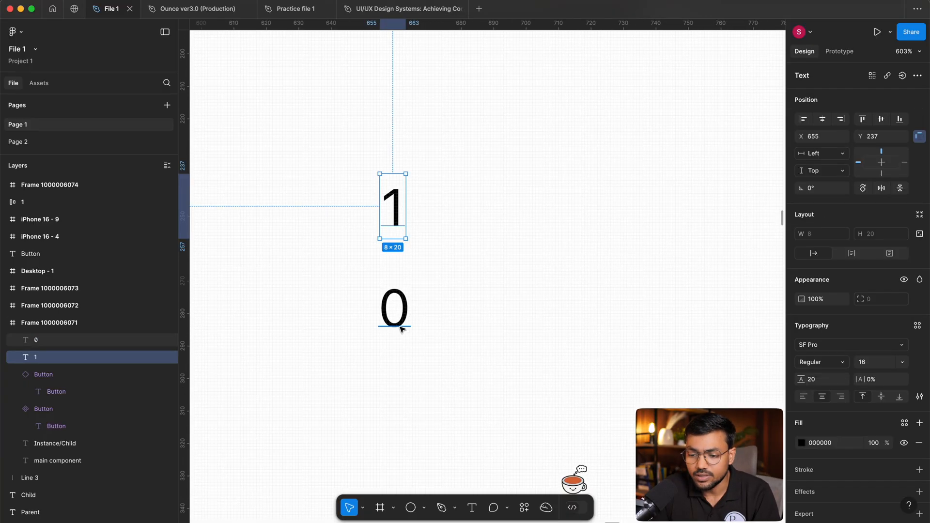
left_click(394, 312)
left_click(505, 304)
scroll(440, 300, "down", 2)
left_click_drag(345, 152, 388, 256)
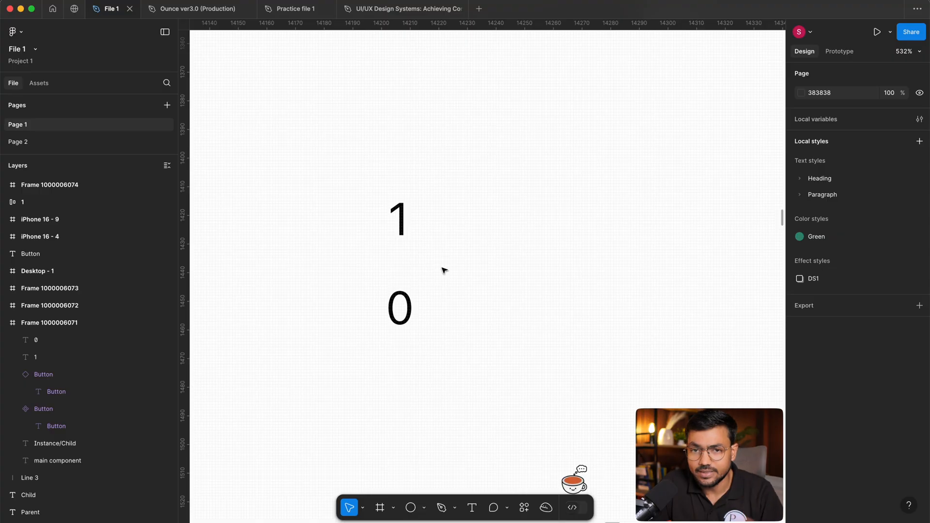
left_click_drag(324, 102, 456, 370)
left_click(523, 339)
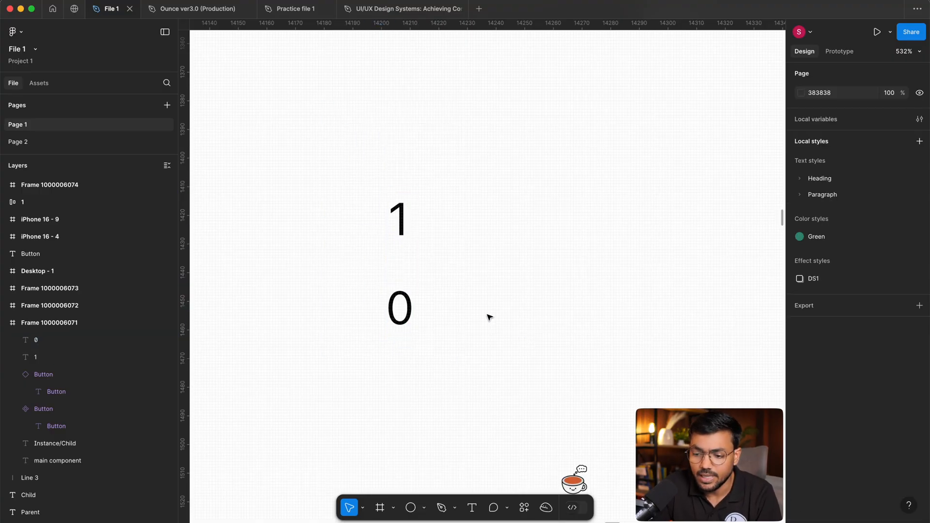
left_click(403, 218)
left_click(520, 213)
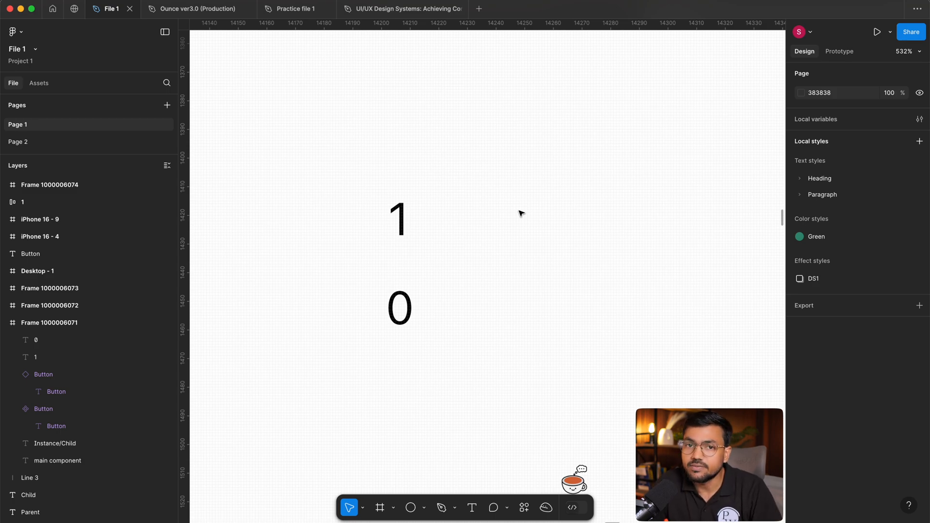
left_click_drag(520, 213, 516, 189)
scroll(517, 189, "down", 3)
left_click_drag(360, 193, 344, 230)
left_click_drag(338, 149, 468, 340)
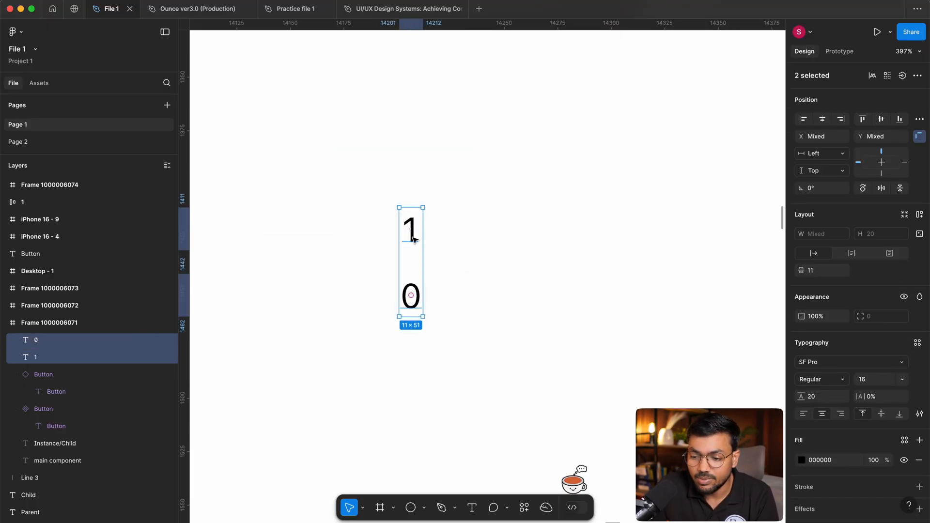
left_click(409, 227)
scroll(393, 227, "up", 2)
left_click_drag(340, 141, 524, 340)
left_click(405, 227)
scroll(405, 227, "up", 3)
left_click(405, 227)
scroll(497, 182, "down", 5)
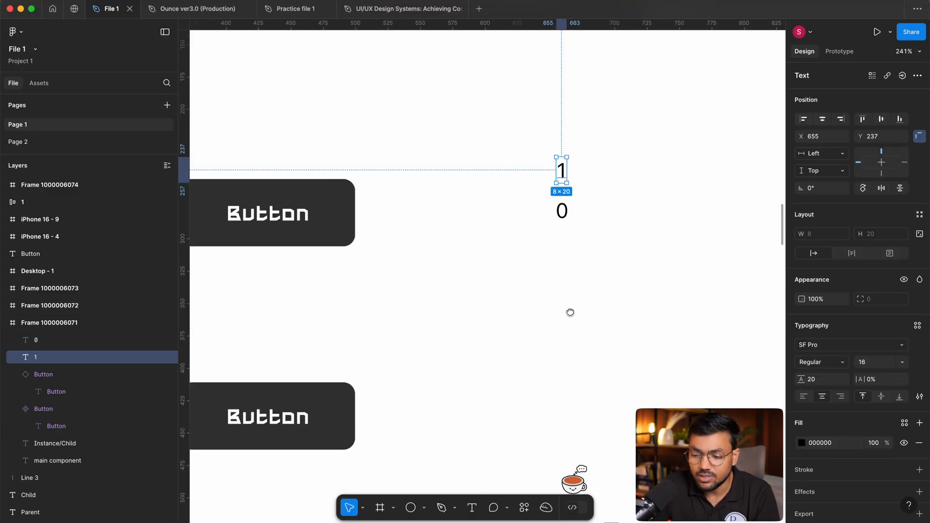
Collapse the main component's layer and hide the component.
scroll(570, 311, "left", 5)
left_click(396, 228)
scroll(440, 241, "up", 3)
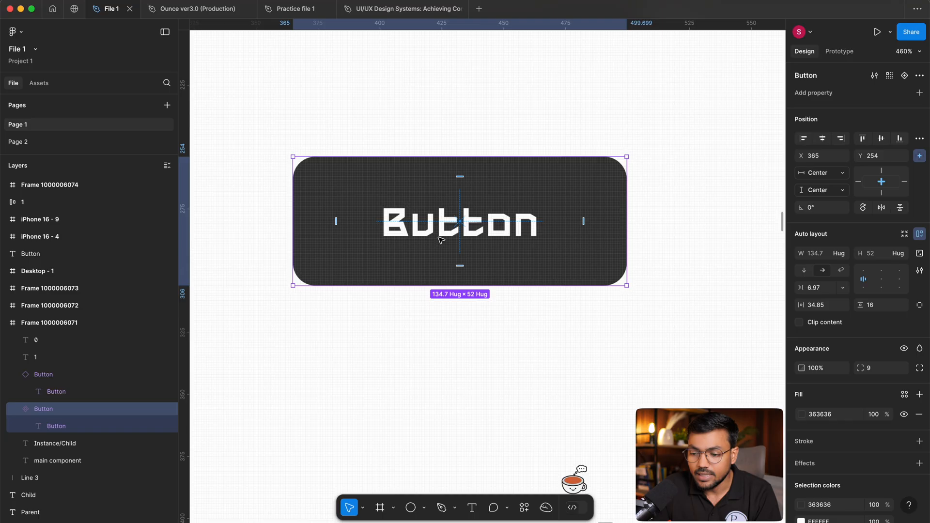
scroll(496, 161, "up", 2)
left_click(498, 110)
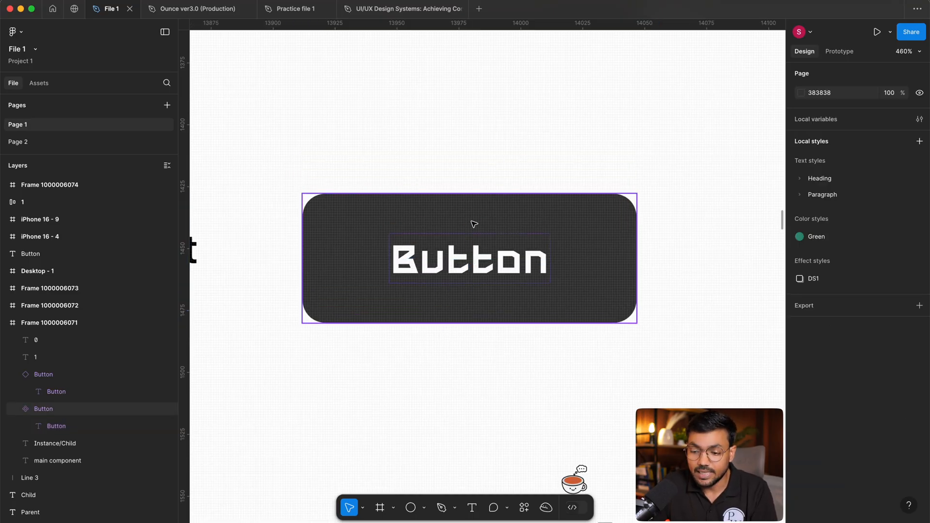
left_click(473, 222)
left_click(17, 409)
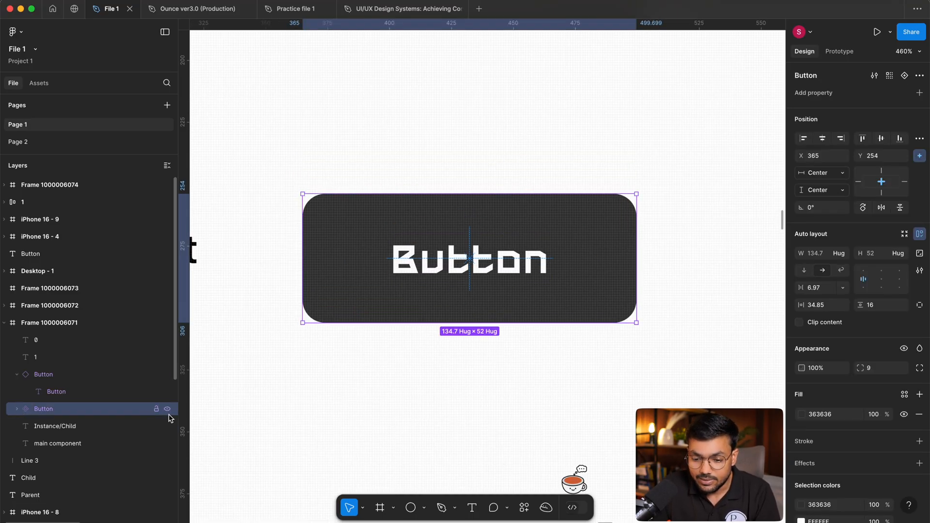
left_click(167, 409)
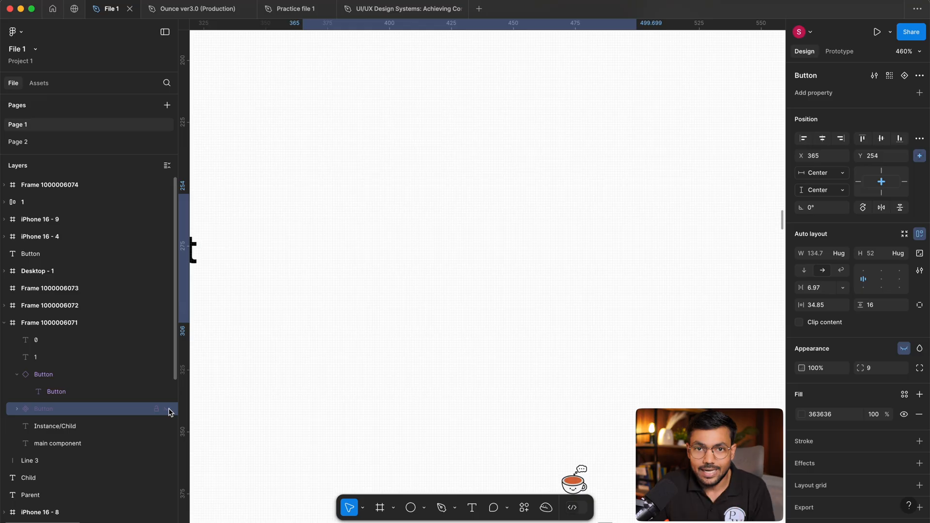
Make the hidden main component visible again and select it on the canvas.
left_click(469, 408)
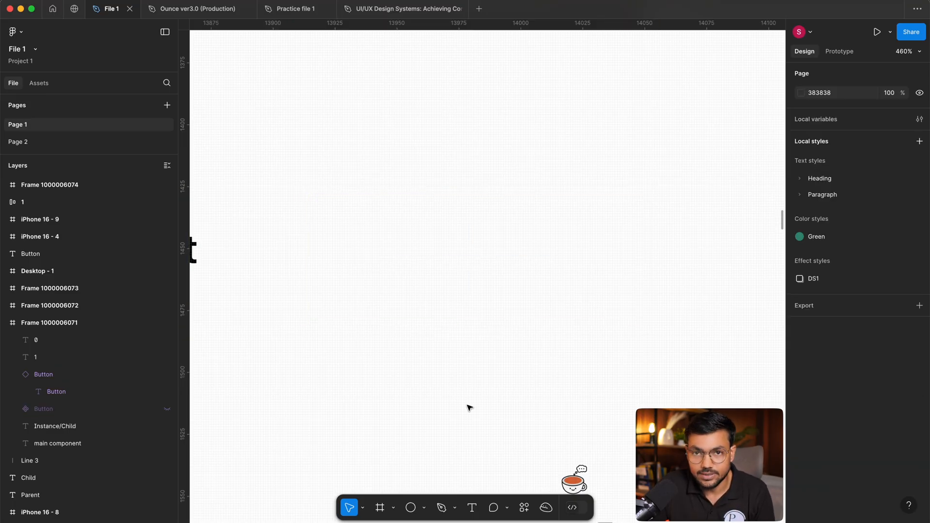
left_click_drag(396, 156, 552, 351)
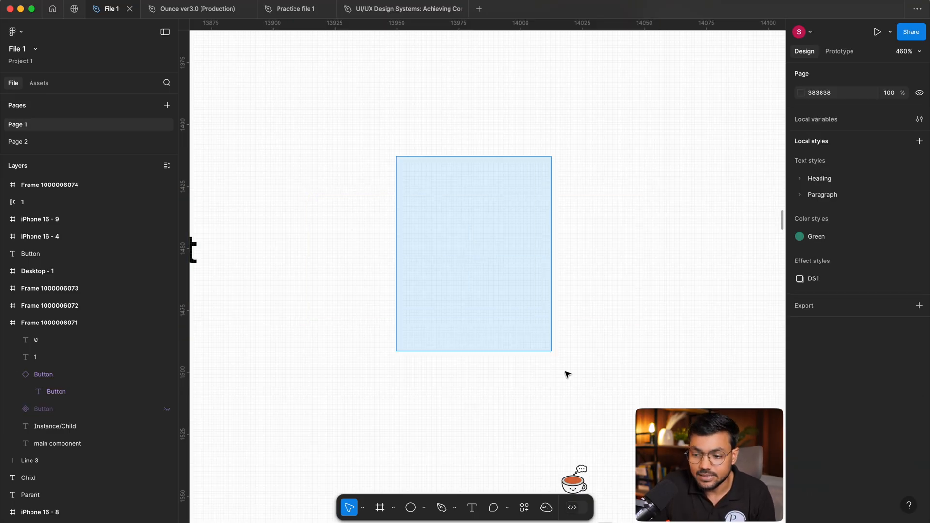
left_click(167, 409)
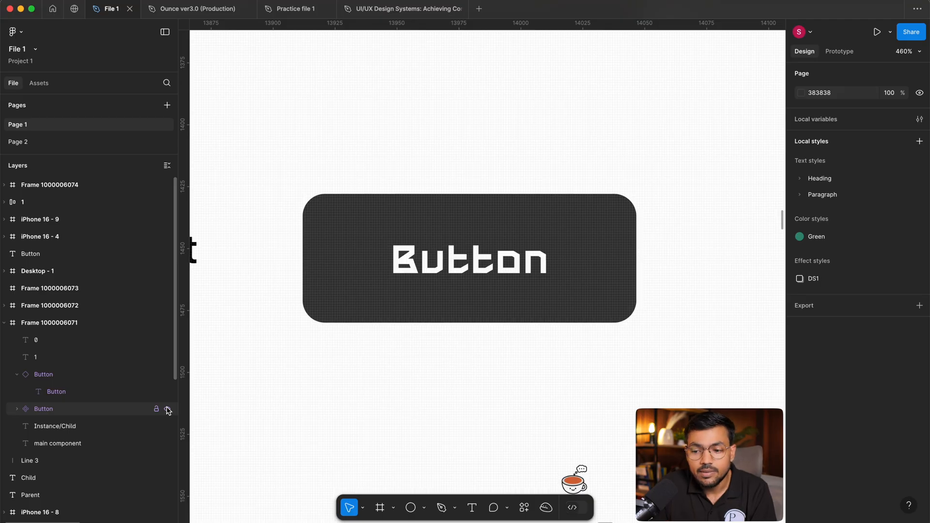
left_click_drag(363, 127, 547, 367)
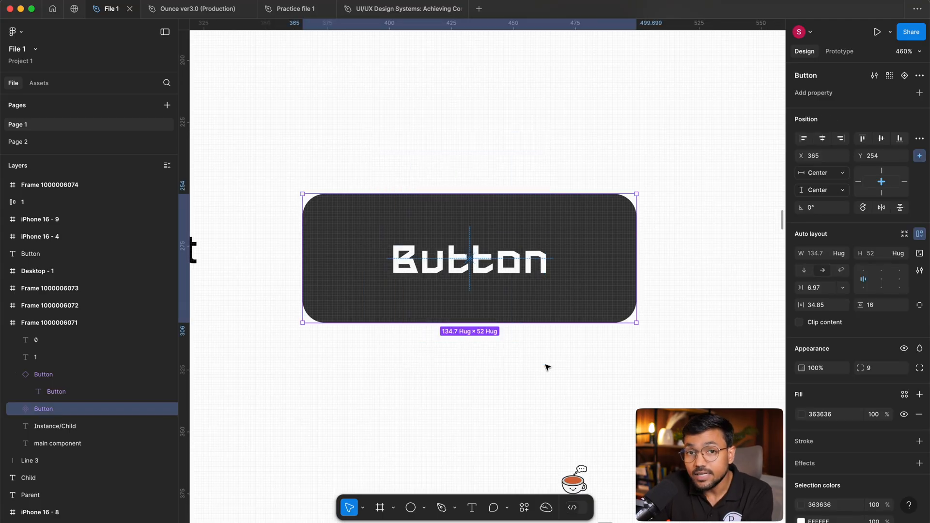
Switch the main component's visibility off and on several times, ending with it shown and deselected.
left_click(167, 409)
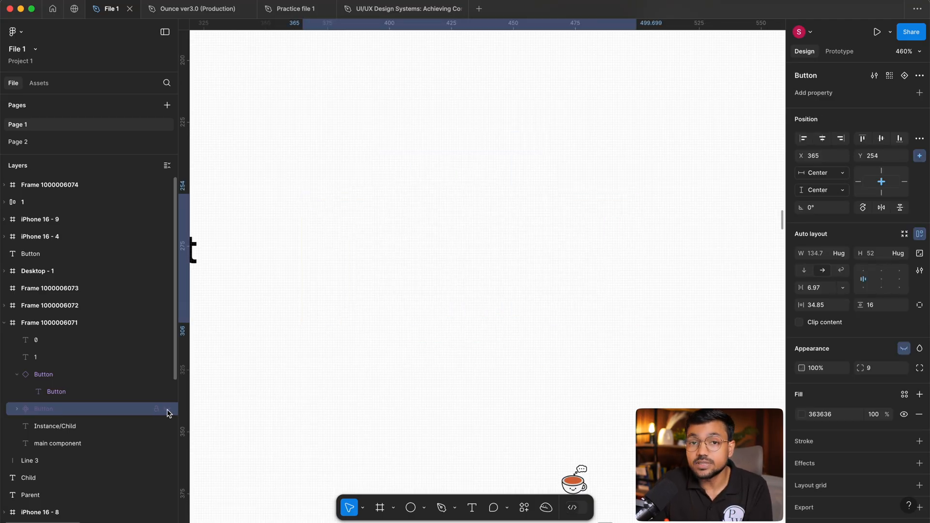
left_click(167, 410)
left_click(167, 411)
left_click(167, 410)
left_click(167, 410)
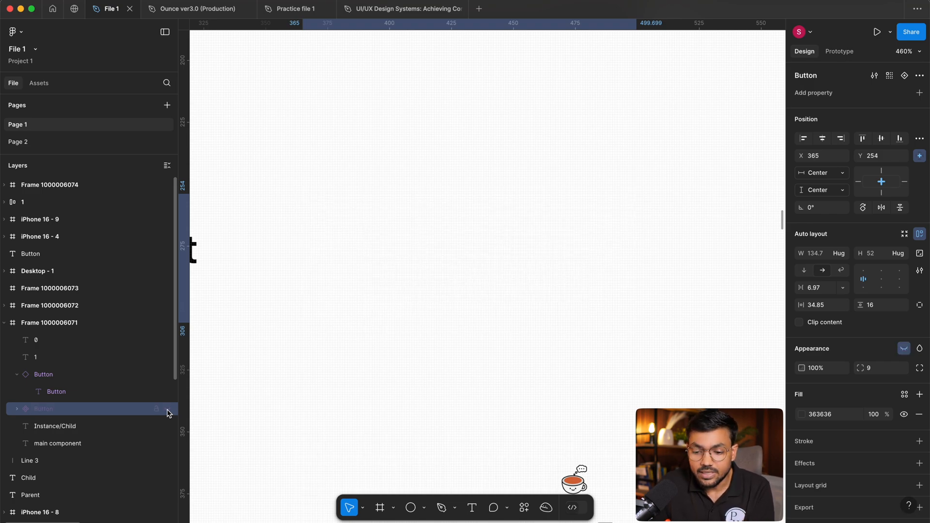
left_click(167, 410)
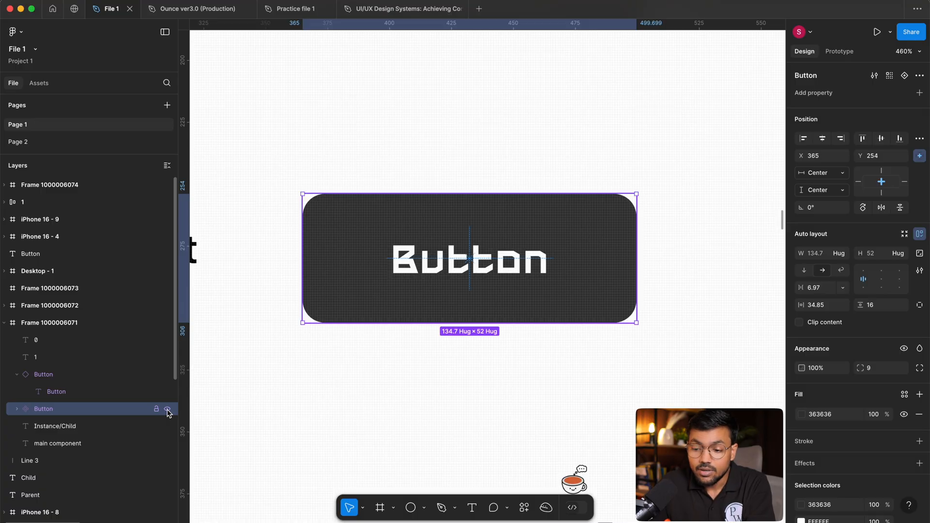
left_click(167, 410)
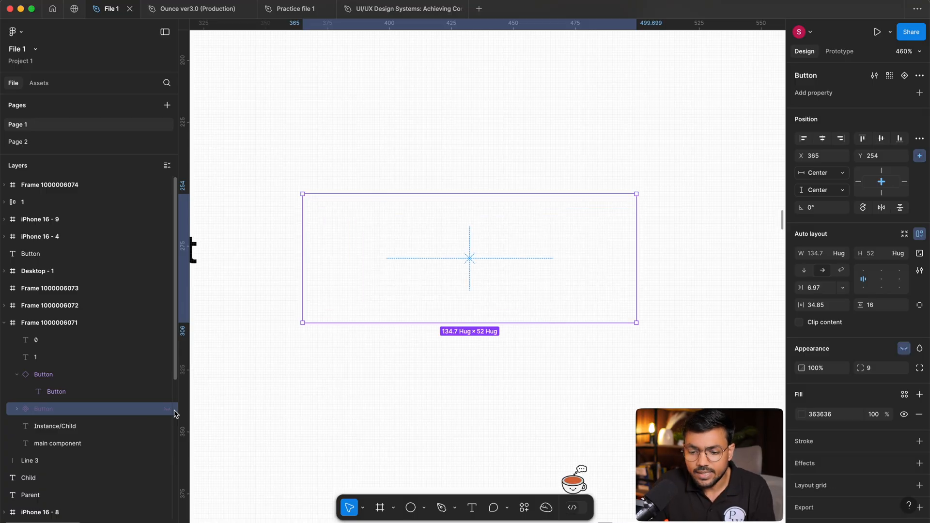
left_click(167, 410)
left_click(402, 385)
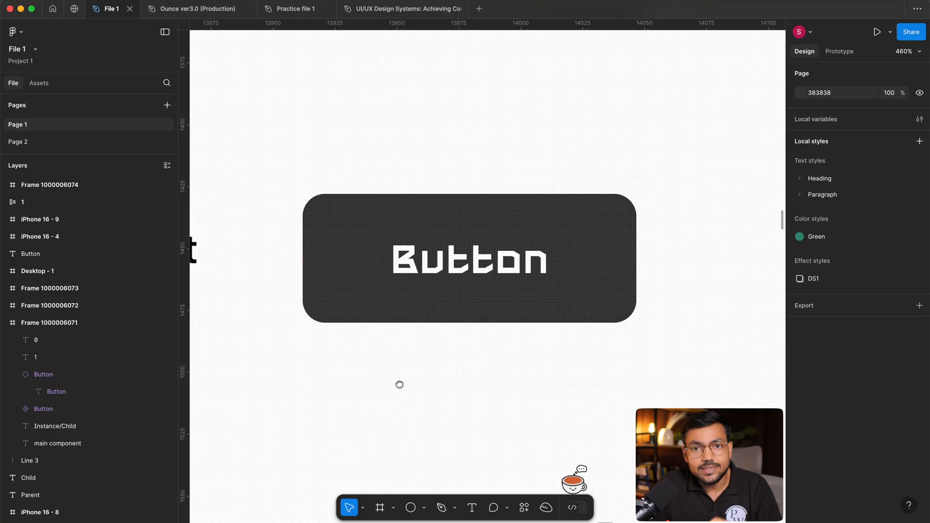
Examine the main button component up close, together with the 1 and 0 texts beside it.
left_click_drag(373, 133, 499, 220)
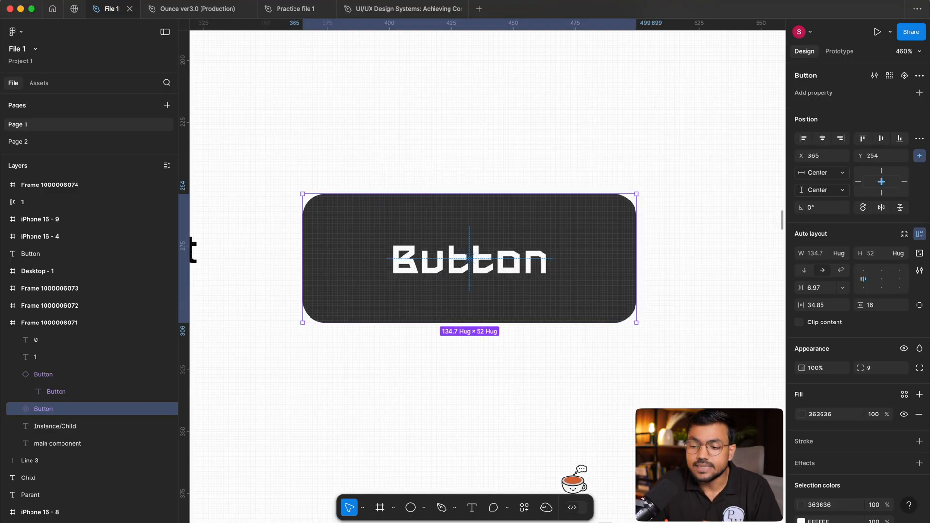
left_click_drag(647, 408, 652, 405)
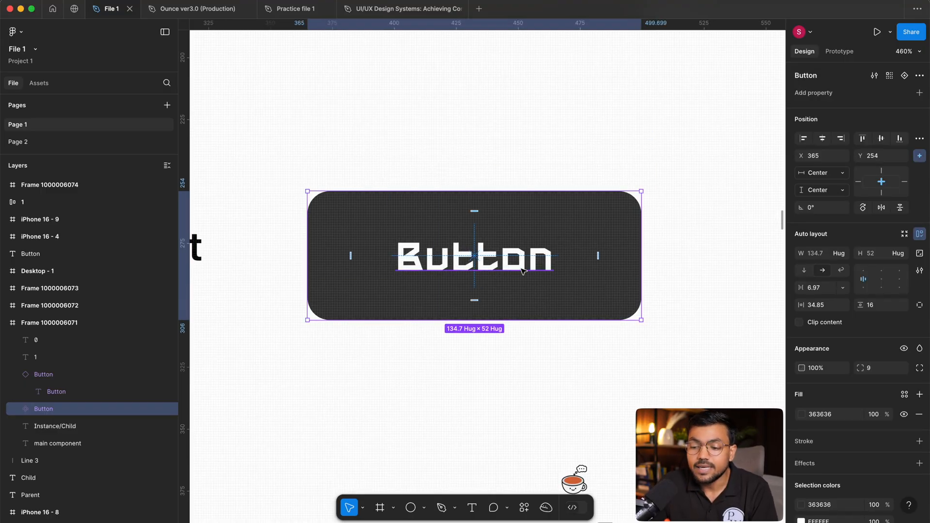
scroll(533, 266, "up", 3)
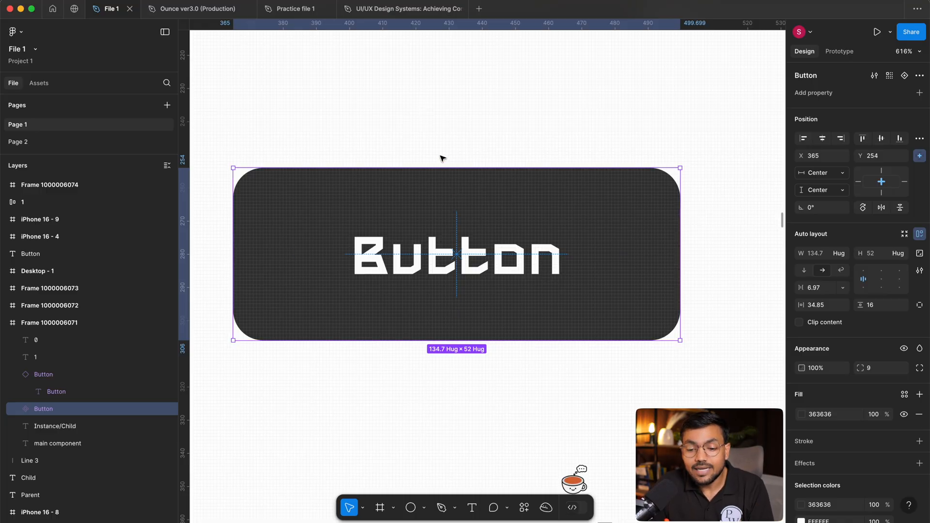
left_click(430, 129)
scroll(450, 352, "down", 5)
left_click_drag(576, 331, 352, 311)
scroll(519, 265, "up", 3)
scroll(557, 252, "down", 3)
left_click_drag(437, 291, 637, 332)
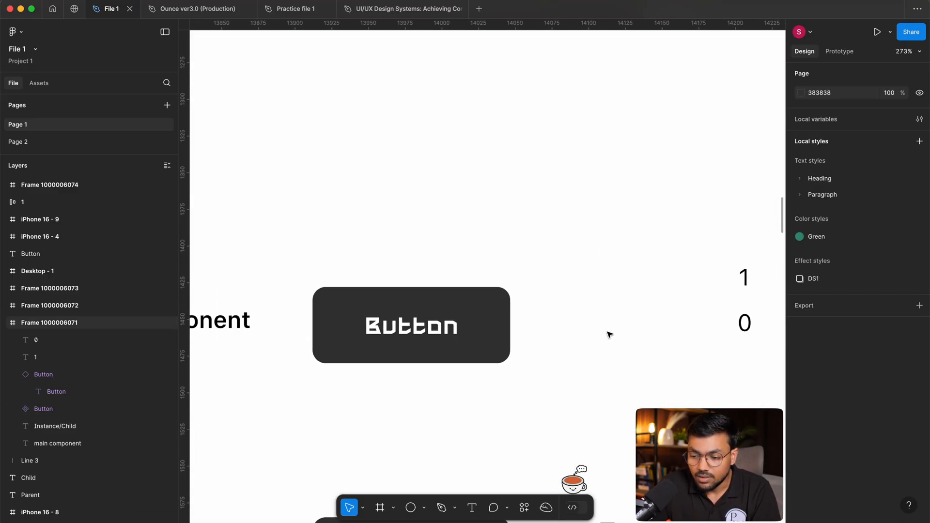
scroll(638, 332, "right", 3)
scroll(358, 237, "up", 5)
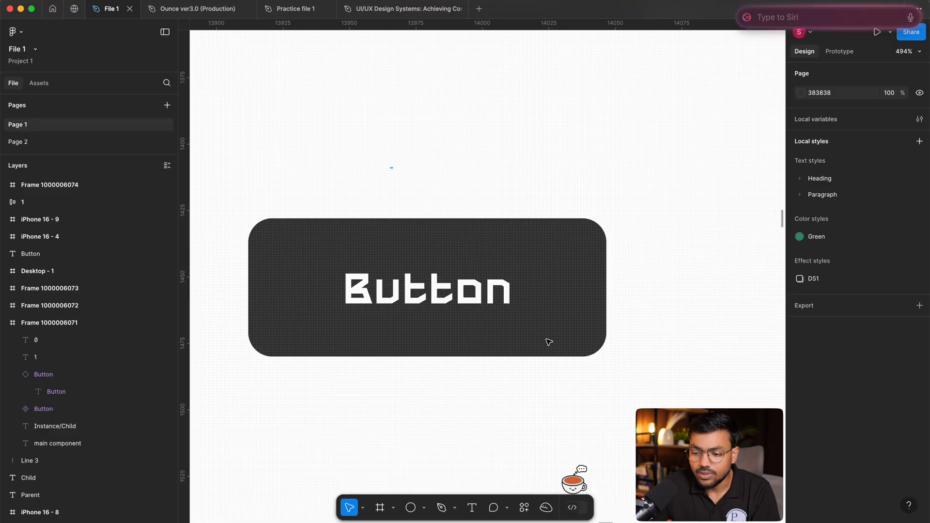
scroll(608, 194, "left", 2)
scroll(497, 139, "down", 3)
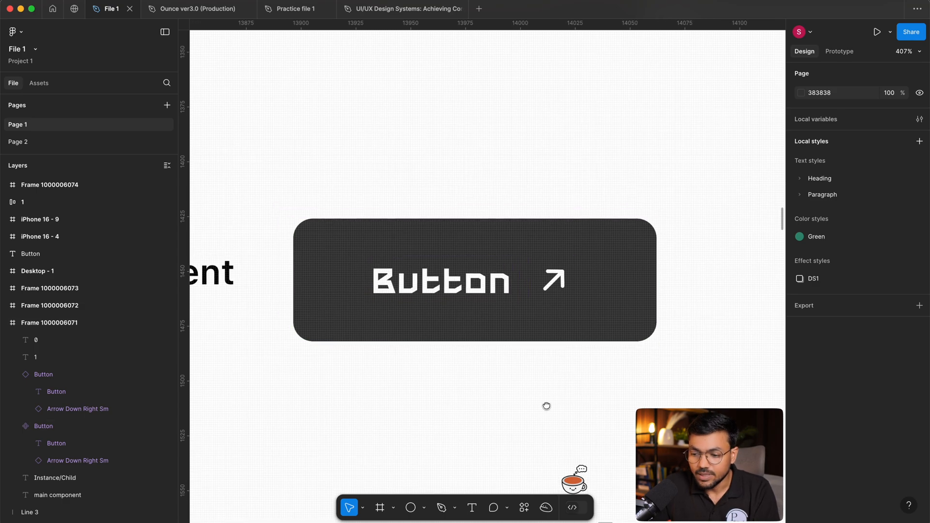
Set the auto layout gap between the label and the arrow icon in the main button component to 4.
scroll(490, 340, "up", 2)
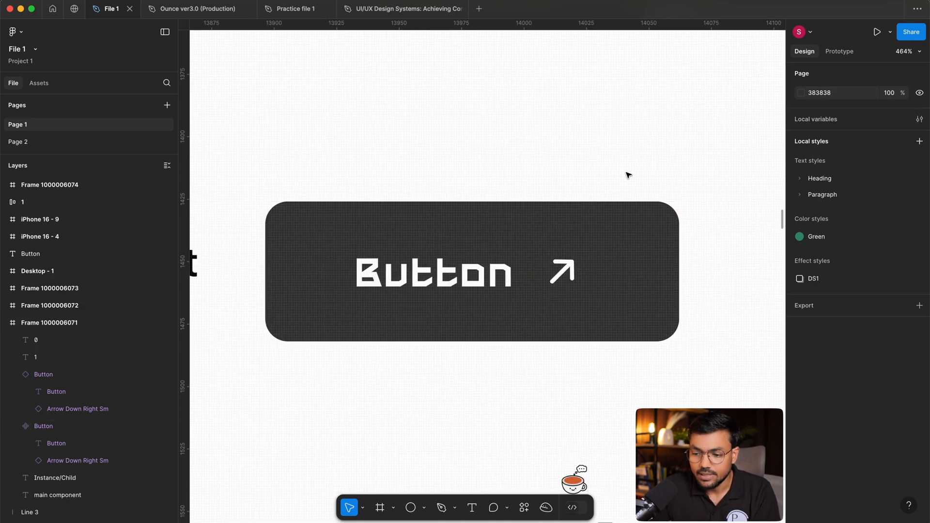
left_click(616, 244)
left_click(823, 288)
type("4")
key("Return")
left_click(555, 131)
Inspect the arrow icon and the text label inside the main button component individually.
left_click_drag(386, 88, 544, 305)
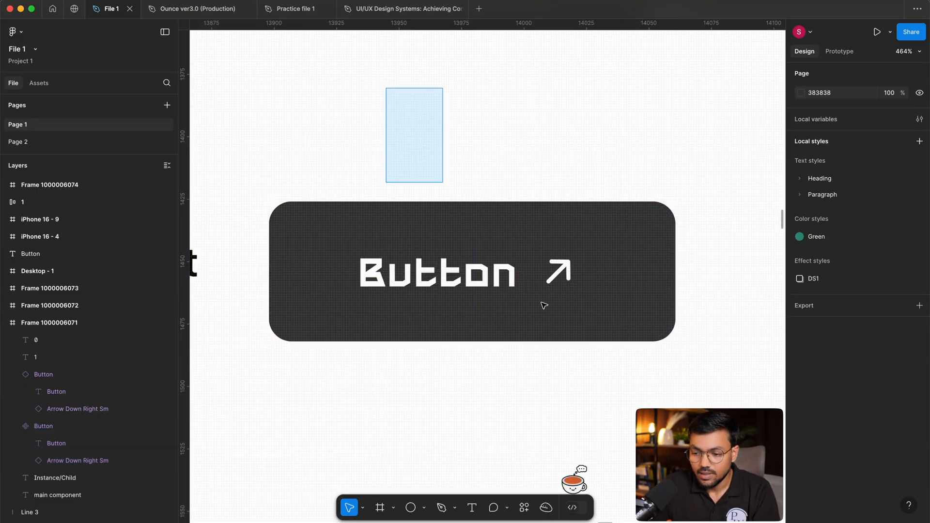
double_click(569, 287)
left_click(468, 272)
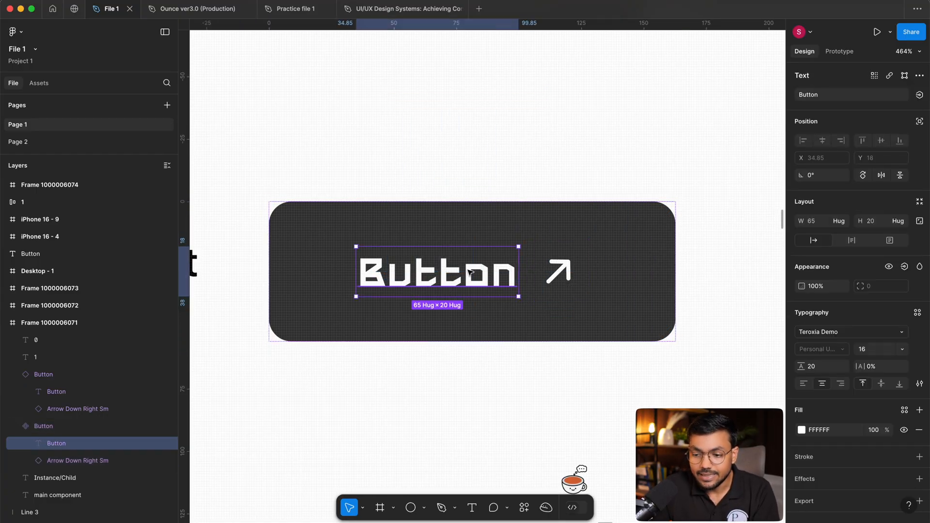
left_click(490, 104)
scroll(432, 123, "down", 3)
scroll(502, 225, "up", 3)
scroll(502, 225, "down", 2)
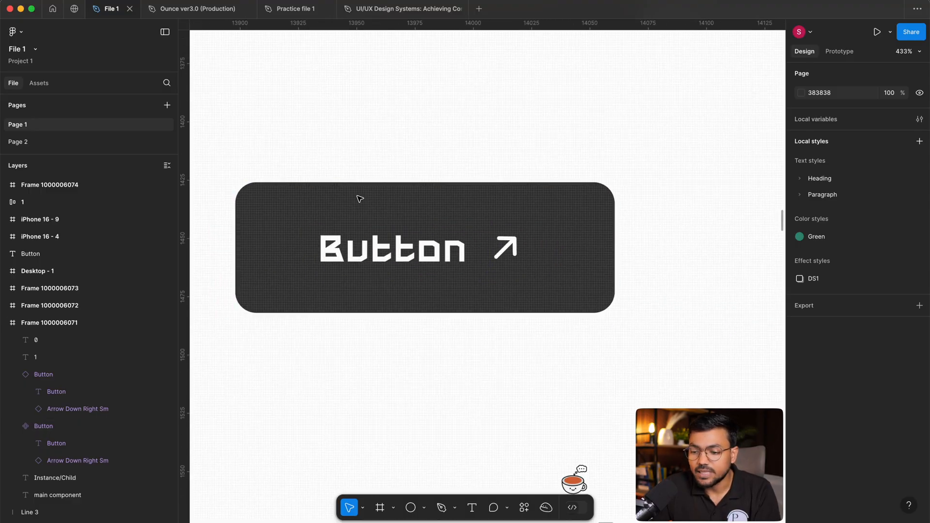
Duplicate the main button component as an instance below it and hide the arrow icon in that instance.
left_click(382, 249)
key("super+d")
double_click(496, 403)
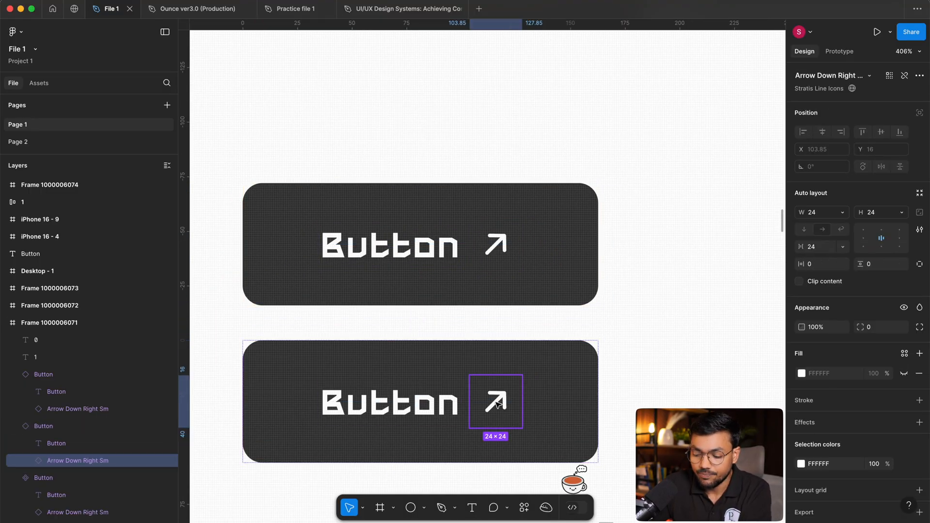
key("super+shift+h")
scroll(476, 310, "up", 2)
scroll(476, 310, "left", 2)
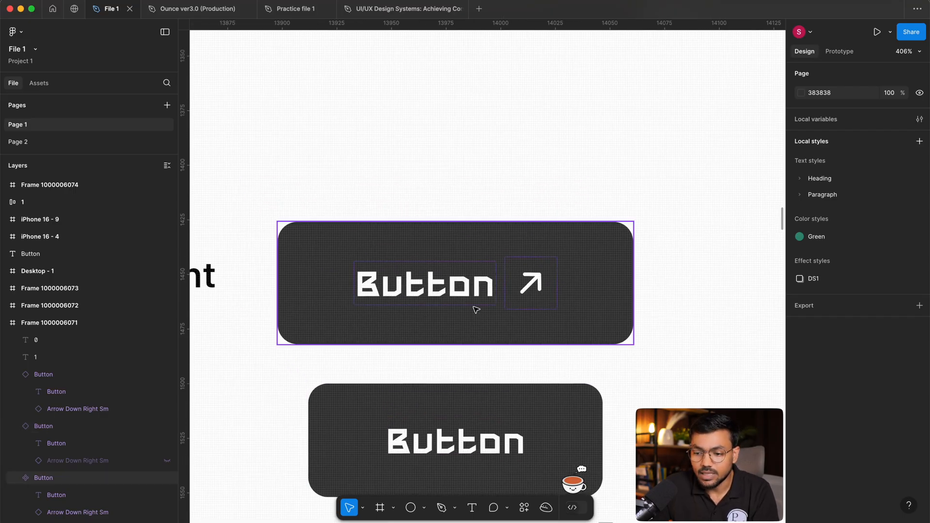
Place another instance of the main button component above it and hide the instance's text label.
left_click_drag(518, 290, 521, 138)
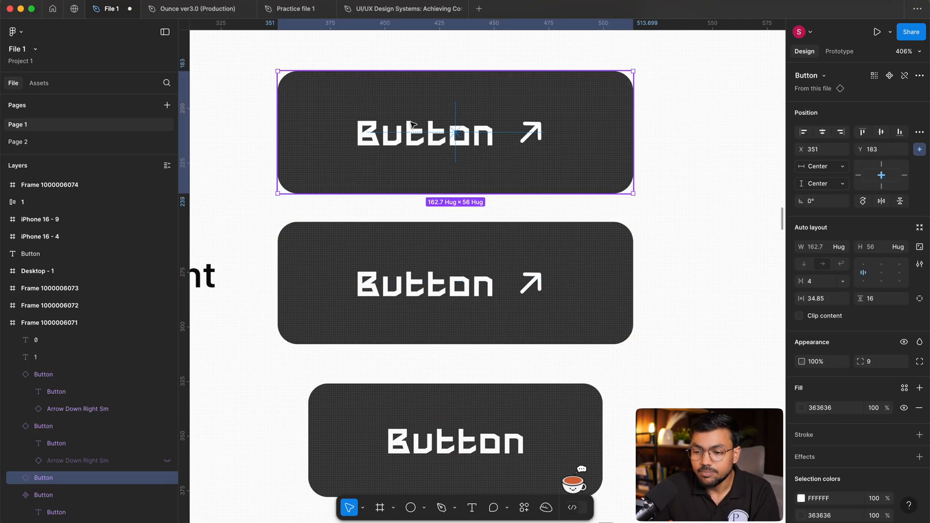
double_click(411, 134)
key("super+shift+h")
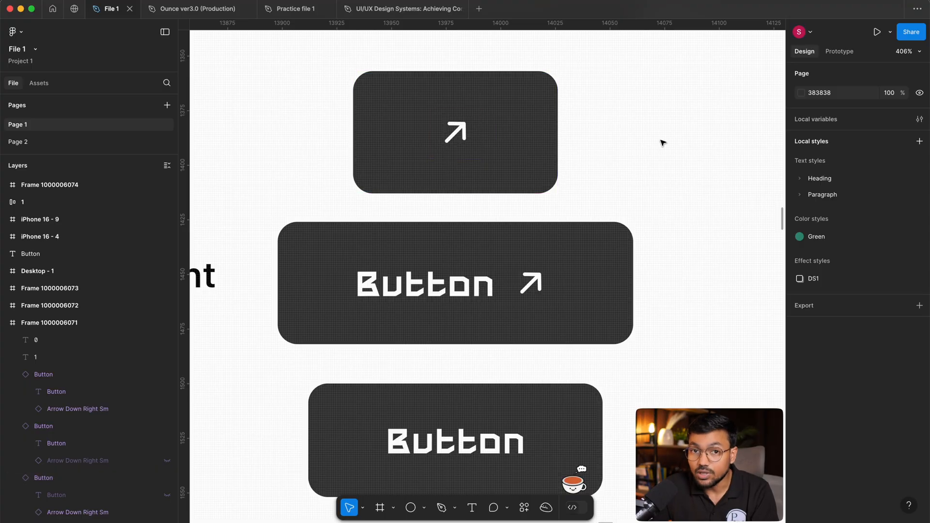
Compare the icon-only, text-with-icon and text-only buttons, selecting all three together and the main component alone.
scroll(587, 155, "down", 1)
left_click_drag(646, 121, 487, 396)
left_click(682, 384)
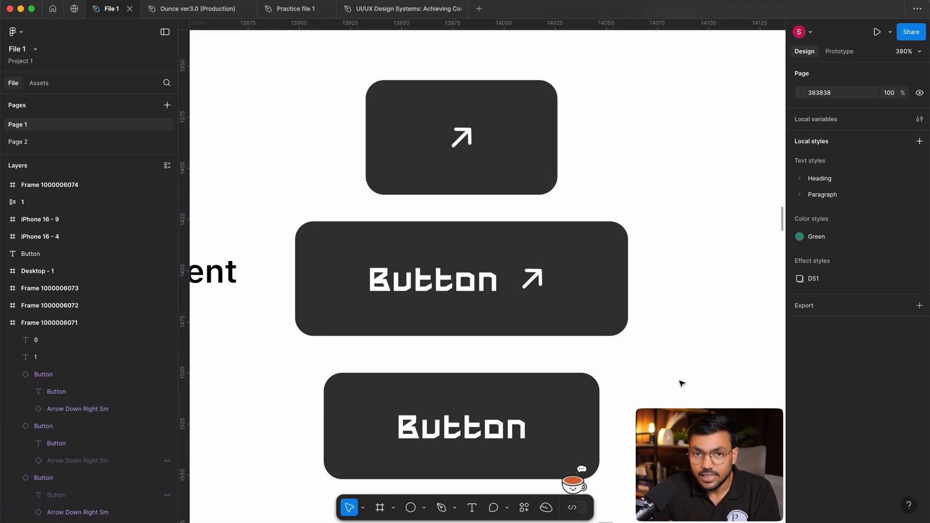
left_click(414, 275)
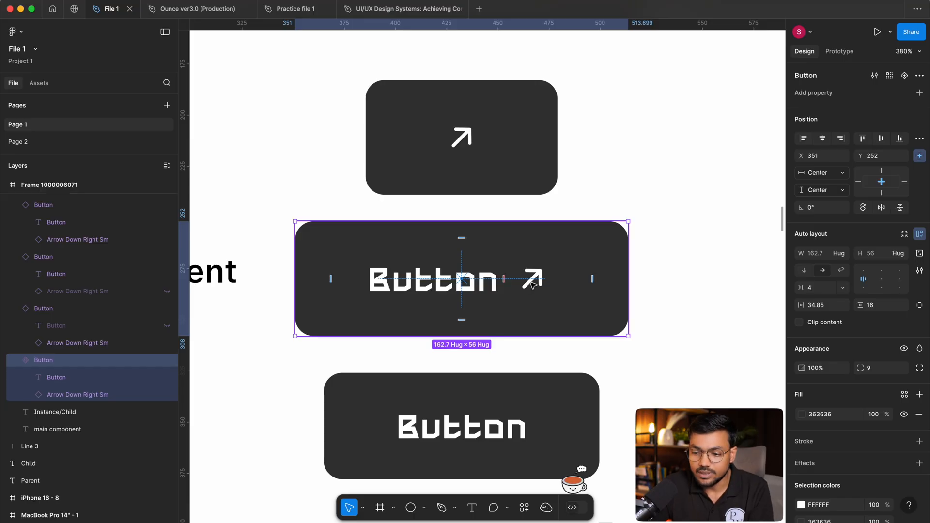
left_click(602, 362)
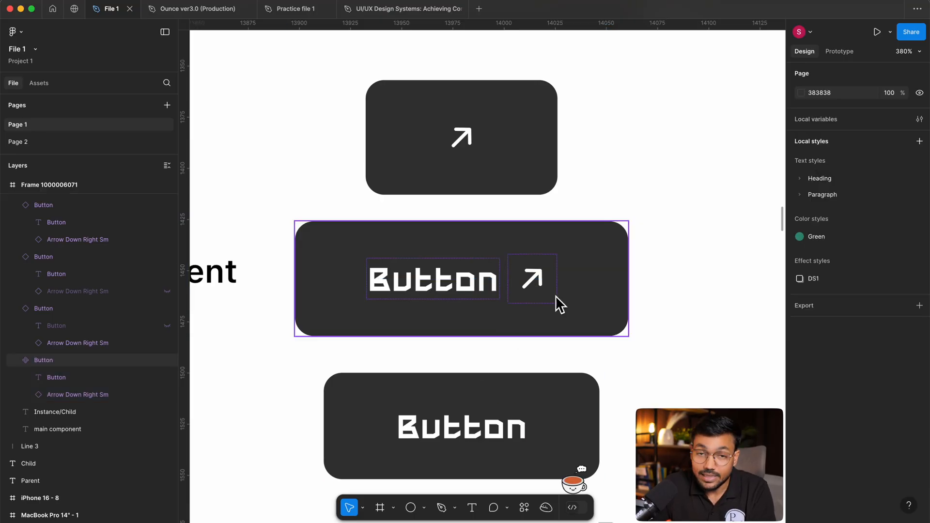
scroll(581, 383, "down", 2)
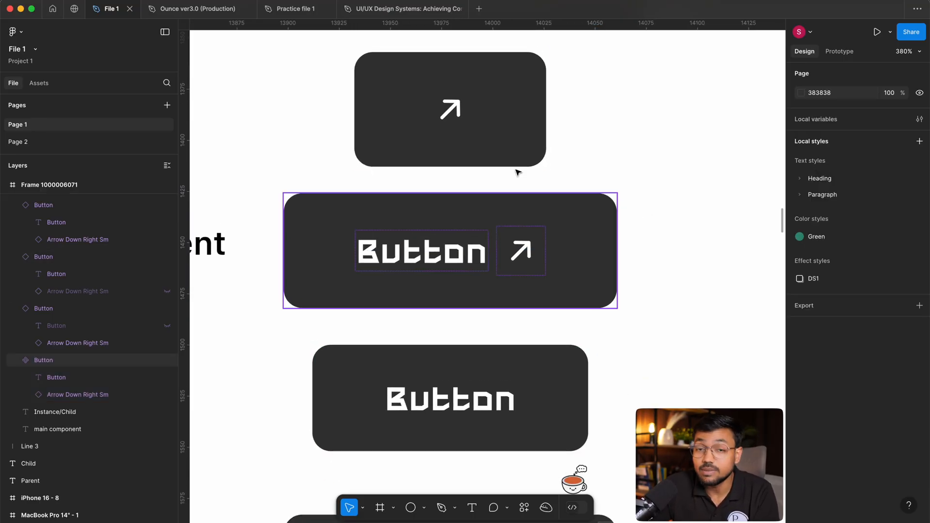
left_click_drag(702, 411, 443, 83)
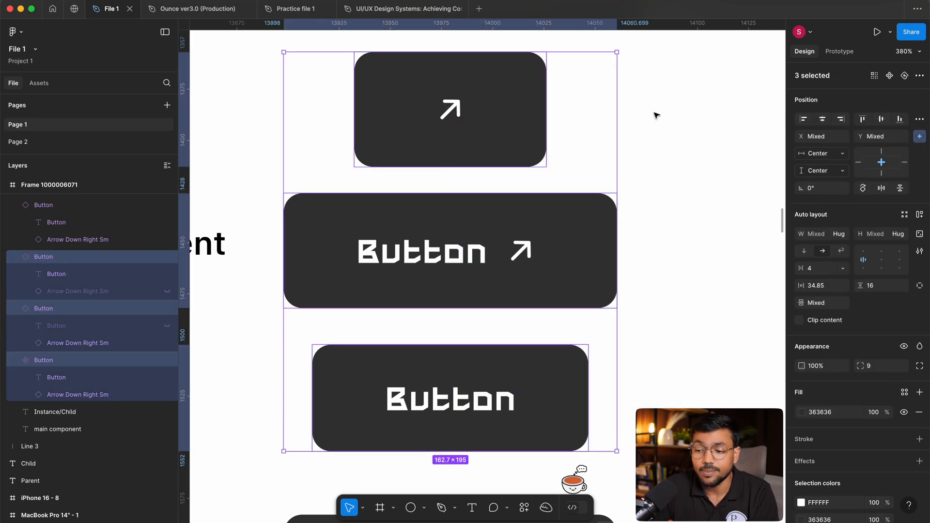
left_click(656, 115)
scroll(659, 135, "up", 1)
scroll(660, 124, "down", 1)
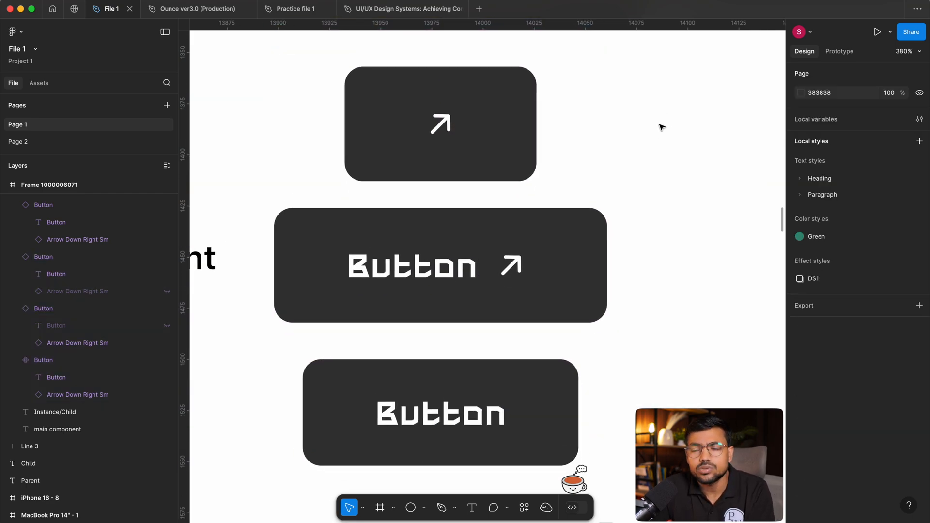
Shift the arrow icon ahead of the label in the main button component and return it to its original place.
left_click(504, 265)
left_click(507, 271)
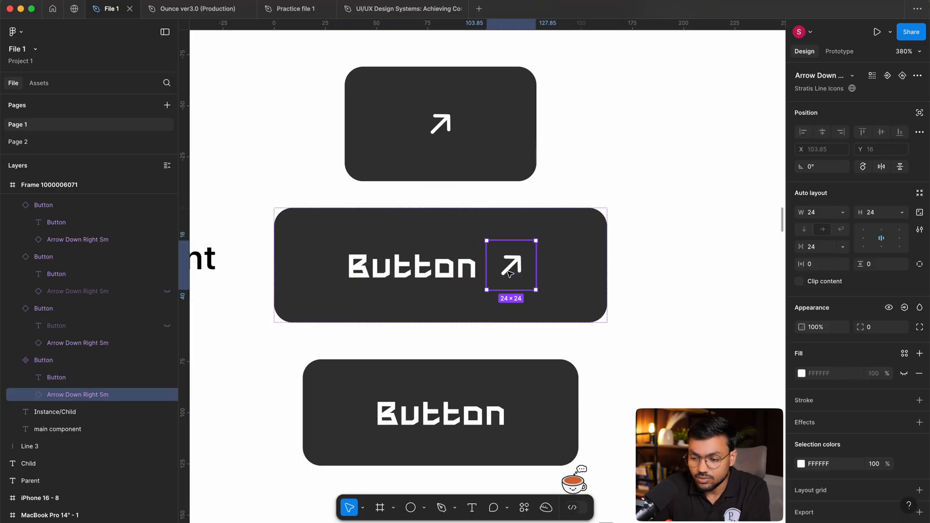
key("Left")
key("Right")
left_click(647, 247)
Align the main button component and its icon-only and text-only instances along their left edges.
left_click_drag(693, 138, 394, 438)
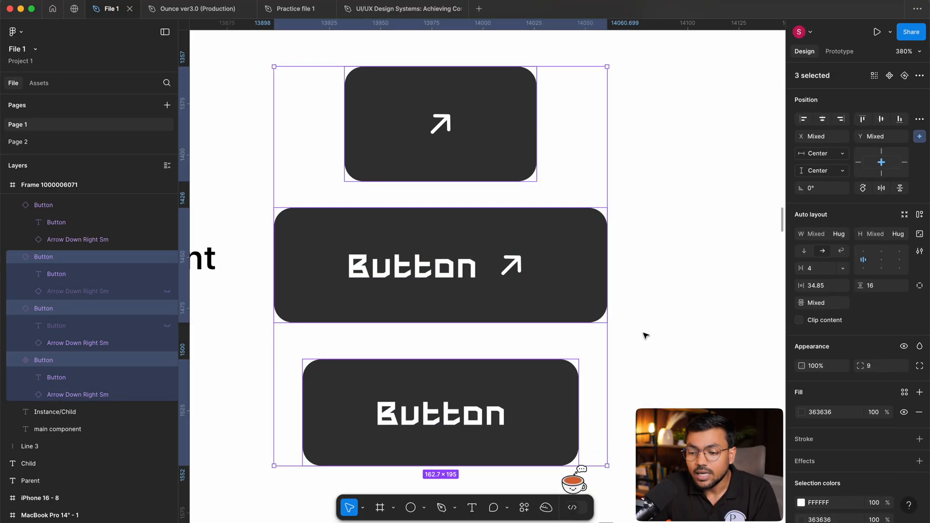
left_click(645, 335)
left_click_drag(690, 107, 445, 386)
left_click(803, 119)
left_click(699, 170)
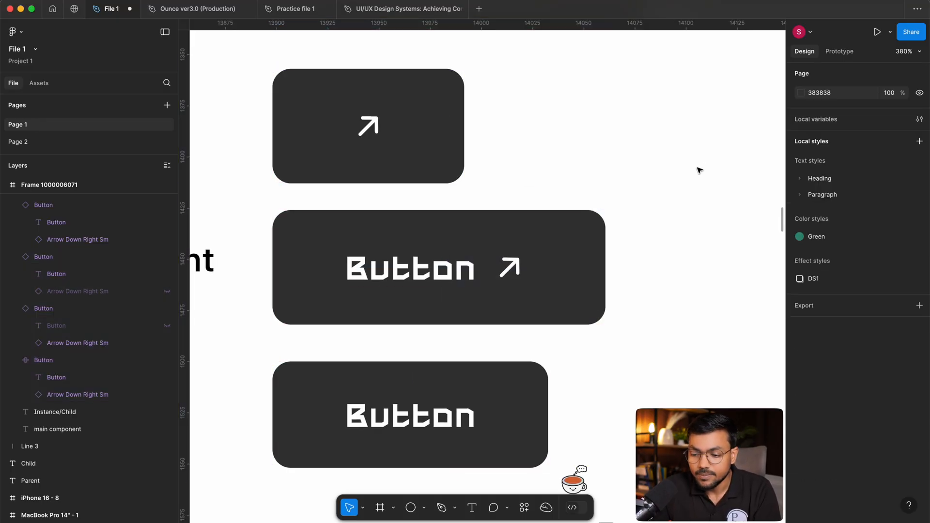
left_click_drag(614, 107, 408, 388)
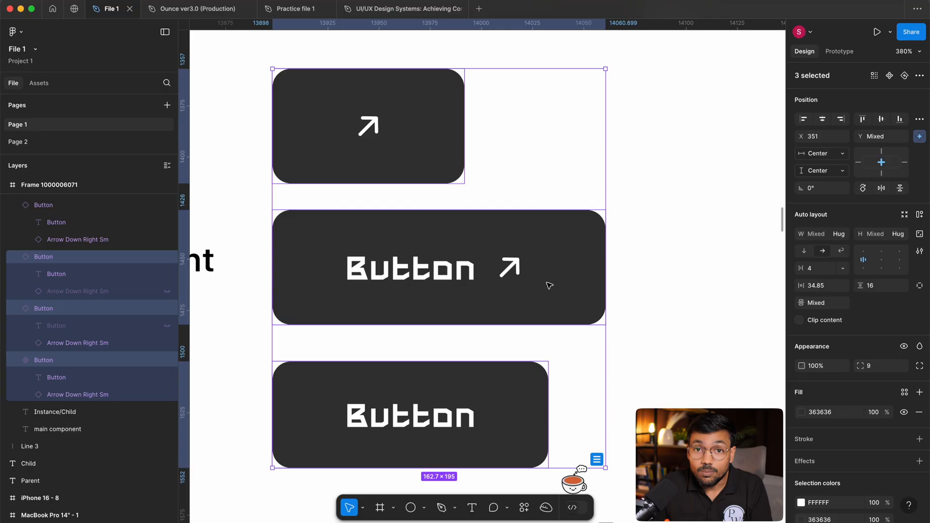
left_click(685, 212)
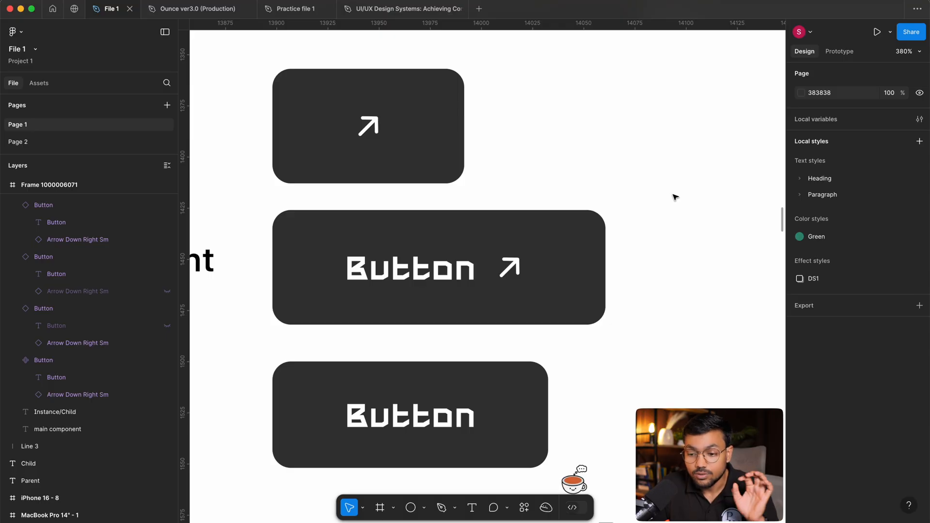
Examine the main component's text label and arrow icon as the two elements whose visibility can be switched.
left_click(504, 280)
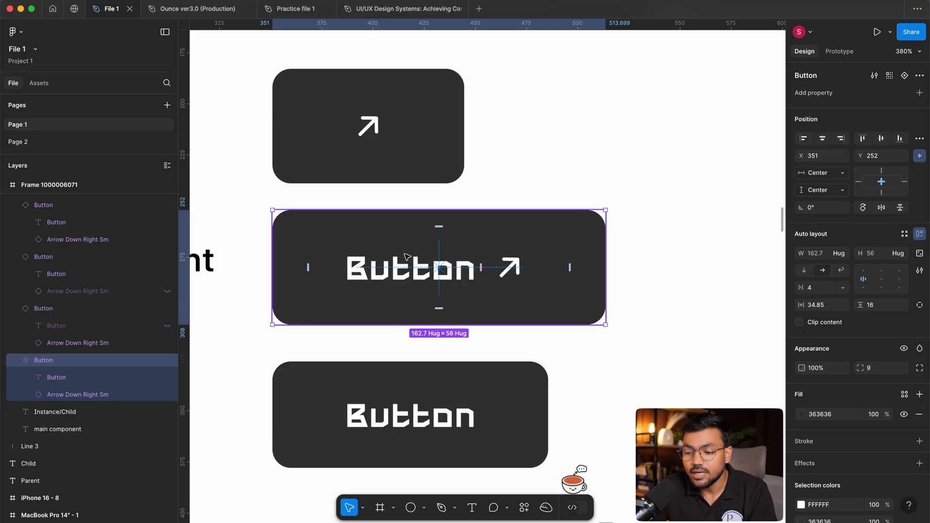
left_click(450, 256)
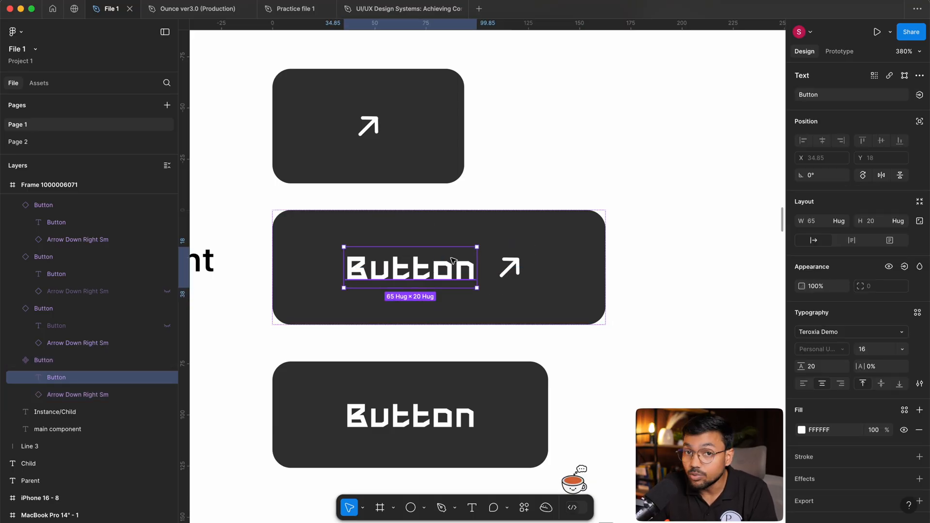
left_click(526, 274)
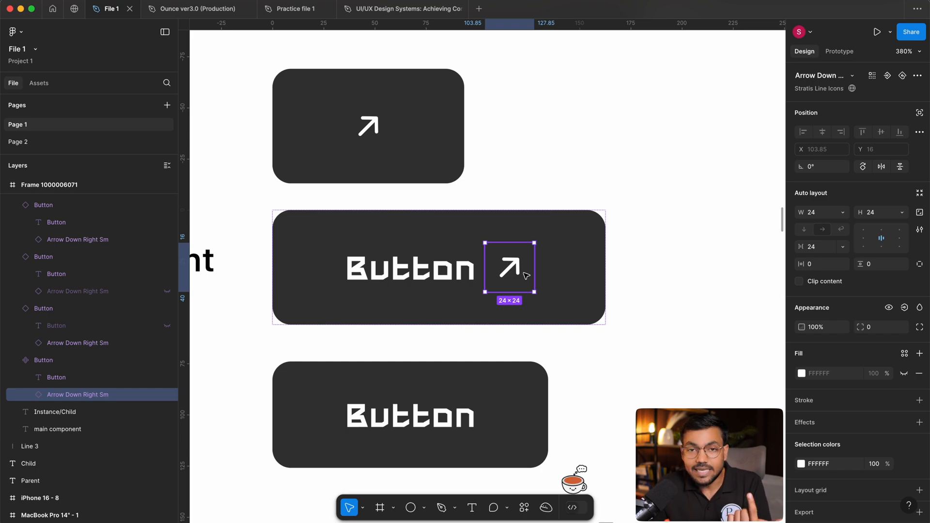
left_click(414, 286)
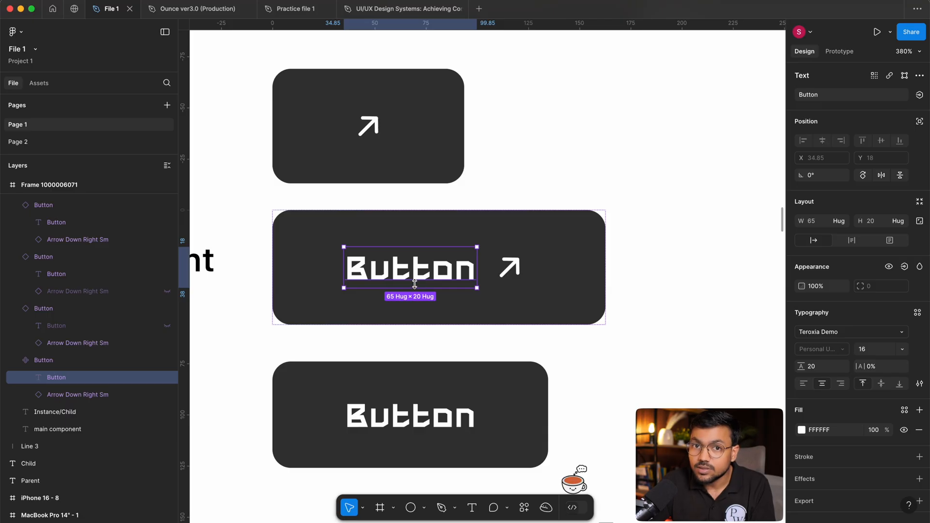
left_click(642, 256)
Compare the text-only instance, the icon-only instance and the main button component by selecting each in turn.
left_click(409, 428)
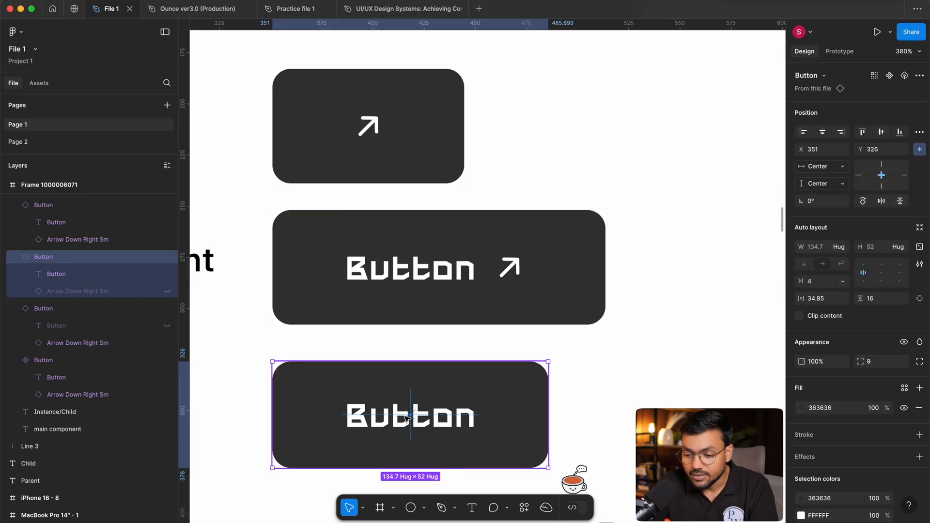
scroll(426, 411, "down", 1)
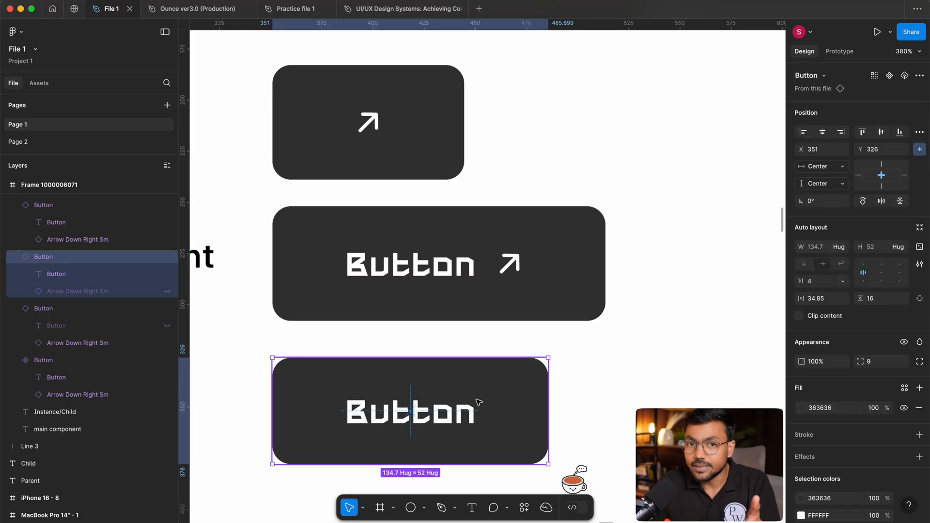
left_click(352, 112)
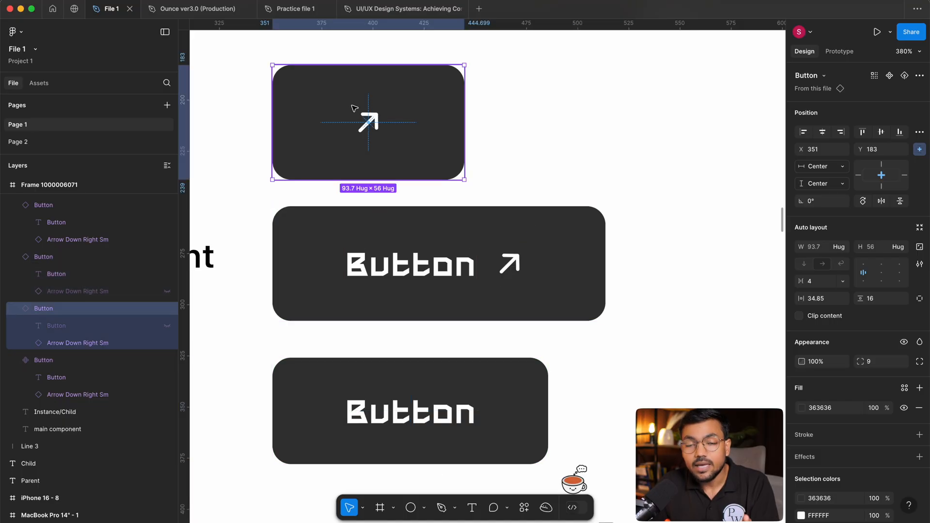
left_click(526, 269)
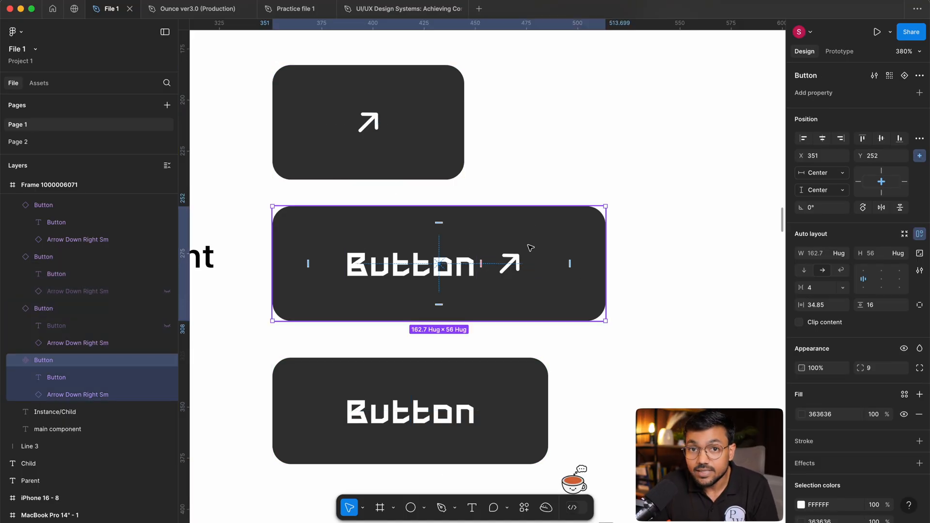
left_click(689, 221)
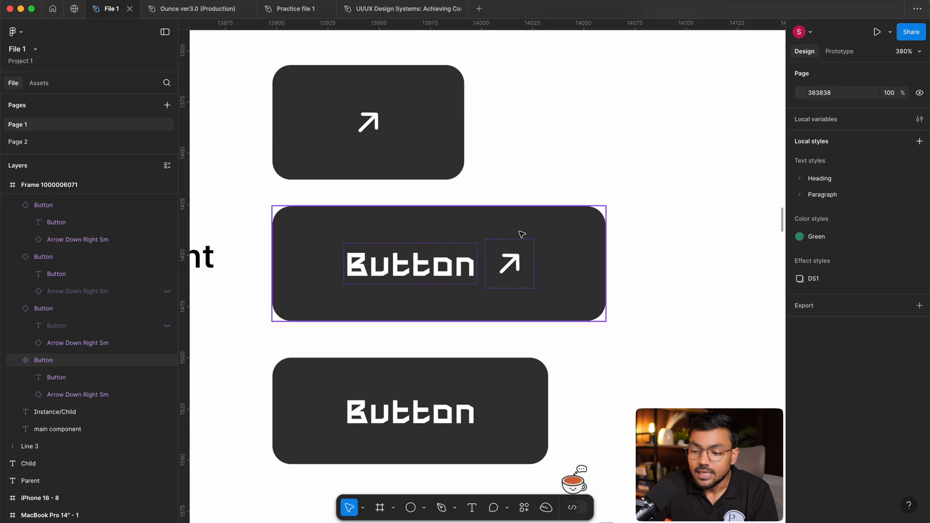
scroll(521, 235, "right", 3)
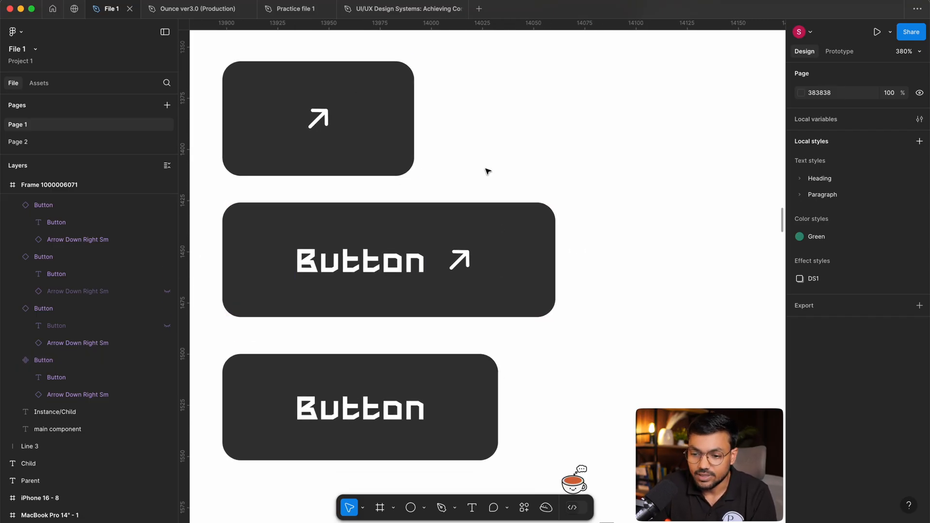
Delete the icon-only and text-only button instances and select the main button component.
left_click(383, 154)
left_click(375, 379, "shift")
key("BackSpace")
left_click(296, 286)
scroll(484, 311, "left", 3)
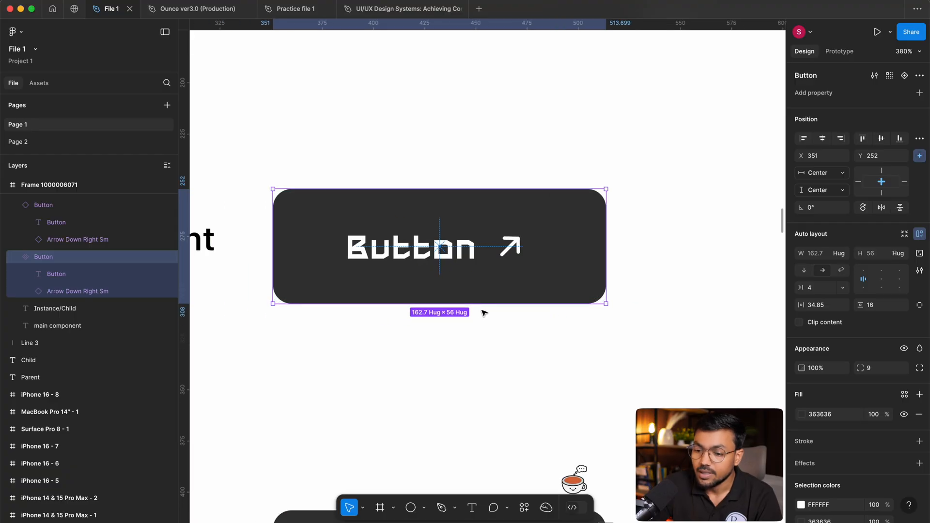
scroll(409, 287, "up", 2)
scroll(409, 287, "up", 2)
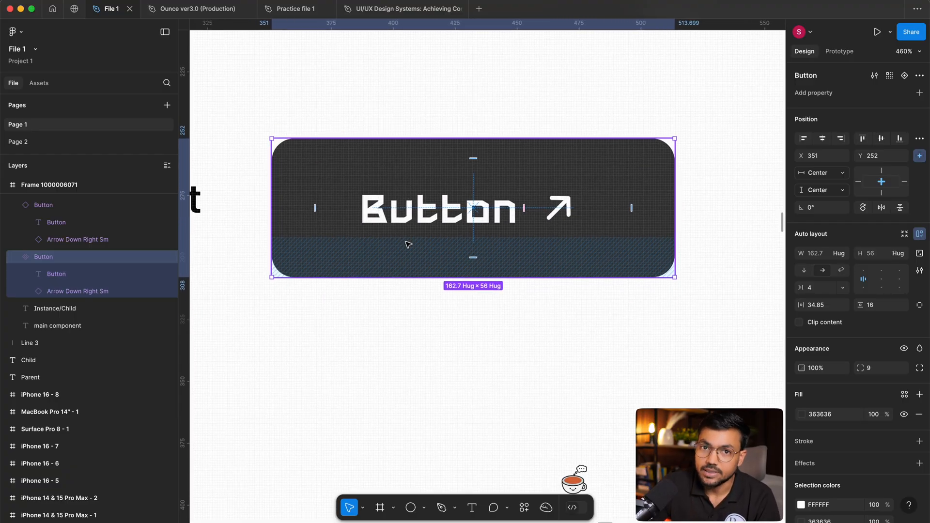
Look through the variable types offered for a new local variable, including Boolean, and close the variables window without creating one.
left_click(446, 344)
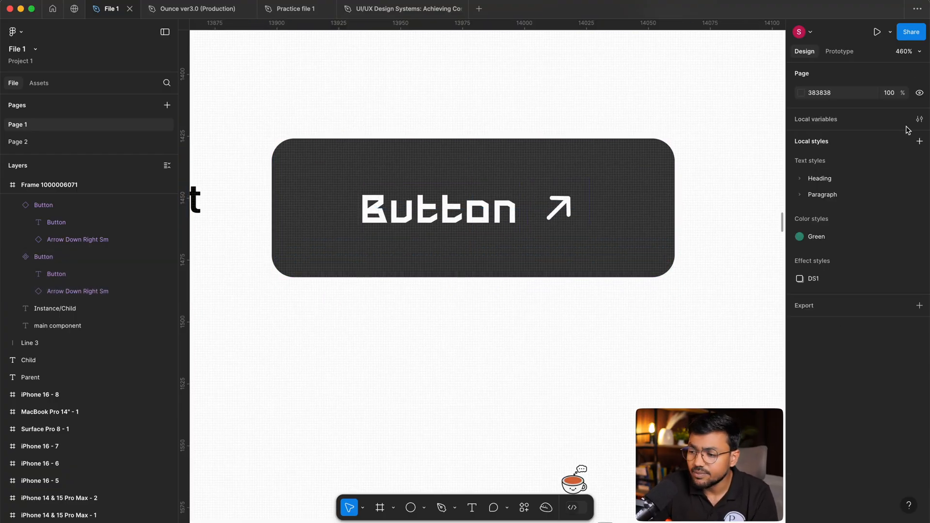
left_click(919, 118)
left_click_drag(298, 69, 619, 60)
left_click(608, 196)
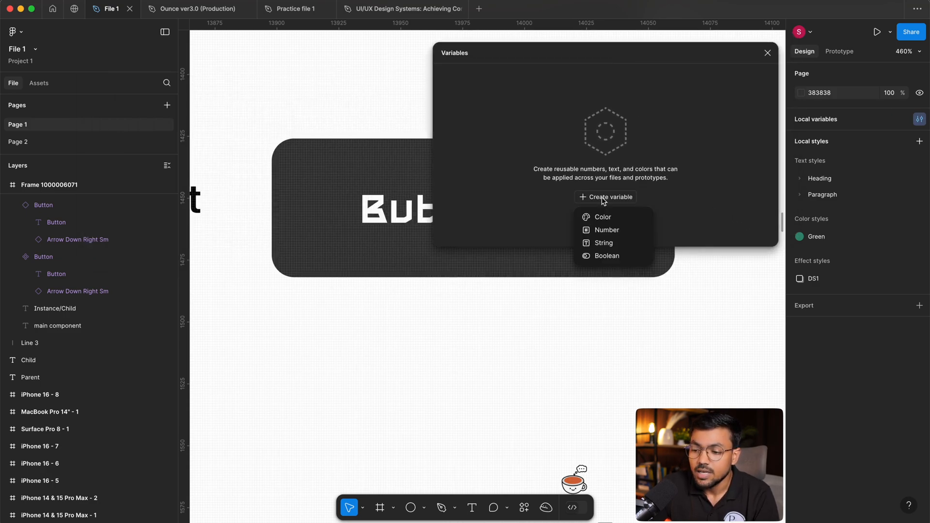
left_click(743, 133)
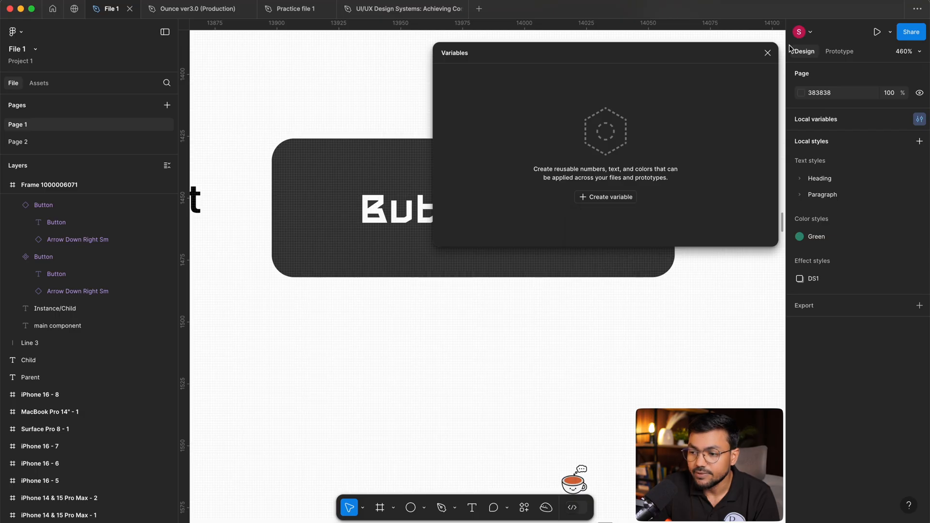
left_click(767, 53)
left_click_drag(588, 254, 591, 271)
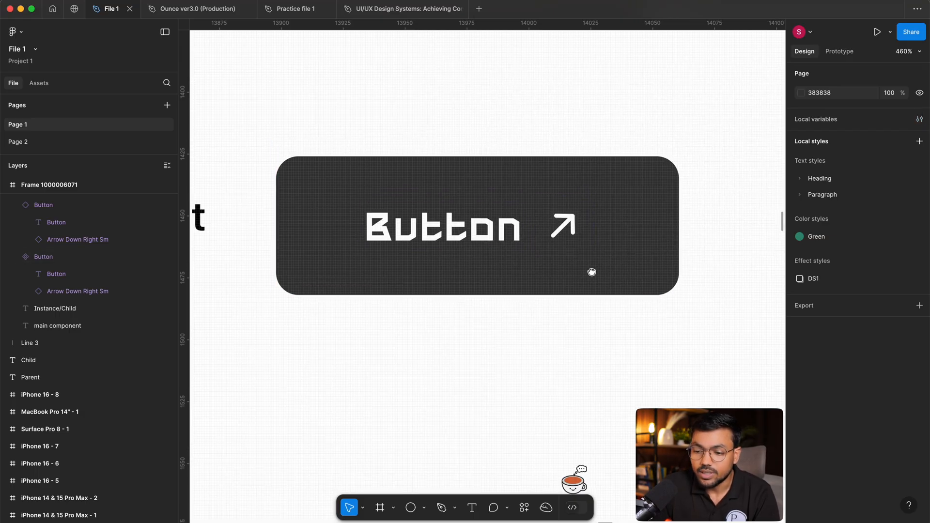
Select the text label inside the main button component.
scroll(495, 218, "down", 1)
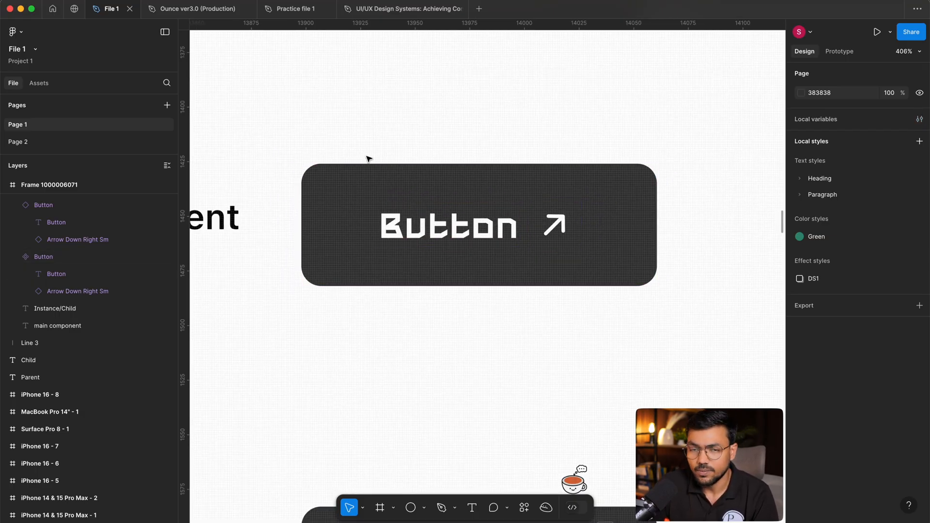
left_click_drag(499, 178, 494, 181)
scroll(518, 140, "down", 1)
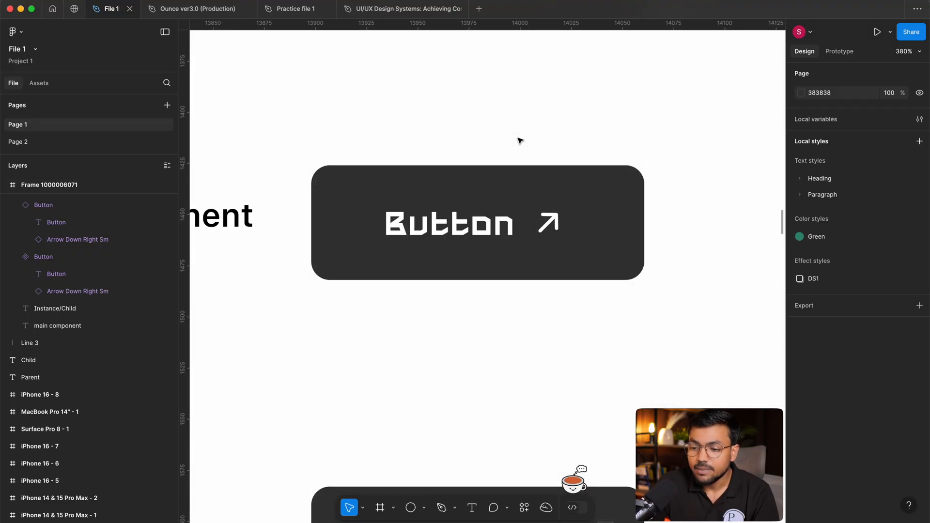
scroll(517, 148, "up", 1)
left_click(396, 267)
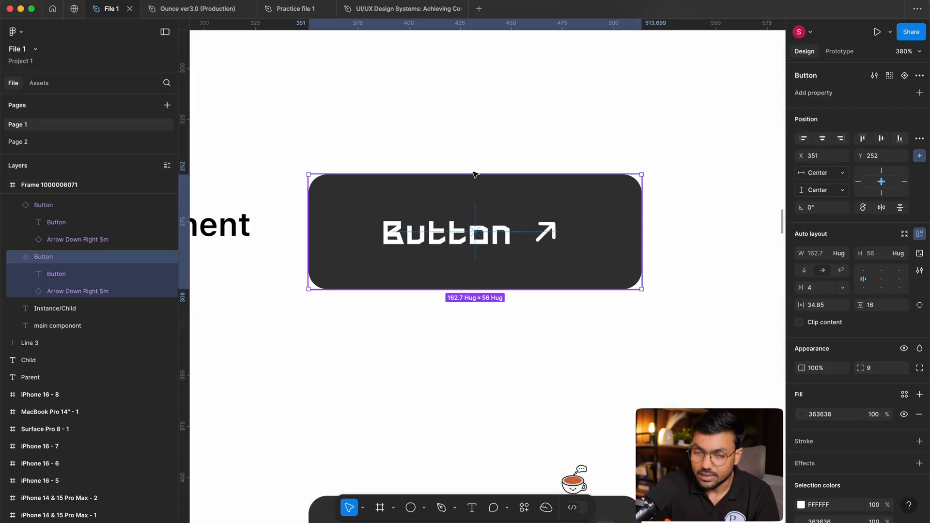
double_click(483, 235)
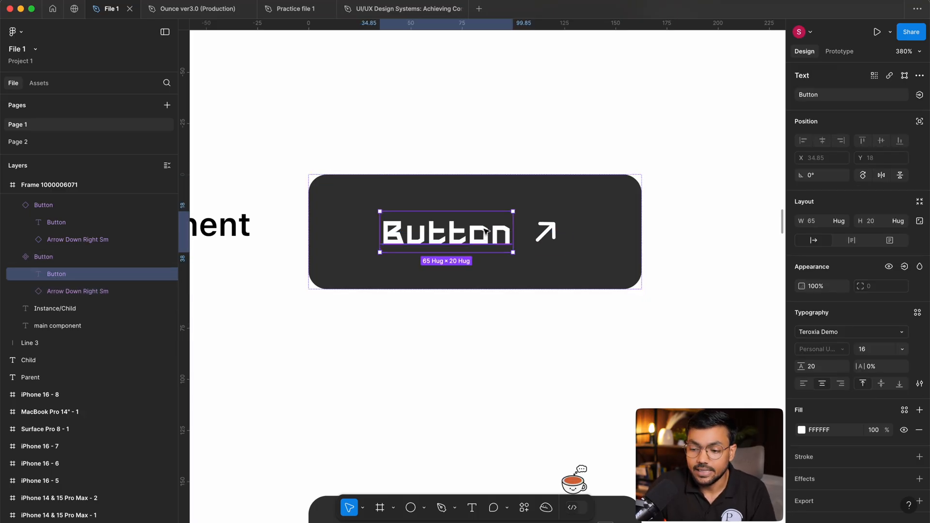
scroll(485, 231, "down", 1)
left_click(455, 173)
double_click(469, 248)
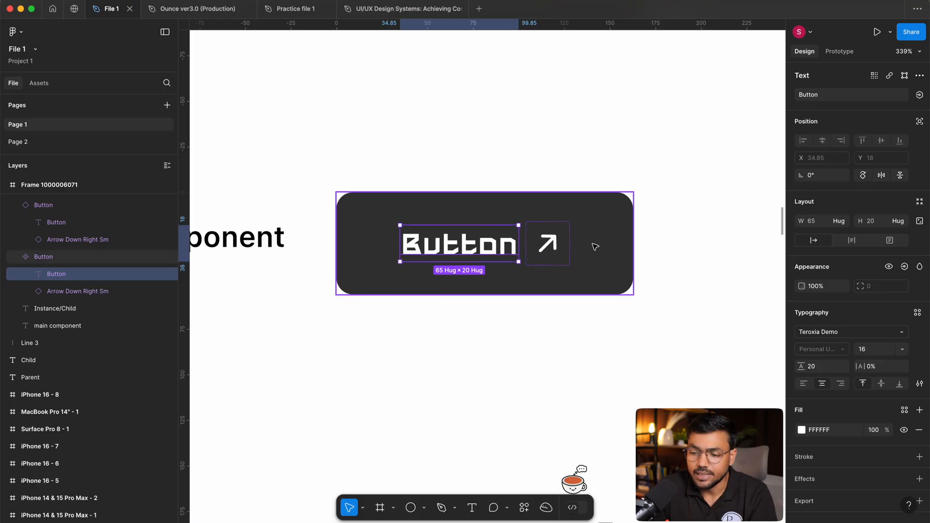
left_click(558, 248)
left_click(467, 247)
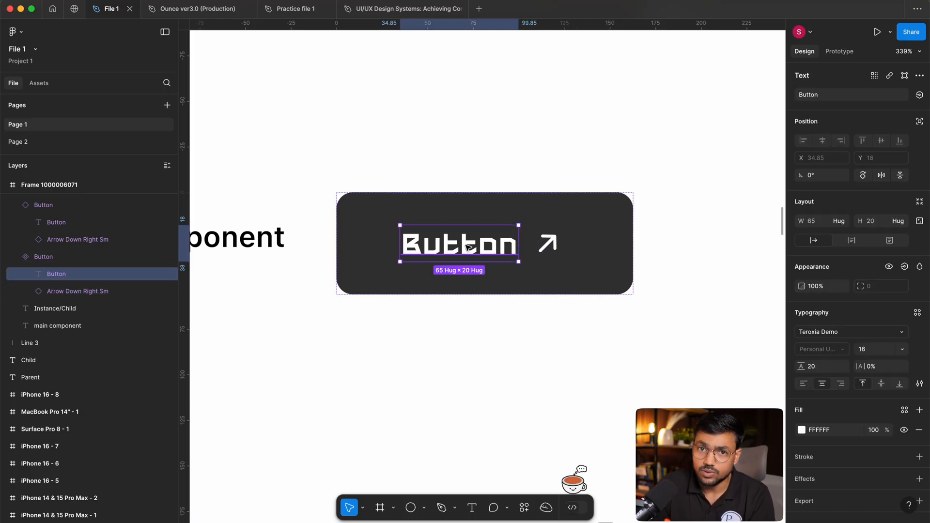
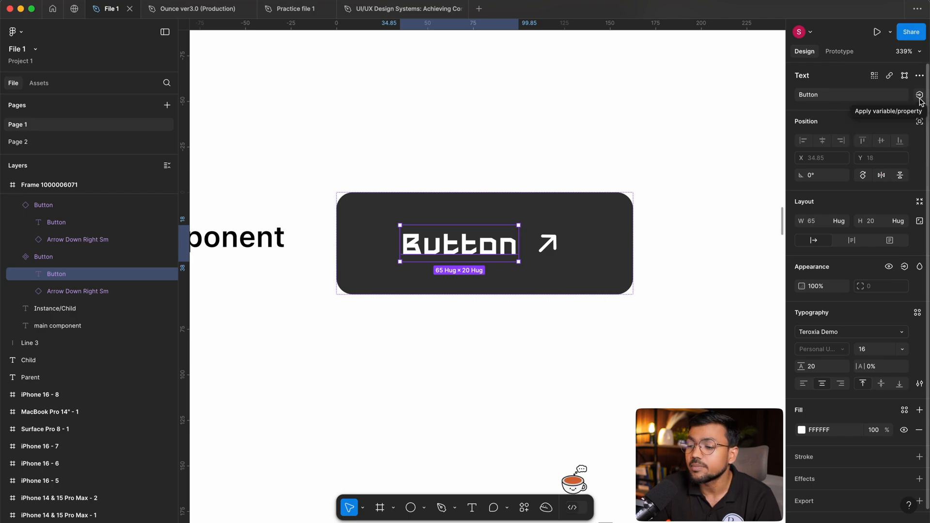
Try the text Download in the main button component's label and undo the change.
left_click(807, 94)
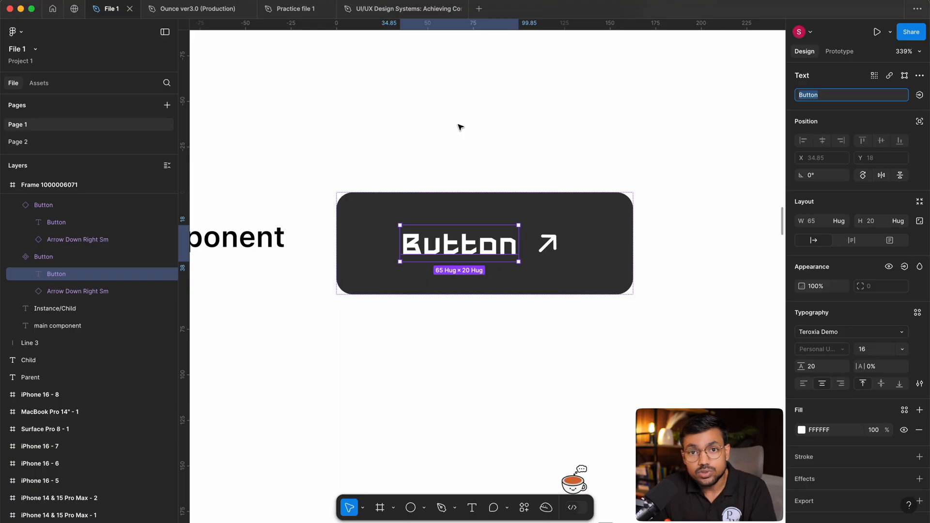
left_click(446, 238)
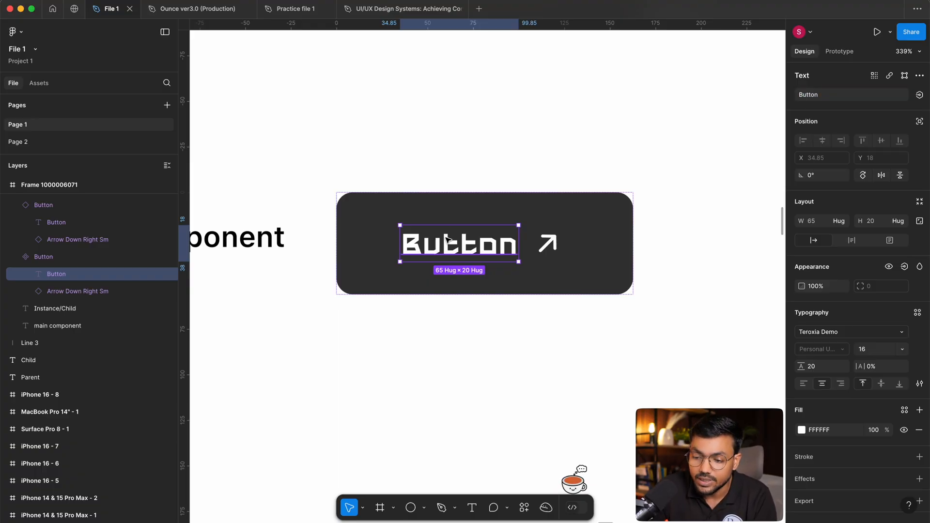
left_click(821, 99)
type("Downloa")
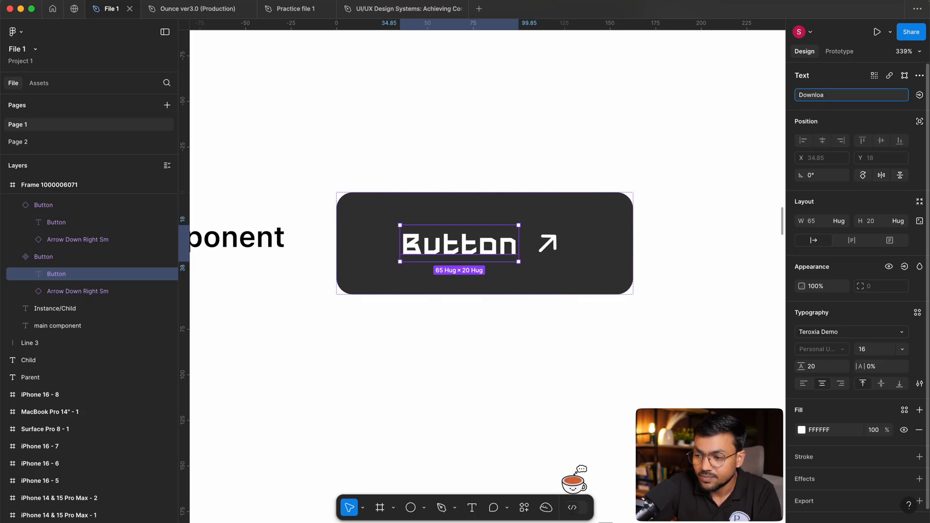
type("d")
key("Return")
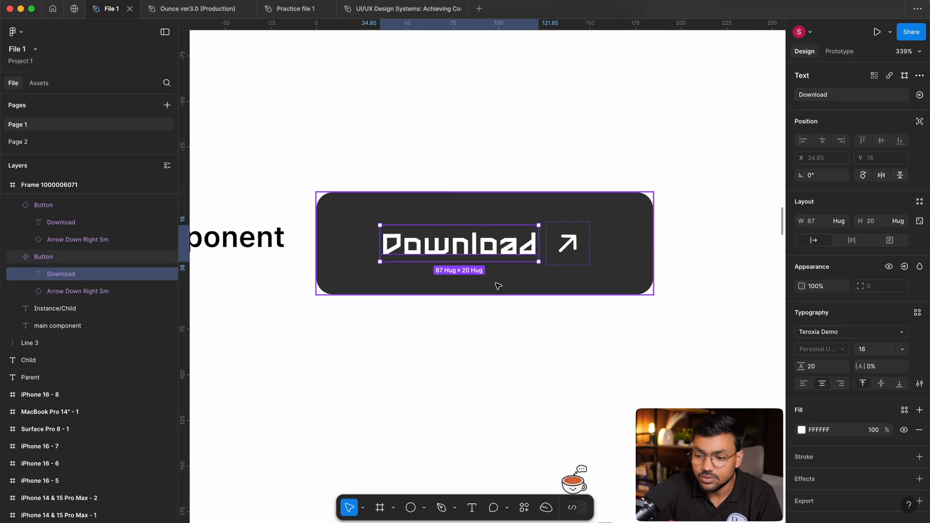
key("super+z")
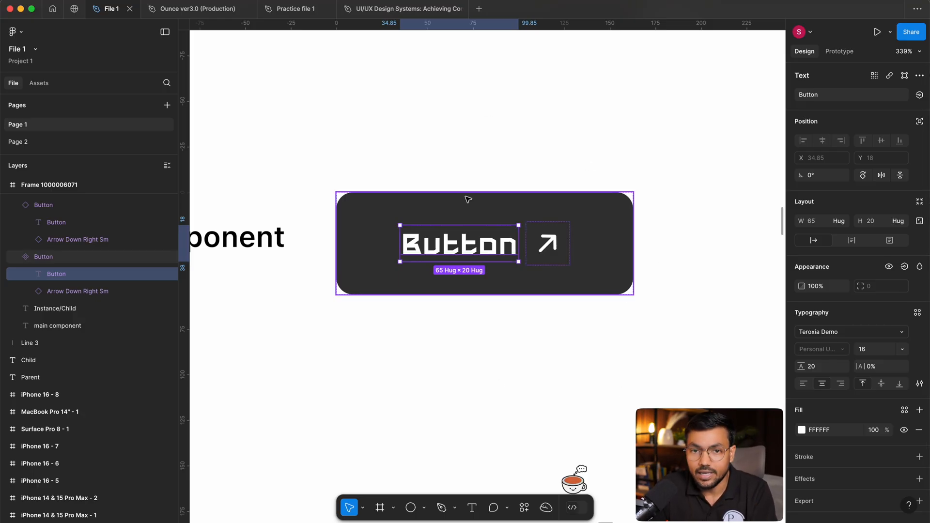
Create a component property named Show text with value True to control the visibility of the main component's text label.
left_click(904, 267)
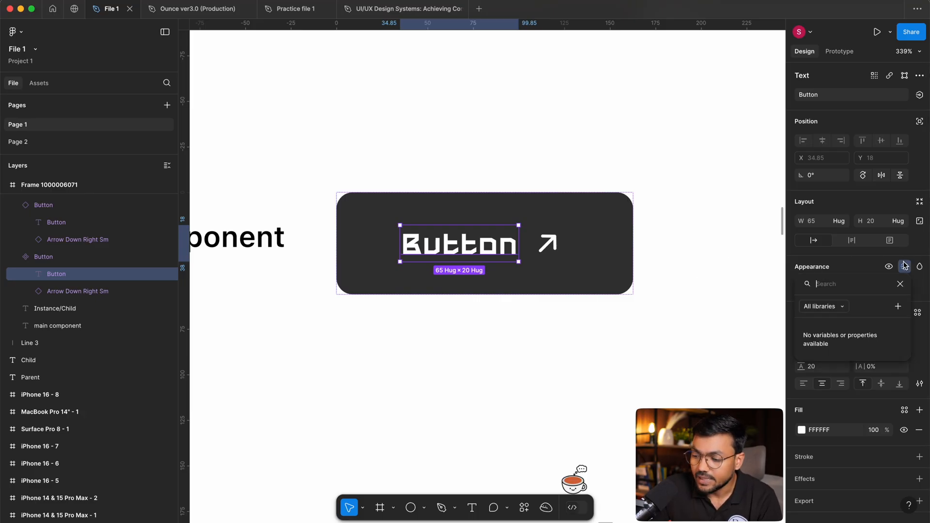
left_click(897, 307)
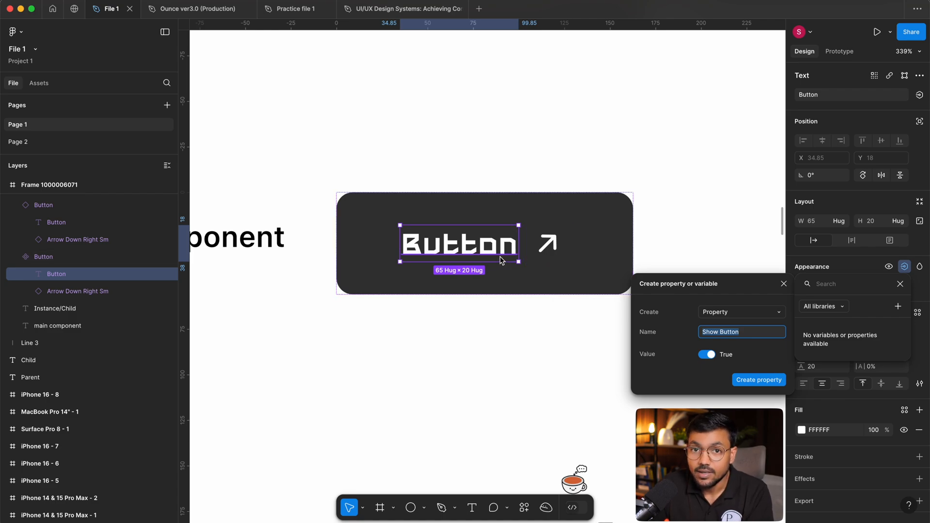
left_click(729, 313)
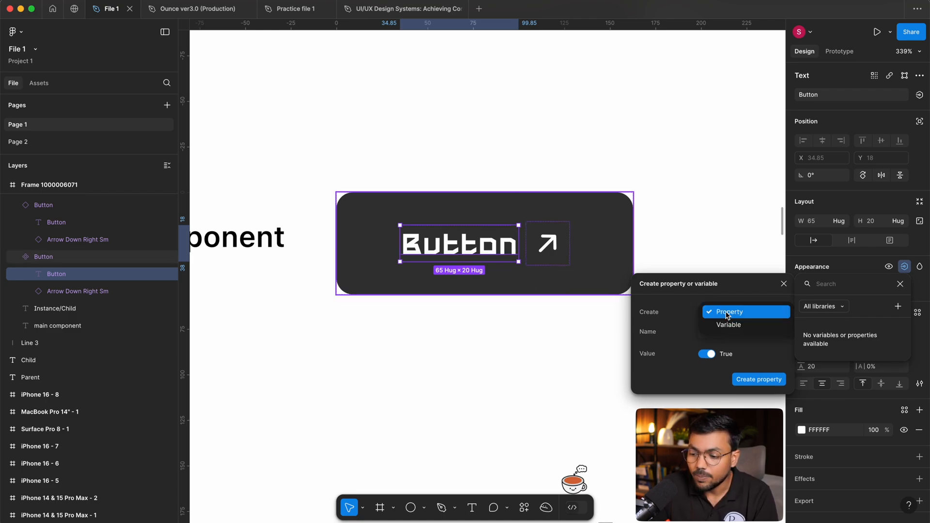
left_click(728, 282)
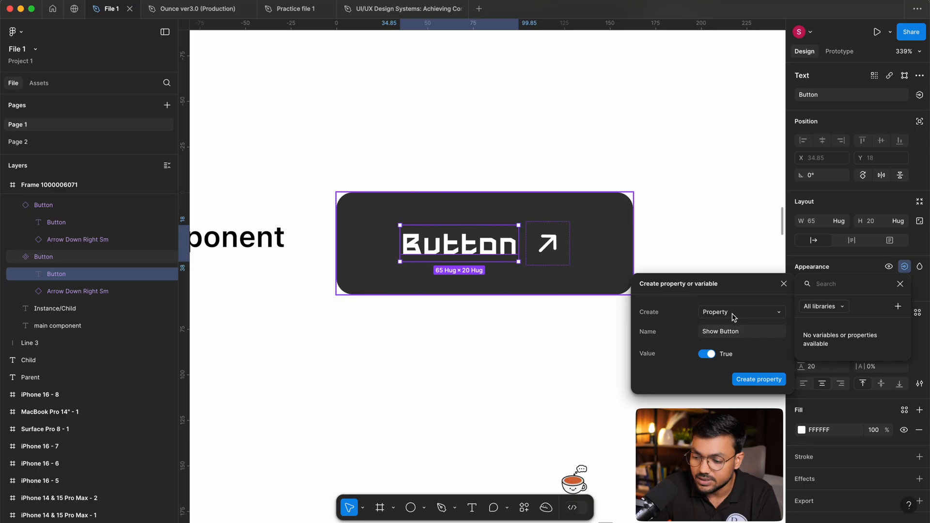
left_click(729, 332)
left_click_drag(754, 335, 692, 330)
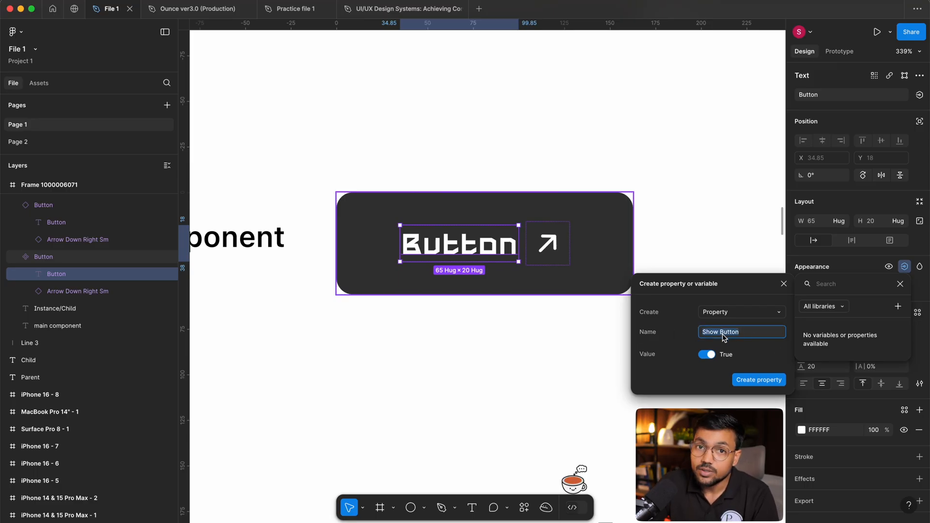
type("Sho")
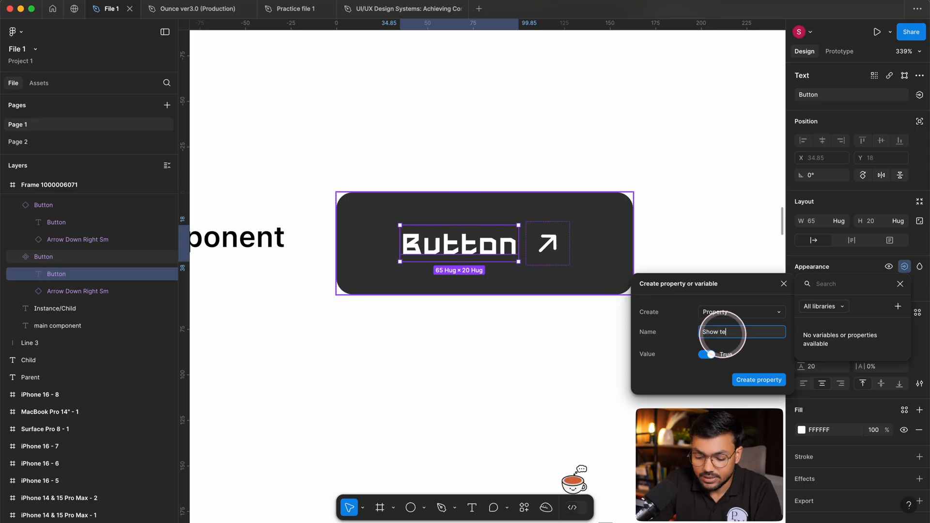
left_click(702, 370)
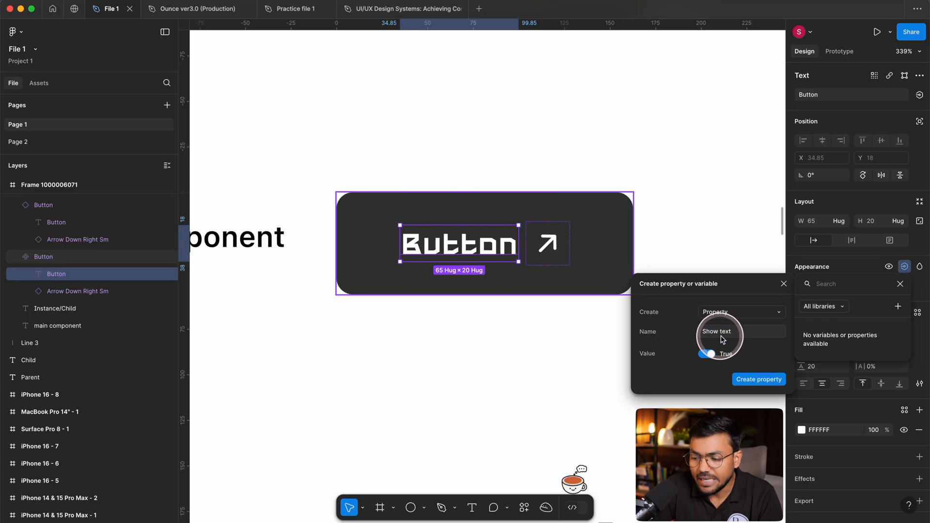
left_click(759, 379)
left_click(771, 243)
left_click(695, 213)
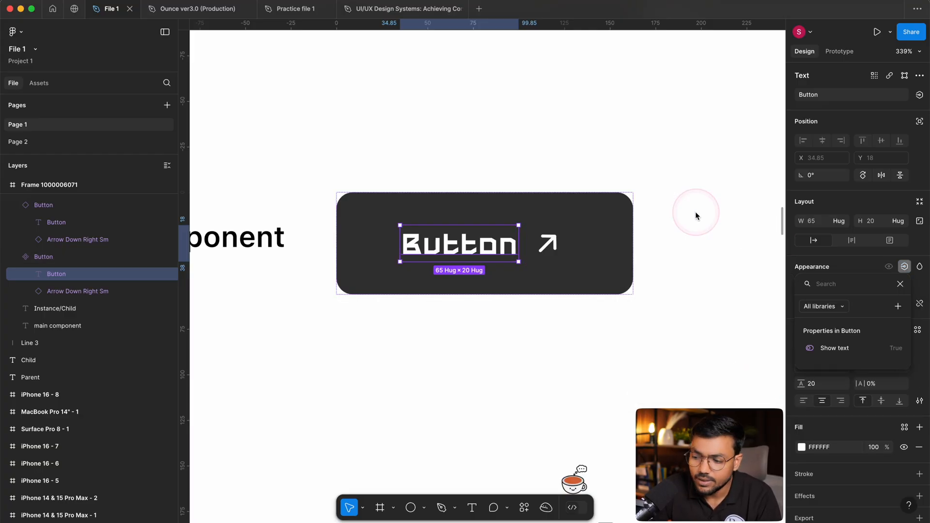
Create a component property named Show Icon with value True to control the visibility of the main component's arrow icon.
left_click(535, 247)
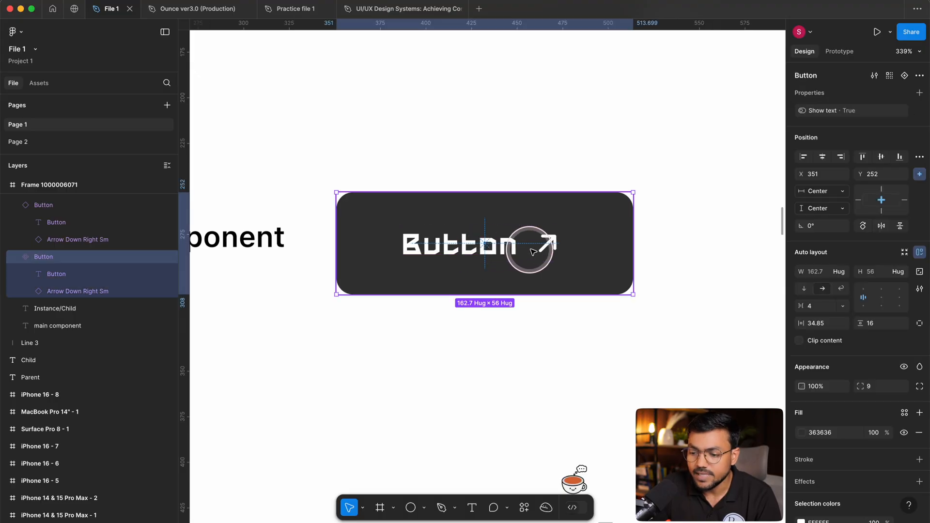
left_click(544, 246)
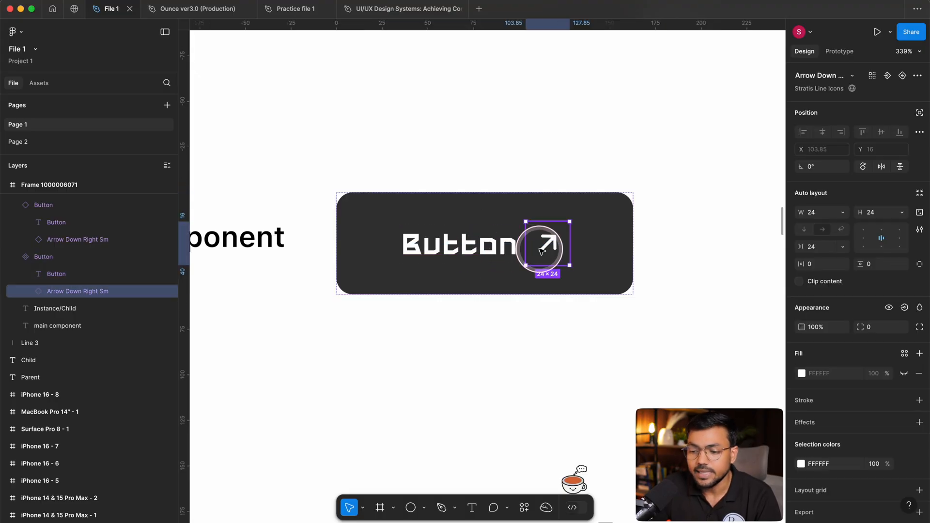
left_click(904, 307)
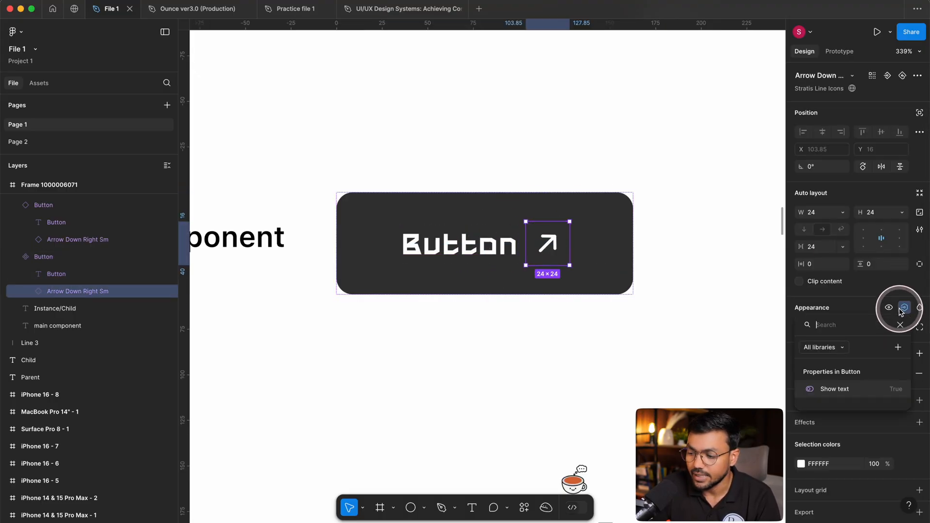
left_click(898, 348)
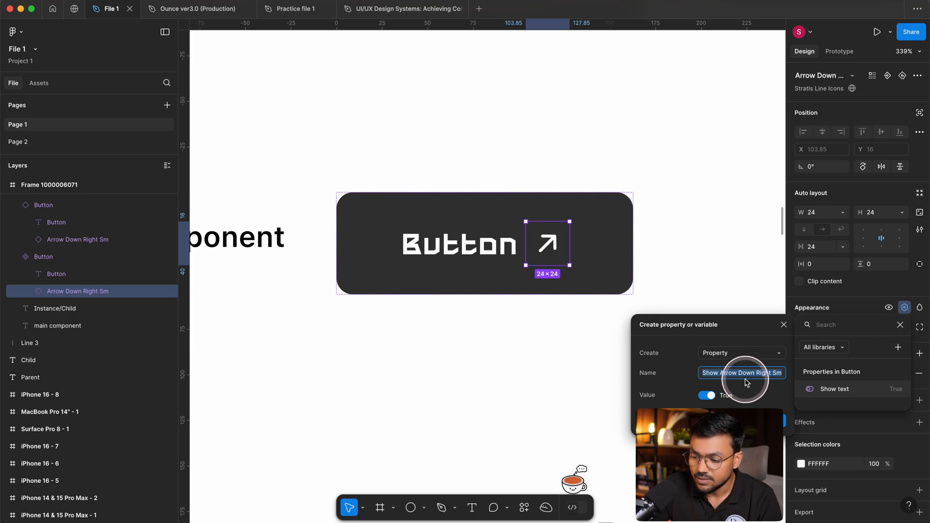
type("Show Icon")
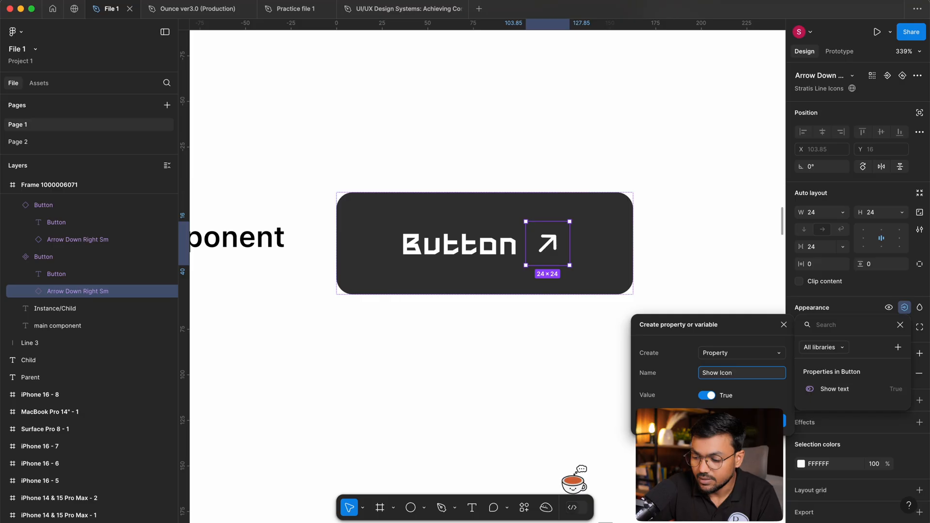
key("Return")
left_click(628, 403)
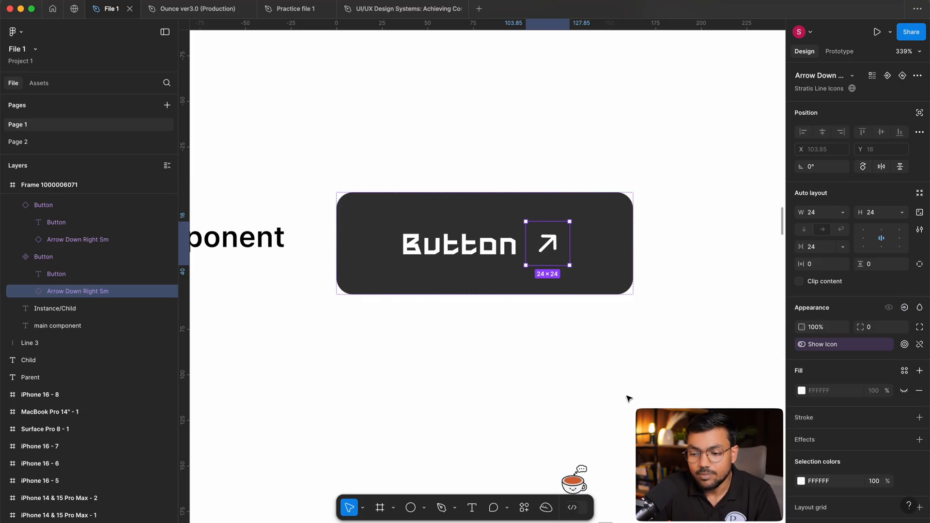
left_click(628, 398)
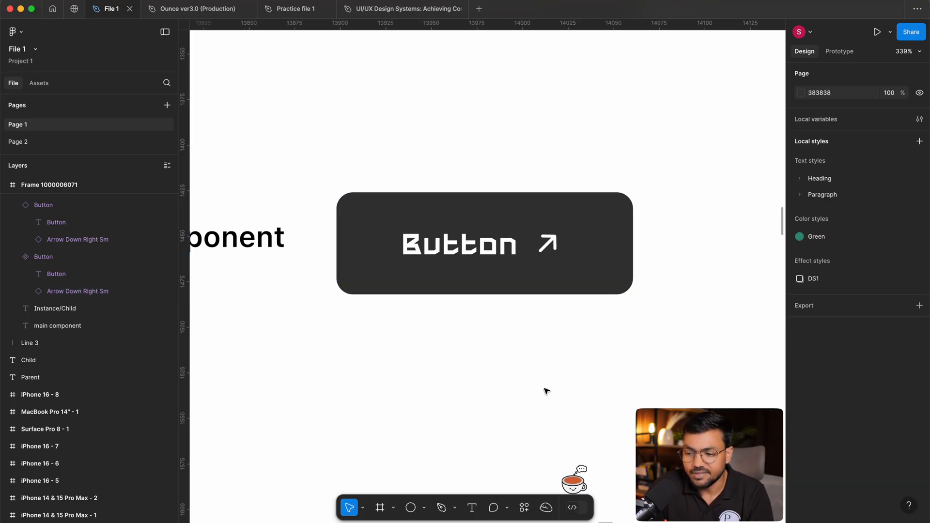
Duplicate the main button component directly below itself as an instance.
left_click(510, 272)
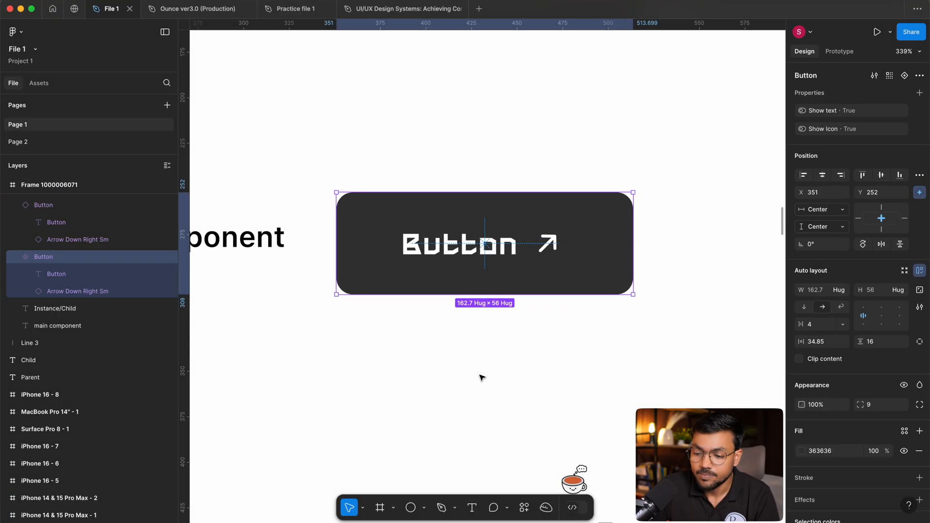
left_click(481, 376)
left_click(531, 244)
left_click_drag(523, 244, 542, 381)
key("super+z")
left_click_drag(490, 254, 496, 381, "alt")
scroll(701, 363, "down", 3)
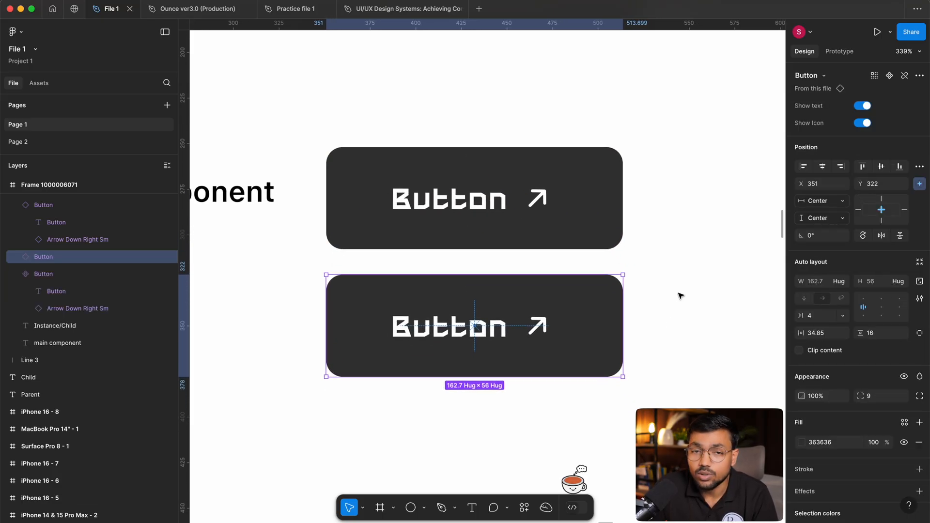
Turn off the Show text property on the new button instance.
left_click(705, 336)
left_click(533, 309)
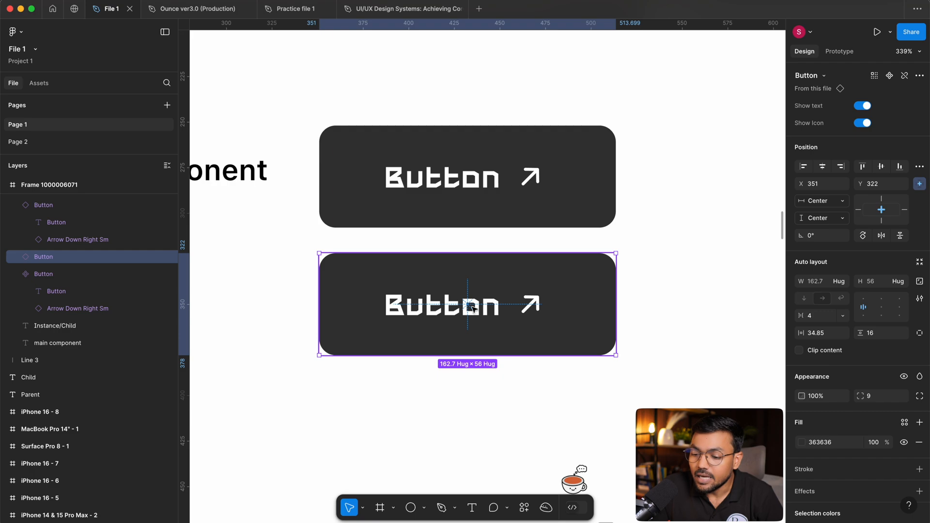
left_click(861, 108)
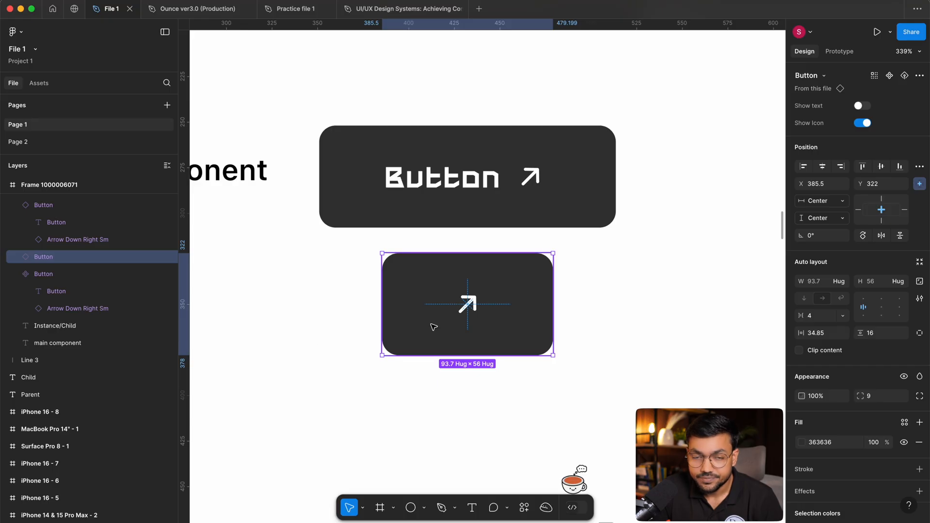
Expand the instance's layers and switch its text layer's visibility on and off repeatedly, leaving it visible.
left_click(17, 257)
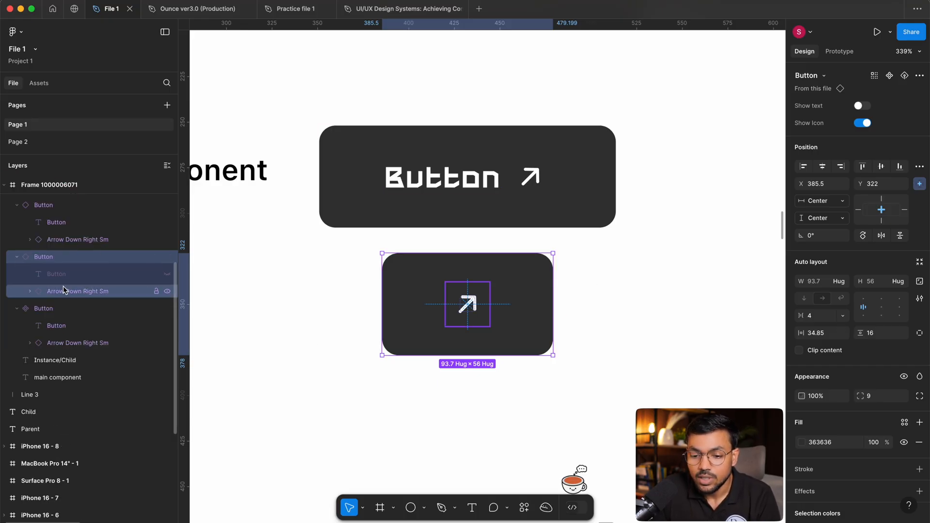
left_click(167, 275)
left_click(166, 275)
left_click(167, 275)
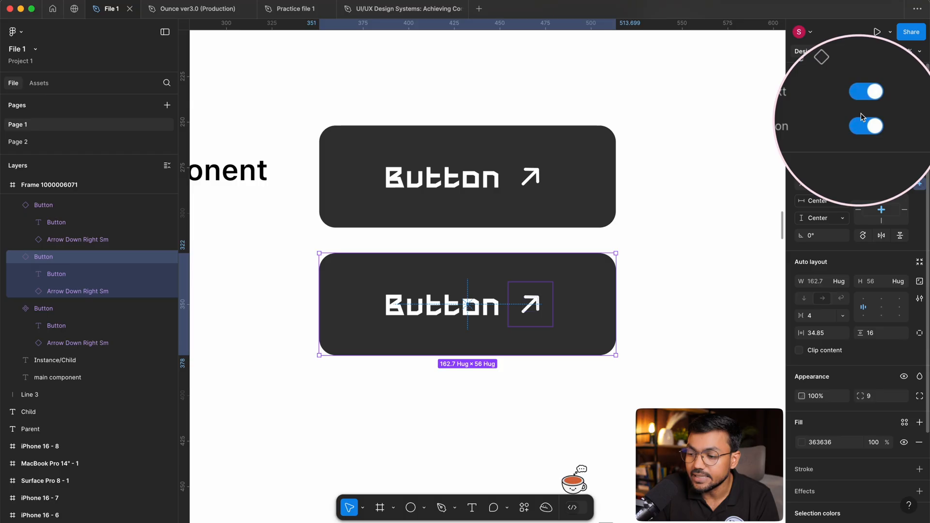
left_click(166, 276)
left_click(167, 275)
left_click(167, 275)
left_click(167, 275)
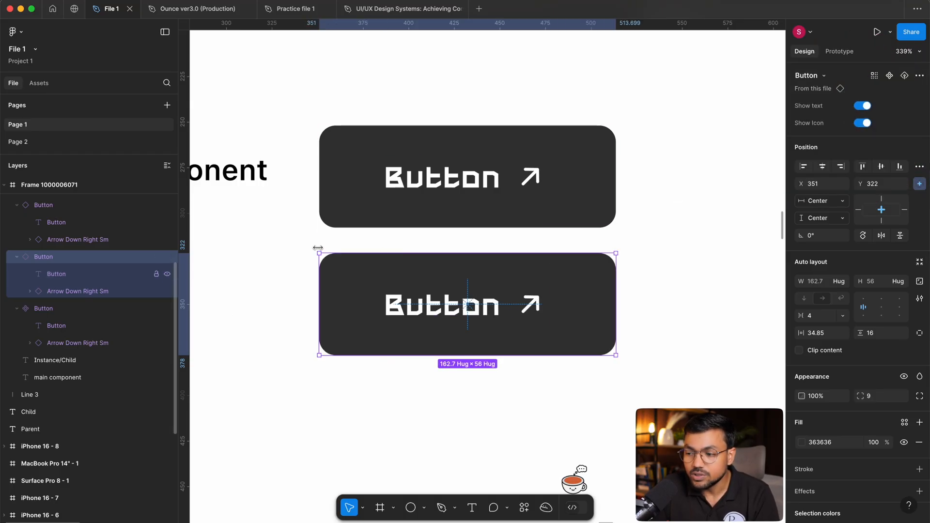
Toggle the instance's Show text property off and on repeatedly, leaving it on.
left_click(864, 106)
left_click(864, 106)
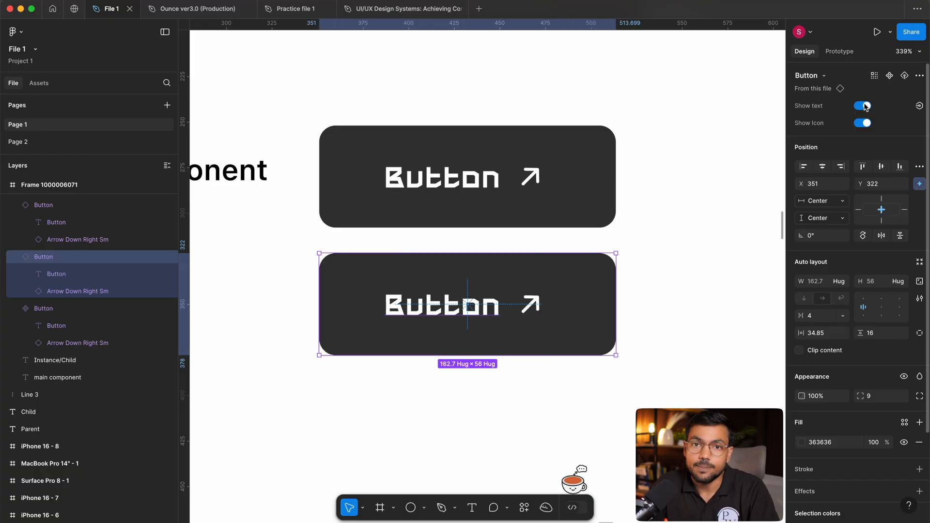
left_click(864, 106)
left_click(864, 106)
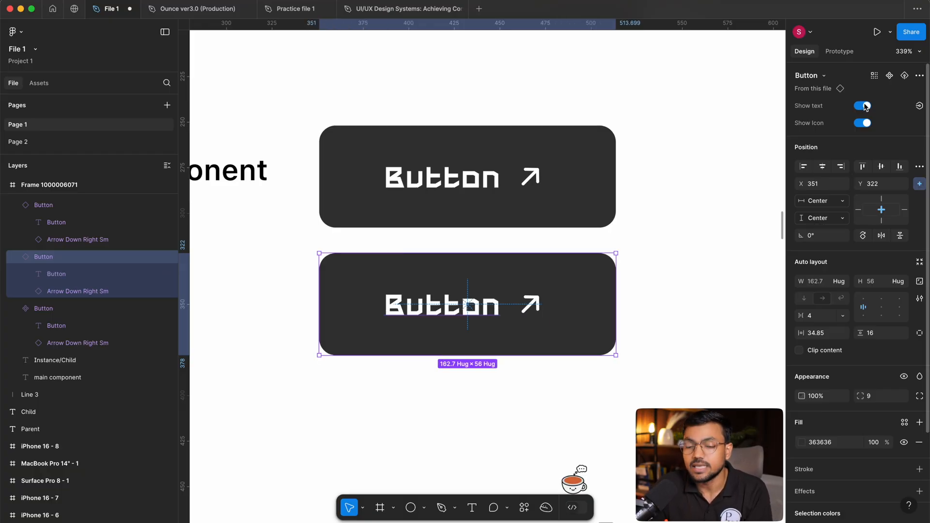
Turn off the Show Icon property on the instance below the main component to make it text-only.
left_click(702, 232)
scroll(706, 284, "up", 3)
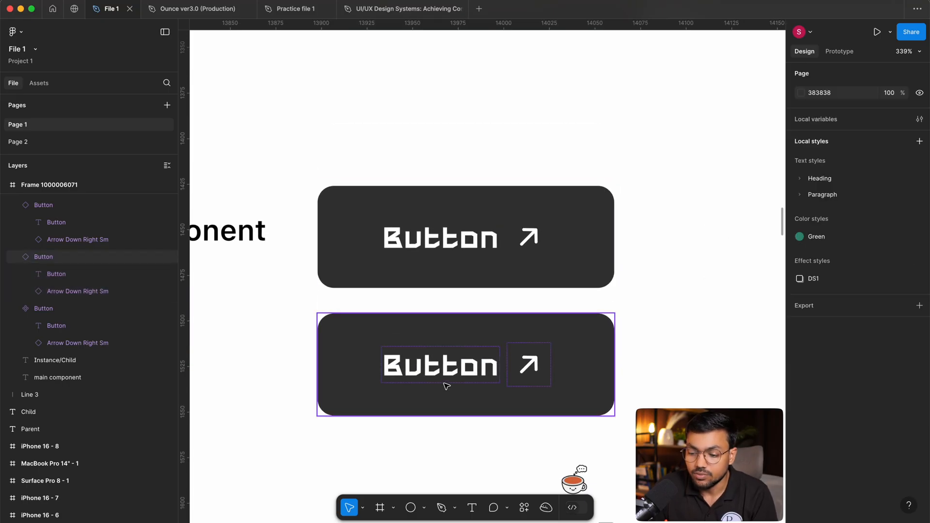
left_click(493, 356)
left_click(866, 126)
left_click(651, 310)
Duplicate the text-only instance above the main component, with Show Icon turned on and Show text turned off.
left_click_drag(533, 342, 533, 76)
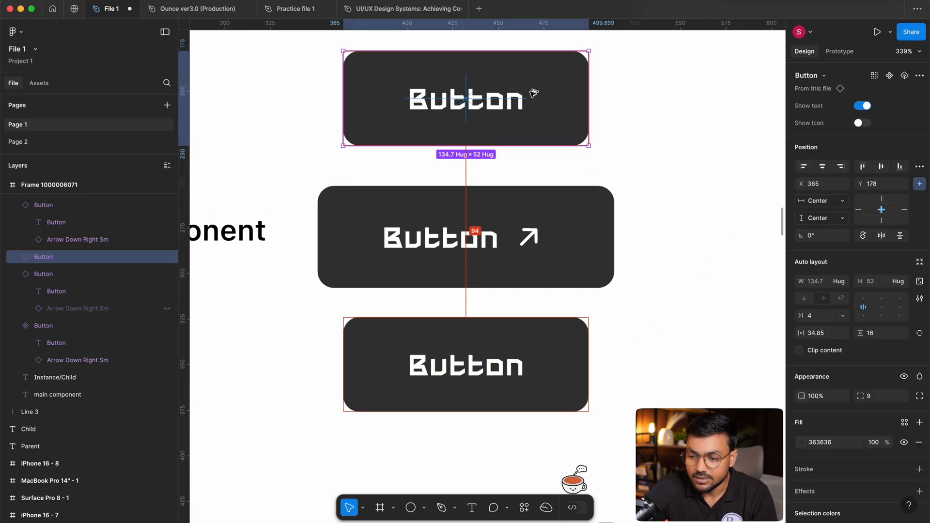
left_click(862, 123)
left_click(862, 106)
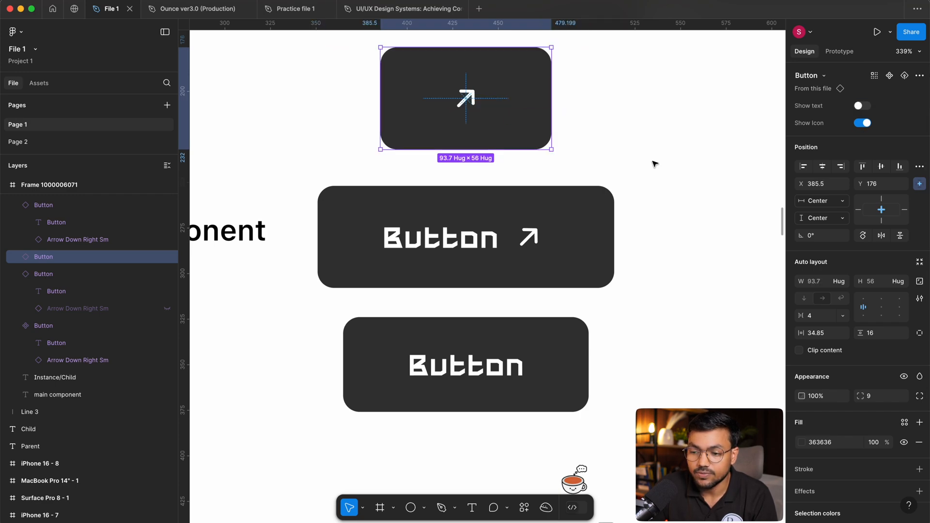
left_click(654, 163)
left_click(571, 192)
left_click(501, 128)
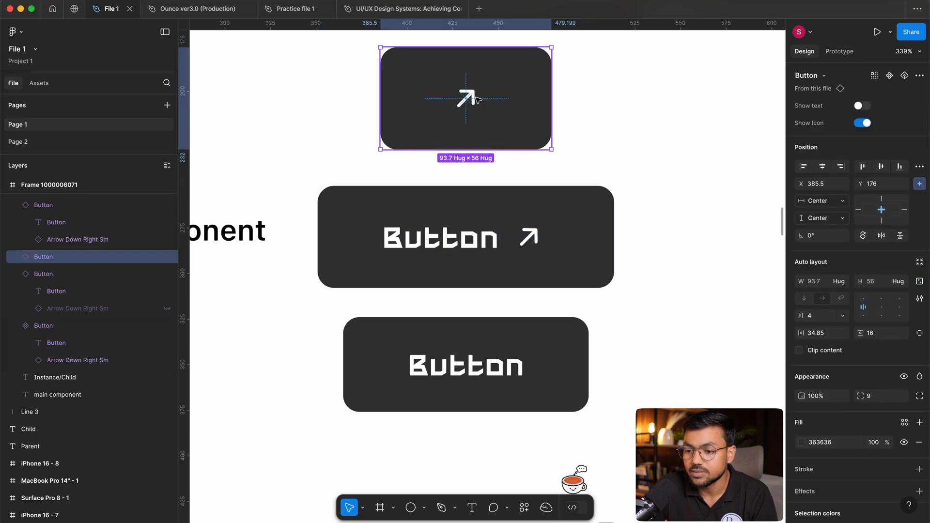
Duplicate the text-only instance below itself and turn on Show Icon so the copy has both text and arrow.
left_click(552, 431)
scroll(537, 387, "down", 2)
left_click_drag(515, 313, 514, 419)
left_click(862, 123)
scroll(489, 252, "down", 2)
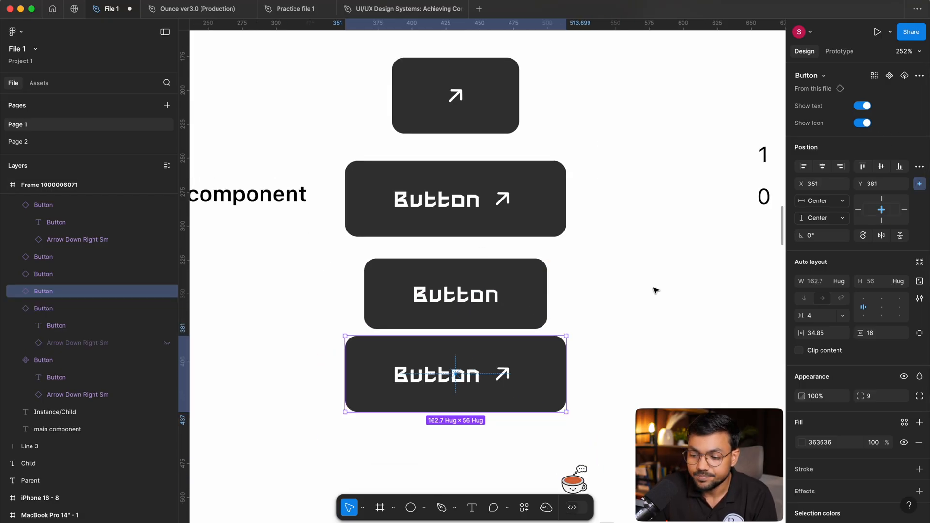
Move the lowest button instance down to widen the gap beneath the text-only instance.
left_click(655, 290)
left_click_drag(656, 291, 636, 261)
left_click_drag(471, 345, 470, 369)
left_click_drag(630, 295, 625, 322)
left_click_drag(718, 387, 451, 284)
left_click(599, 194)
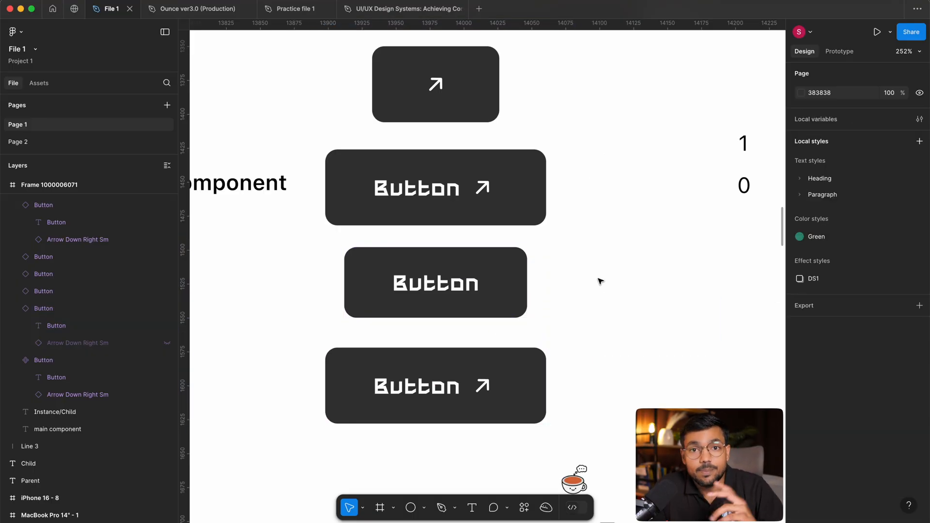
Move the text-only button instance slightly down, closer to the full instance below it.
left_click(468, 313)
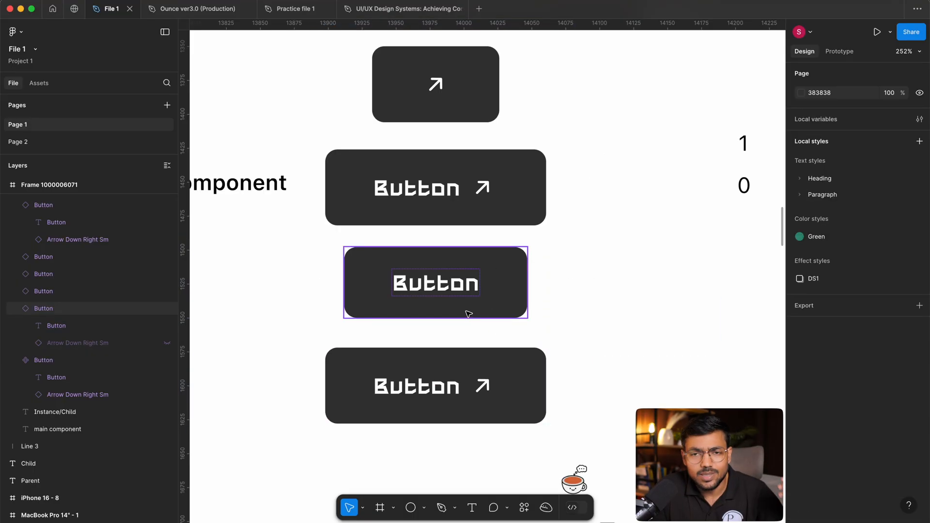
left_click(453, 303)
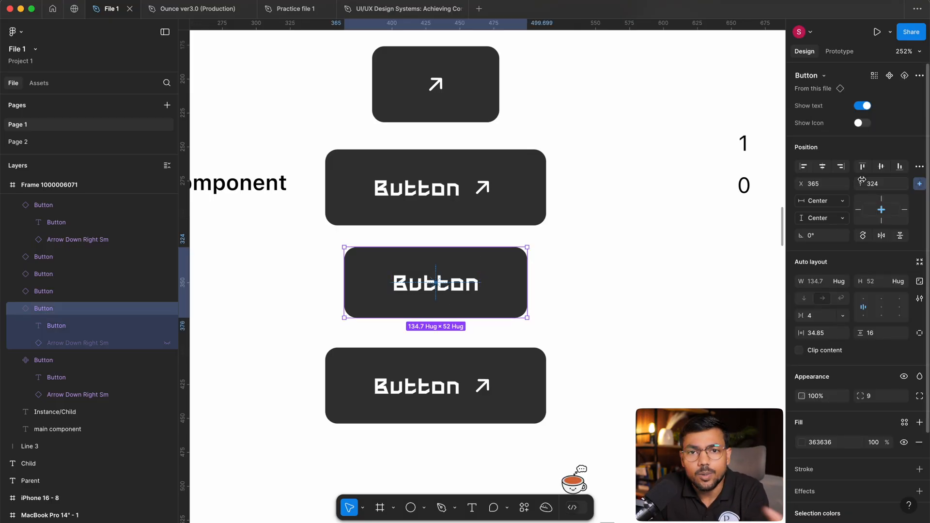
left_click(646, 286)
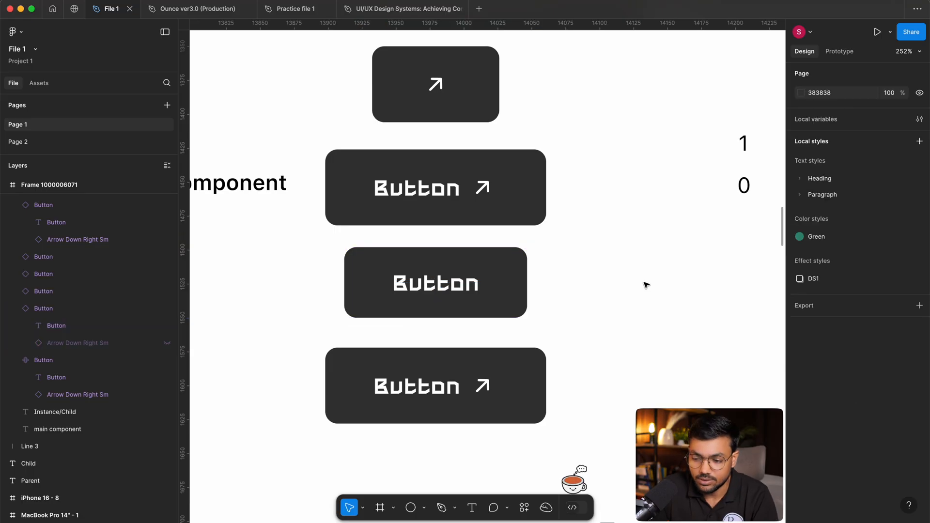
left_click_drag(332, 83, 555, 420)
left_click(633, 339)
left_click_drag(633, 339, 645, 322)
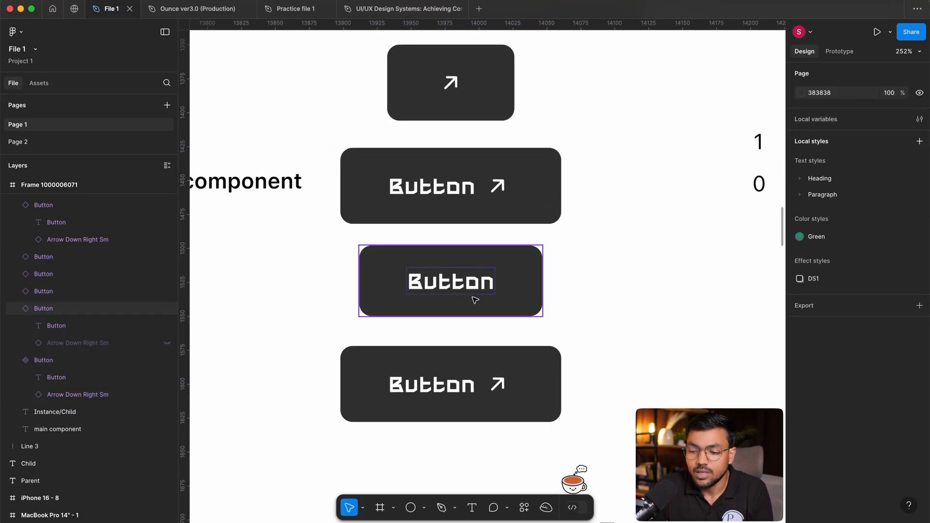
left_click_drag(470, 300, 470, 309)
left_click(644, 289)
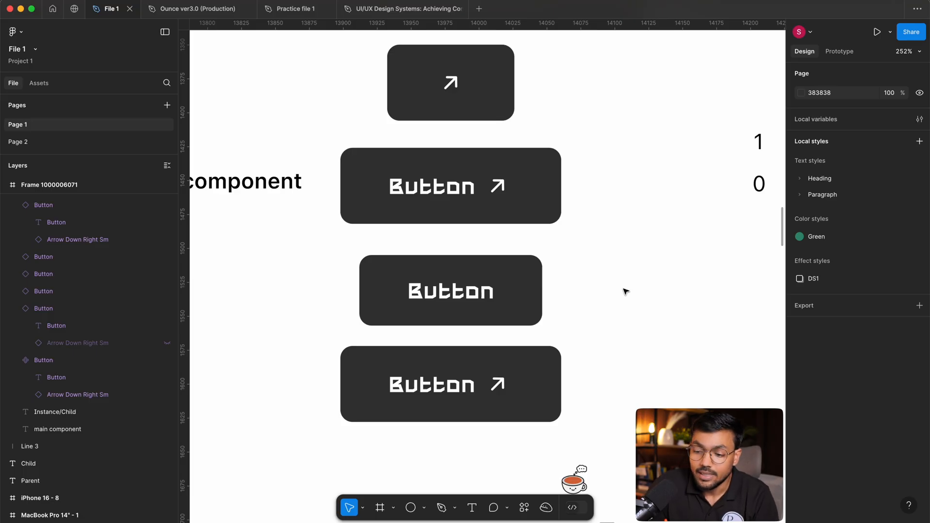
Examine the three stacked green button designs: medium green, dark green and pale green.
scroll(624, 289, "up", 2)
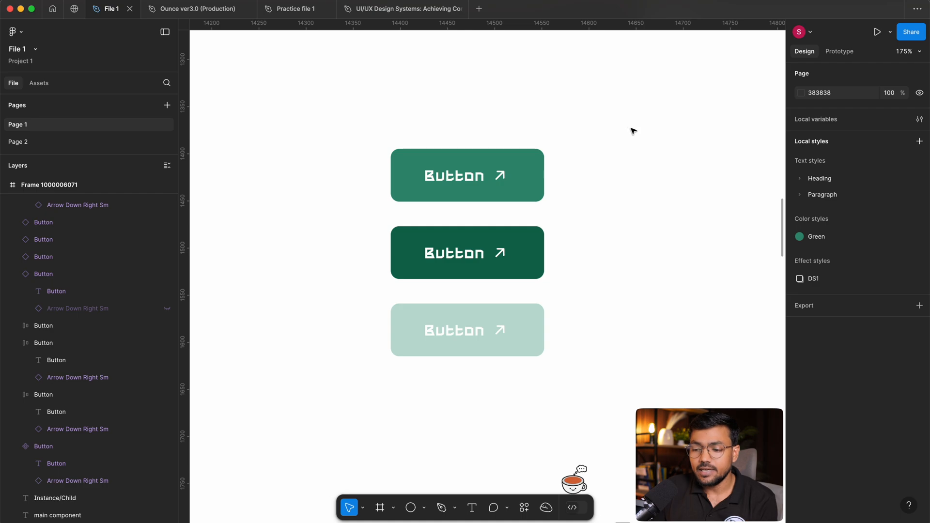
left_click_drag(629, 128, 538, 276)
left_click_drag(457, 371, 459, 374)
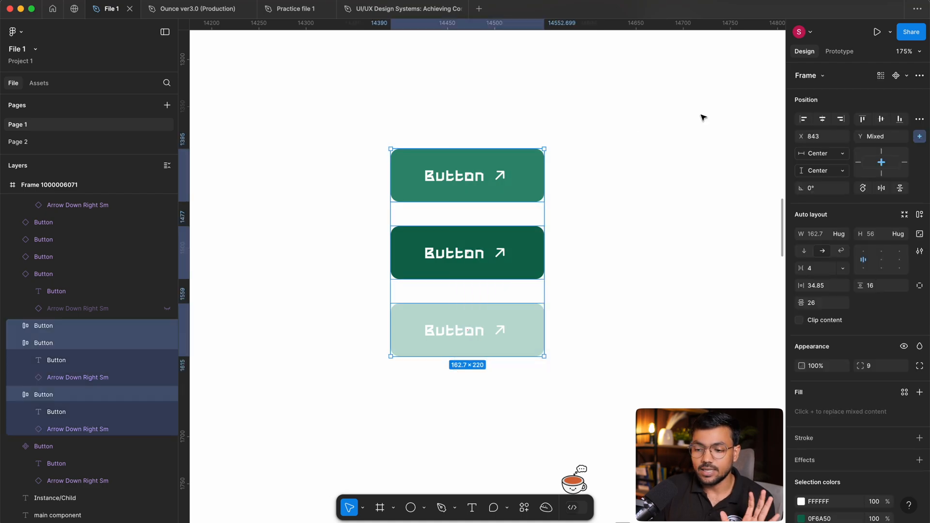
left_click(703, 118)
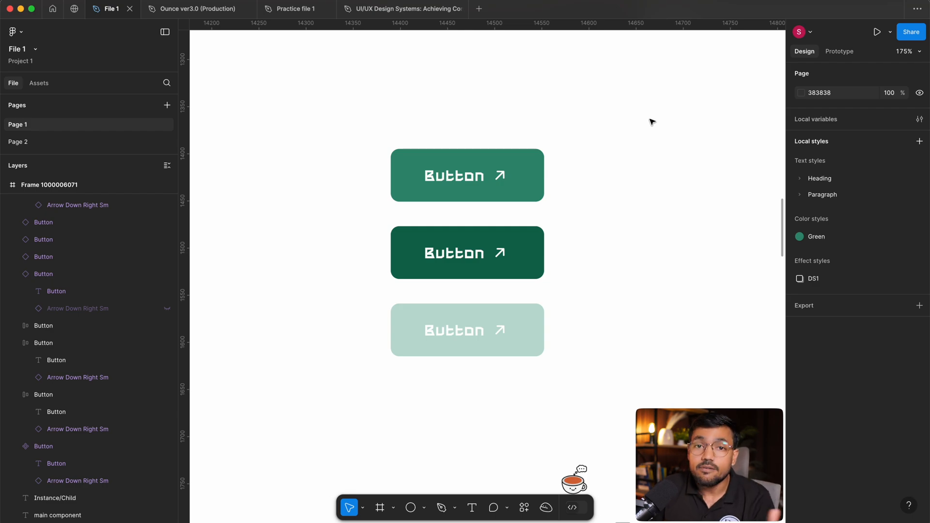
left_click_drag(651, 121, 654, 353)
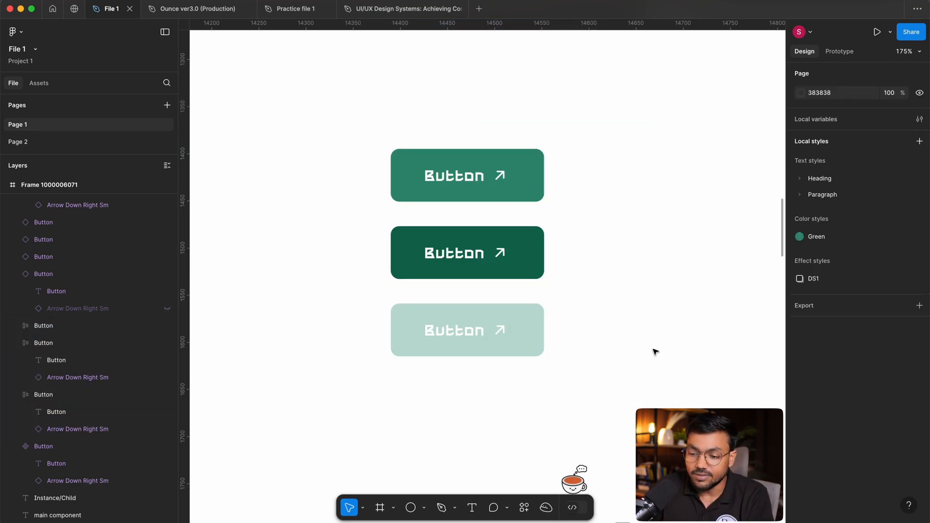
left_click_drag(588, 79, 482, 345)
left_click(622, 278)
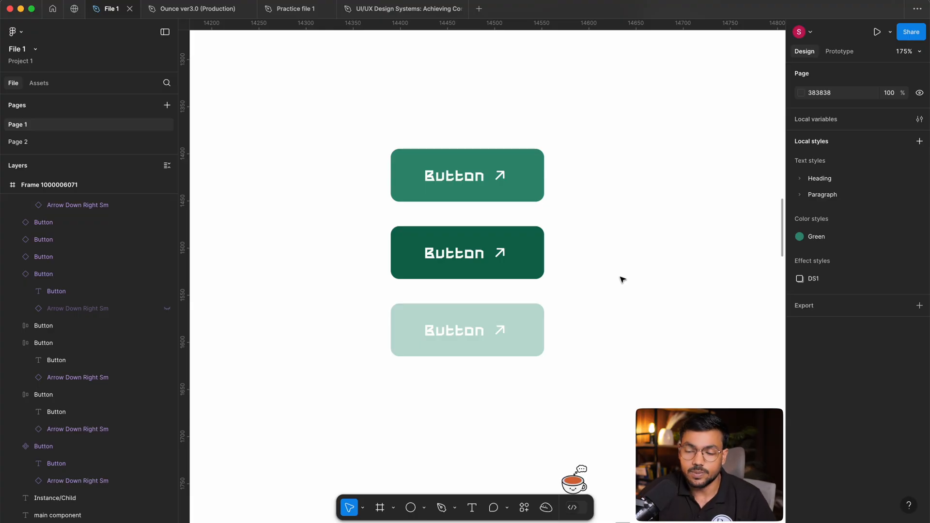
left_click_drag(589, 149, 509, 344)
left_click(648, 349)
scroll(647, 349, "left", 1)
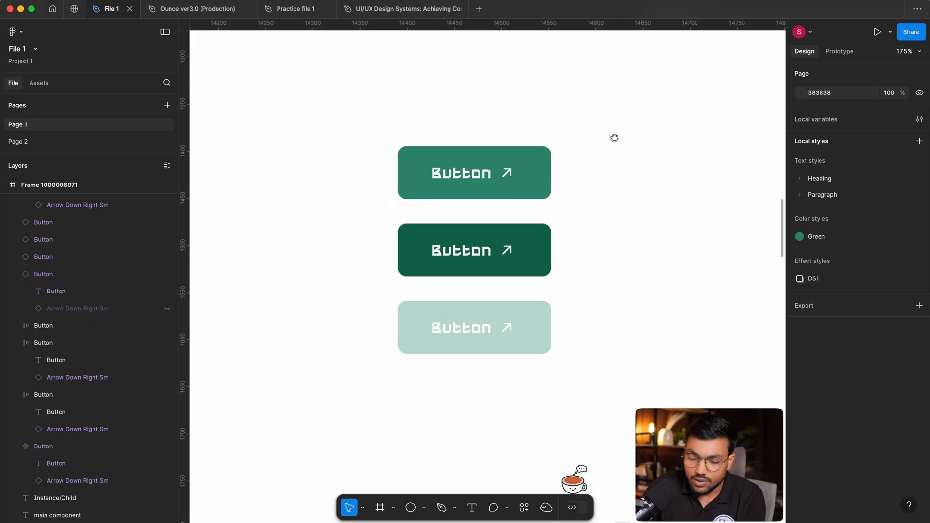
Duplicate the medium green button twice, placing the copies side by side to the right of the three stacked green buttons.
left_click_drag(625, 141, 427, 224)
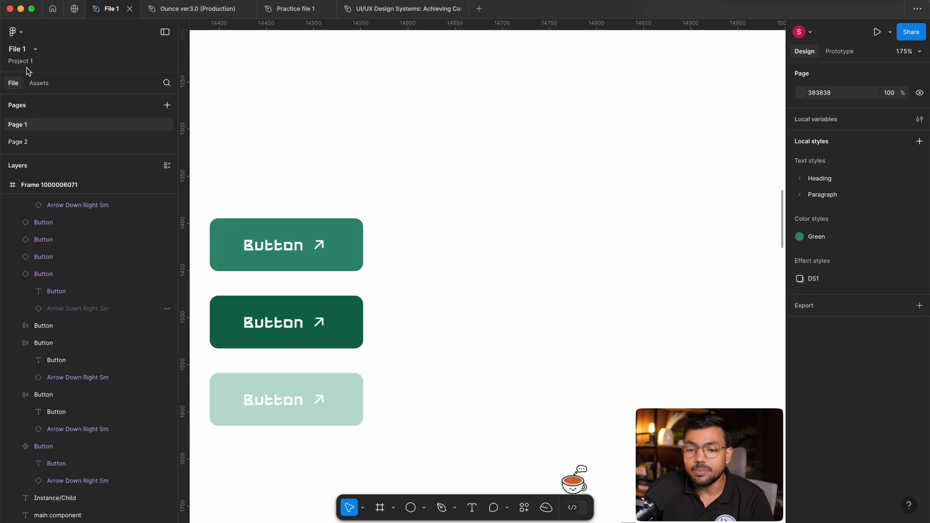
scroll(423, 224, "left", 3)
scroll(424, 224, "down", 2)
left_click_drag(319, 215, 747, 215)
left_click_drag(705, 339, 603, 353)
left_click_drag(517, 236, 503, 235)
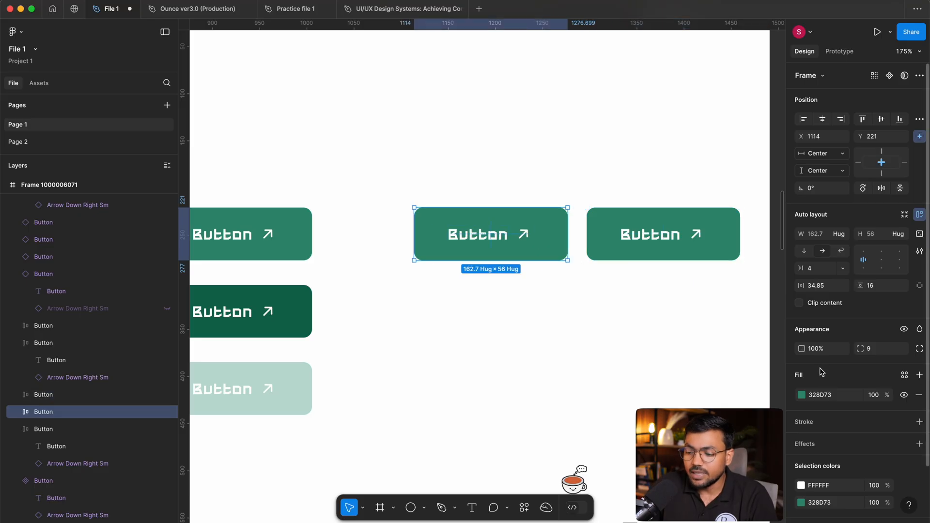
Fill the left copy of the green button with gray 8A8A8A and move it closer to the green copy.
left_click(801, 395)
left_click_drag(676, 349, 650, 330)
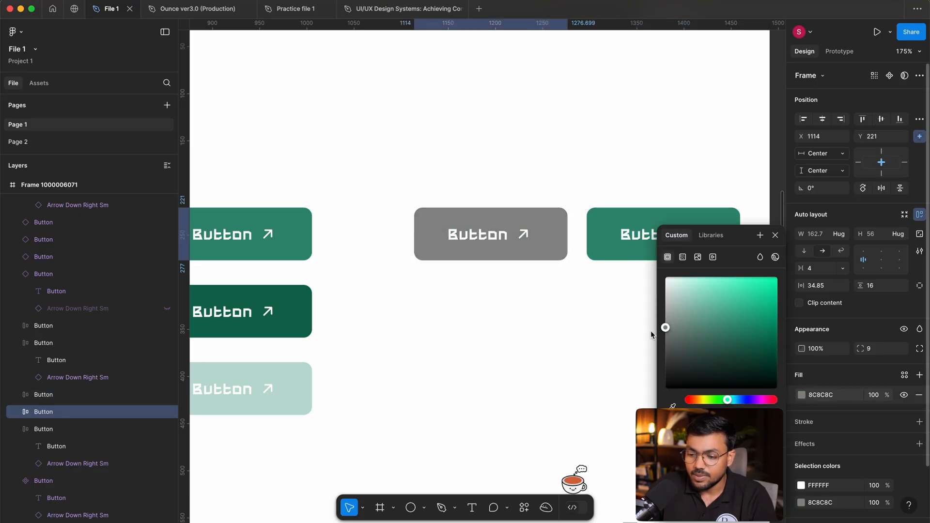
left_click(633, 337)
left_click(502, 260)
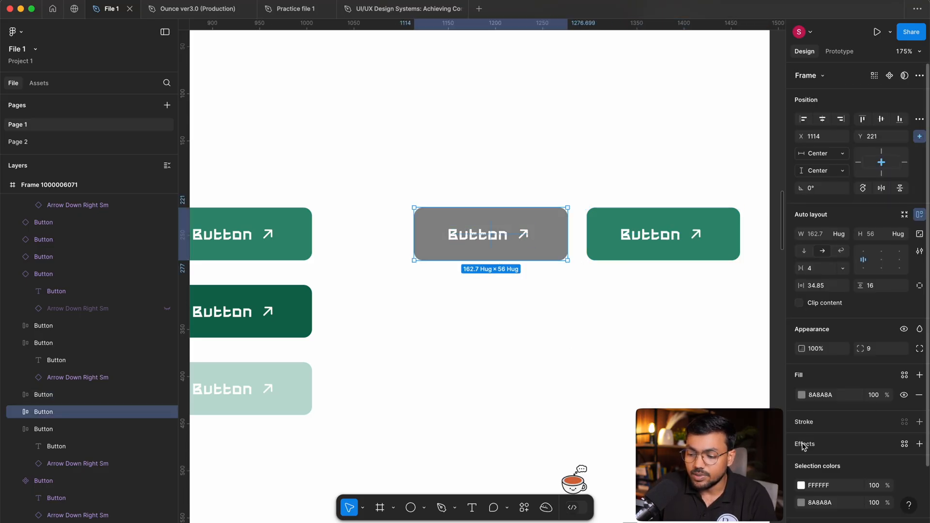
left_click_drag(584, 320, 519, 327)
mouse_move(400, 226)
left_mouse_down()
mouse_move(423, 238)
mouse_move(413, 234)
left_mouse_up()
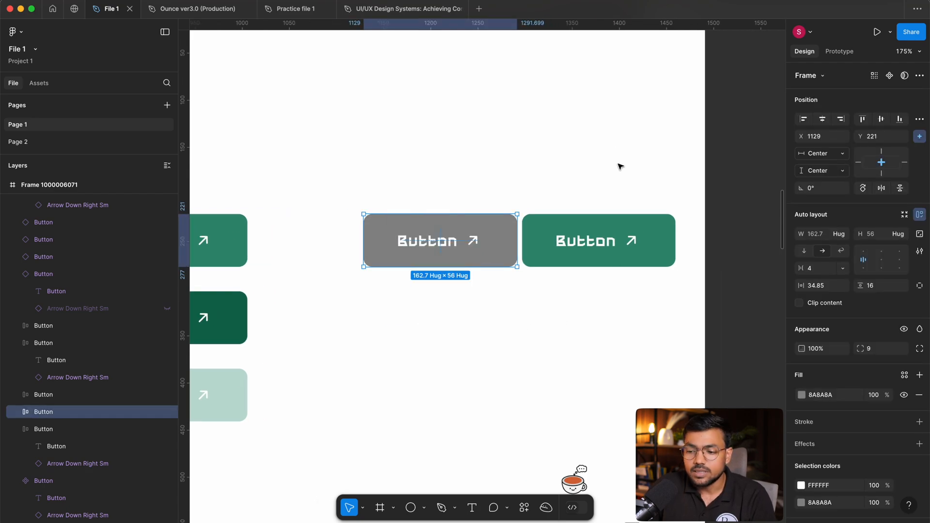
left_click(608, 260)
left_click(624, 320)
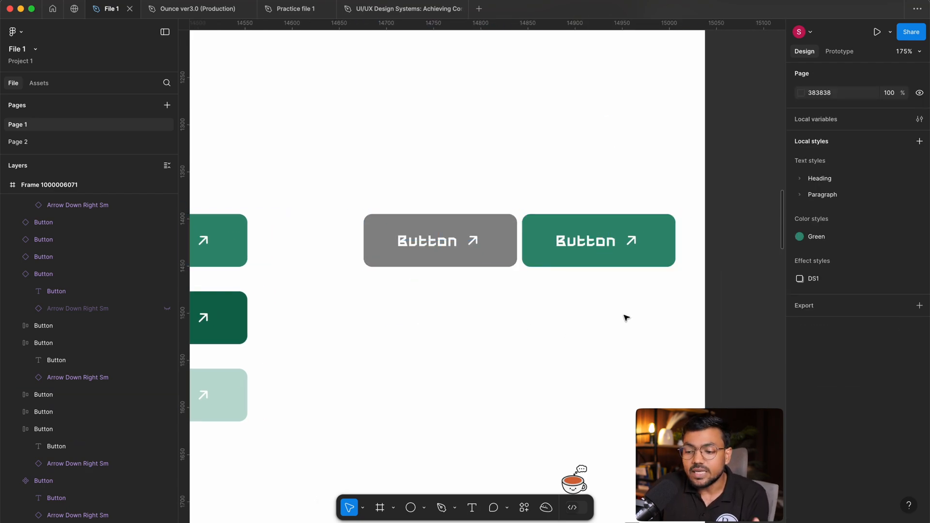
double_click(604, 243)
key("Return")
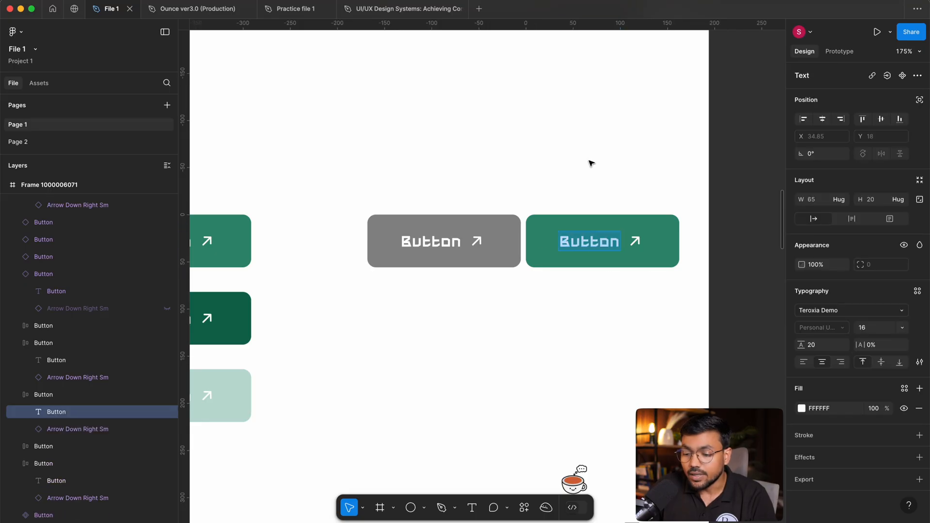
key("Escape")
double_click(419, 244)
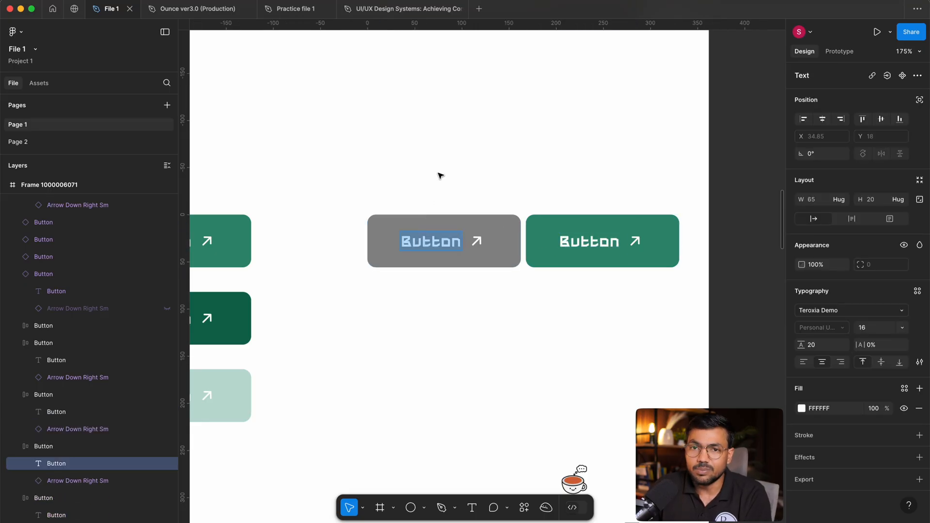
key("Escape")
left_click_drag(473, 146, 449, 302)
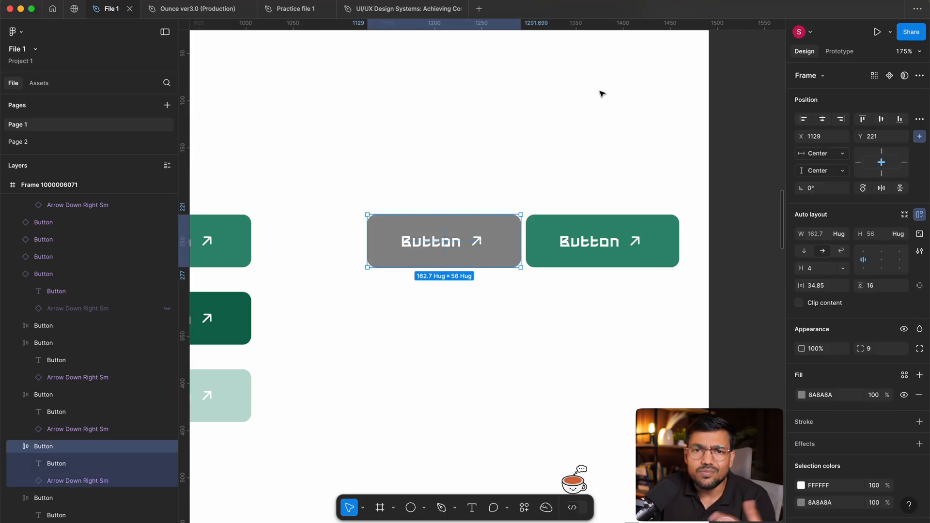
left_click(447, 187)
left_click_drag(548, 157, 608, 291)
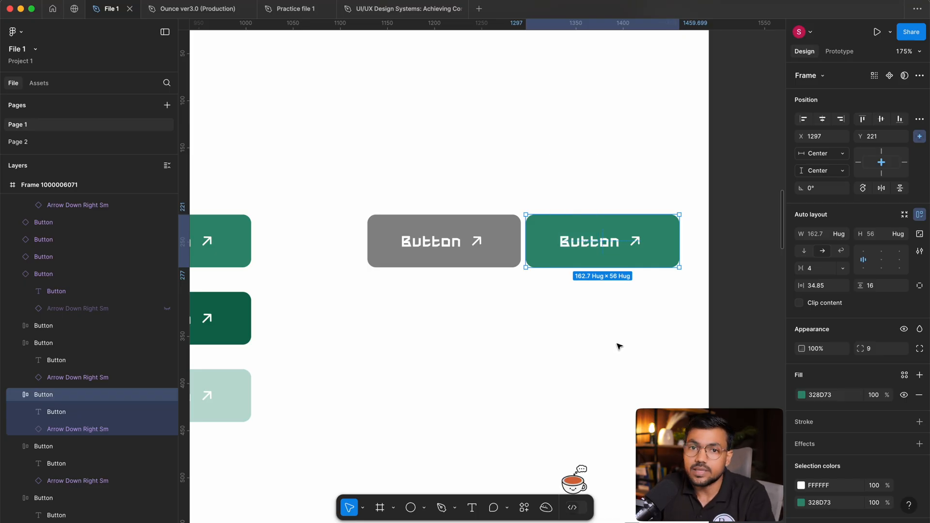
scroll(620, 341, "left", 3)
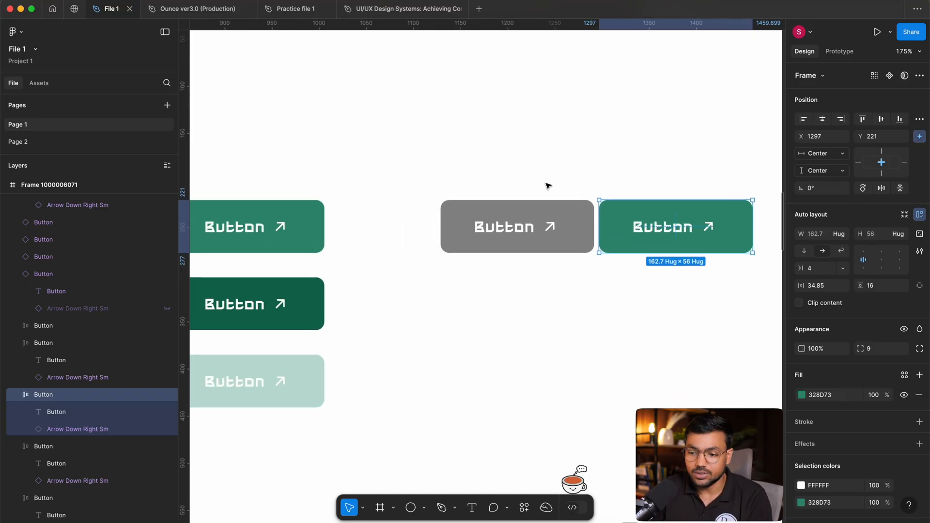
Add an inside stroke of width 1 in CECECE to the gray button, change its fill to ECECEC and hide the fill.
left_click(524, 216)
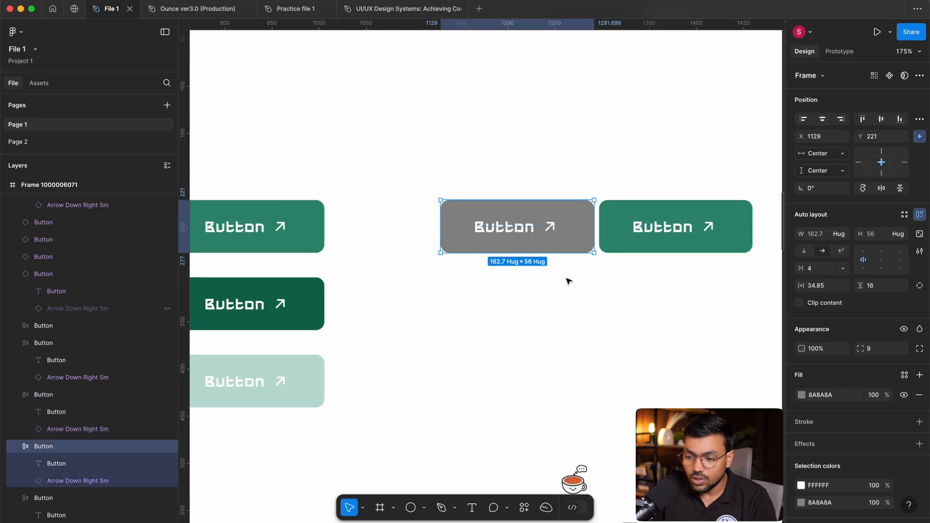
left_click(808, 423)
left_click(904, 395)
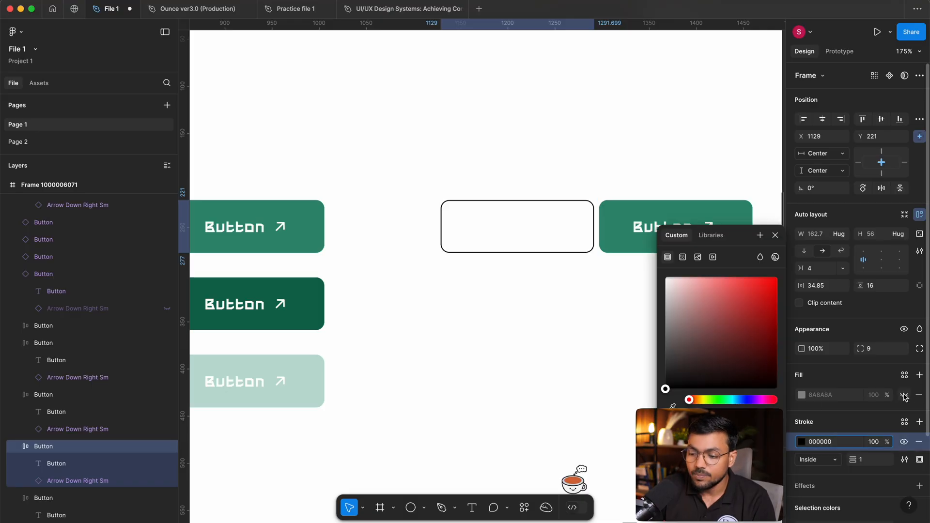
left_click(801, 395)
left_click_drag(667, 324, 630, 286)
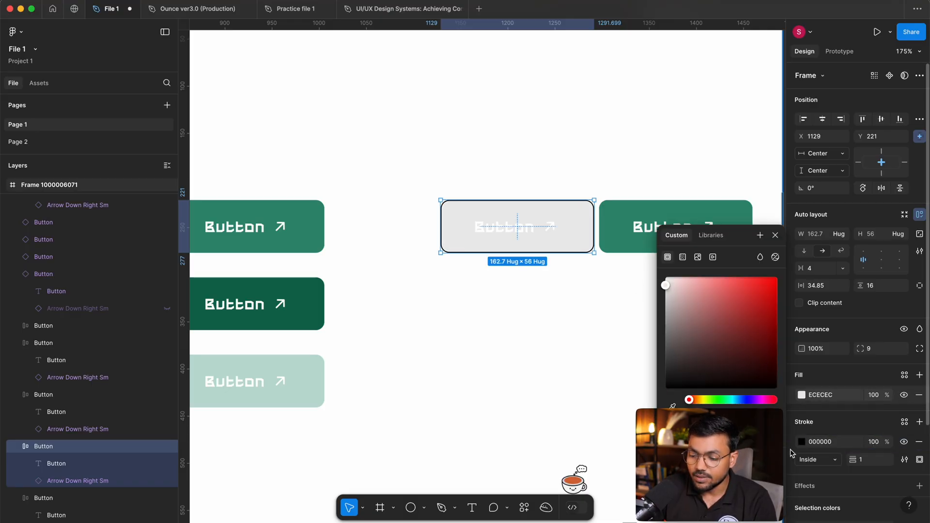
left_click(801, 441)
mouse_move(716, 326)
left_mouse_down()
mouse_move(556, 271)
mouse_move(544, 307)
mouse_move(539, 301)
left_mouse_up()
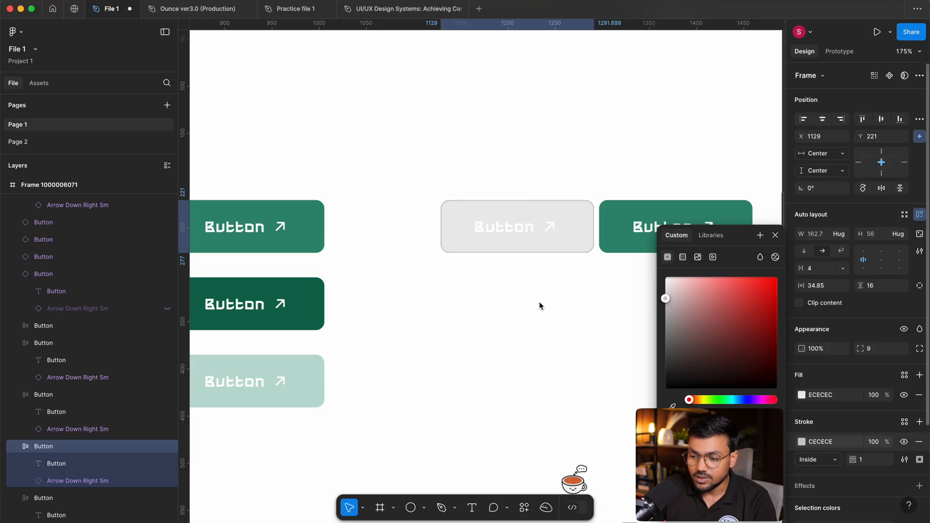
left_click(903, 396)
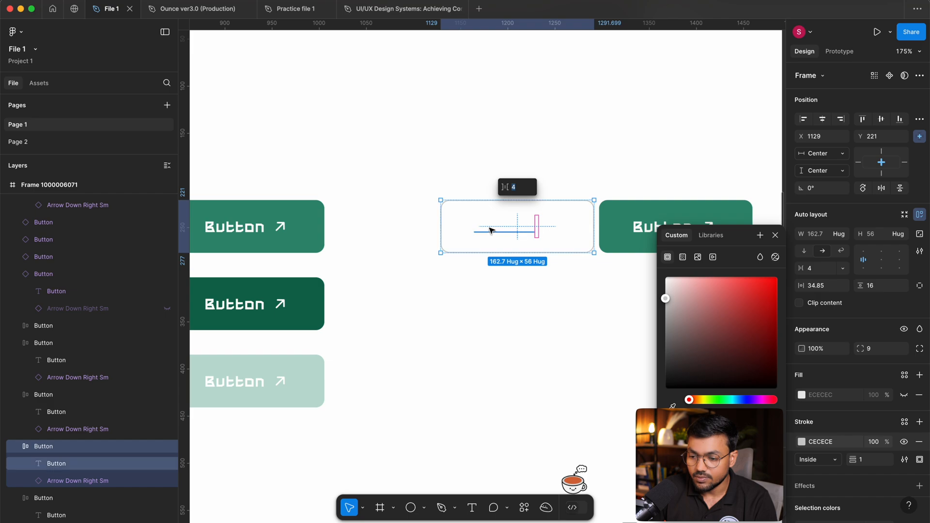
Change the outlined button's label and arrow color to near-black and move the button left for an 11 px gap to the green copy.
double_click(491, 230)
left_click(554, 242)
scroll(831, 474, "down", 3)
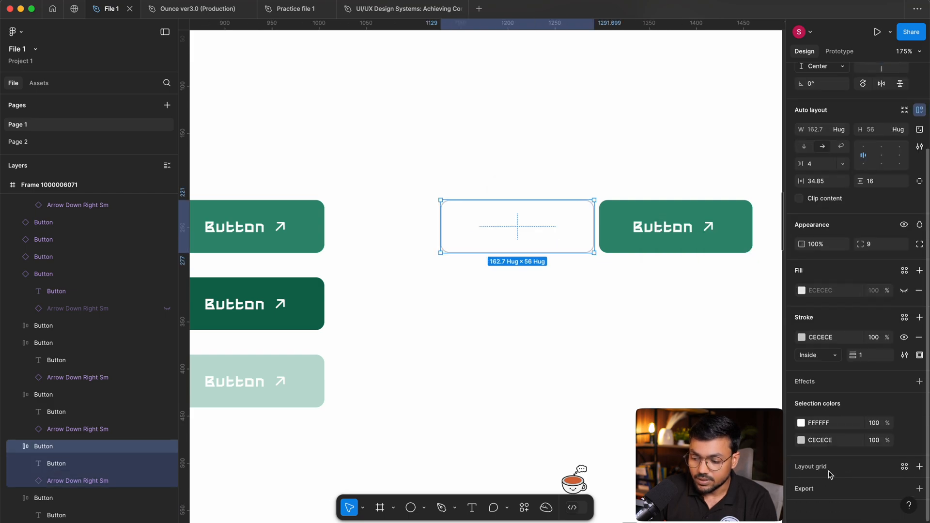
left_click(801, 423)
left_click_drag(715, 337, 527, 373)
left_click(528, 363)
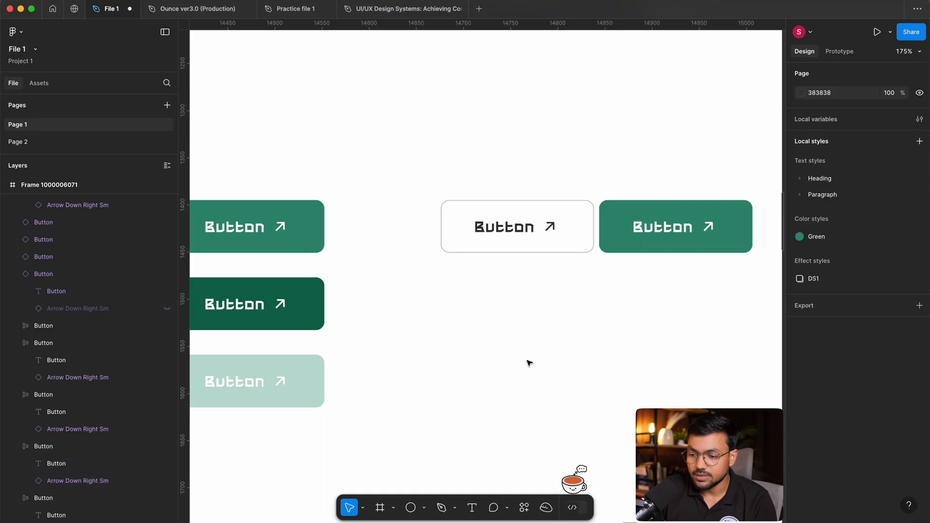
left_click_drag(546, 224, 540, 225)
left_click_drag(606, 334, 552, 375)
left_click_drag(425, 175, 438, 306)
left_click_drag(679, 173, 672, 326)
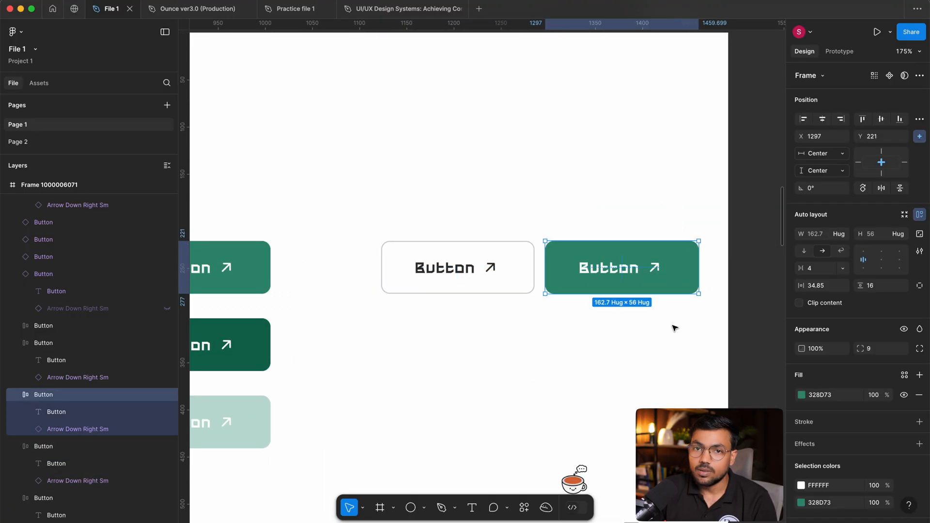
left_click(674, 329)
left_click_drag(539, 189, 515, 315)
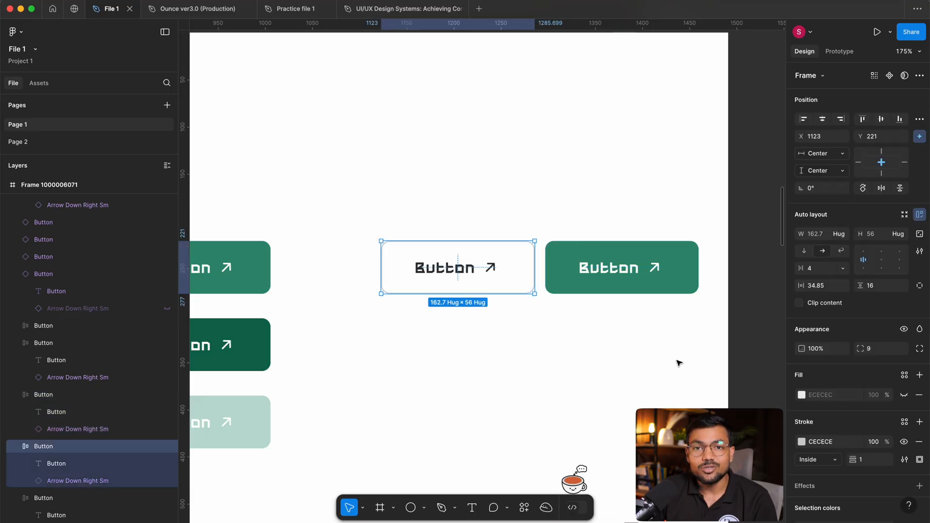
left_click(478, 234)
left_click_drag(478, 235, 703, 271)
scroll(502, 184, "left", 3)
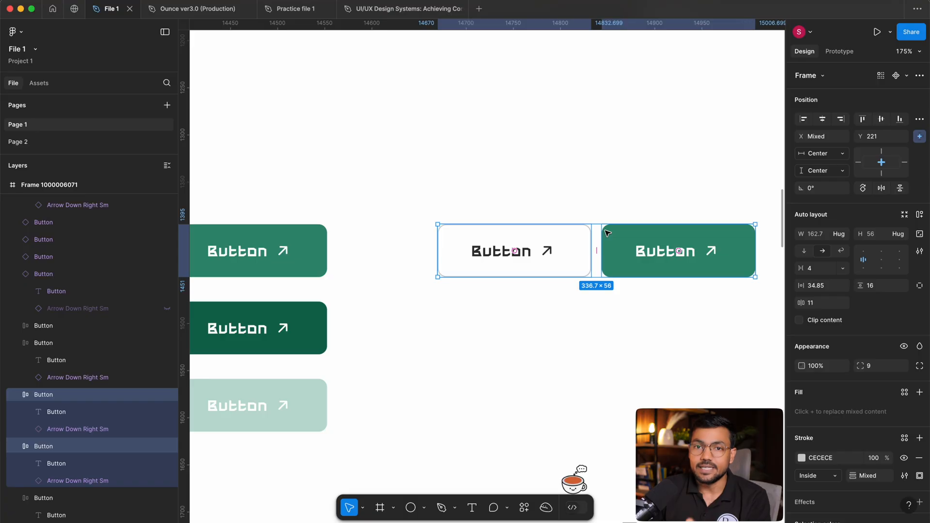
left_click(469, 288)
Examine the three stacked green buttons and their spacing next to the outlined button.
scroll(610, 365, "left", 5)
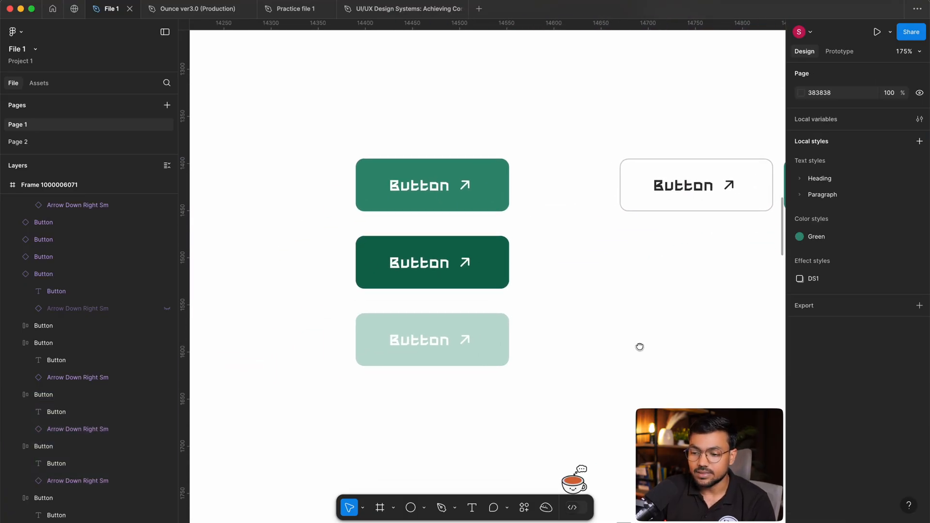
left_click_drag(517, 115, 376, 417)
scroll(278, 288, "up", 3)
left_click(298, 173)
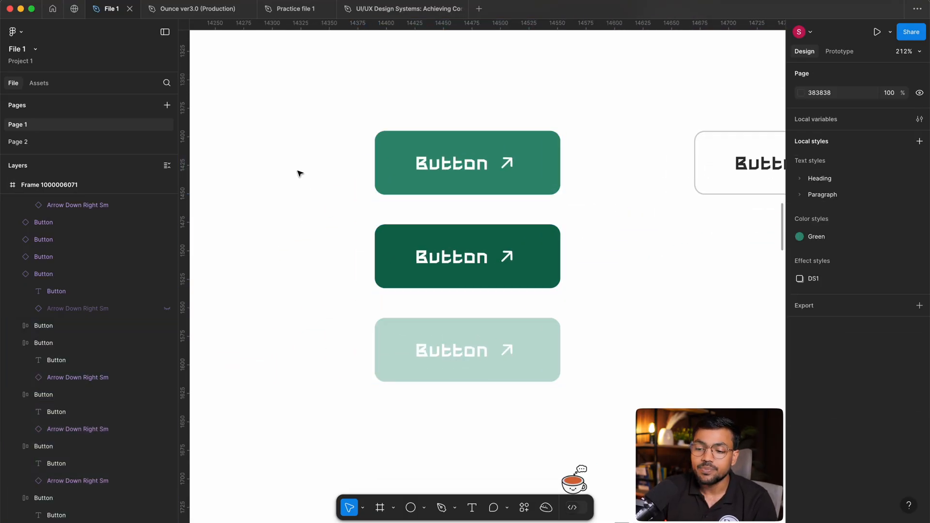
scroll(310, 145, "left", 2)
left_click_drag(337, 96, 581, 387)
scroll(535, 349, "right", 4)
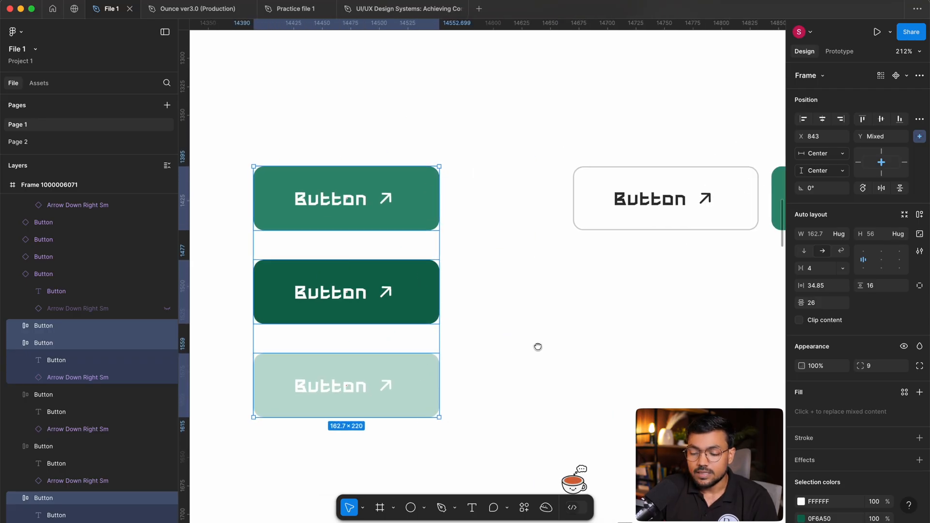
left_click(596, 326)
scroll(600, 324, "left", 5)
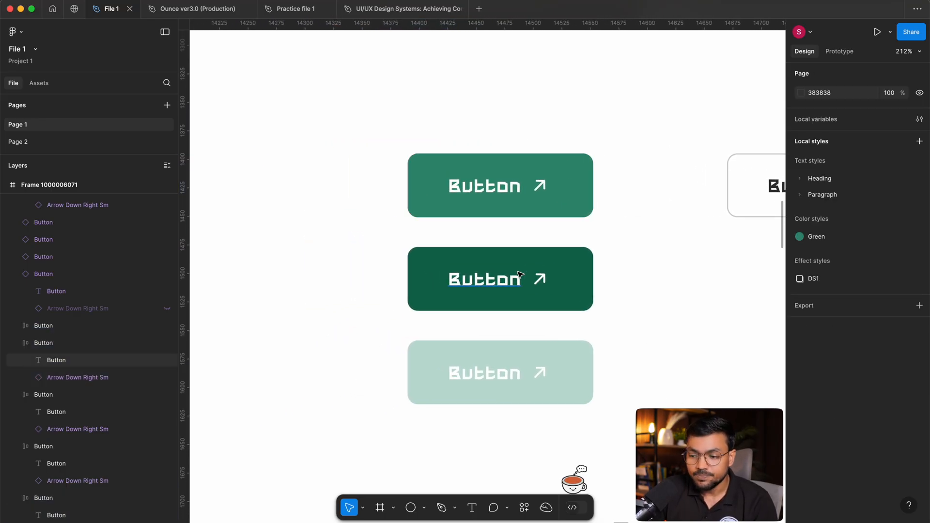
scroll(669, 299, "down", 2)
scroll(669, 299, "right", 3)
scroll(670, 300, "down", 1)
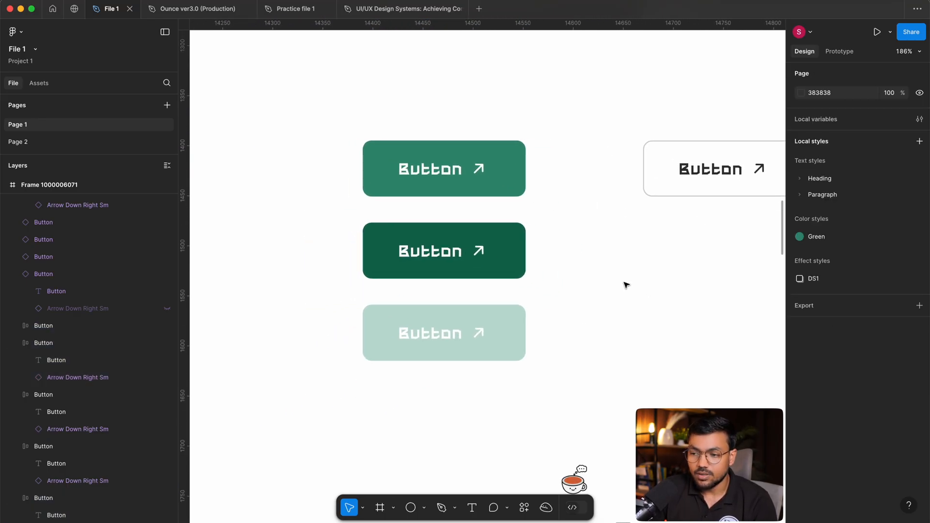
left_click(910, 34)
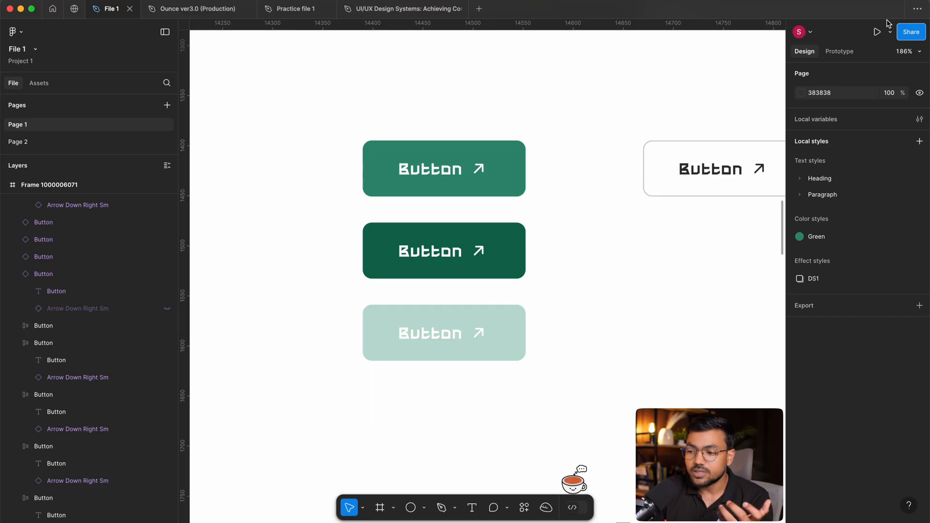
Inspect the properties of the light green and dark green buttons in the stack.
scroll(625, 162, "left", 2)
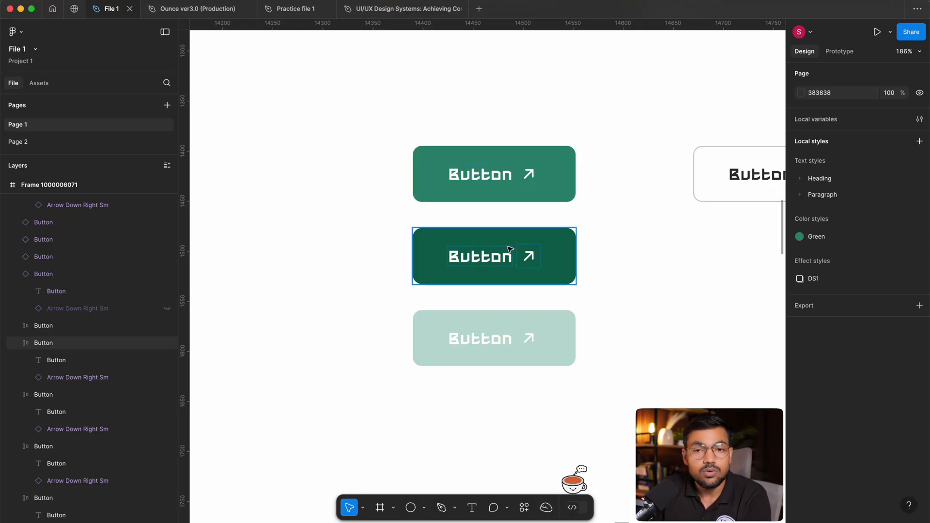
left_click(510, 338)
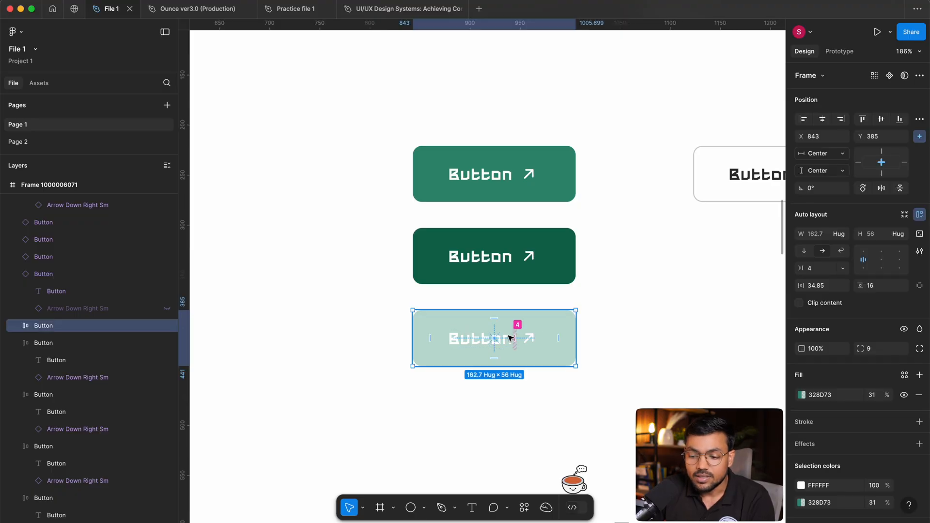
left_click(533, 249)
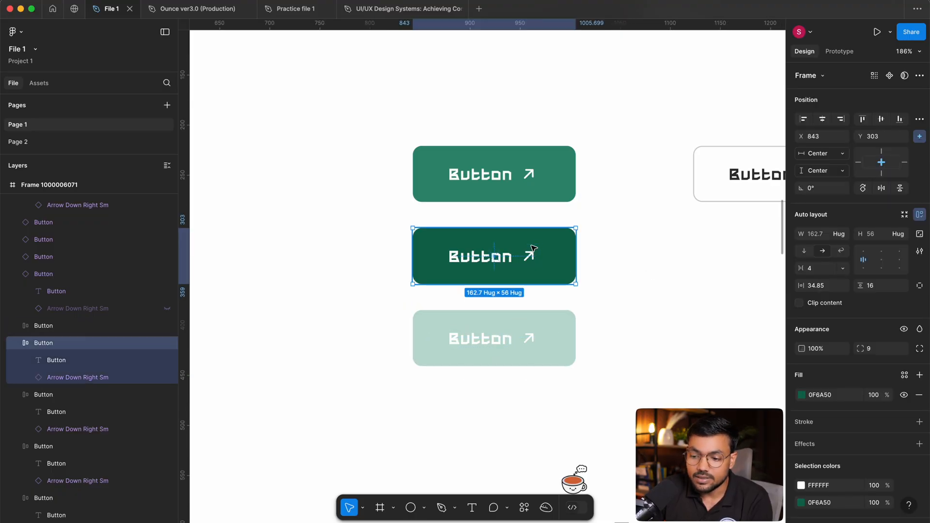
left_click(604, 234)
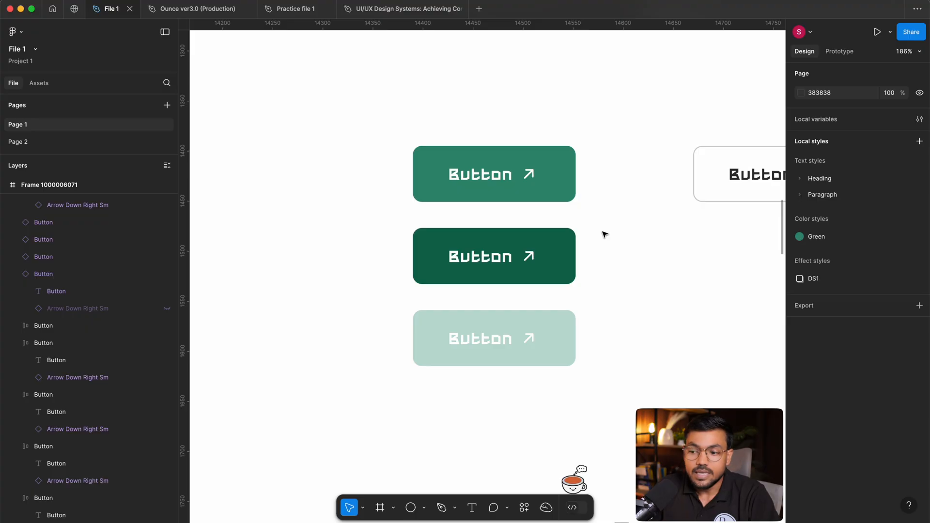
scroll(591, 232, "right", 1)
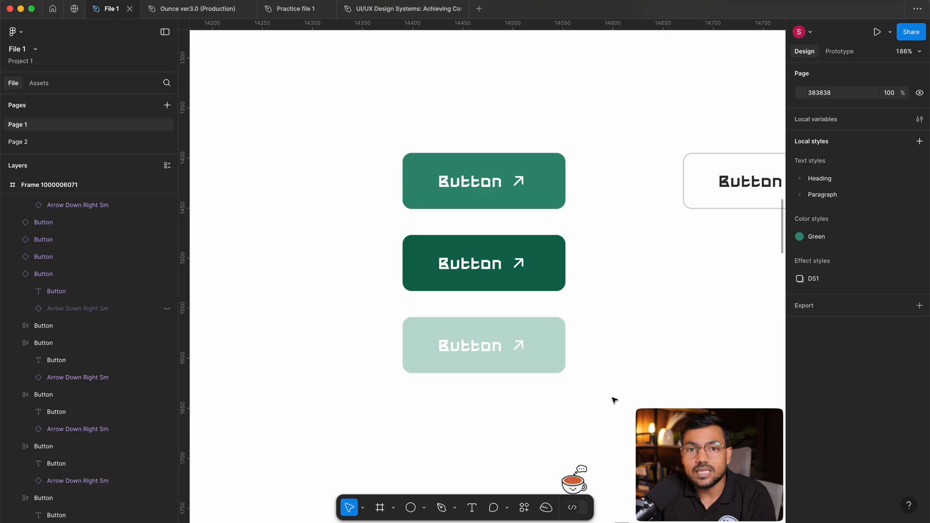
left_click(458, 364)
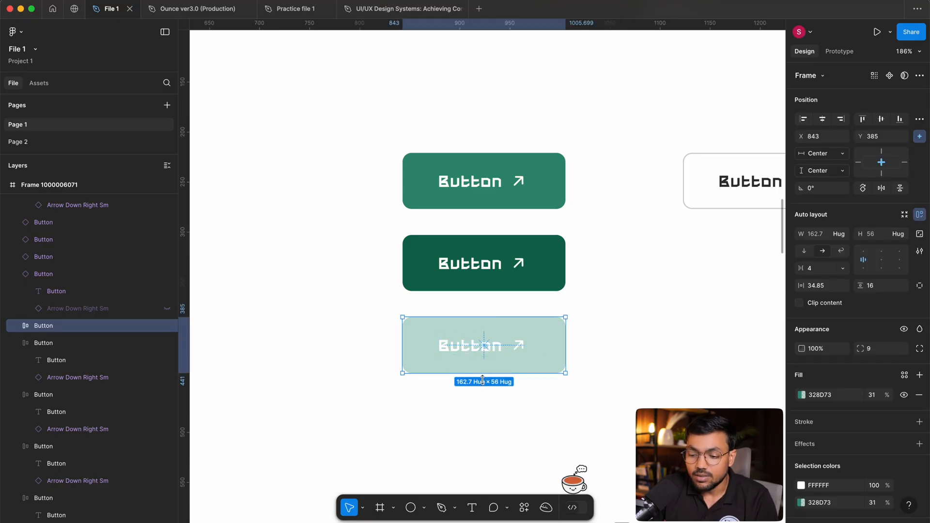
left_click(635, 385)
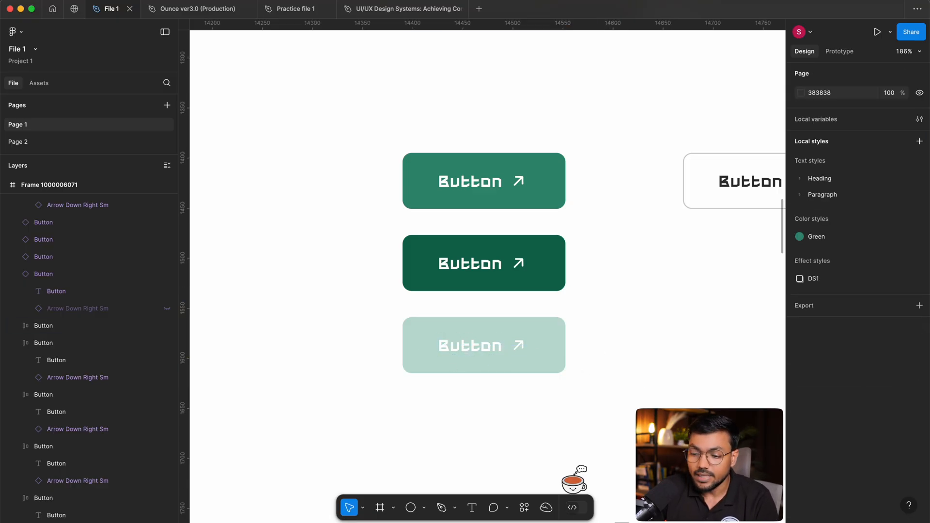
left_click_drag(699, 380, 442, 160)
left_click_drag(450, 97, 577, 400)
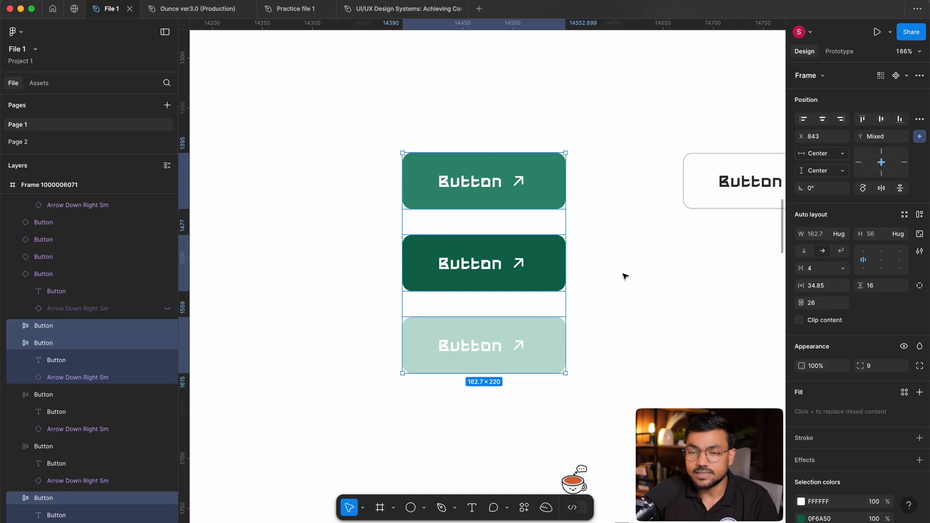
left_click(634, 162)
scroll(646, 168, "up", 1)
left_click_drag(660, 157, 520, 372)
left_click_drag(653, 405, 519, 157)
left_click(511, 136)
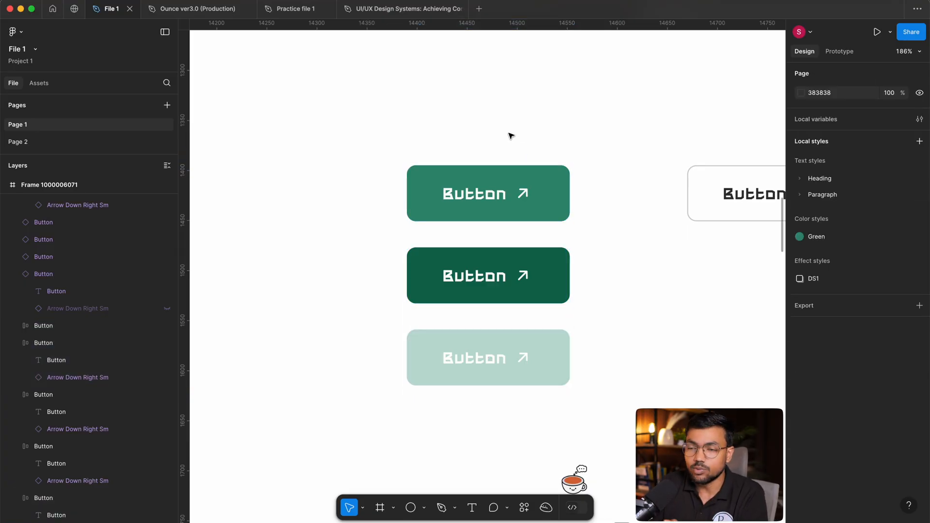
Combine the three stacked green buttons into one component set.
left_click_drag(506, 147, 535, 394)
left_click(908, 76)
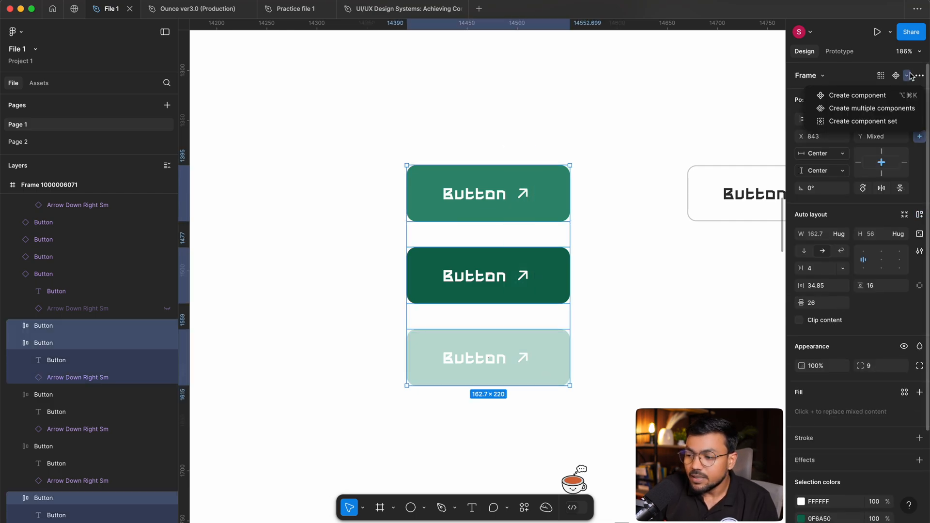
left_click(843, 122)
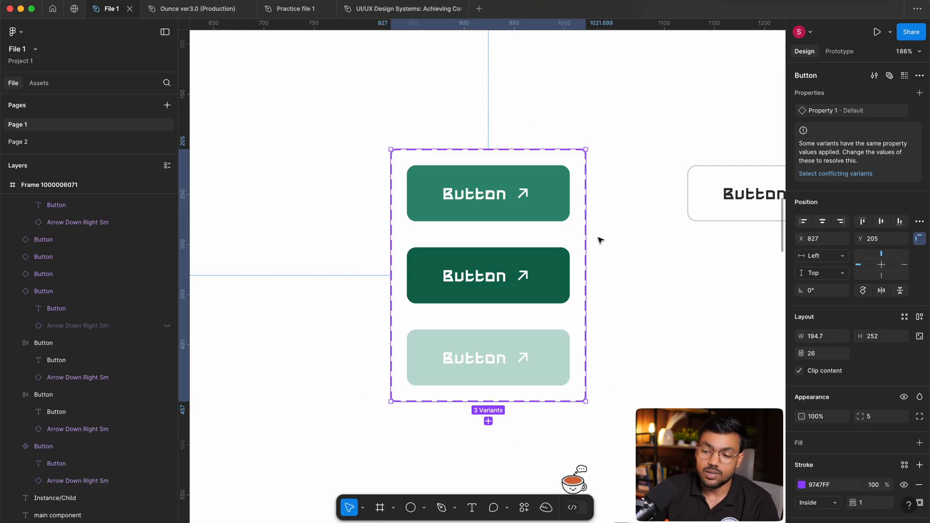
left_click_drag(332, 102, 632, 351)
left_click(644, 326)
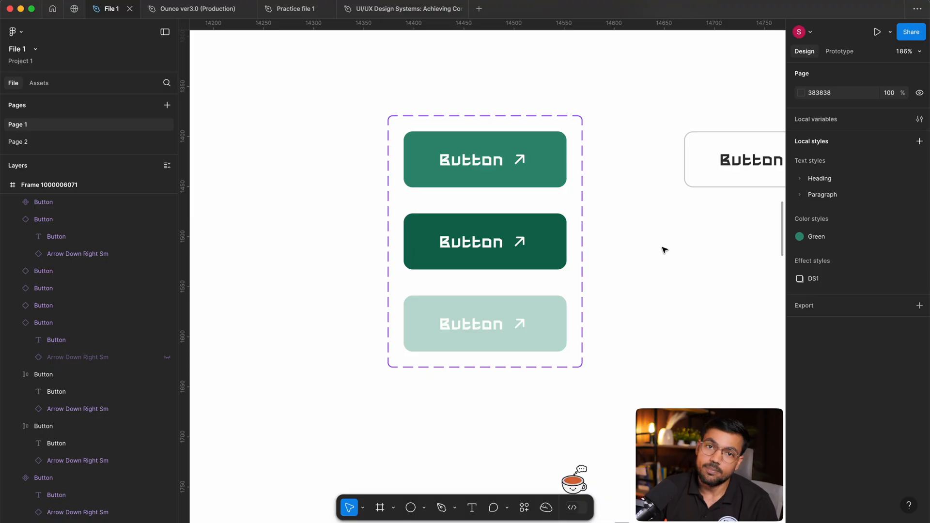
Rename the component set of green buttons as Button 2.
left_click(461, 201)
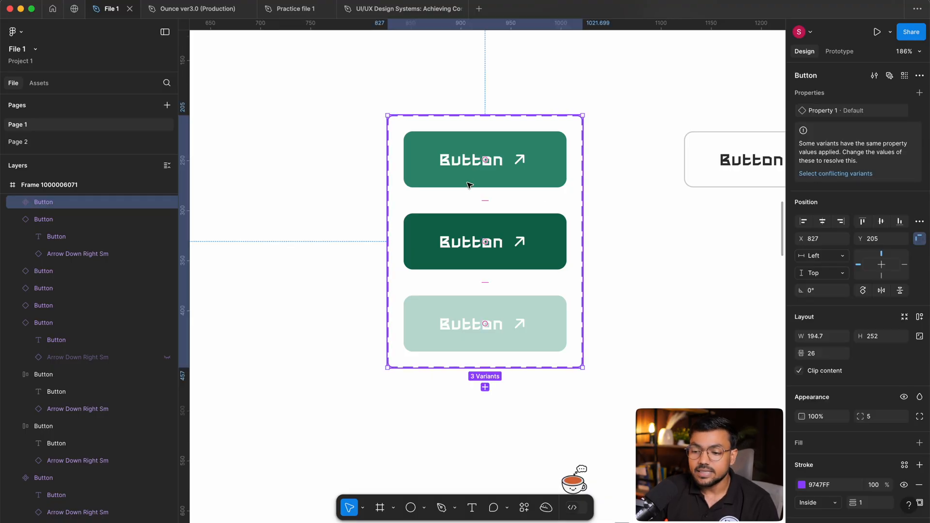
scroll(59, 243, "up", 1)
double_click(52, 215)
key("ctrl+super+space")
key("Right")
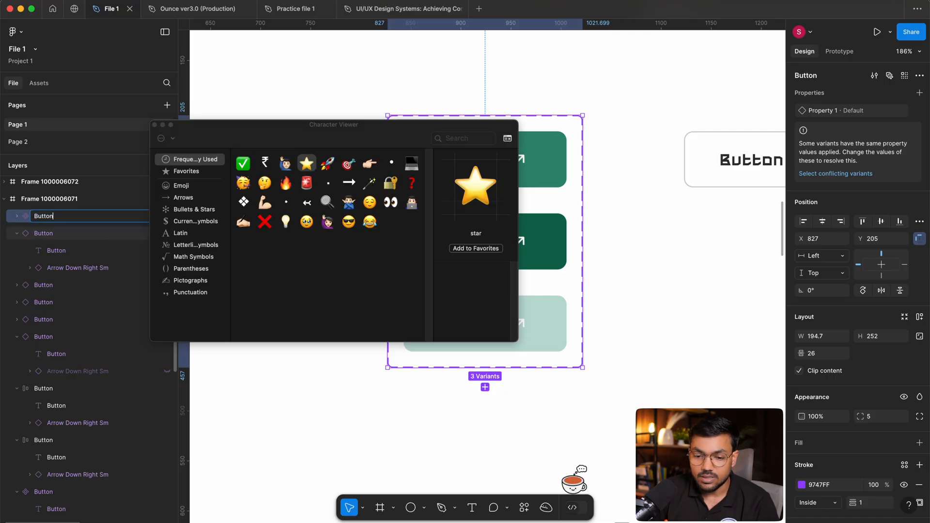
key("ctrl+super+space")
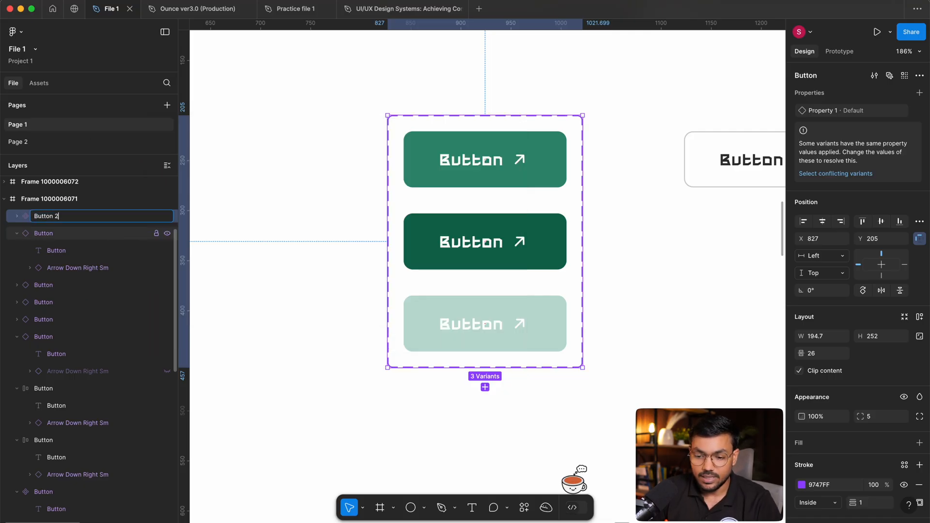
type("2")
left_click(264, 156)
left_click(535, 243)
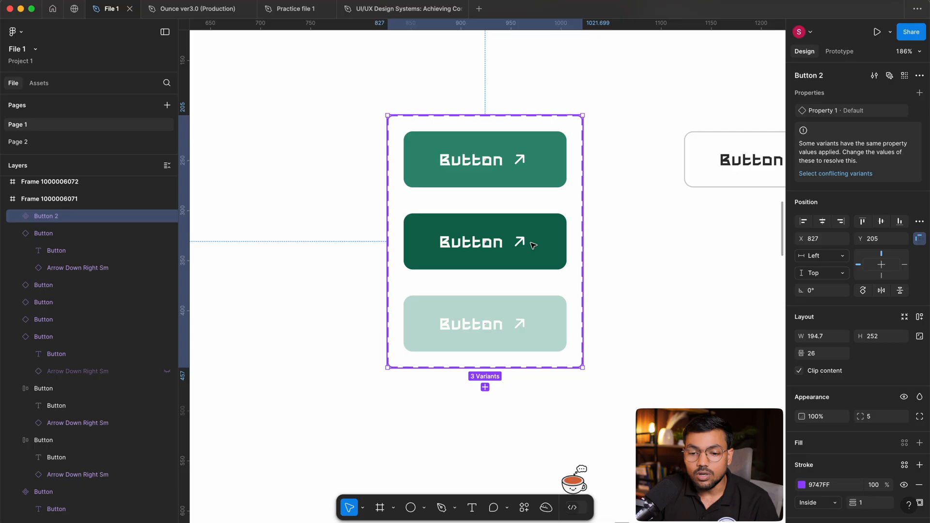
Expand the Button 2 set in the layer tree and collapse the contents of its variants.
left_click(18, 217)
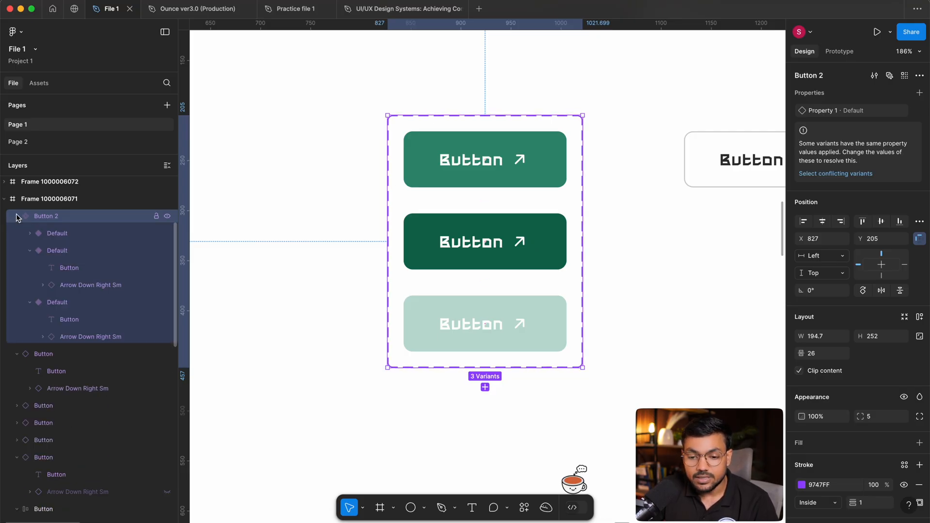
left_click(28, 250)
left_click(30, 267)
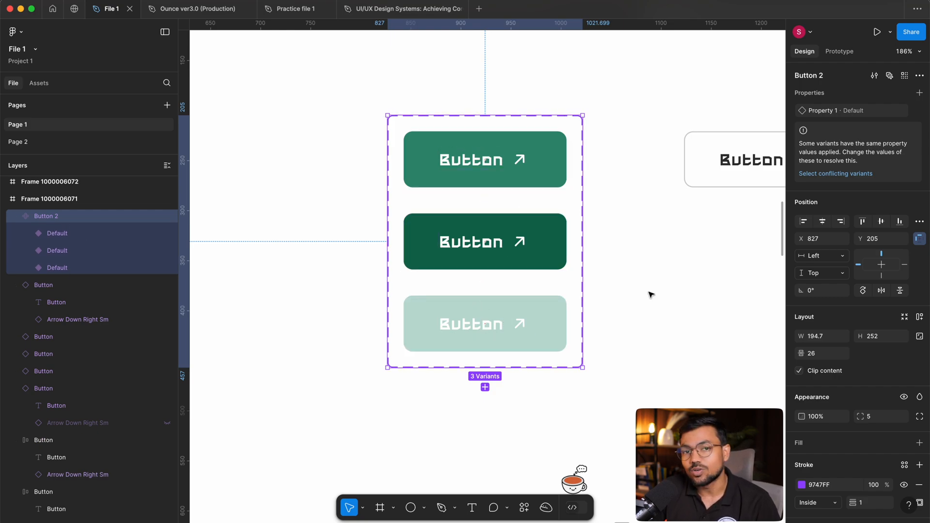
Extend the white parent frame downward and move the Button 2 set into the new empty area, to X 776 and Y 664.
scroll(644, 293, "up", 2)
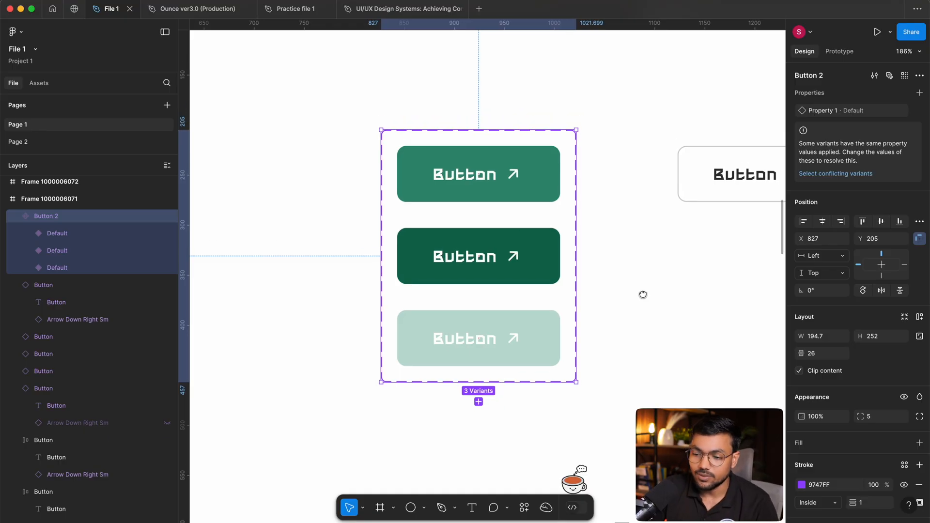
left_click(675, 283)
scroll(484, 209, "down", 3)
left_click(484, 209)
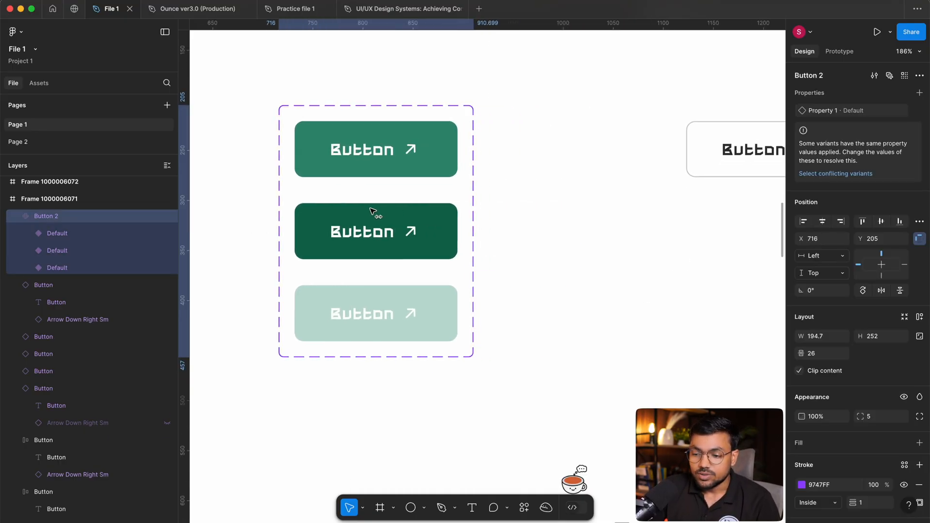
scroll(566, 286, "down", 5)
scroll(613, 304, "down", 3)
left_click(568, 141)
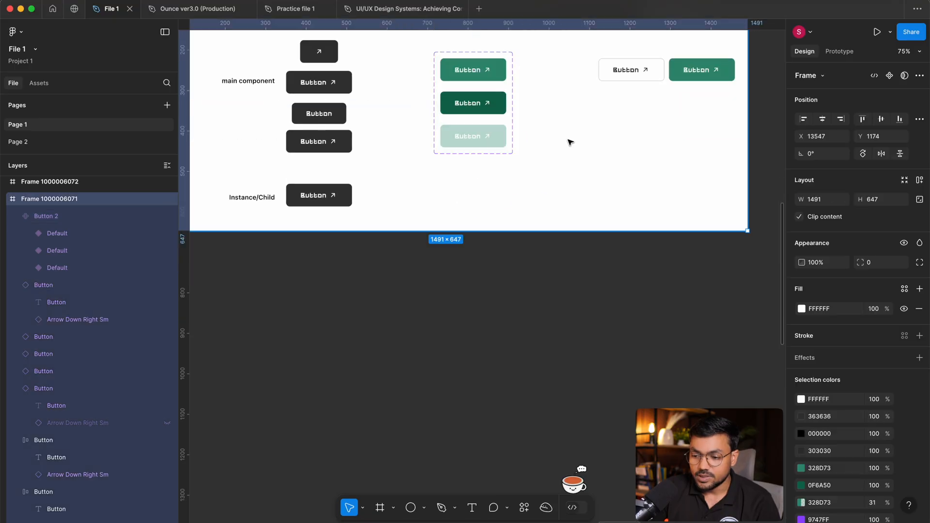
left_click_drag(601, 229, 602, 494)
scroll(521, 133, "down", 1)
left_click_drag(471, 62, 494, 248)
scroll(536, 315, "up", 5)
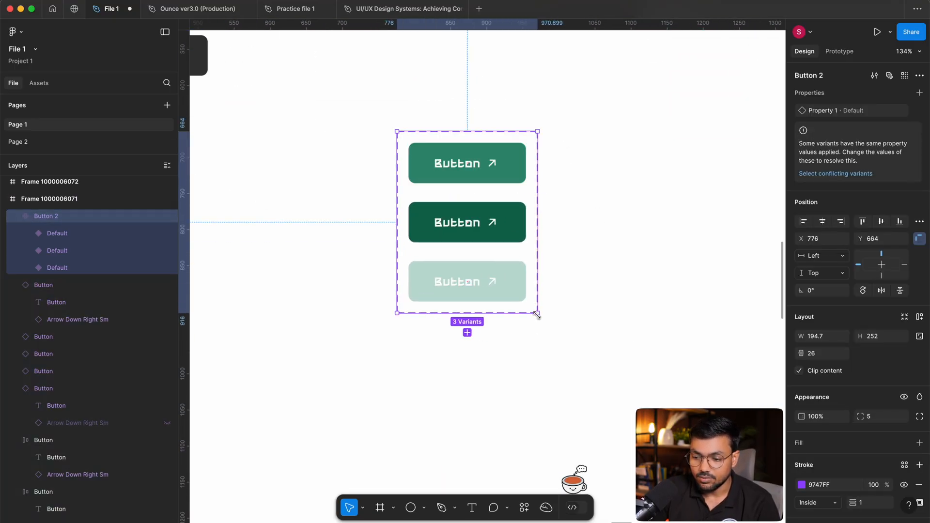
Select all three variants inside Button 2 together and review their Property 1 value.
left_click(719, 325)
scroll(670, 255, "up", 3)
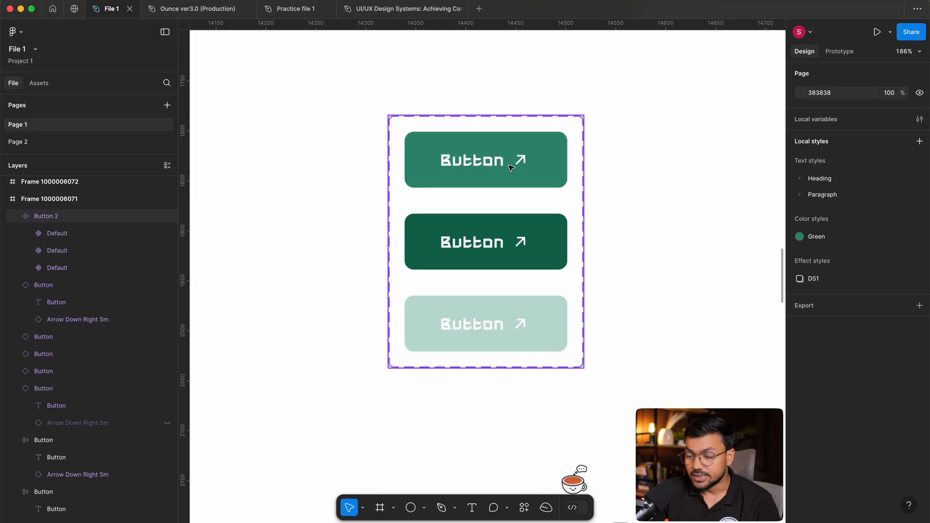
left_click(450, 325)
left_click(650, 161)
left_click(490, 210)
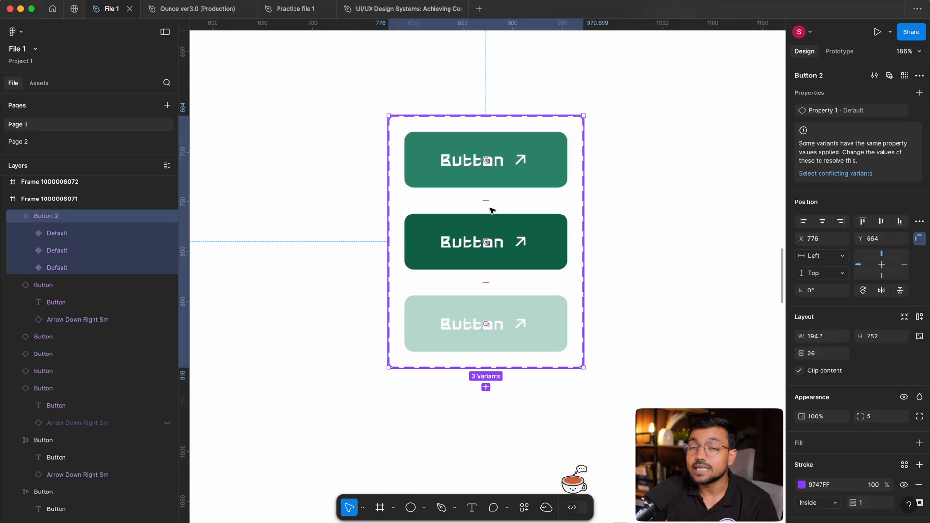
key("Return")
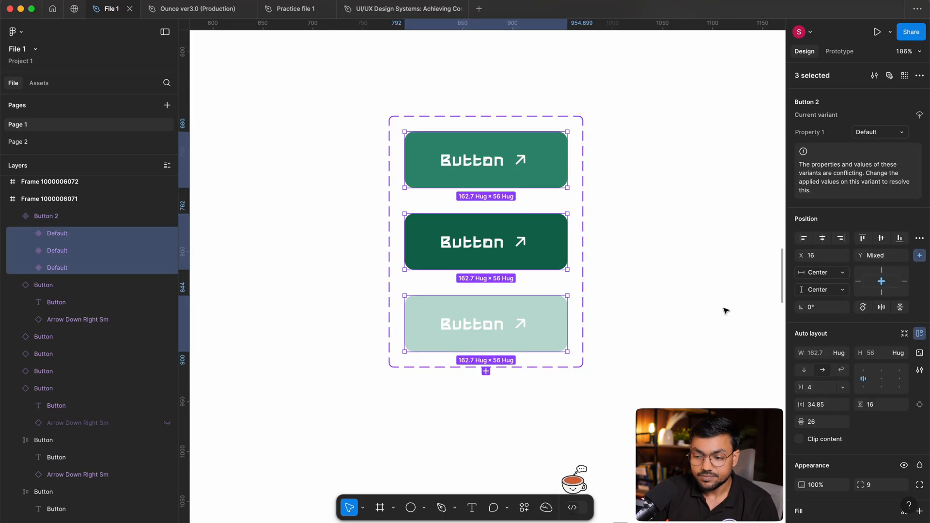
left_click(724, 307)
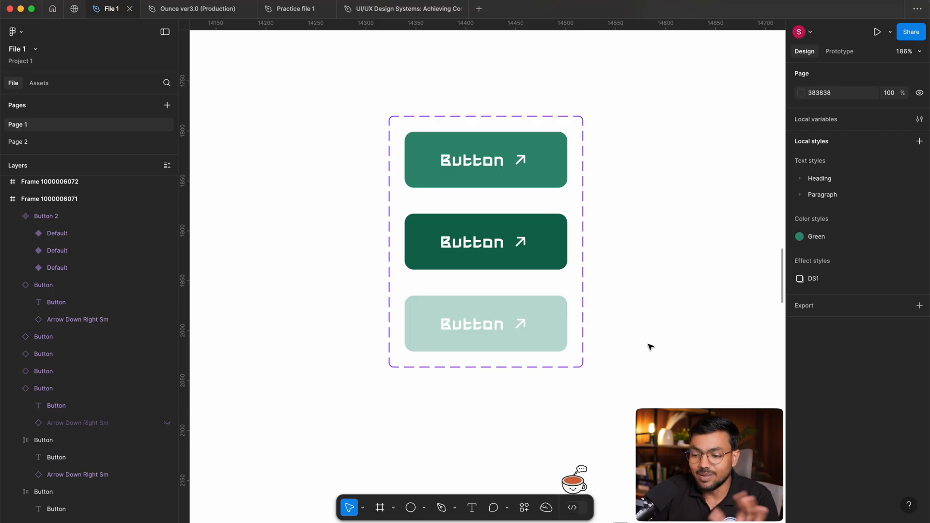
Inspect the uppermost green variant of Button 2 and its Property 1 setting.
scroll(645, 316, "up", 1)
left_click(517, 178)
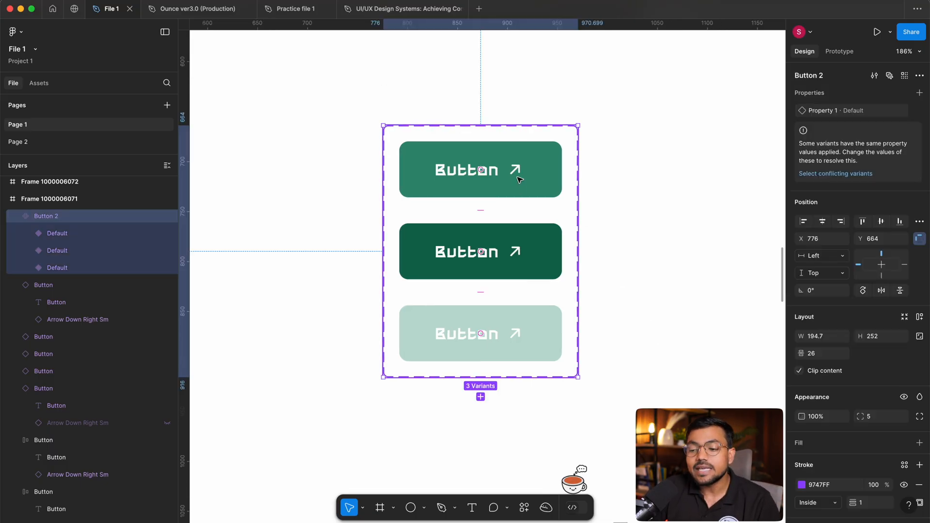
left_click(648, 220)
double_click(482, 180)
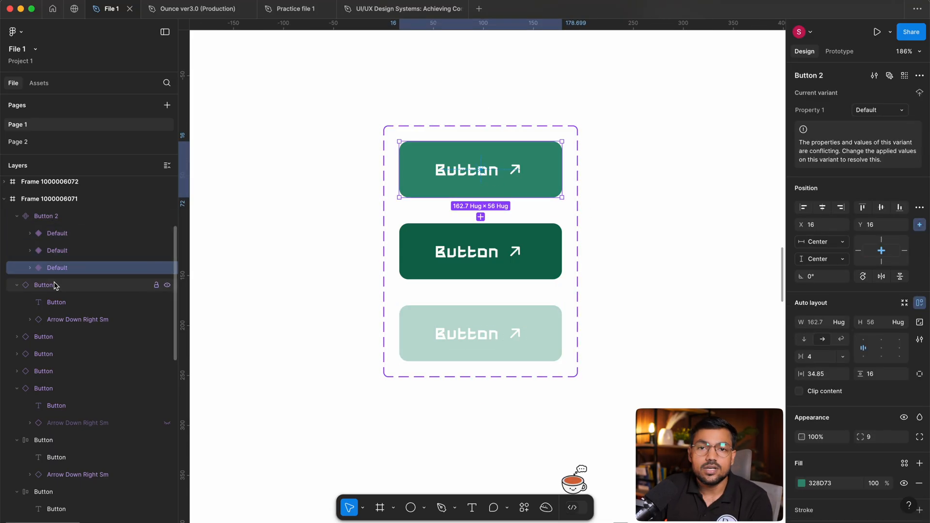
left_click(636, 153)
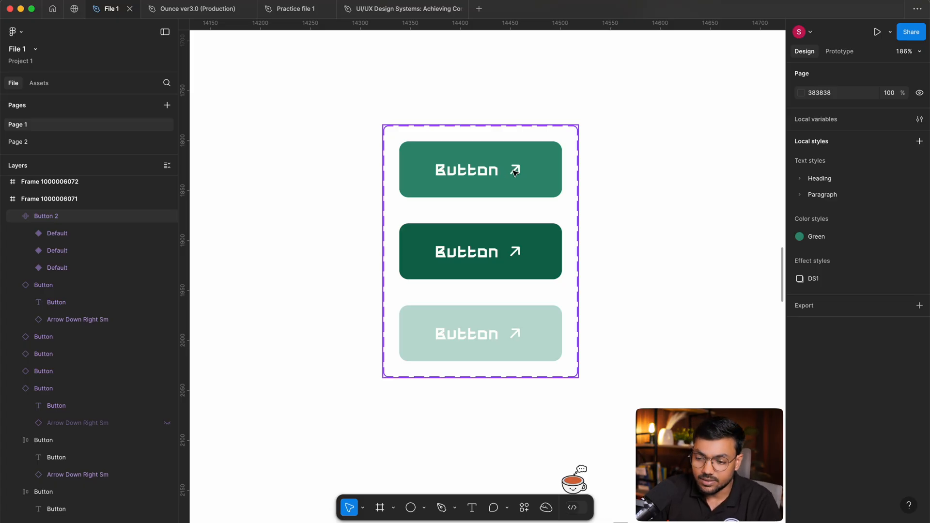
Check the full layer name of the pale green variant inside the Button 2 set, leaving it unrenamed.
scroll(519, 206, "right", 2)
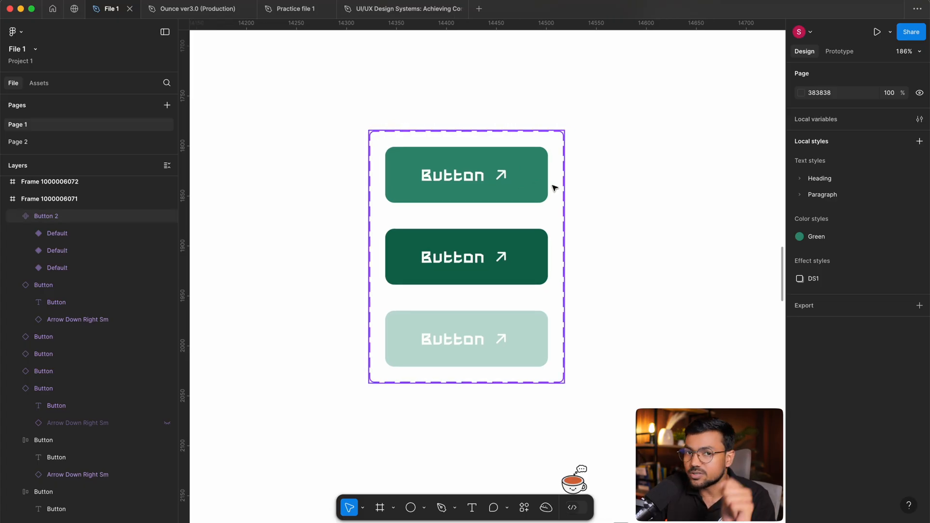
double_click(55, 234)
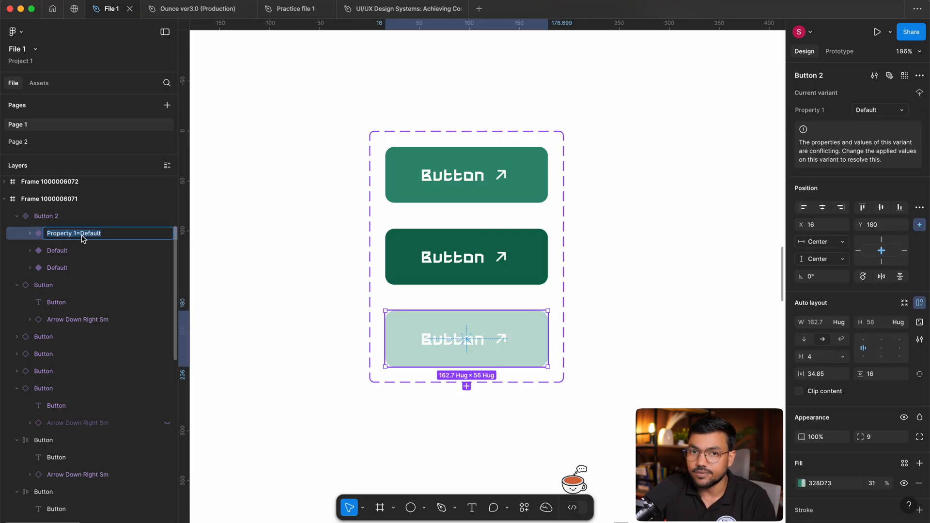
left_click(283, 240)
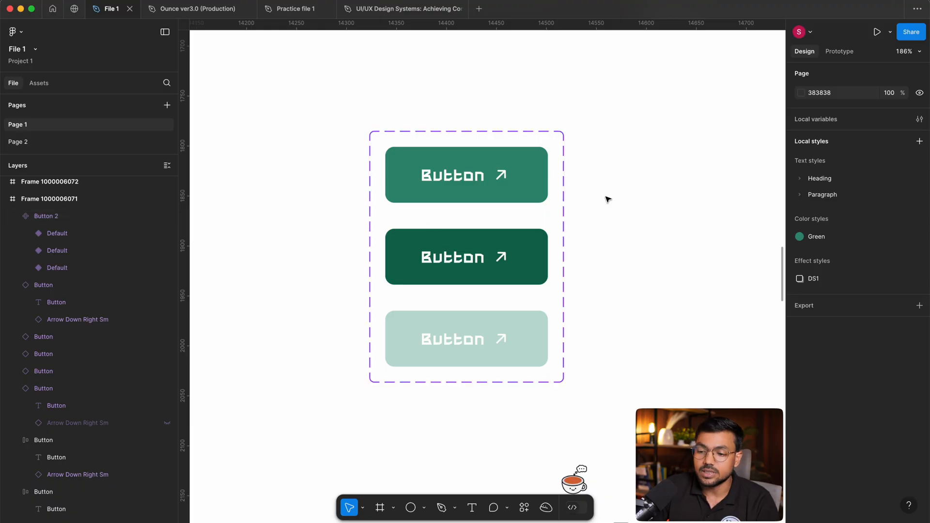
Select the Button 2 set and review the property types that can be created for it.
left_click_drag(613, 108, 535, 365)
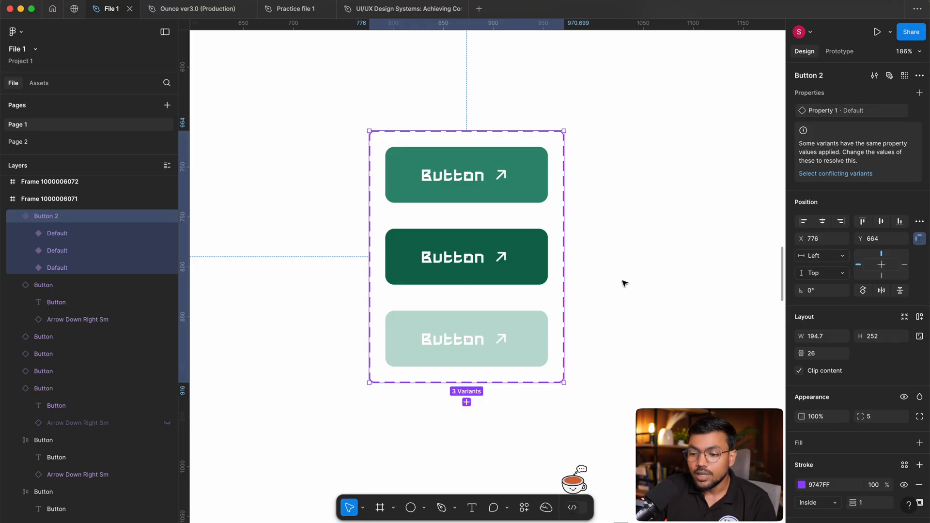
left_click(919, 93)
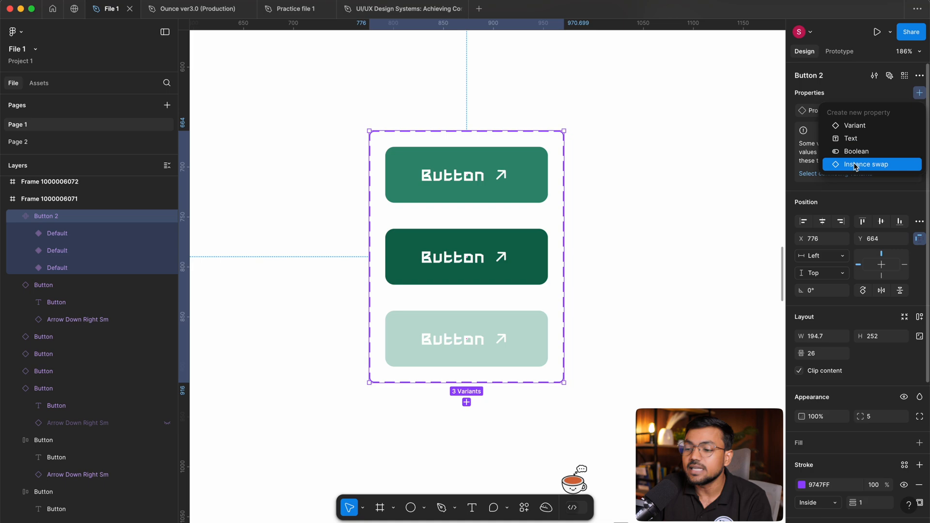
left_click(920, 92)
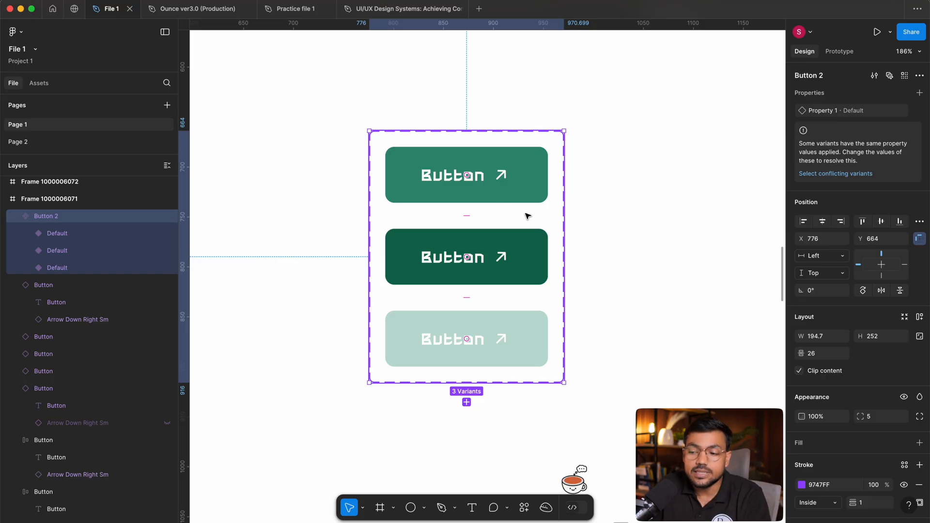
Examine the outlined button and the solid green button placed side by side in the upper area of the white frame.
left_click_drag(528, 214, 270, 236)
scroll(505, 195, "down", 5)
left_click_drag(543, 143, 478, 355)
scroll(458, 228, "up", 5)
left_click(426, 265)
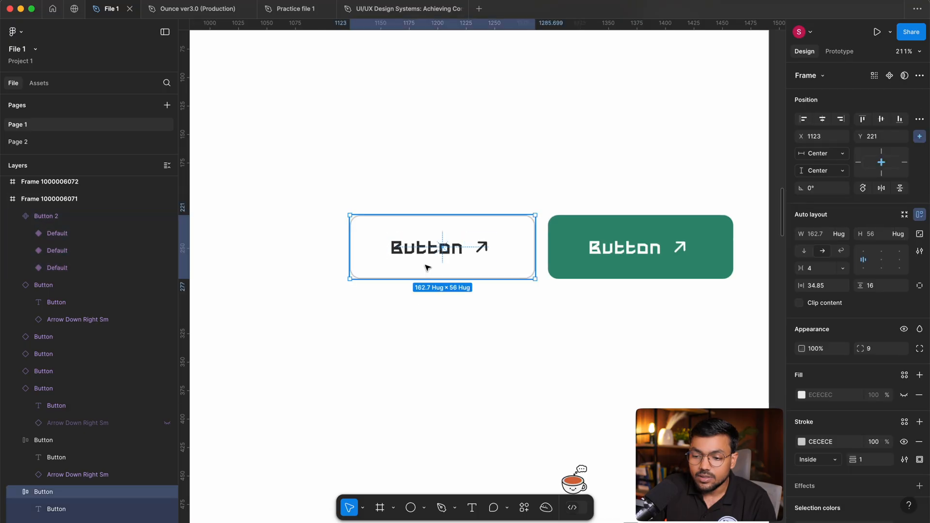
left_click(626, 144)
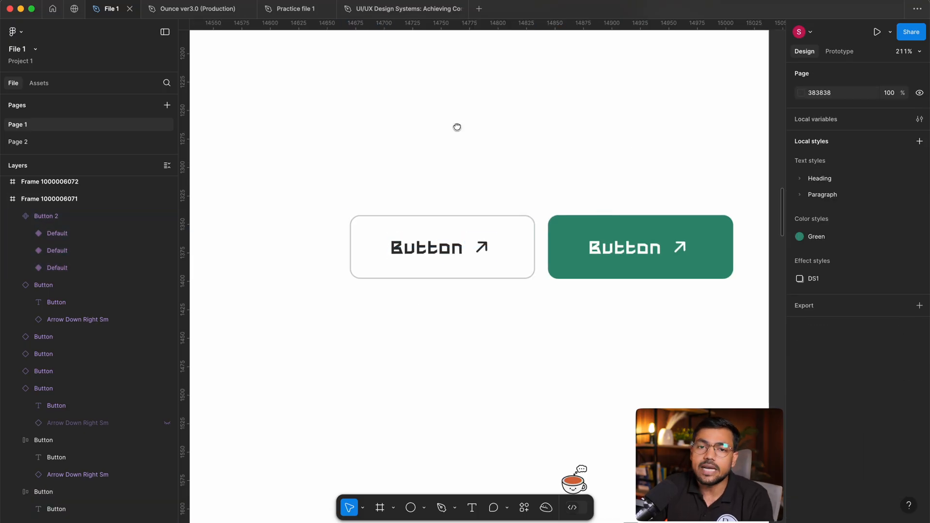
left_click_drag(456, 127, 531, 125)
left_click_drag(617, 173, 516, 156)
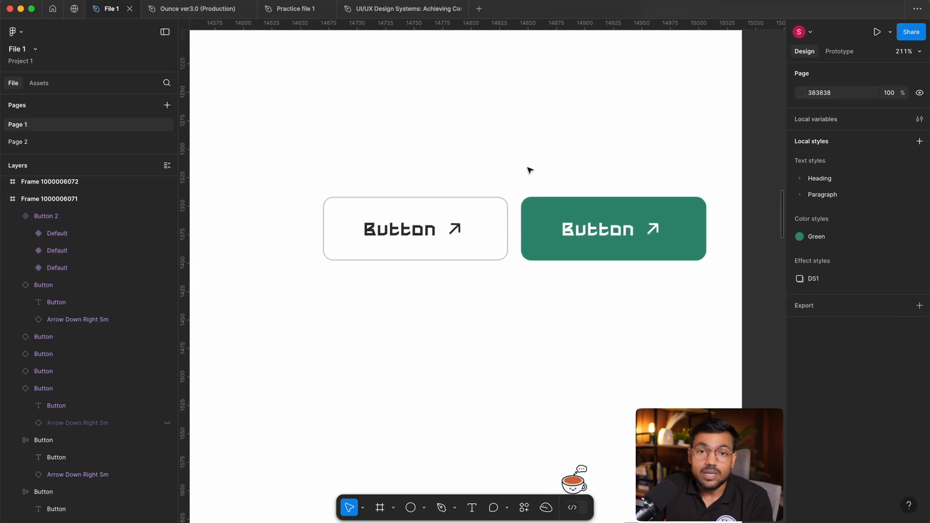
left_click_drag(529, 167, 695, 172)
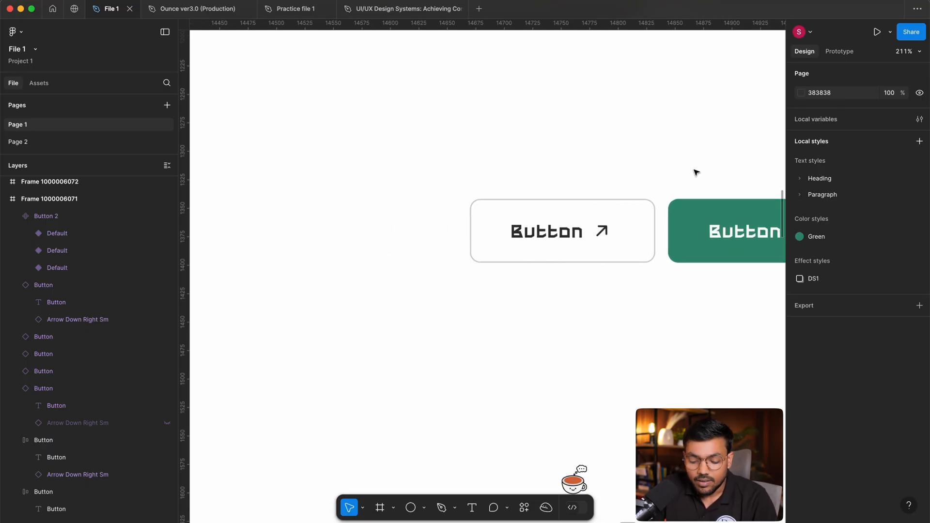
Rename the Button 2 set's variant property Property 1 to State.
scroll(696, 172, "down", 5)
scroll(565, 328, "up", 3)
scroll(565, 323, "up", 3)
left_click_drag(630, 335, 529, 259)
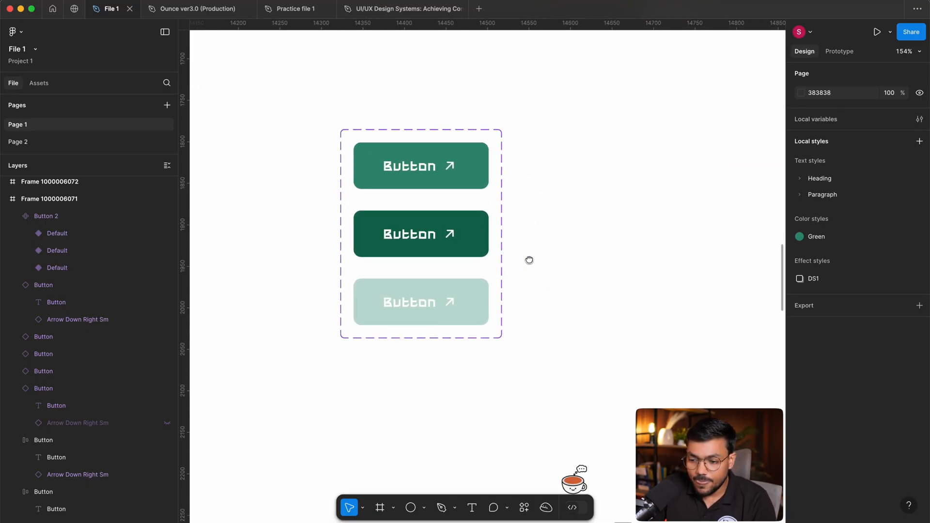
left_click(351, 163)
scroll(354, 164, "up", 4)
left_click_drag(355, 163, 415, 156)
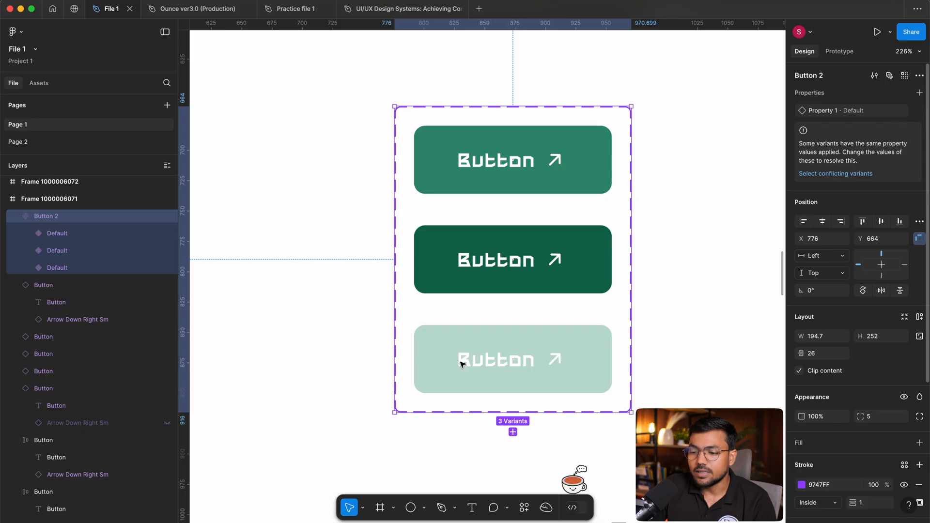
left_click_drag(685, 205, 658, 207)
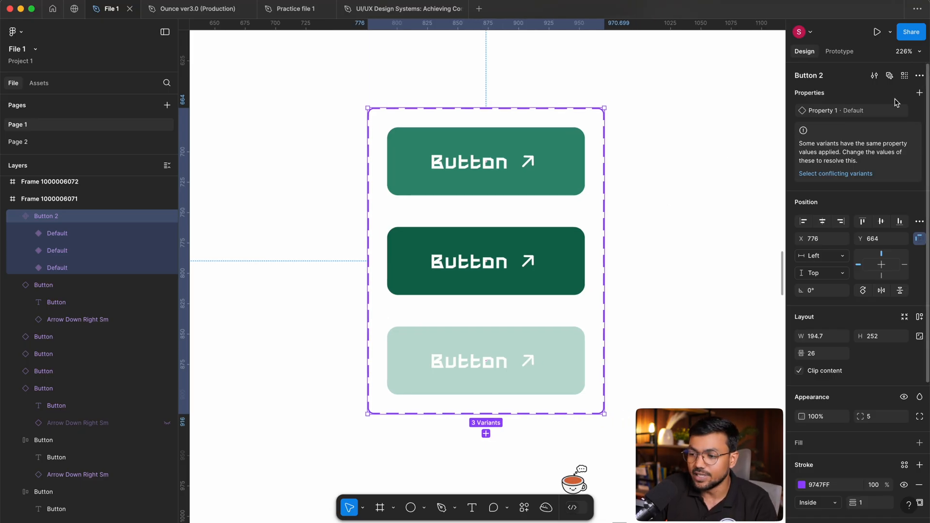
left_click(904, 112)
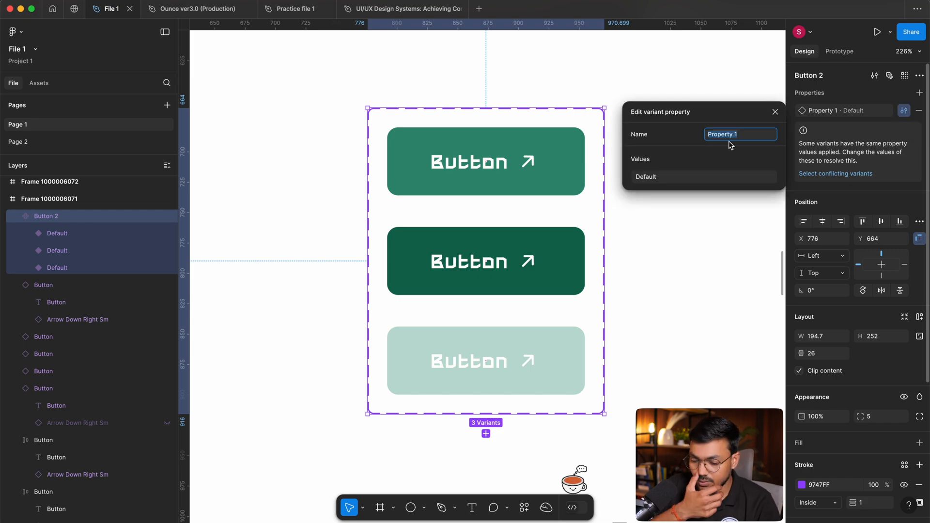
type("S")
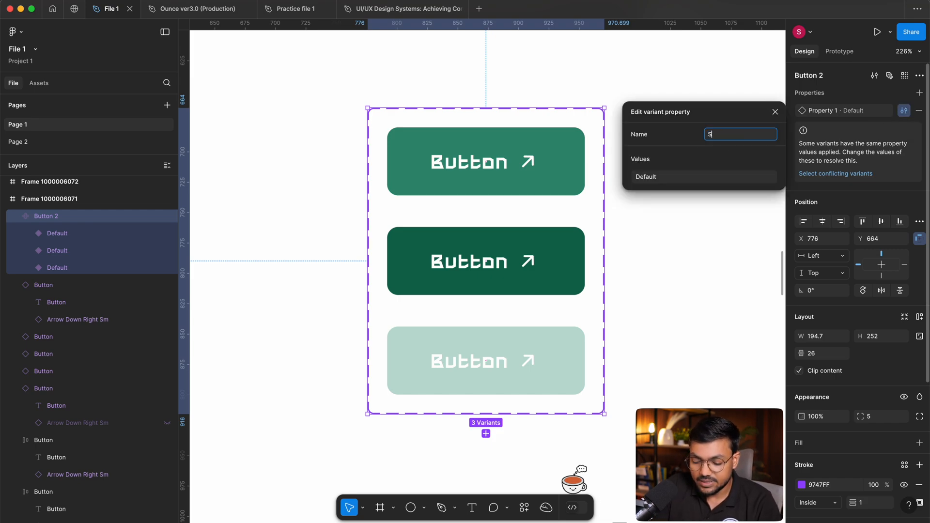
type("tate")
key("Return")
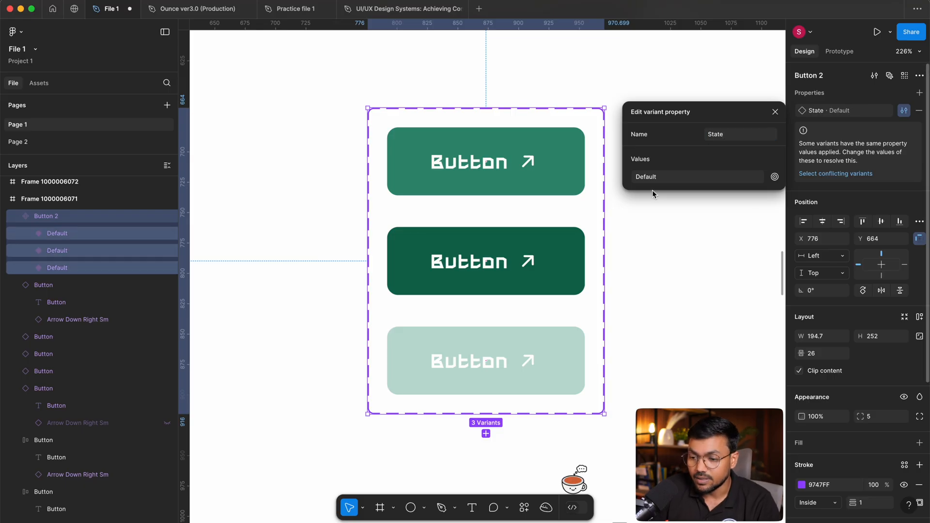
left_click(353, 187)
Go through the variants of Button 2 one by one and check each one's State value.
left_click(441, 183)
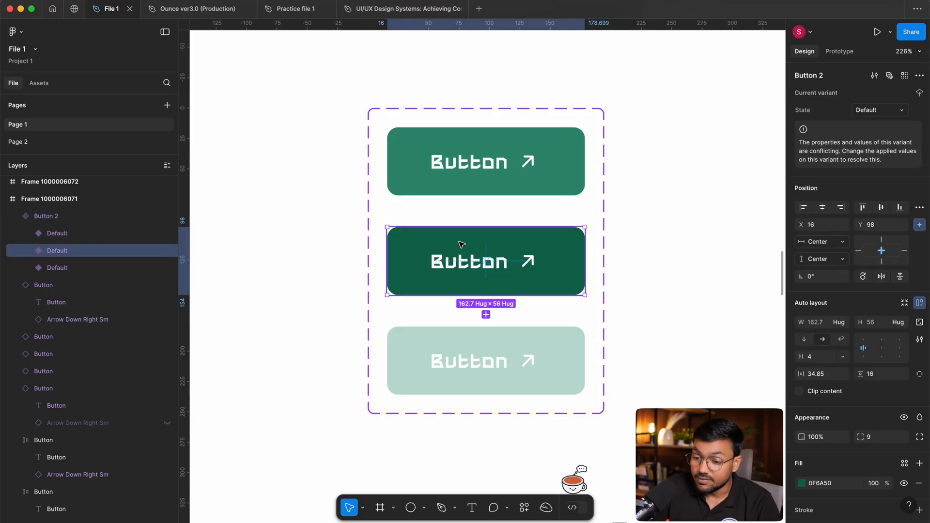
left_click(773, 402)
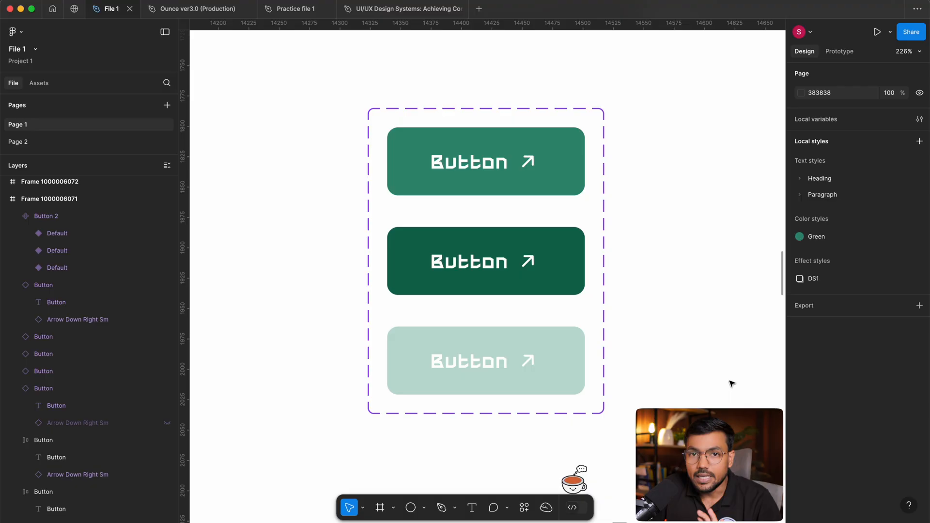
left_click(546, 377)
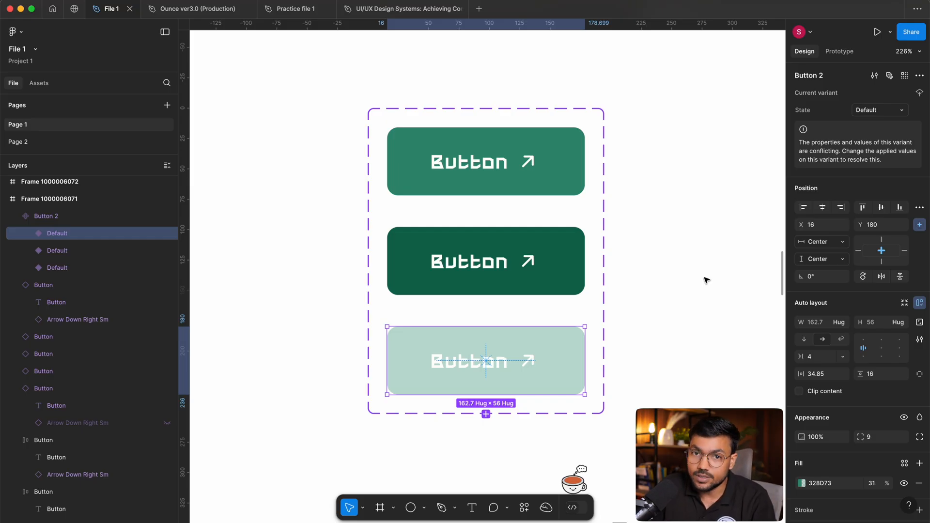
key("Tab")
key("Tab")
key("Tab")
key("Tab")
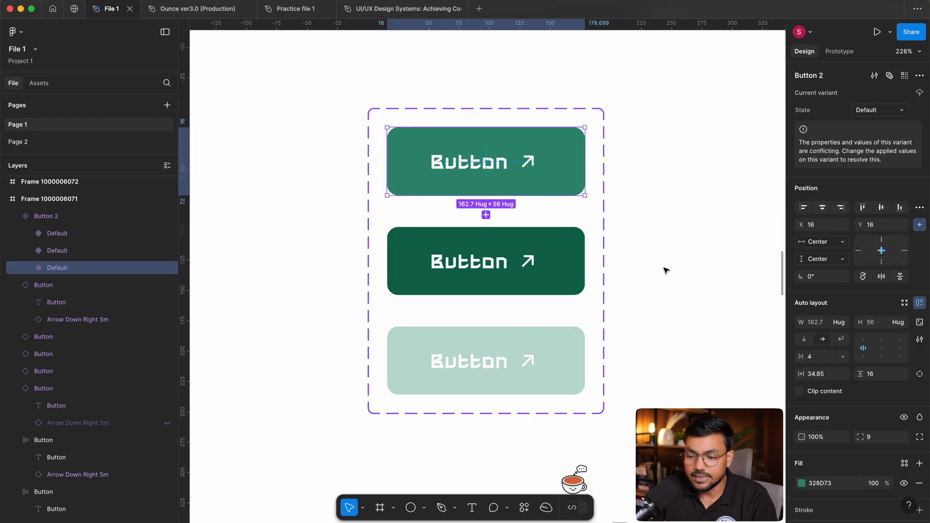
left_click(665, 270)
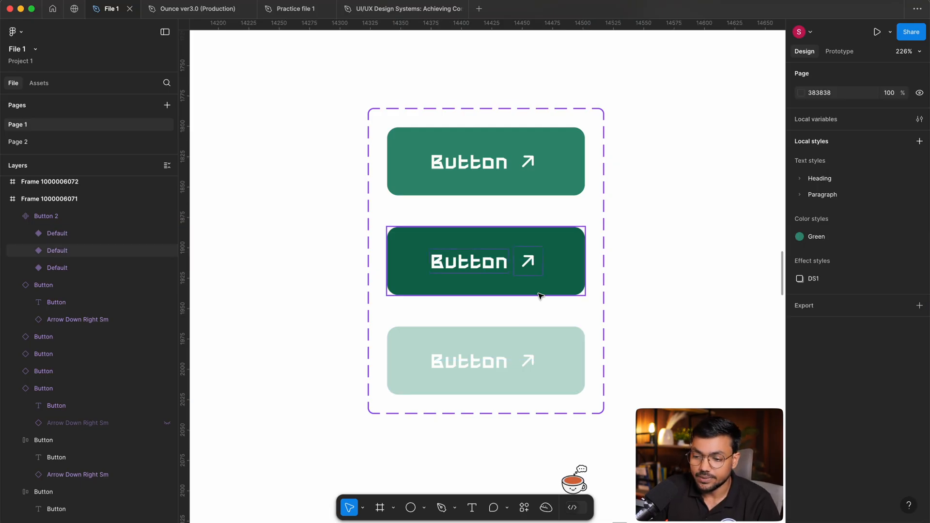
Review the State property on the Button 2 set and the full layer name of its pale green variant.
left_click(486, 163)
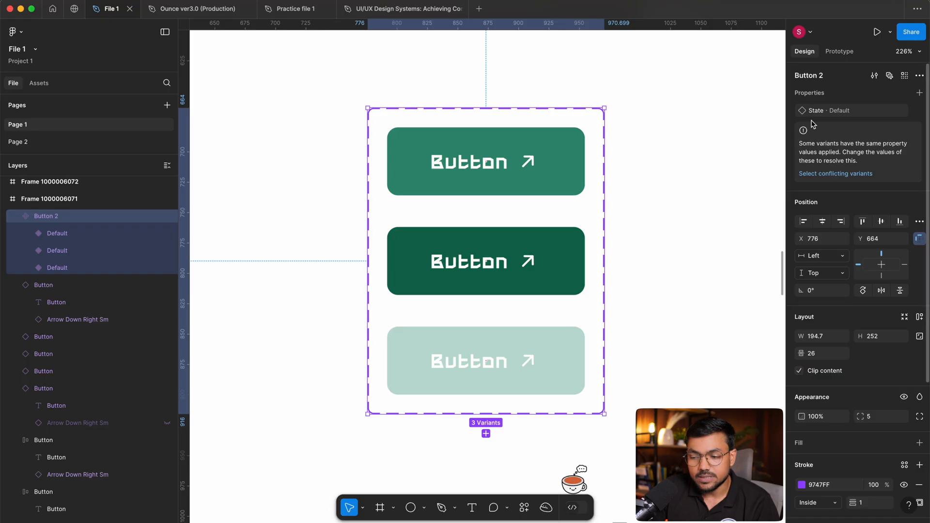
double_click(54, 233)
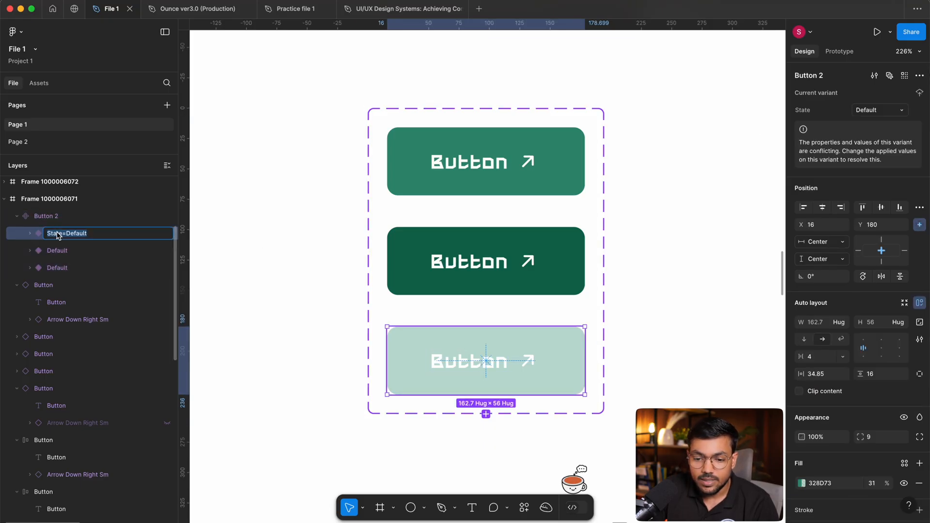
left_click(292, 220)
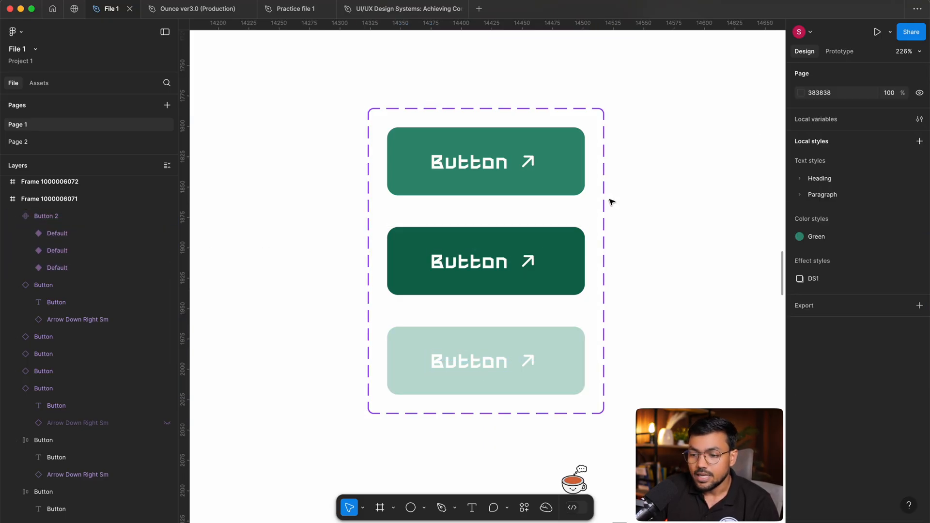
Compare the State settings of the uppermost green variant and the dark green middle variant.
left_click(483, 166)
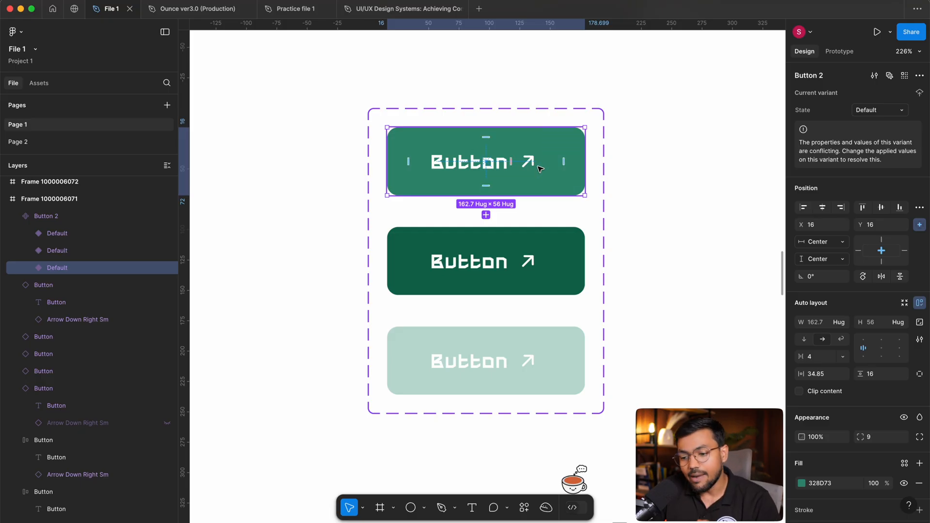
left_click(495, 271)
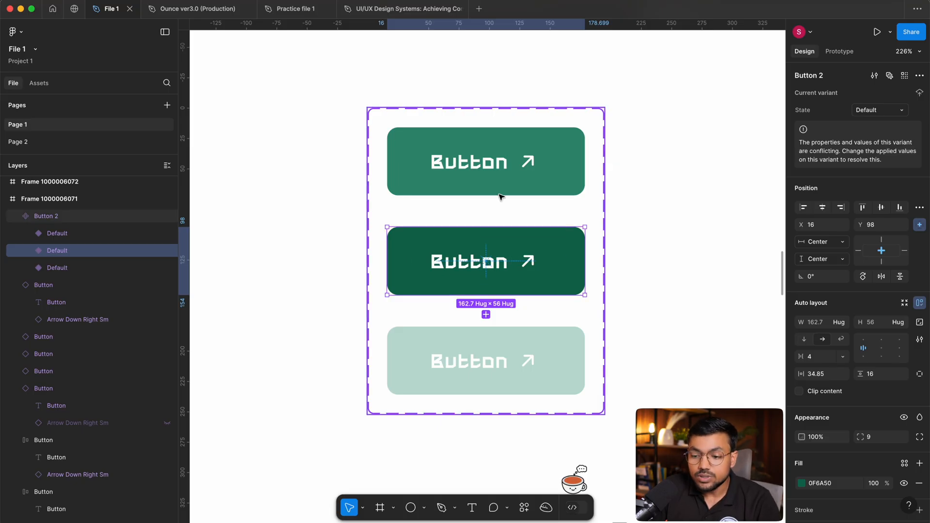
left_click(866, 111)
left_click(885, 96)
left_click(889, 115)
left_click(334, 301)
left_click(530, 247)
left_click(530, 247)
left_click(535, 181)
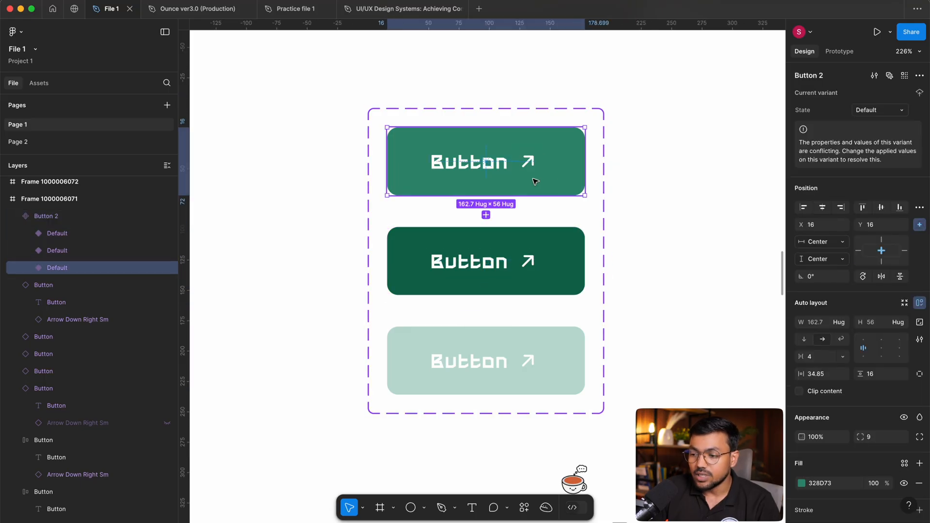
Set the State value of the dark green middle variant to Hover.
left_click(453, 267)
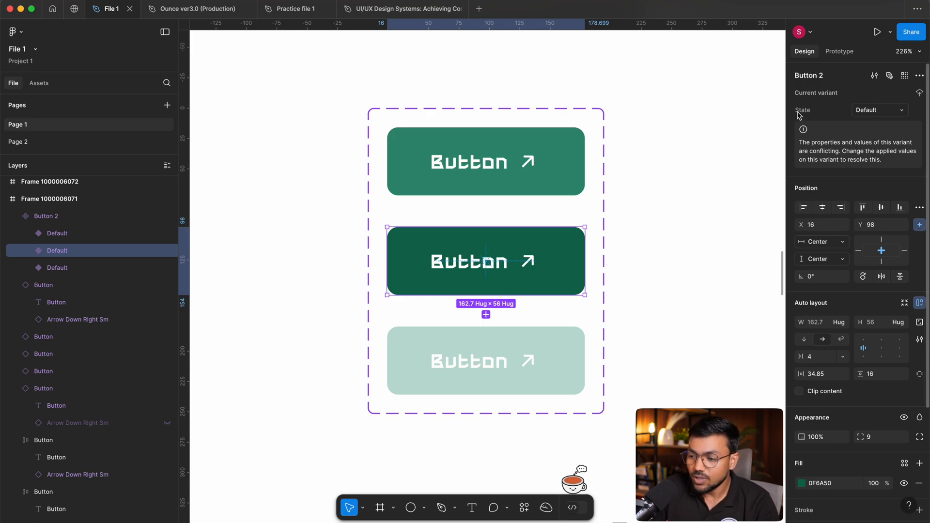
left_click(884, 112)
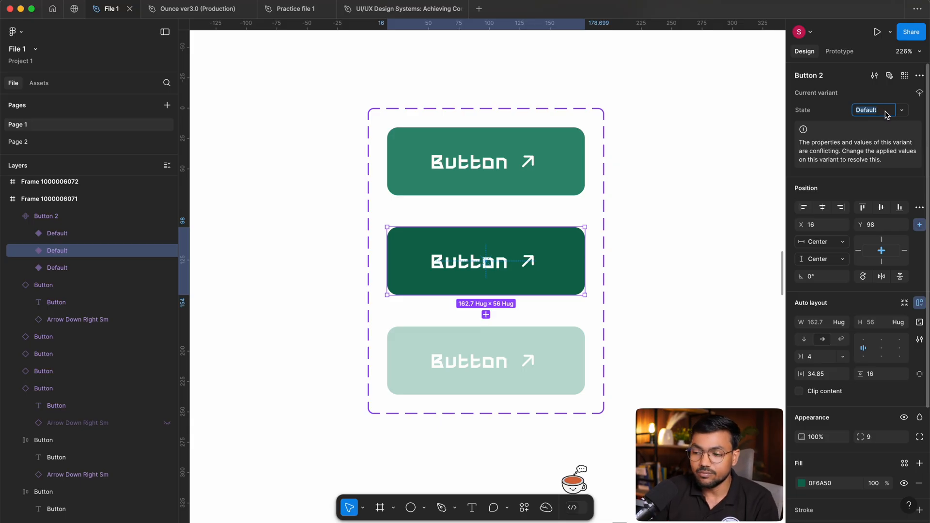
type("Hover")
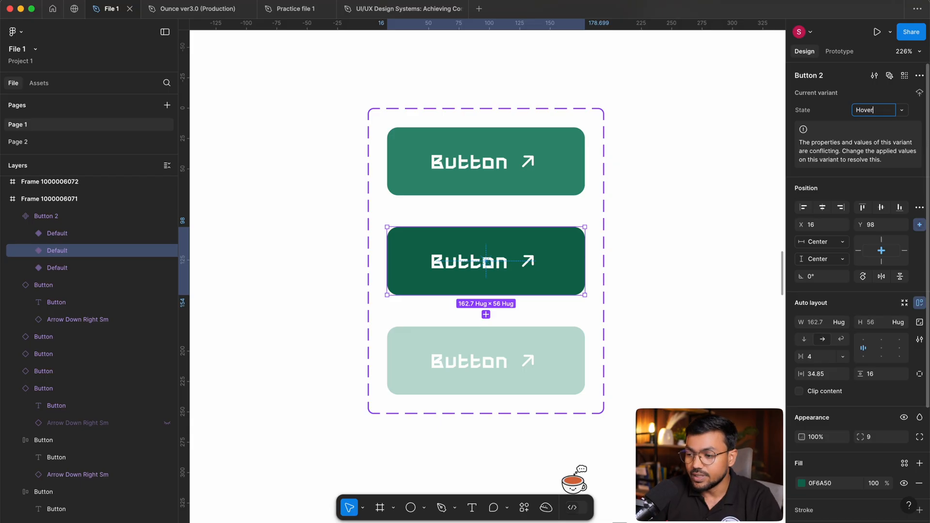
key("Return")
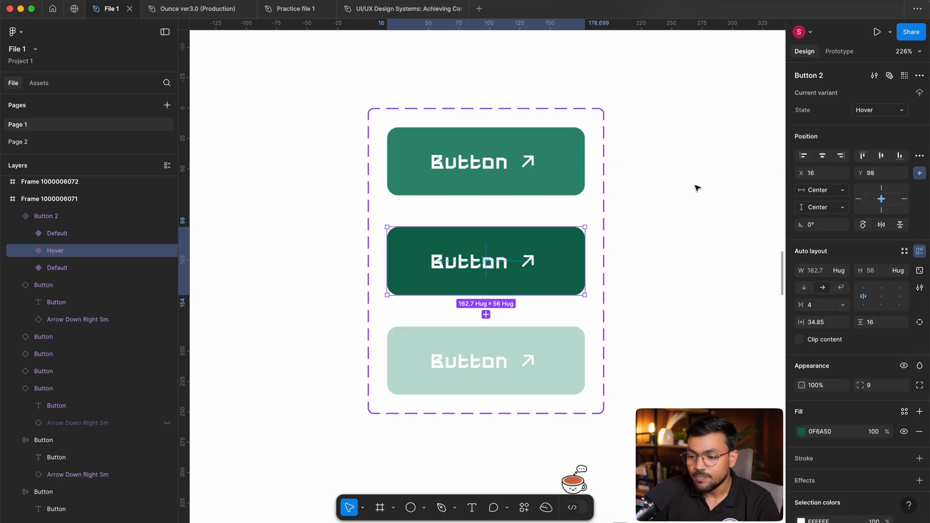
Set the State value of the pale green variant to Disabled and select the whole Button 2 set.
left_click(538, 164)
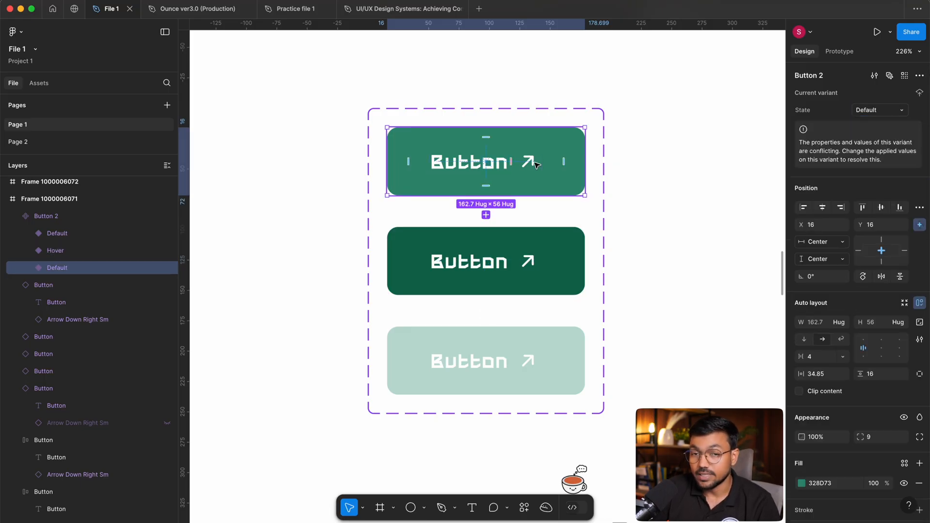
left_click(531, 261)
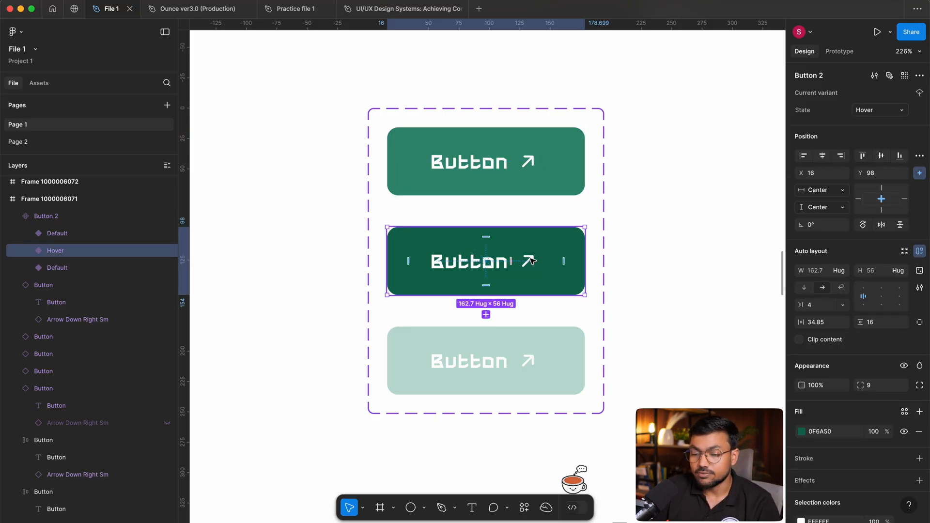
left_click(536, 347)
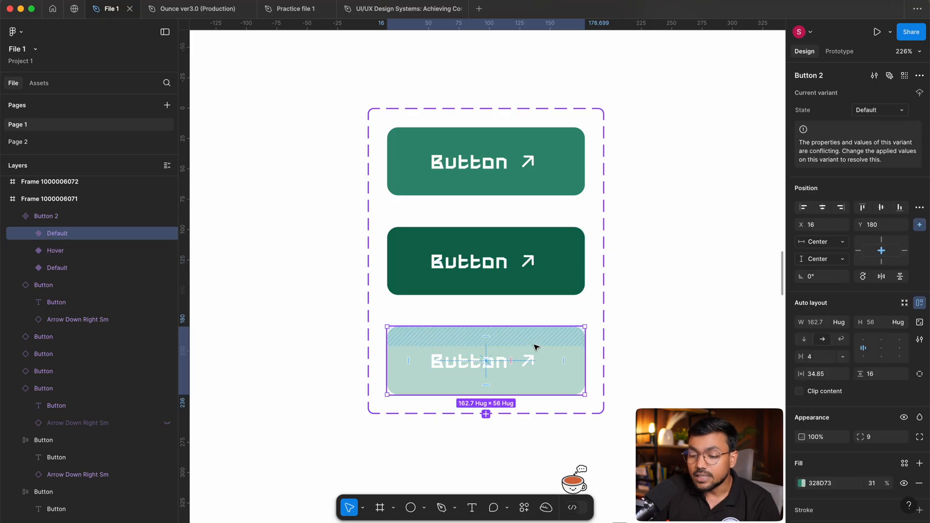
left_click(871, 109)
type("Disabled")
left_click(728, 193)
left_click(523, 203)
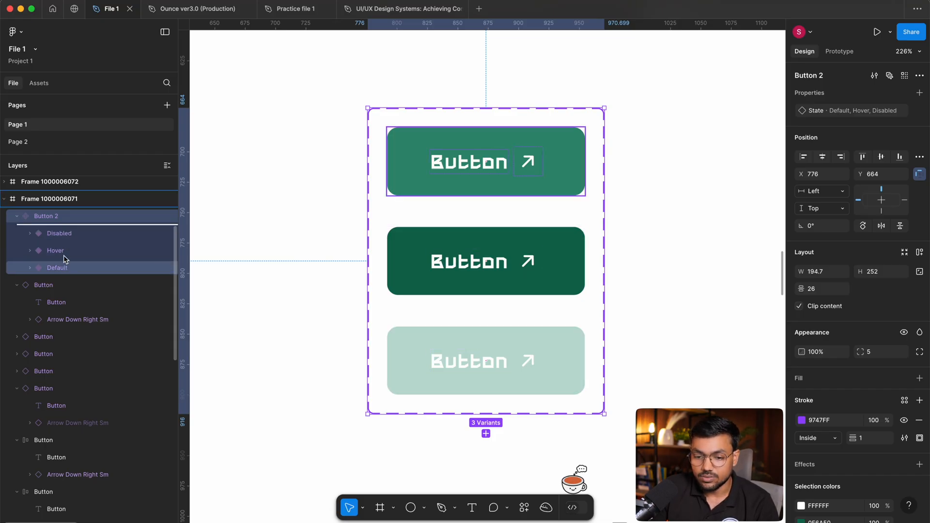
Reorder the variant layers inside the Button 2 set to Default, Hover, Disabled.
left_click_drag(69, 274, 58, 229)
left_click_drag(62, 267, 63, 249)
left_click(353, 233)
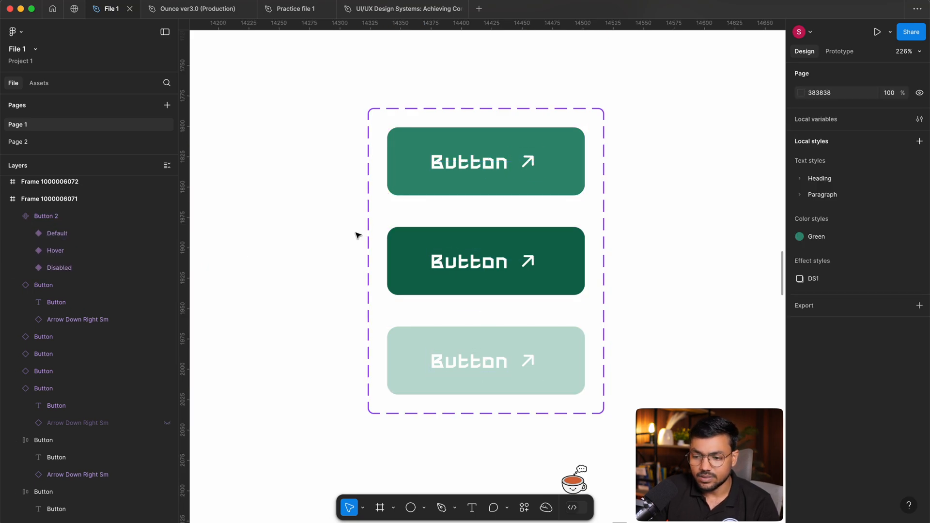
Search the file's assets for "button 2".
left_click_drag(645, 184, 557, 187)
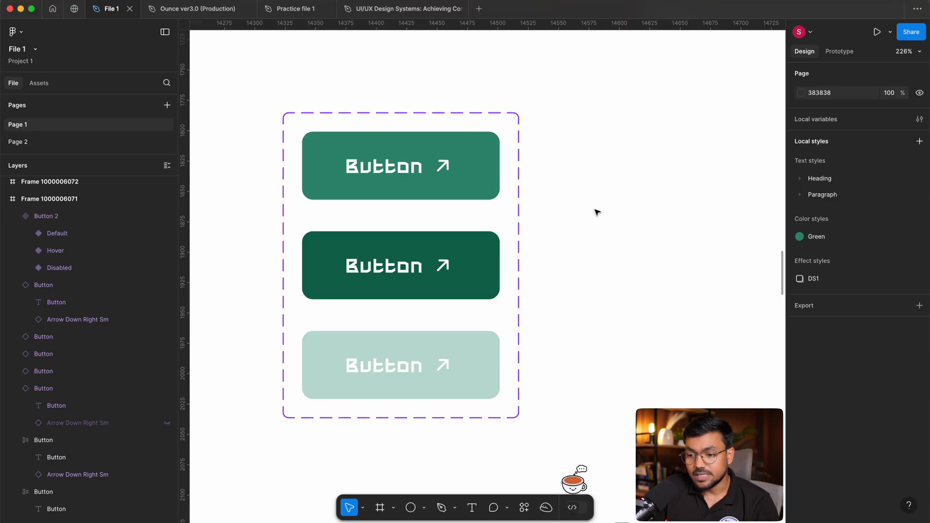
scroll(542, 212, "right", 3)
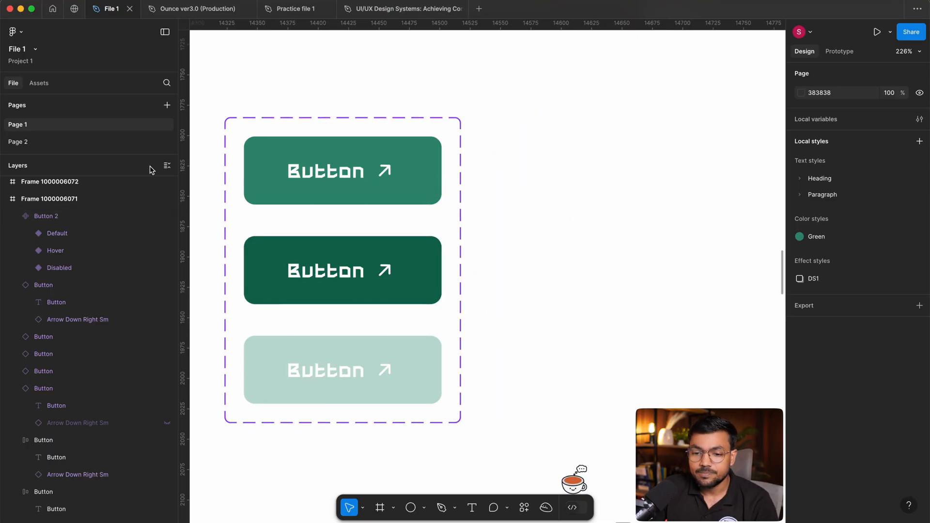
left_click(37, 86)
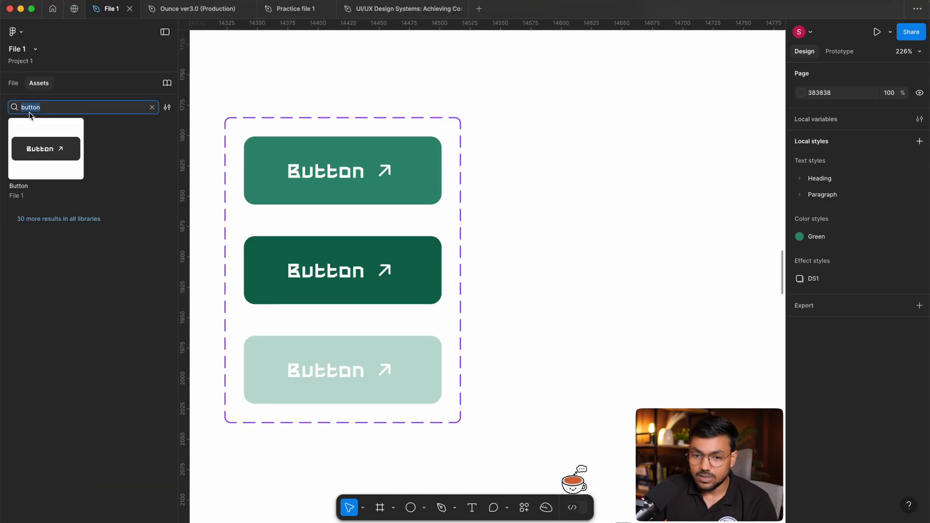
key("Right")
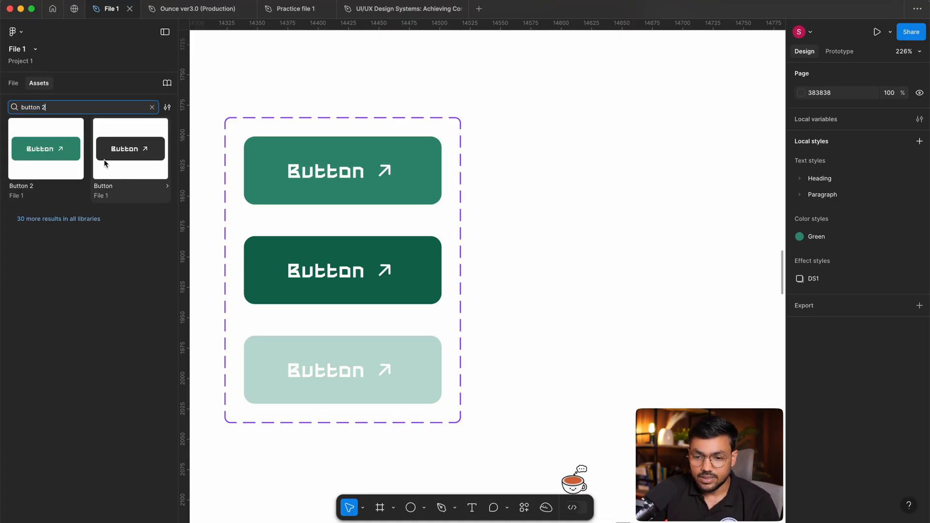
Place an instance of the Button 2 asset on the empty white canvas area beside the variant set.
left_click_drag(30, 150, 594, 204)
left_click_drag(703, 327, 440, 321)
left_click_drag(407, 198, 673, 217)
left_click_drag(326, 320, 513, 302)
left_click_drag(617, 224, 276, 236)
left_click_drag(475, 217, 487, 250)
scroll(489, 238, "up", 1)
left_click_drag(611, 333, 562, 319)
left_click_drag(574, 325, 573, 320)
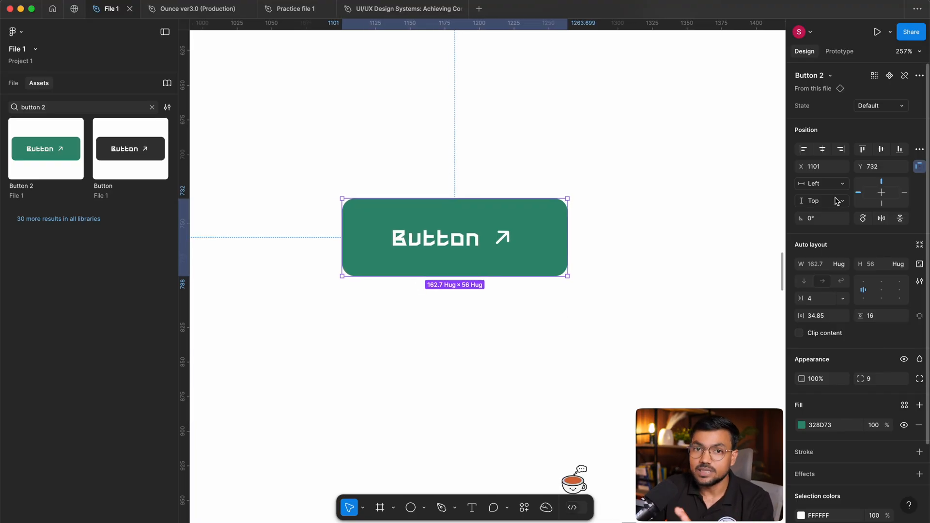
left_click_drag(732, 191, 750, 184)
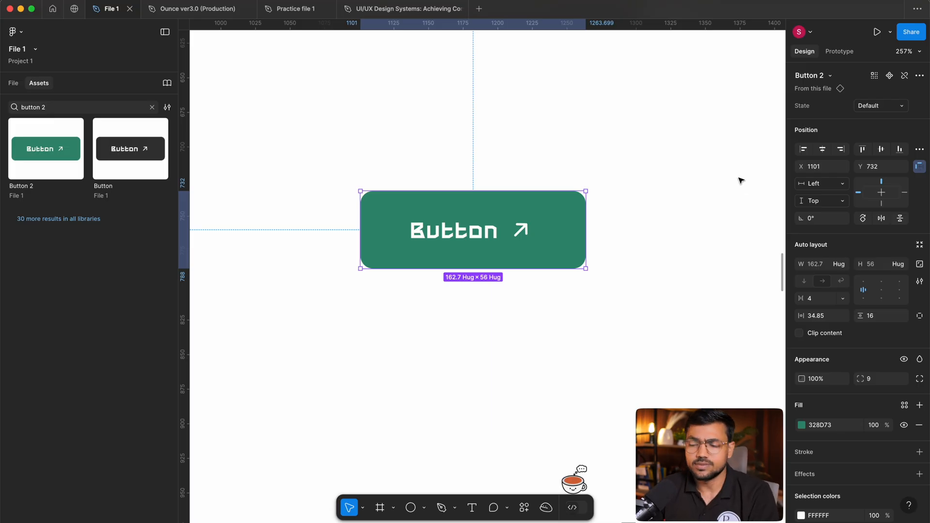
Try the Hover and Disabled values of the State property on the placed Button 2 instance.
left_click(886, 106)
left_click(845, 118)
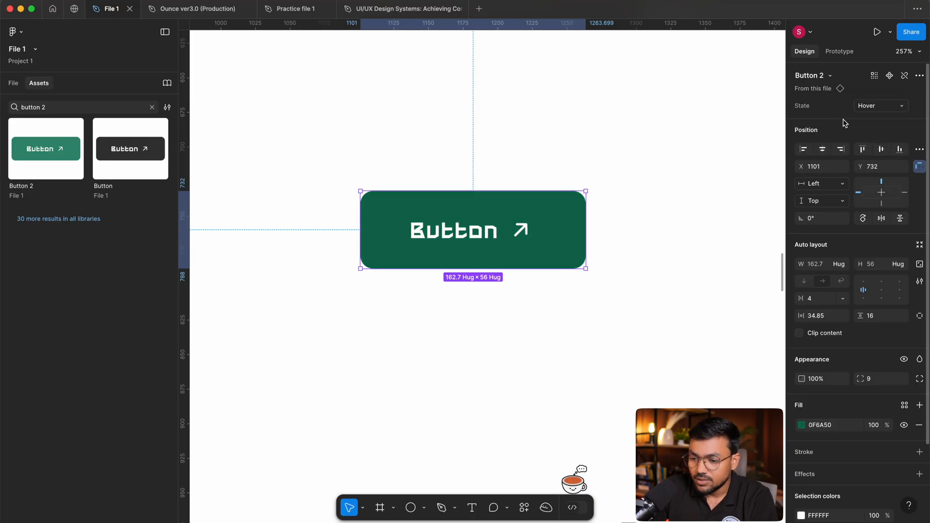
left_click(867, 106)
left_click(865, 115)
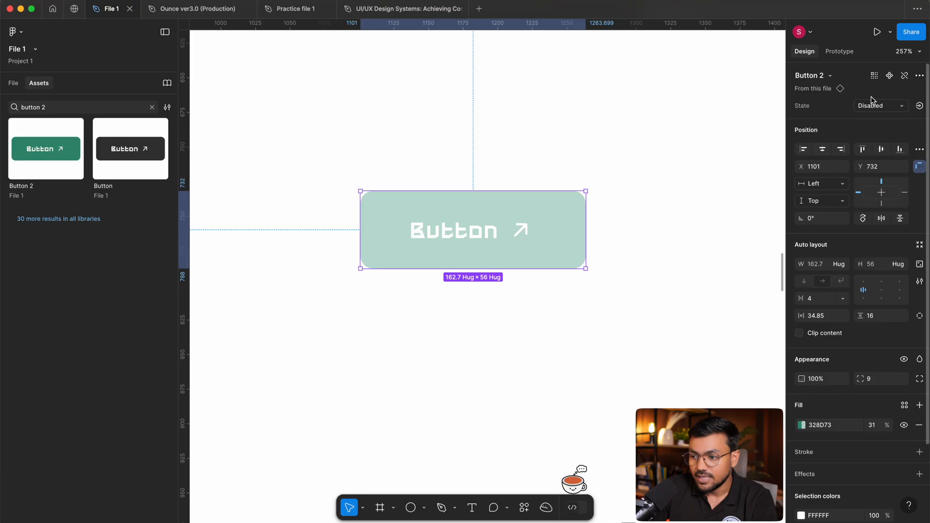
Set the State of the Button 2 instance to Hover and deselect it.
left_click(870, 103)
left_click(869, 77)
left_click(872, 105)
left_click(871, 107)
left_click(870, 106)
left_click(876, 120)
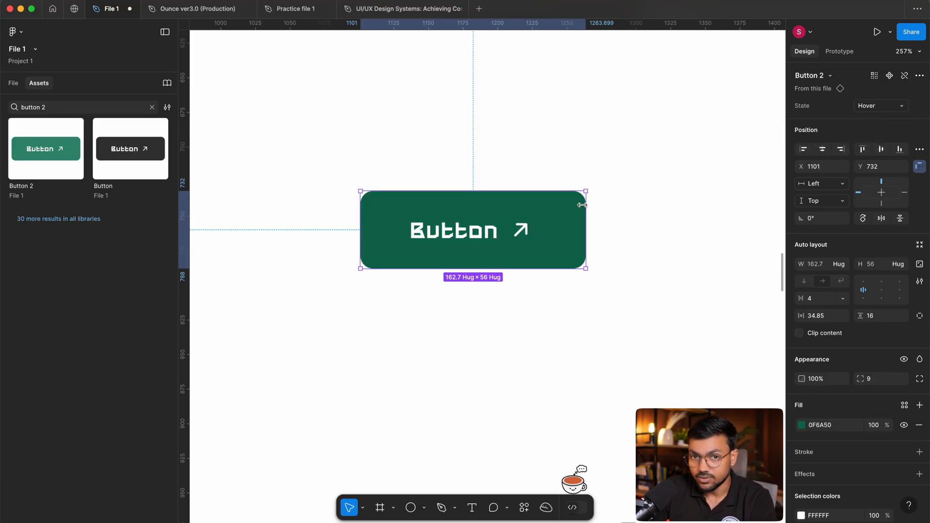
left_click(588, 127)
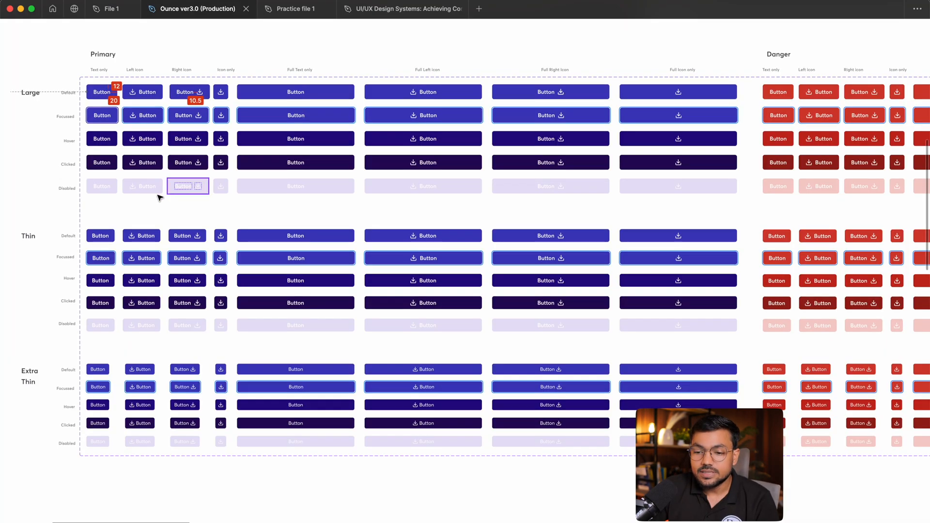
Switch to the Ounce ver3.0 (Production) file and select the whole component set under Button Variants.
scroll(160, 198, "down", 5)
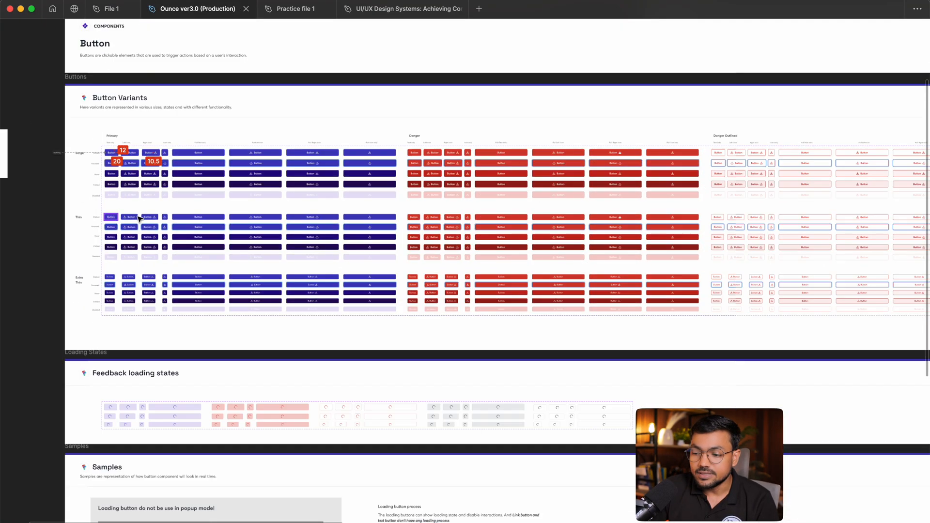
scroll(362, 250, "down", 5)
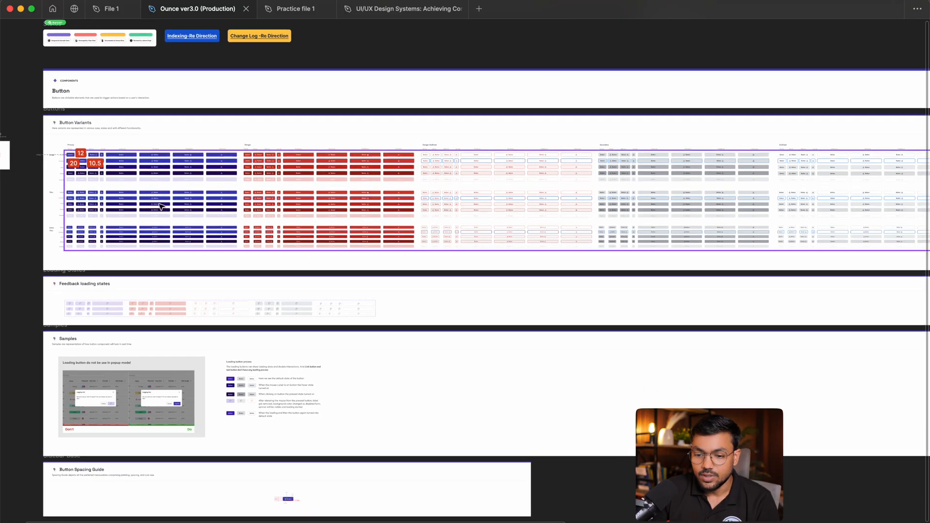
left_click(160, 206)
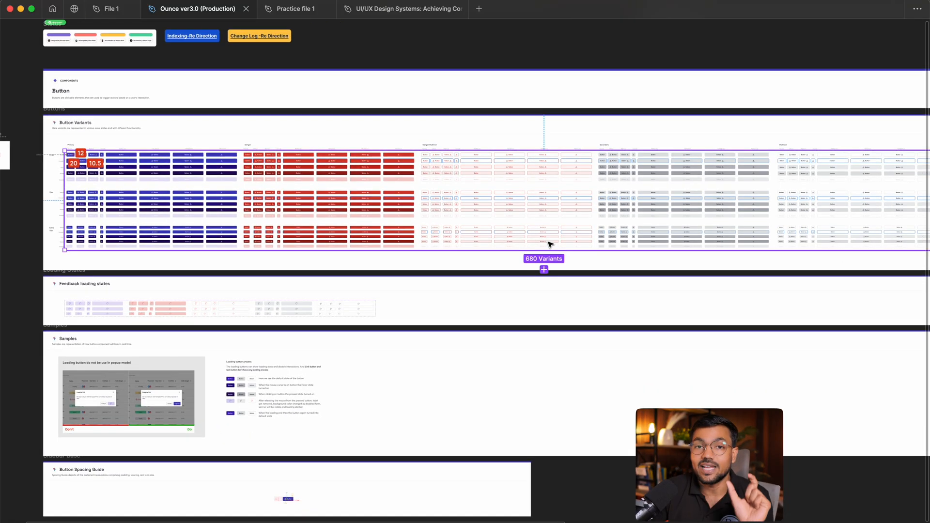
scroll(550, 244, "right", 4)
scroll(550, 244, "up", 1)
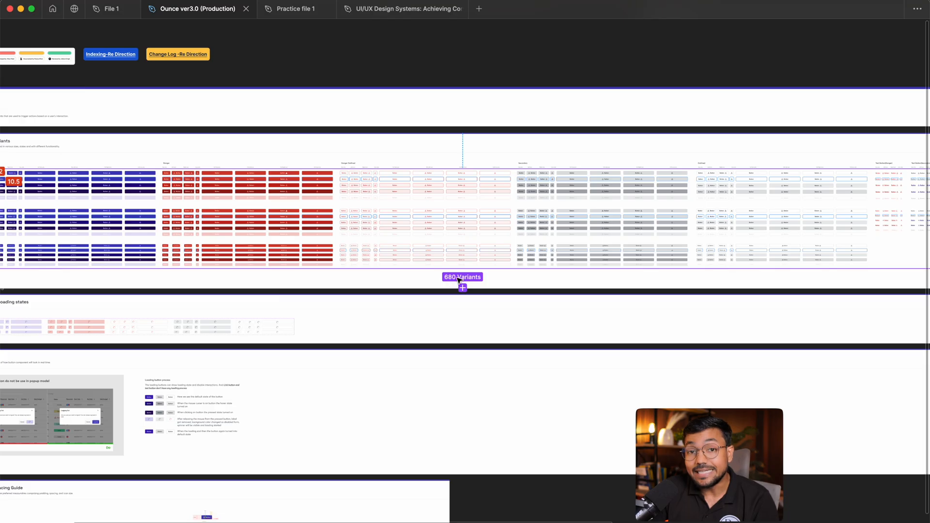
Inspect the states of the Large text-only Primary button from Default through to Disabled.
left_click_drag(283, 245, 576, 262)
scroll(333, 202, "up", 6)
left_click(463, 210)
left_click_drag(312, 222, 489, 221)
left_click(351, 207)
scroll(302, 177, "up", 5)
left_click_drag(209, 158, 280, 160)
left_click(371, 106)
left_click(373, 196)
left_click(383, 283)
left_click(400, 429)
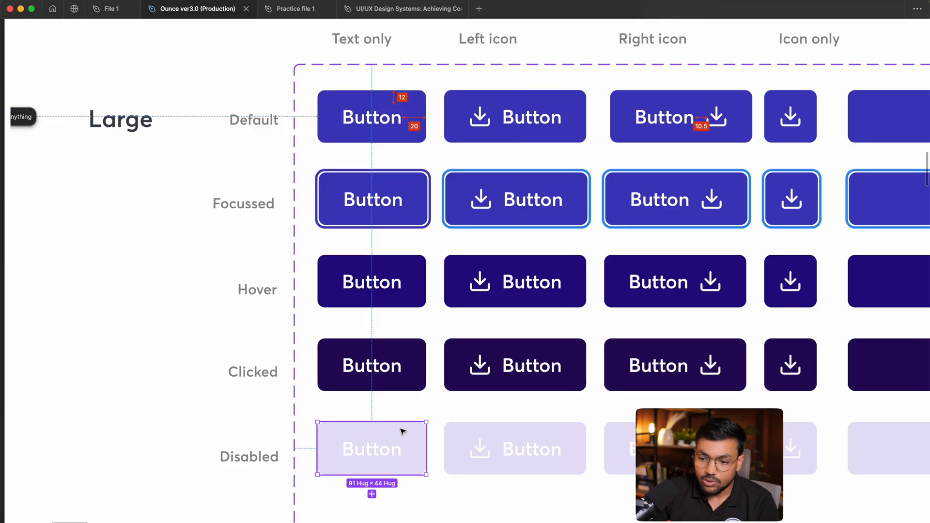
Inspect the left-icon, right-icon and full-width versions of the Large Default Primary button.
left_click(512, 118)
left_click_drag(664, 137, 521, 147)
left_click(514, 112)
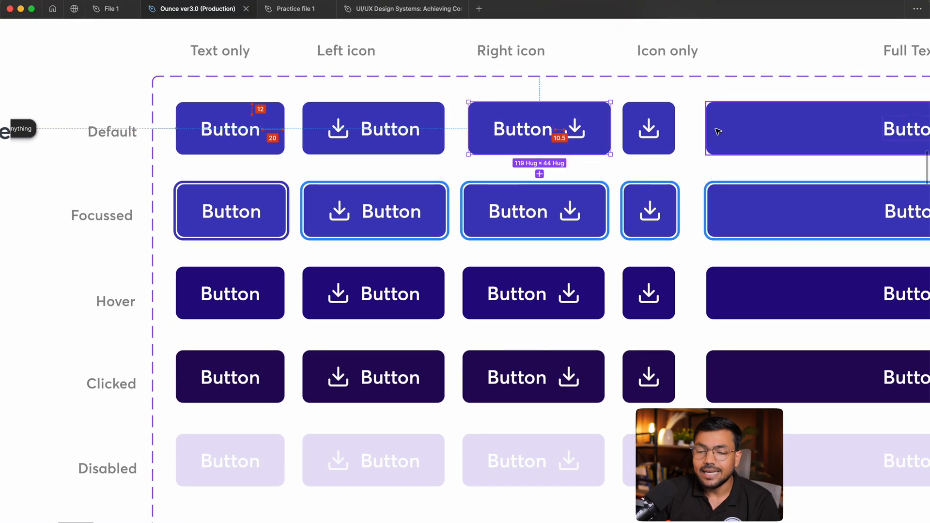
left_click_drag(718, 132, 694, 138)
scroll(446, 188, "right", 5)
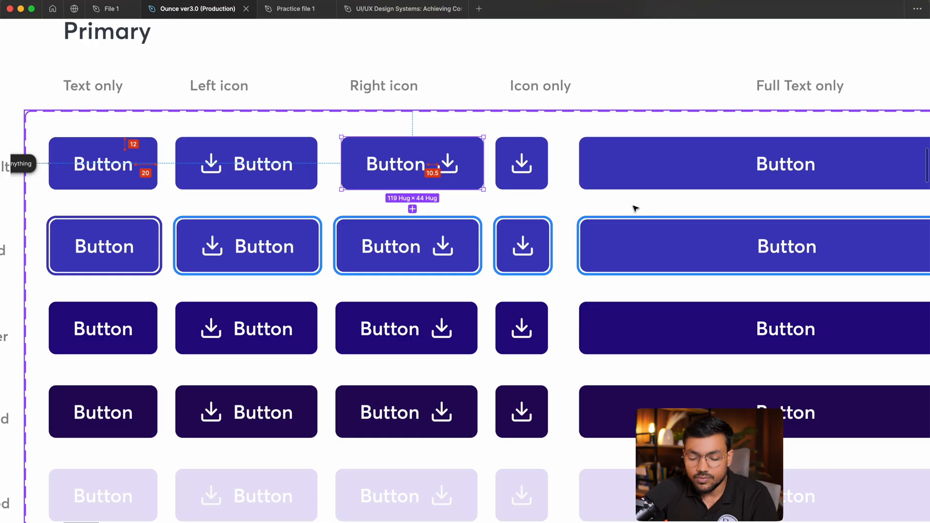
Examine the Thin and Extra Thin size rows of the Primary buttons.
scroll(600, 232, "down", 5)
scroll(560, 176, "down", 6)
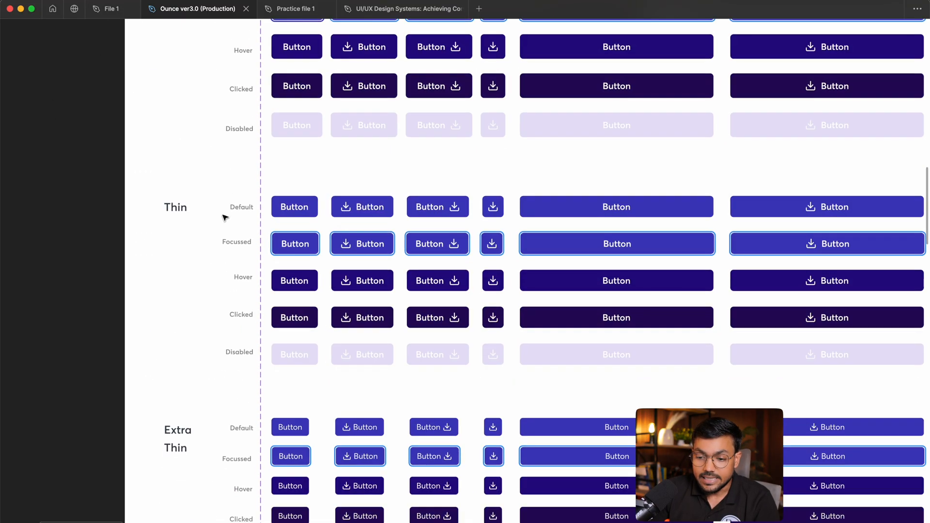
scroll(357, 233, "down", 5)
scroll(426, 291, "down", 3)
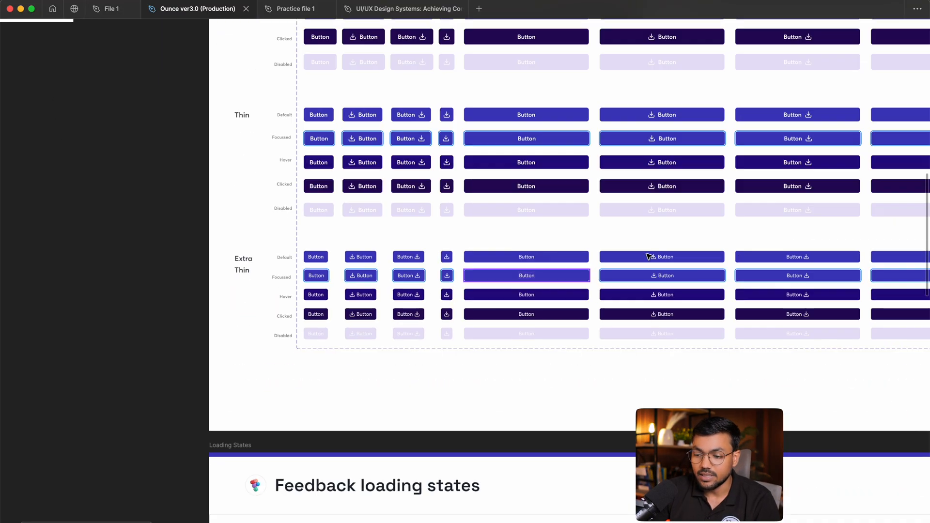
scroll(649, 256, "down", 3)
Examine the Danger button group with its text, icon and full-width versions across all states.
scroll(668, 222, "right", 10)
scroll(507, 182, "up", 5)
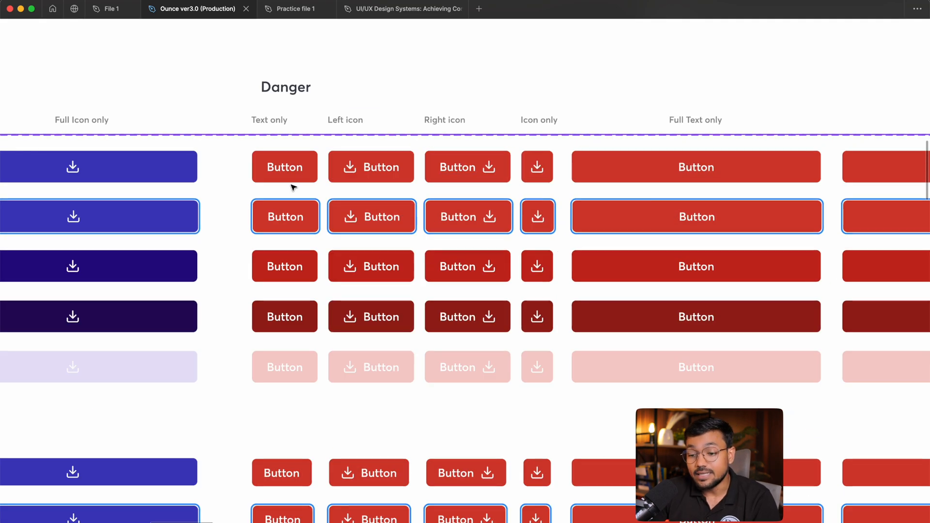
scroll(502, 129, "down", 5)
scroll(345, 209, "up", 6)
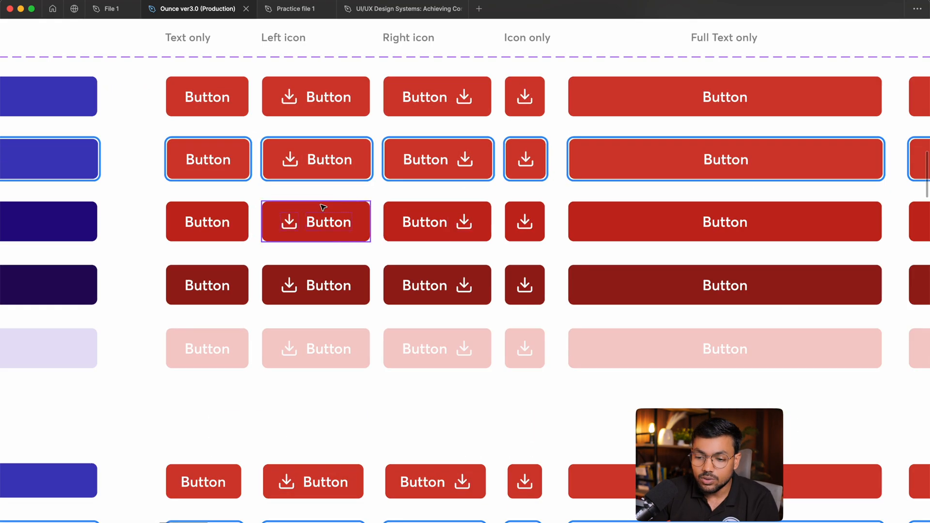
scroll(344, 209, "up", 1)
scroll(345, 209, "left", 1)
scroll(446, 187, "right", 2)
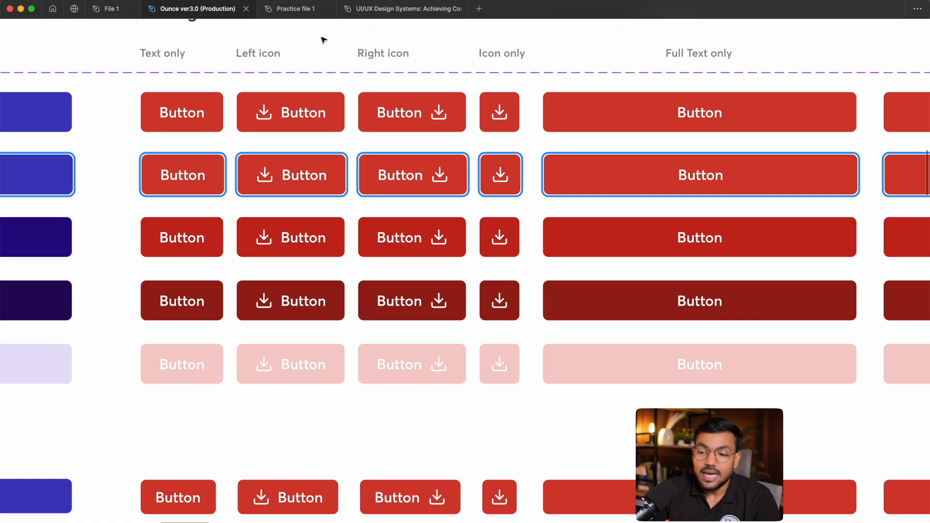
scroll(279, 40, "up", 2)
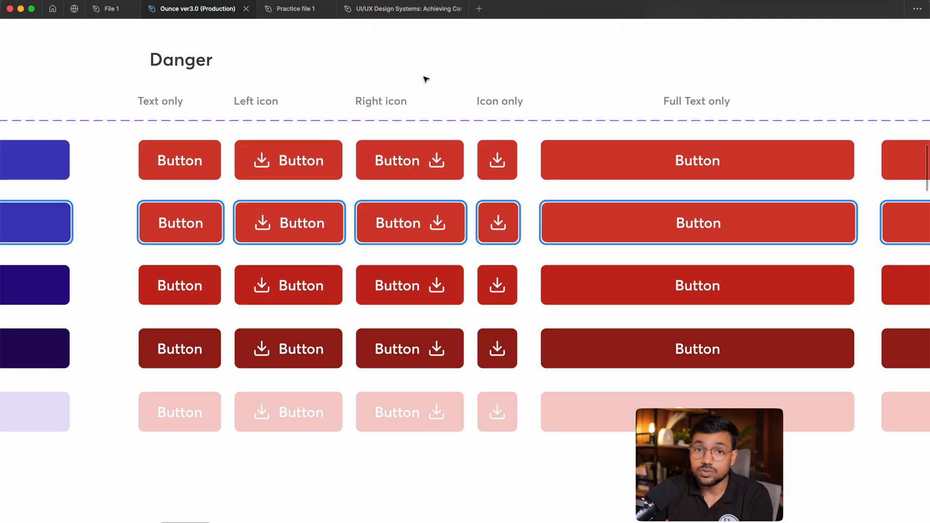
Examine the Secondary button group and the Text Button(Danger) and Text Button(Secondary) groups.
scroll(542, 321, "down", 5)
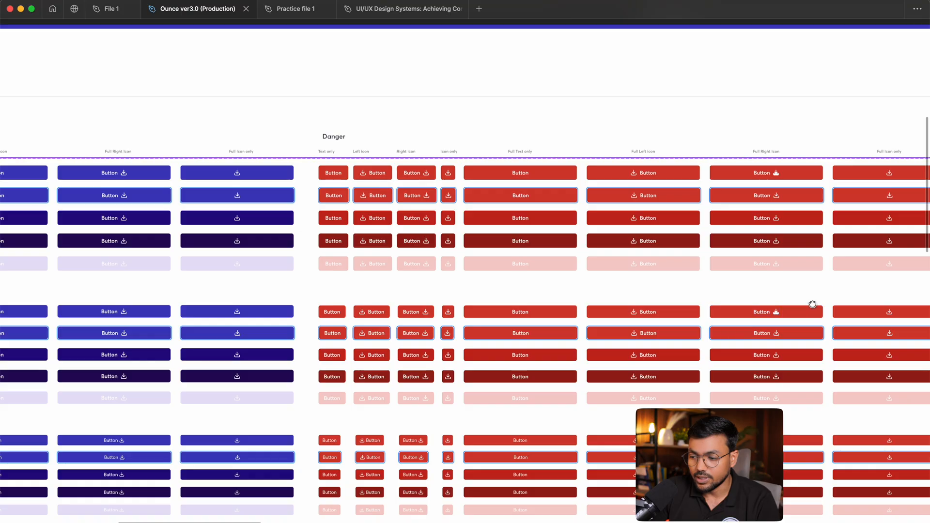
scroll(688, 266, "up", 2)
scroll(688, 265, "down", 5)
scroll(442, 214, "up", 10)
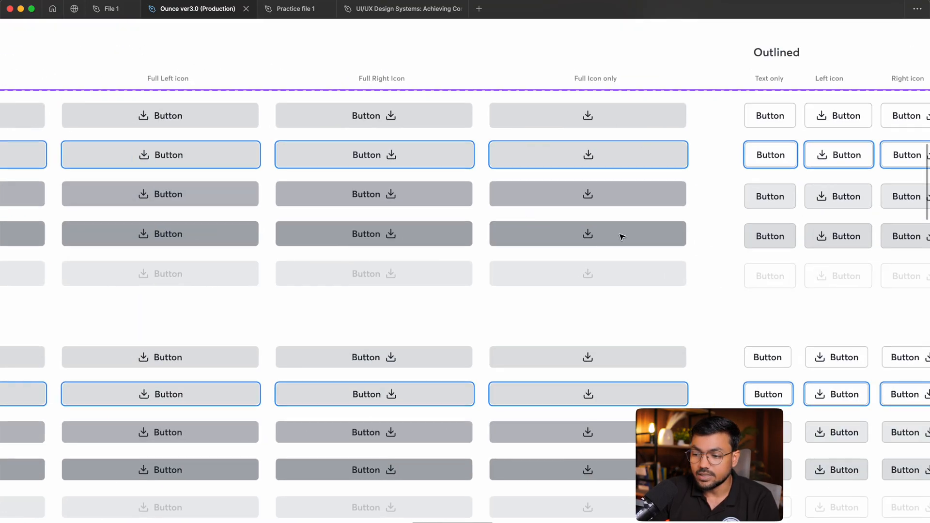
left_click_drag(910, 251, 137, 285)
scroll(229, 157, "down", 3)
left_click_drag(837, 195, 332, 226)
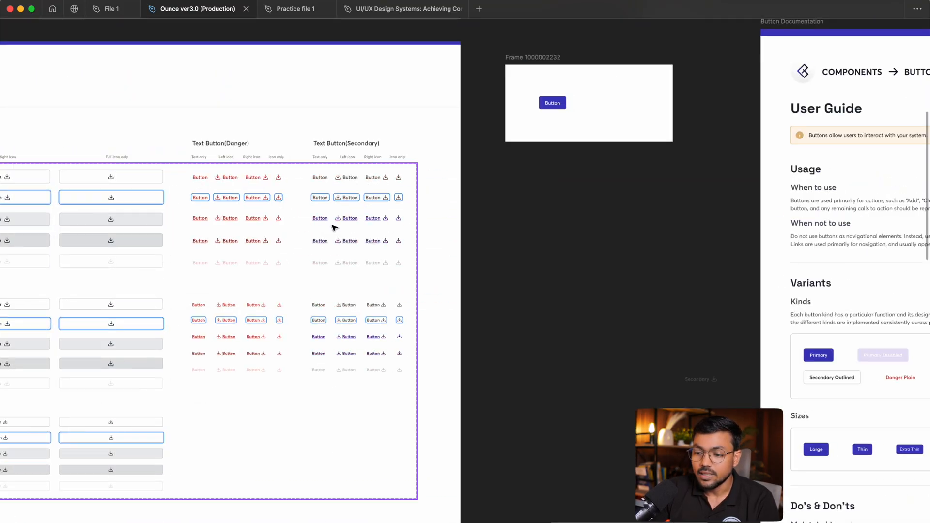
scroll(227, 199, "up", 5)
scroll(794, 223, "left", 2)
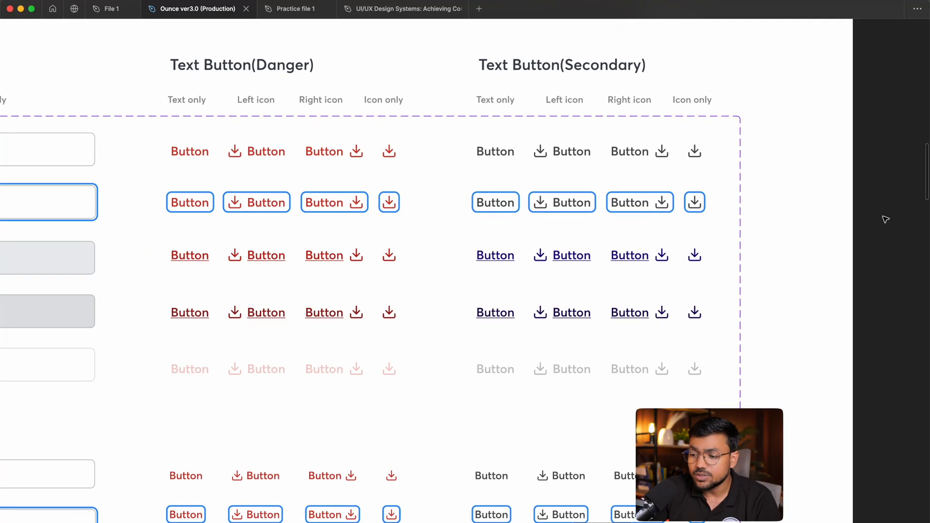
Return to File 1 and bring the Button 2 variant set into close view.
left_click(111, 10)
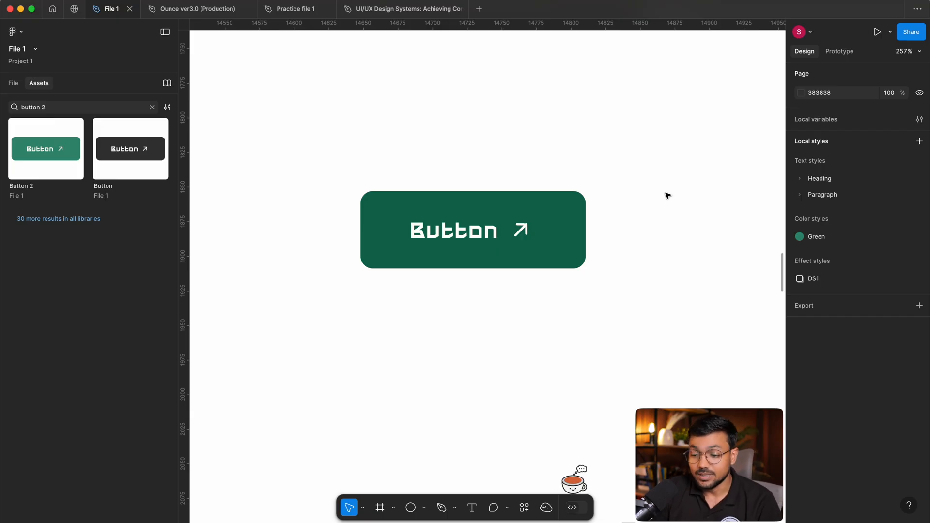
scroll(668, 195, "down", 4)
left_click_drag(358, 242, 625, 210)
scroll(573, 197, "up", 7)
scroll(344, 265, "down", 6)
left_click_drag(538, 263, 508, 303)
scroll(299, 245, "up", 5)
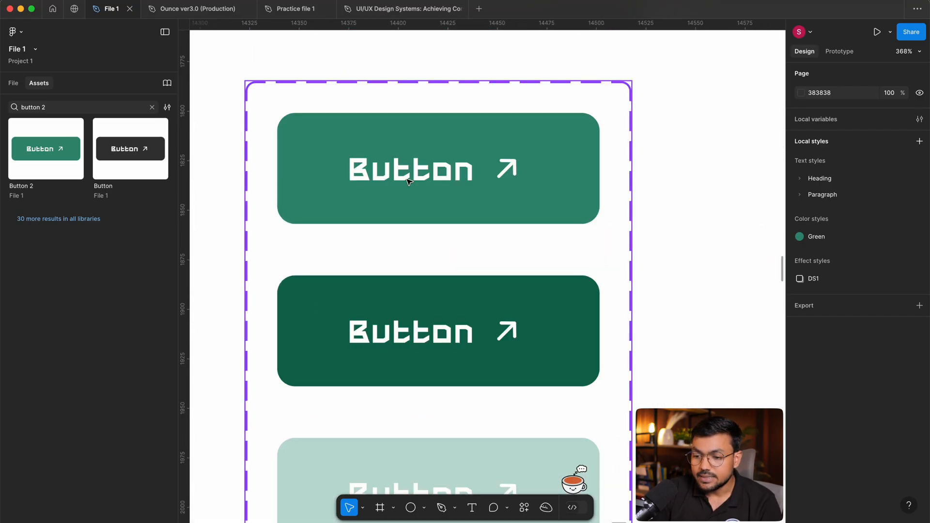
Create a boolean property named Show Icon with value True on the arrow icon of the Default variant.
left_click(481, 175)
double_click(482, 174)
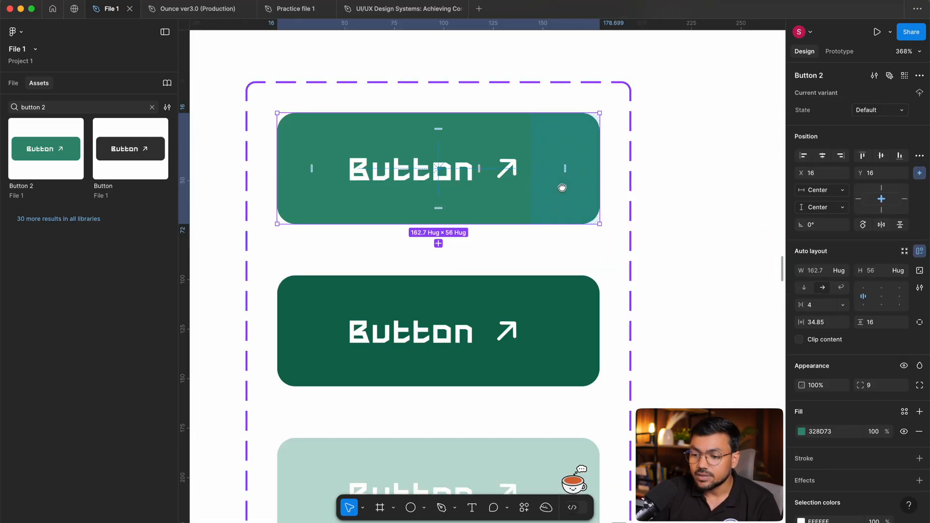
left_click(515, 171)
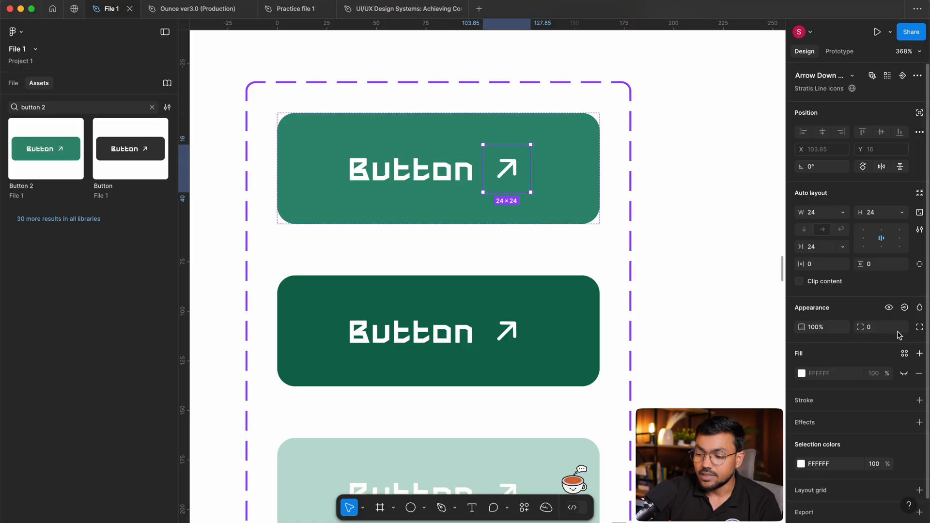
left_click(904, 308)
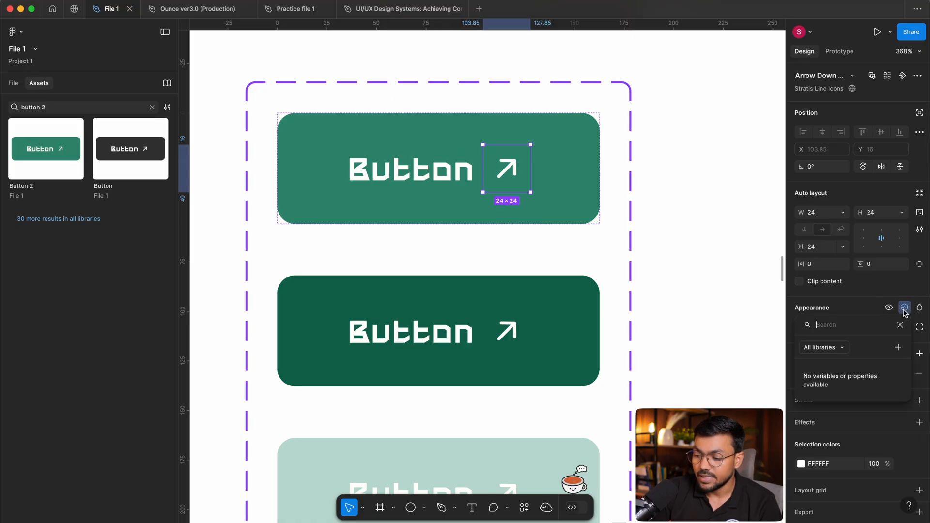
left_click(897, 348)
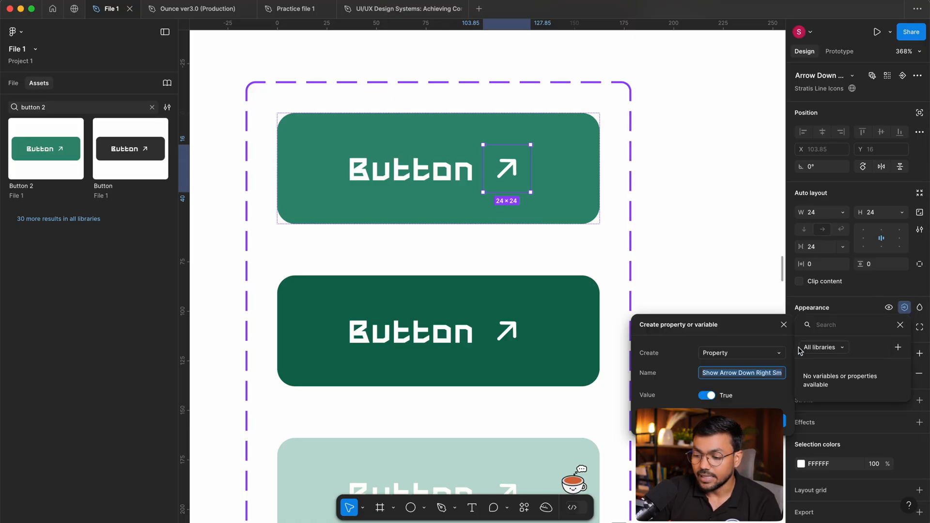
type("Show Icon")
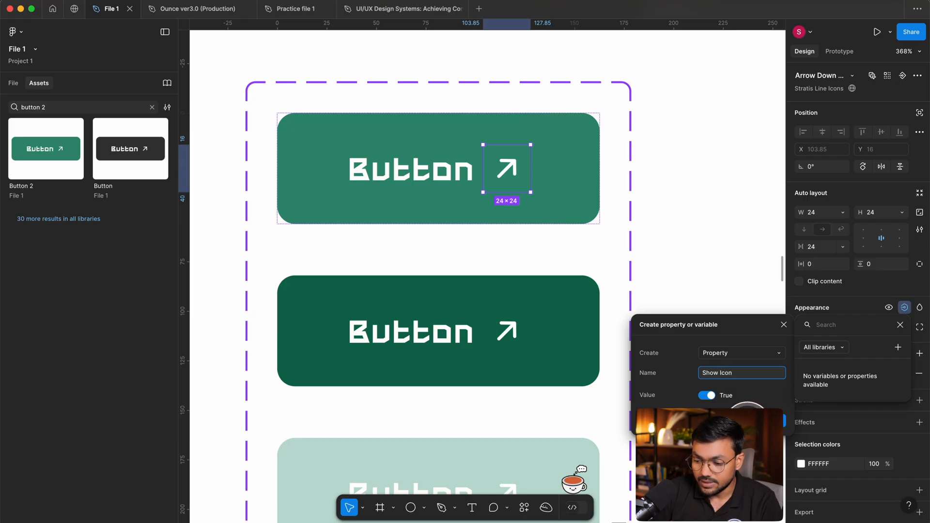
left_click(747, 417)
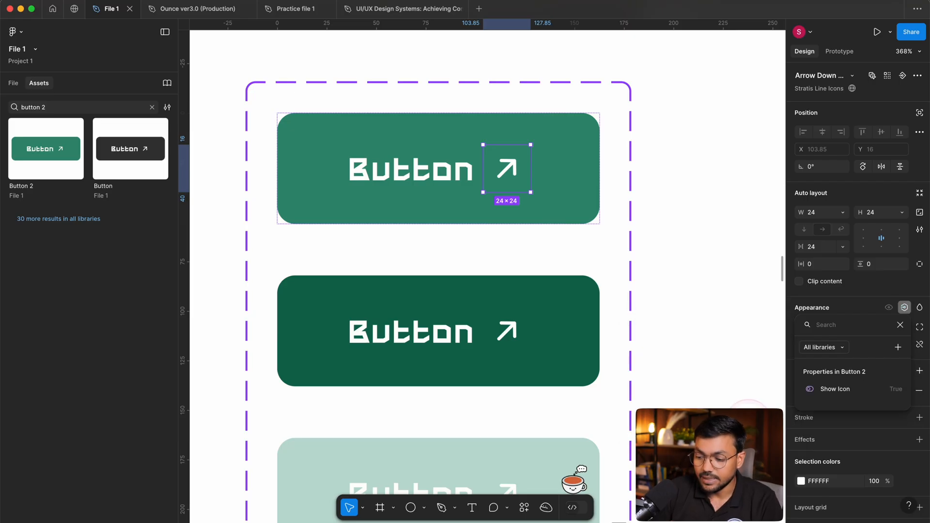
Apply the Show Icon property to the arrow icons of the Hover and Disabled variants together.
scroll(399, 323, "down", 1)
left_click(399, 323)
scroll(406, 316, "down", 1)
left_click(407, 316)
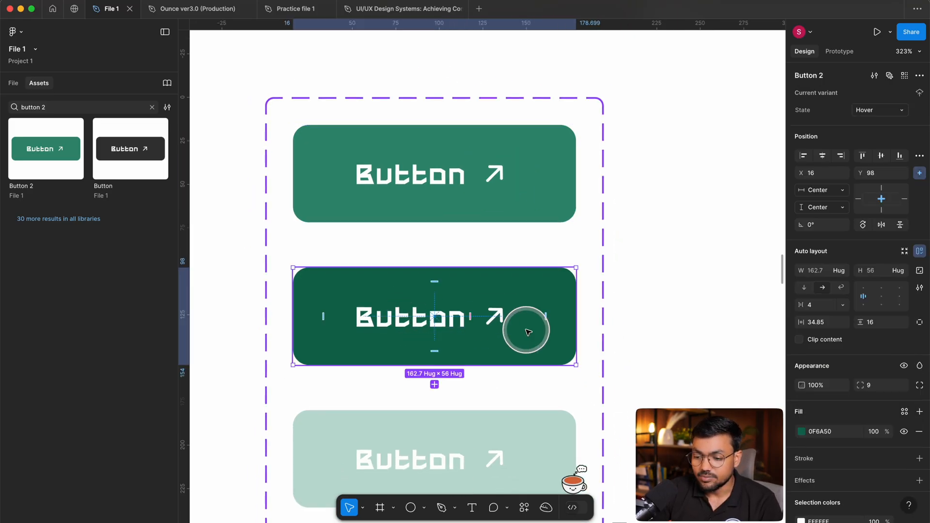
left_click(503, 328)
scroll(557, 315, "down", 3)
left_click(496, 376, "shift")
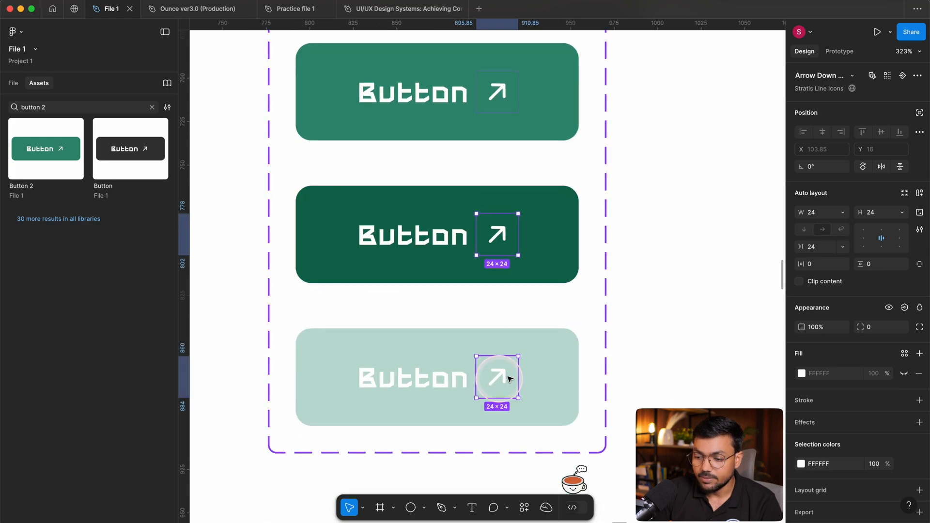
left_click(903, 308)
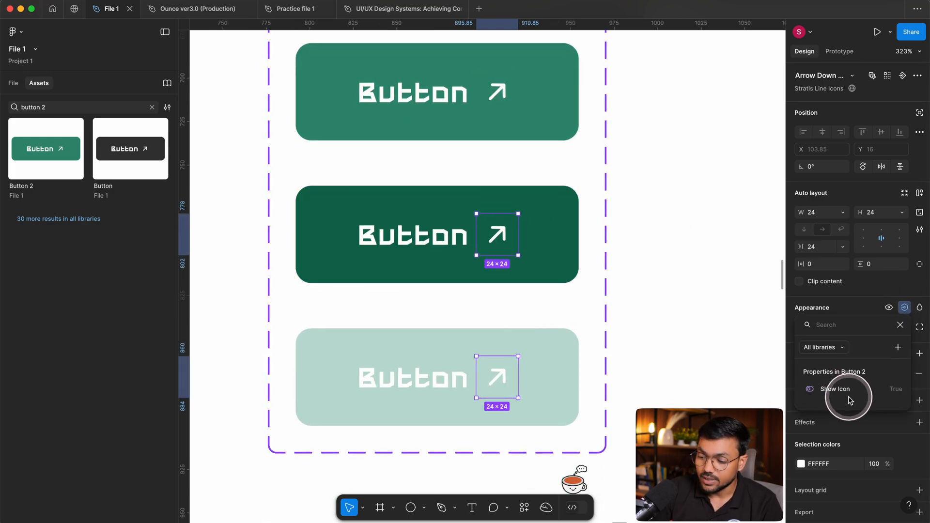
left_click(836, 396)
left_click(666, 233)
Try the Show Icon property on the separate Hover button instance by switching it off and back on.
scroll(666, 233, "right", 10)
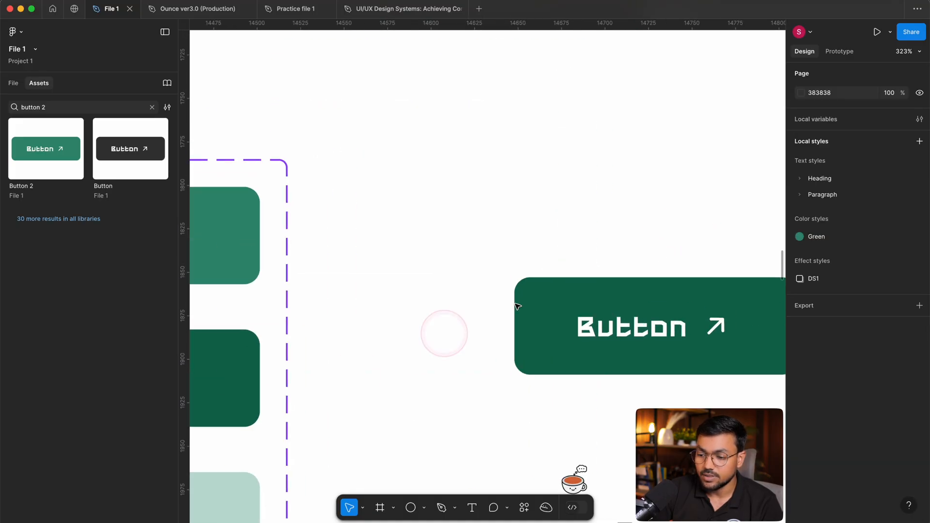
left_click(498, 305)
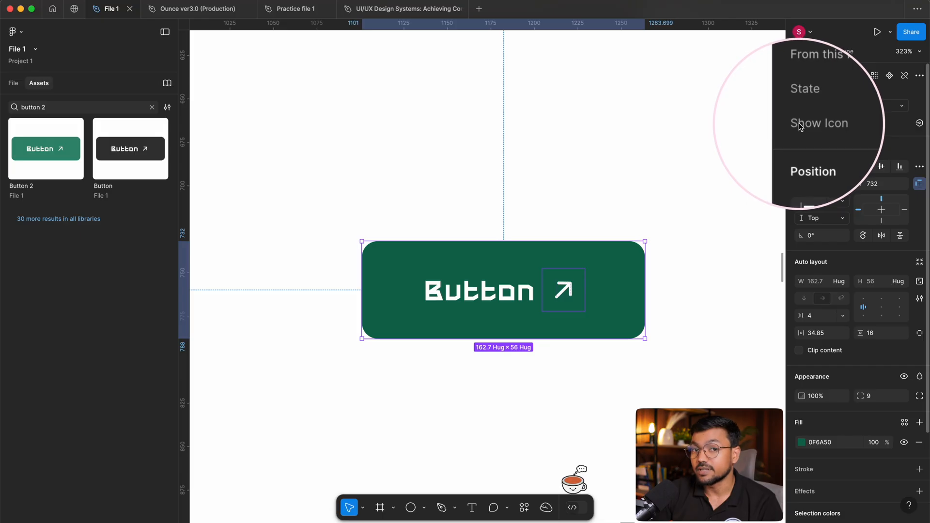
left_click(861, 125)
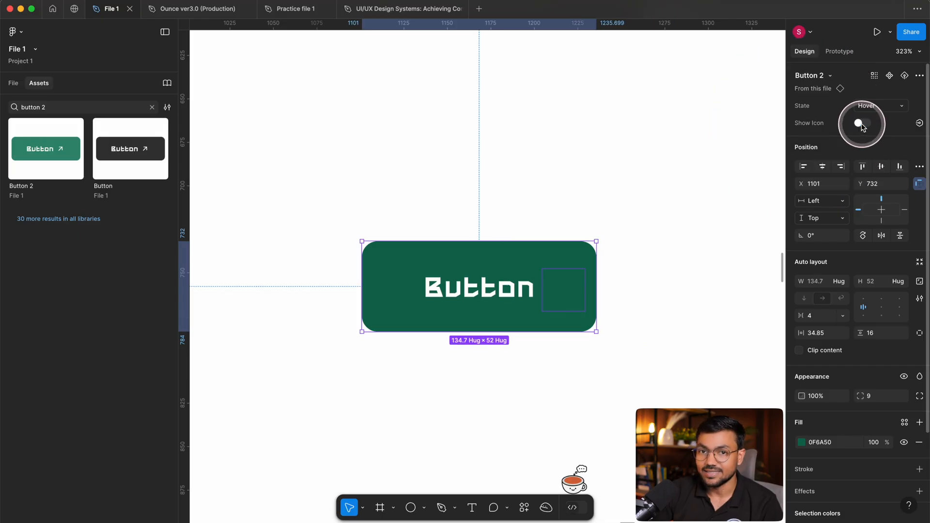
left_click(861, 125)
left_click(861, 125)
left_click(861, 125)
left_click(861, 125)
left_click(861, 125)
left_click(861, 125)
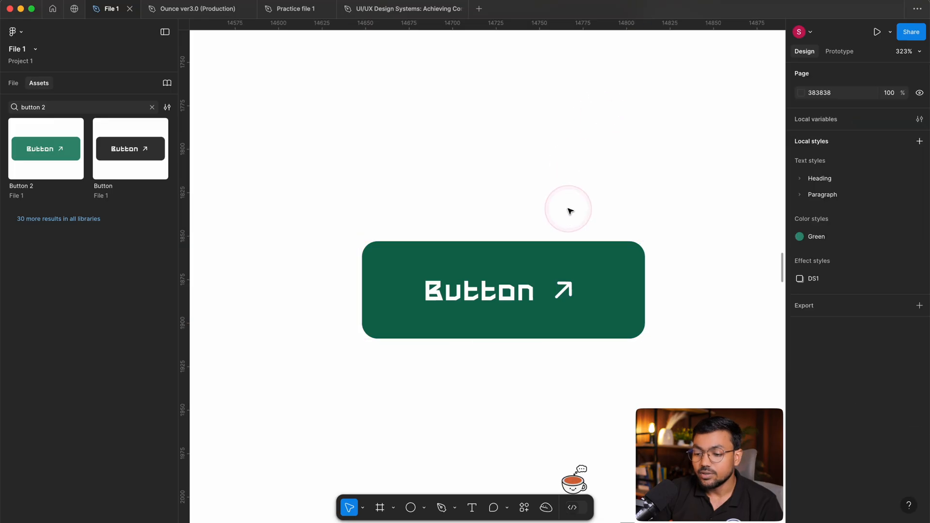
scroll(564, 208, "down", 3)
scroll(484, 292, "up", 4)
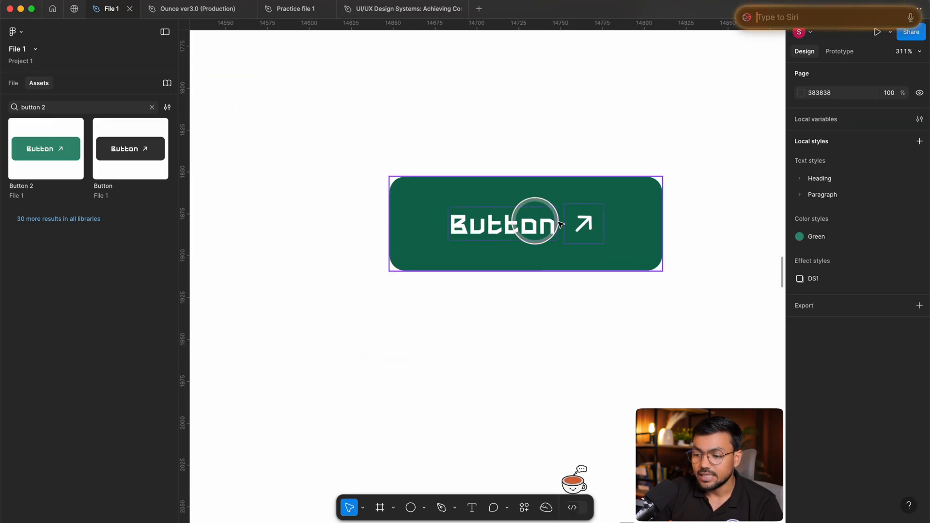
left_click(533, 218)
left_click(861, 125)
left_click(862, 125)
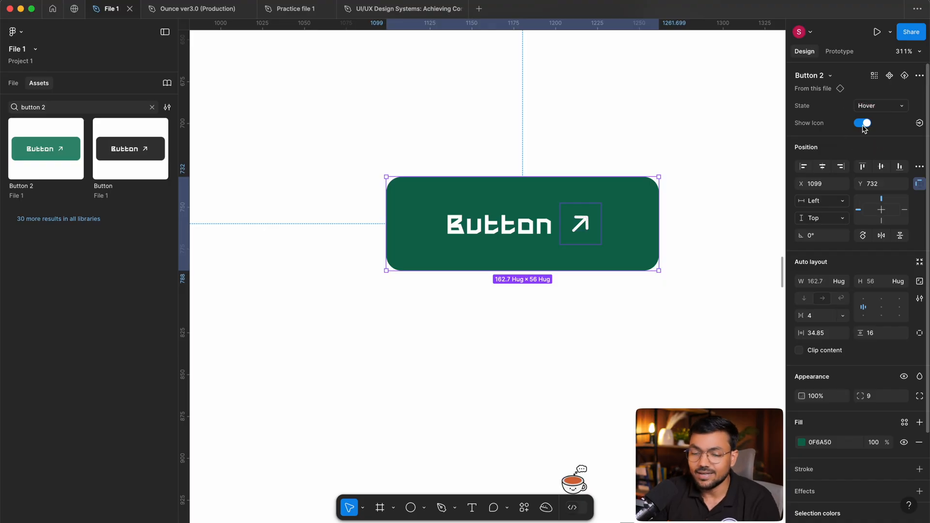
Return to the Button 2 variant set and inspect the property linked to the Default variant's arrow icon.
left_click_drag(400, 199, 863, 202)
left_click_drag(696, 173, 334, 168)
left_click_drag(678, 145, 545, 159)
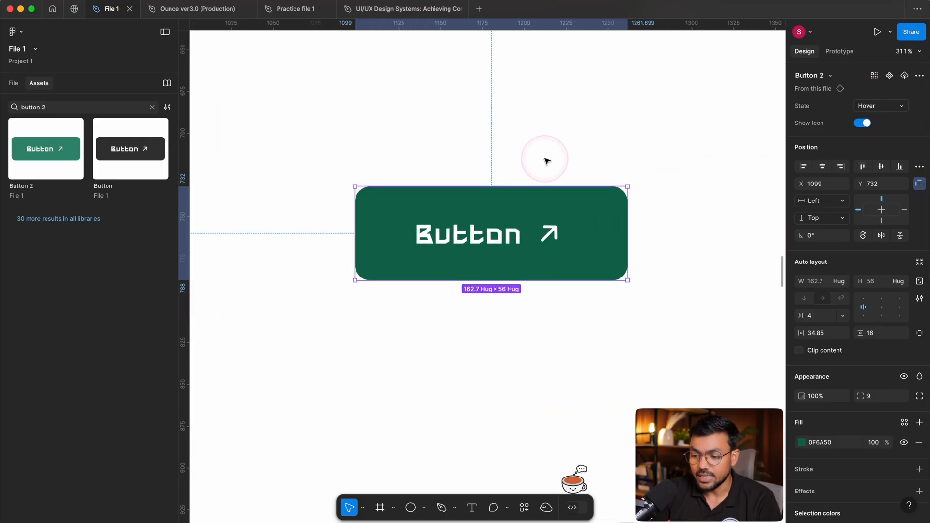
left_click_drag(193, 175, 460, 183)
left_click(460, 182)
scroll(458, 185, "left", 4)
scroll(448, 169, "down", 1)
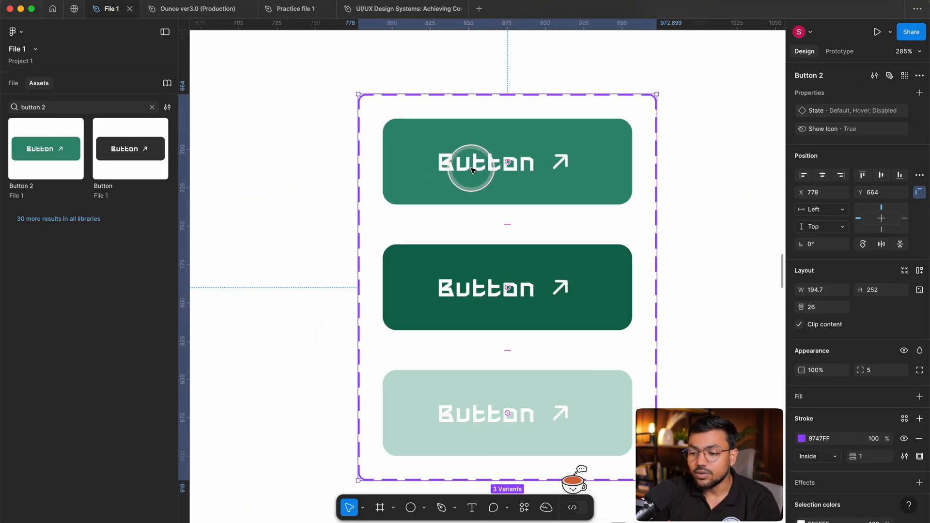
left_click(486, 174)
scroll(581, 167, "up", 2)
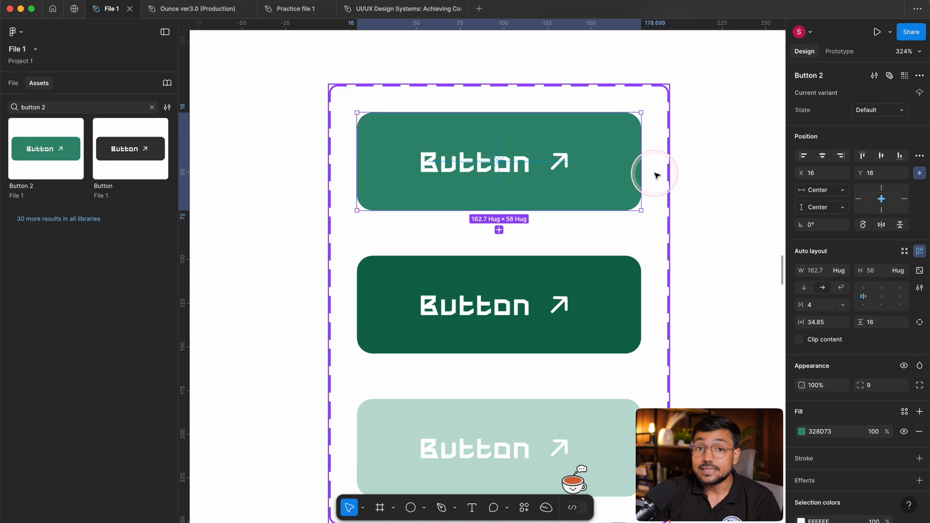
left_click(687, 159)
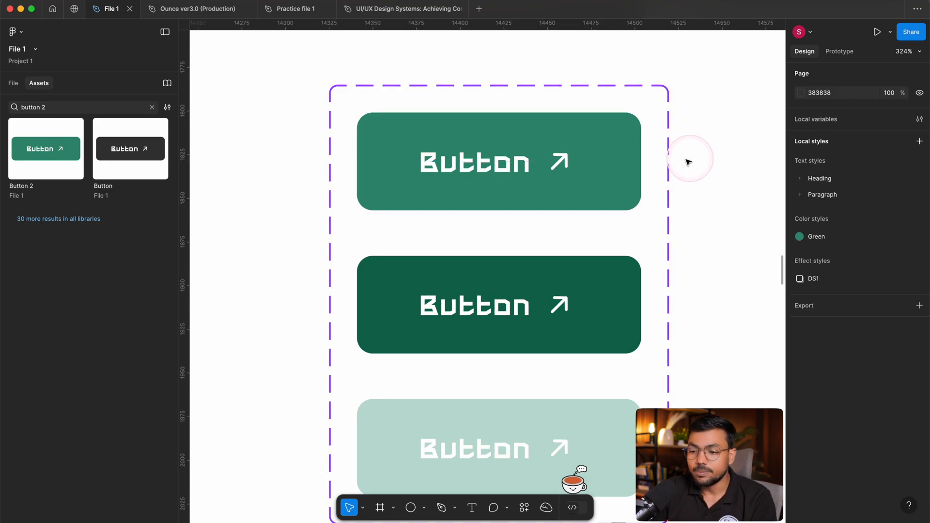
left_click(475, 167)
double_click(557, 162)
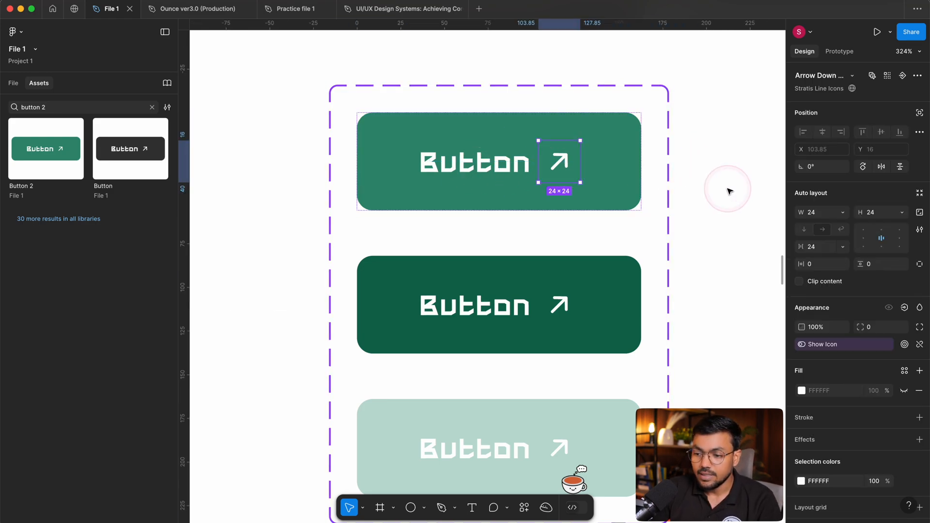
Bring the separate Hover button instance into close view.
left_click_drag(726, 191, 612, 209)
scroll(409, 179, "down", 4)
left_click(582, 194)
scroll(782, 210, "up", 5)
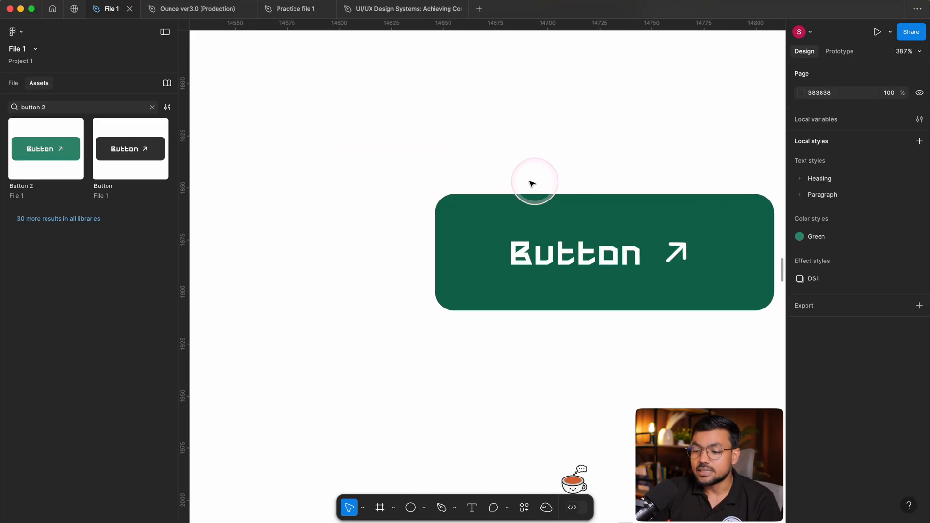
left_click_drag(531, 183, 436, 177)
key("super")
key("super")
double_click(569, 257)
left_click(566, 147)
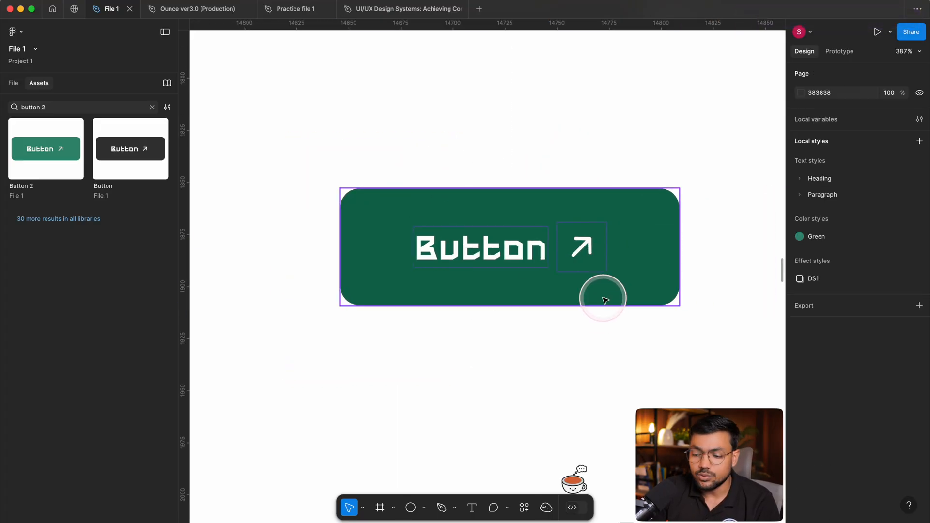
scroll(595, 285, "up", 4)
scroll(536, 278, "down", 4)
left_click(442, 278)
key("super")
key("super")
left_click(607, 133)
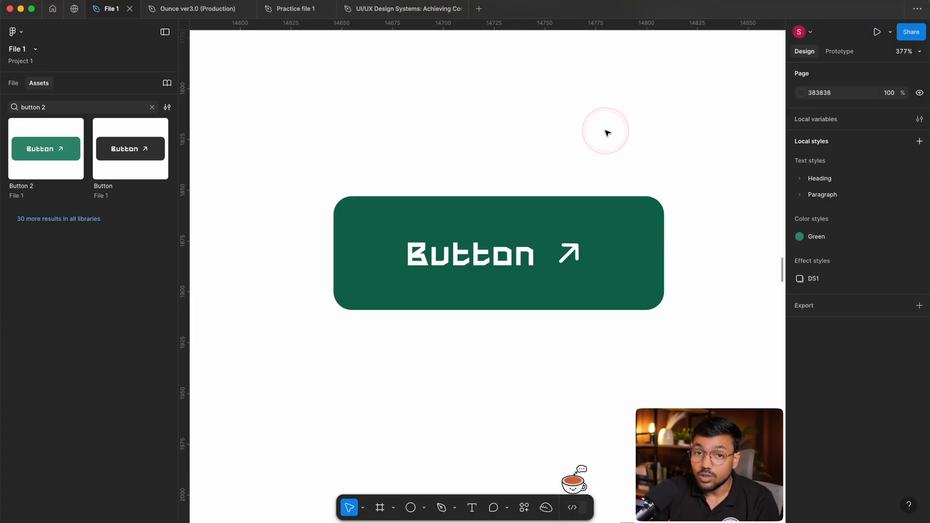
Show the file's layers and inspect the text and arrow icon layers inside the Hover button instance.
left_click(502, 270)
left_click(13, 83)
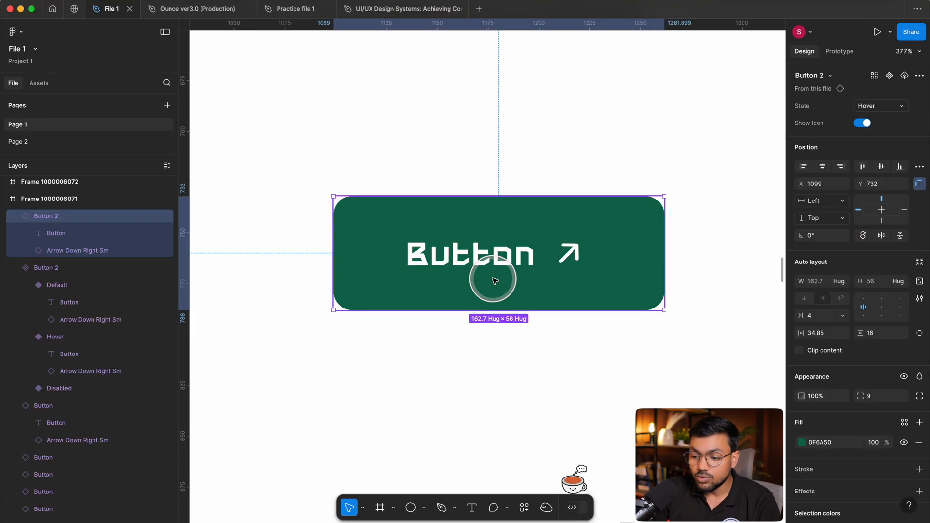
double_click(522, 270)
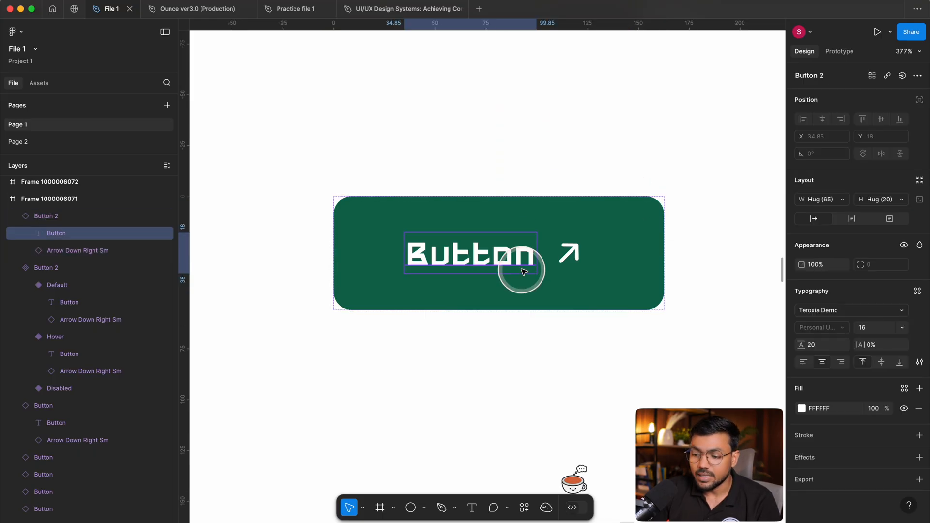
left_click(561, 253)
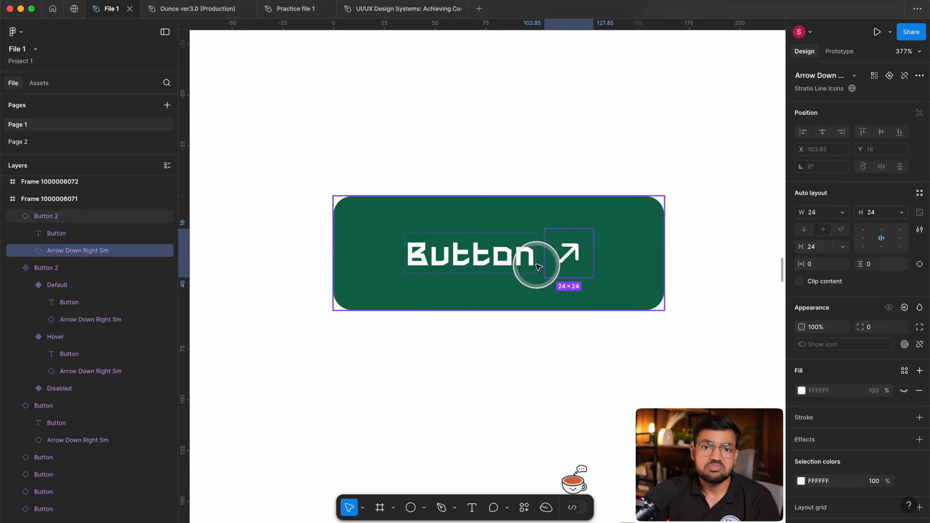
left_click(552, 183)
left_click(497, 255)
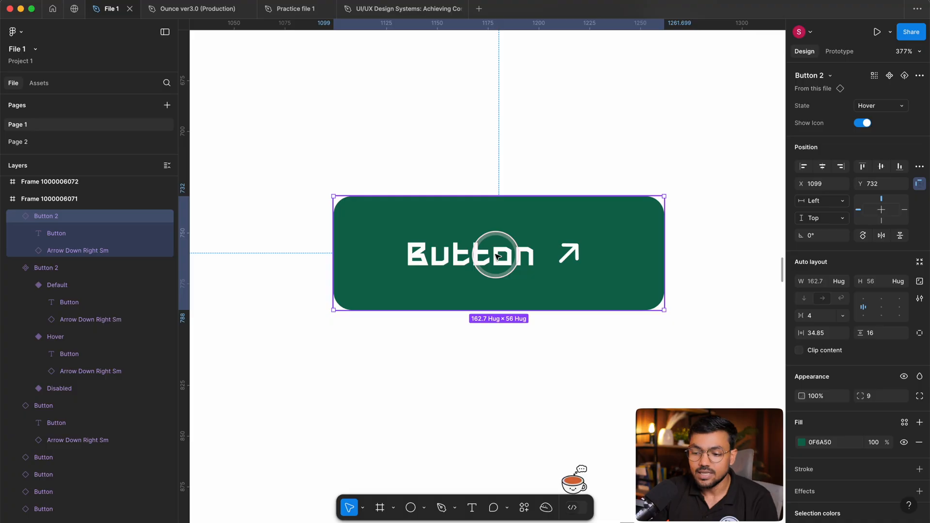
Duplicate the Hover button instance straight below the original, at Y 807.
right_click(496, 255)
left_click(402, 364)
scroll(487, 230, "down", 3)
left_click_drag(489, 257, 484, 368)
scroll(596, 356, "down", 1)
scroll(557, 335, "up", 1)
double_click(514, 322)
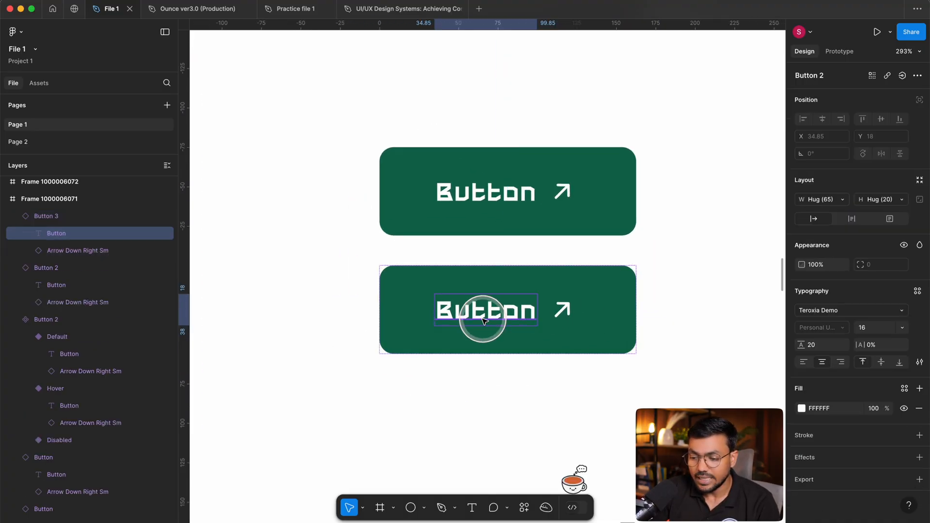
Detach the lower button copy from its main component.
left_click(538, 411)
scroll(537, 411, "up", 5)
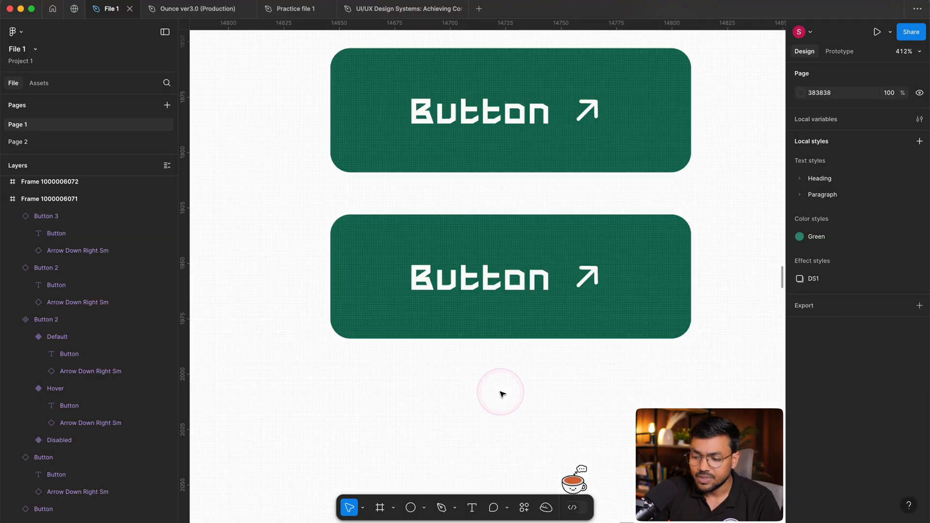
left_click(510, 240)
right_click(511, 242)
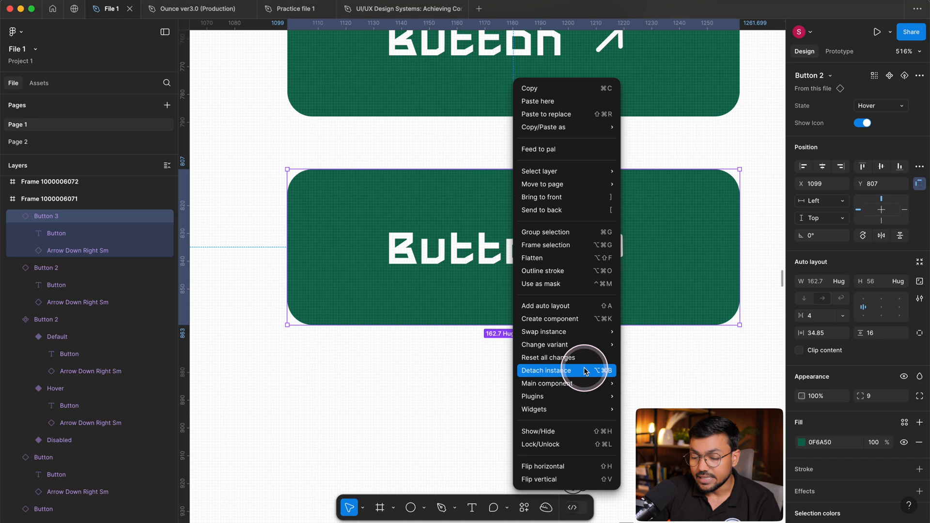
left_click(573, 371)
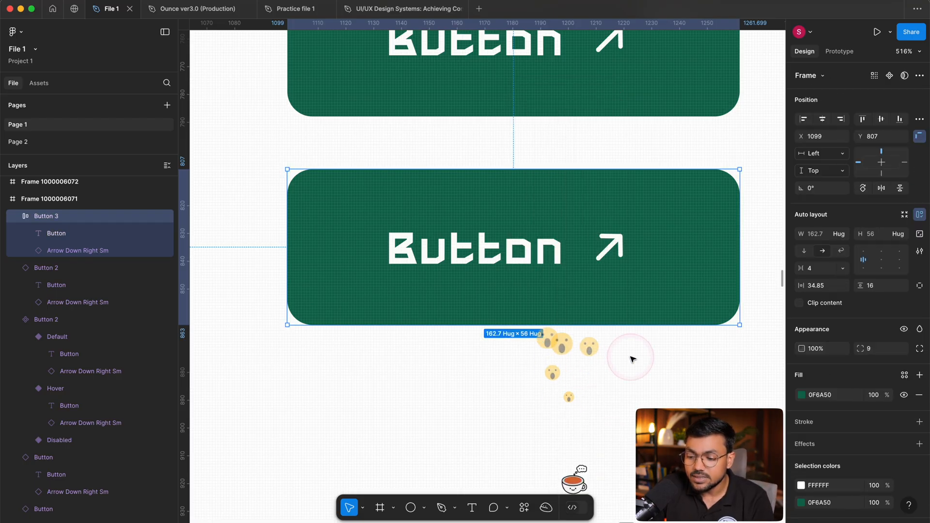
scroll(455, 285, "down", 1)
key("Escape")
Compare the detached button and its arrow icon with the linked instance above it.
left_click_drag(666, 240, 632, 329)
left_click_drag(567, 339, 602, 252)
left_click(587, 252)
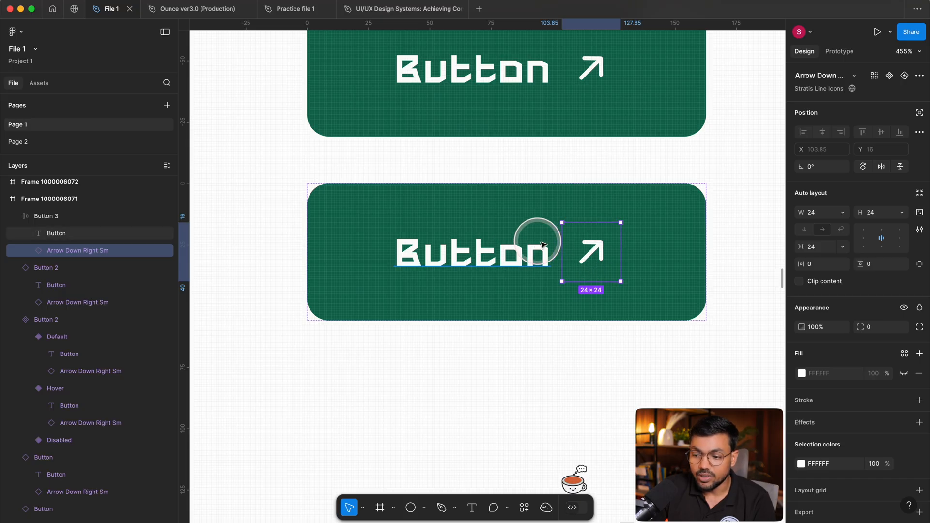
scroll(587, 259, "up", 1)
left_click(577, 65)
scroll(575, 66, "up", 3)
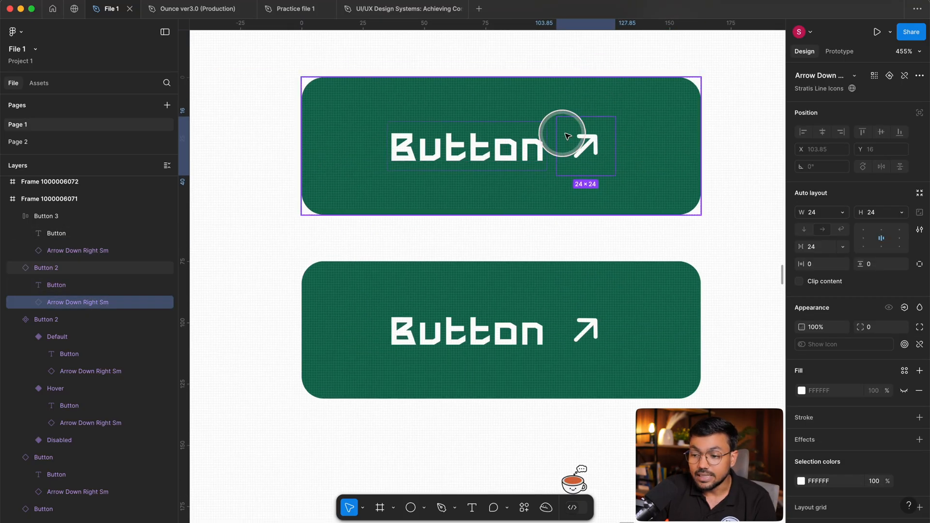
scroll(601, 151, "up", 2)
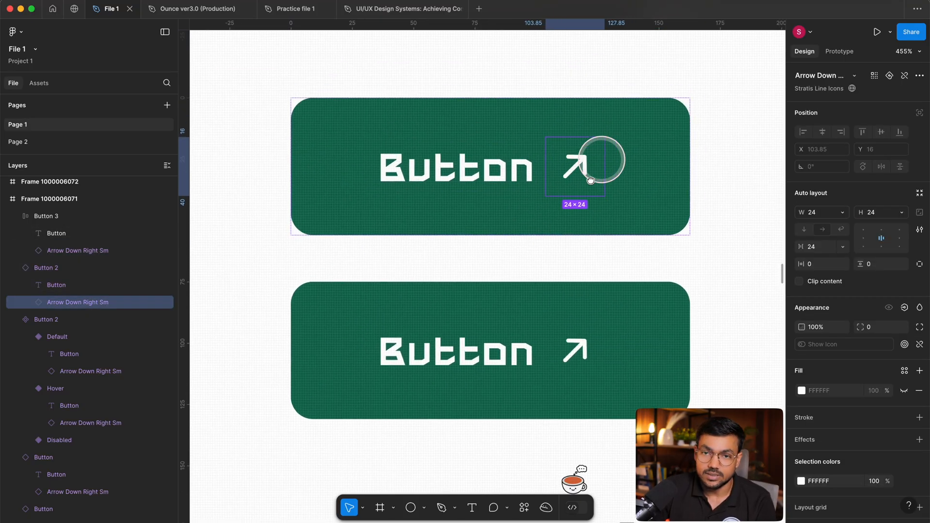
left_click(685, 317)
scroll(630, 253, "down", 2, "ctrl")
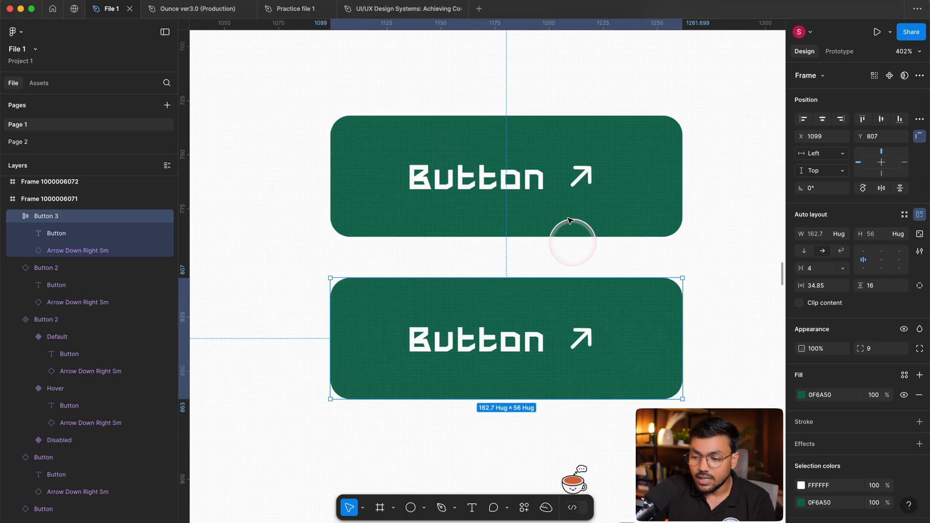
Go from the upper linked Hover button instance to its main component and look over the variant set.
left_click(550, 173)
right_click(550, 174)
mouse_move(622, 381)
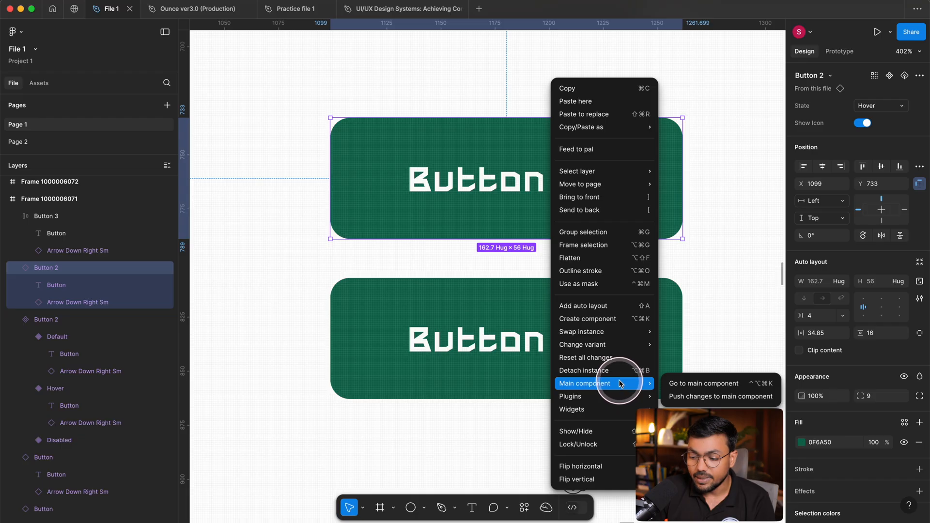
left_click(720, 384)
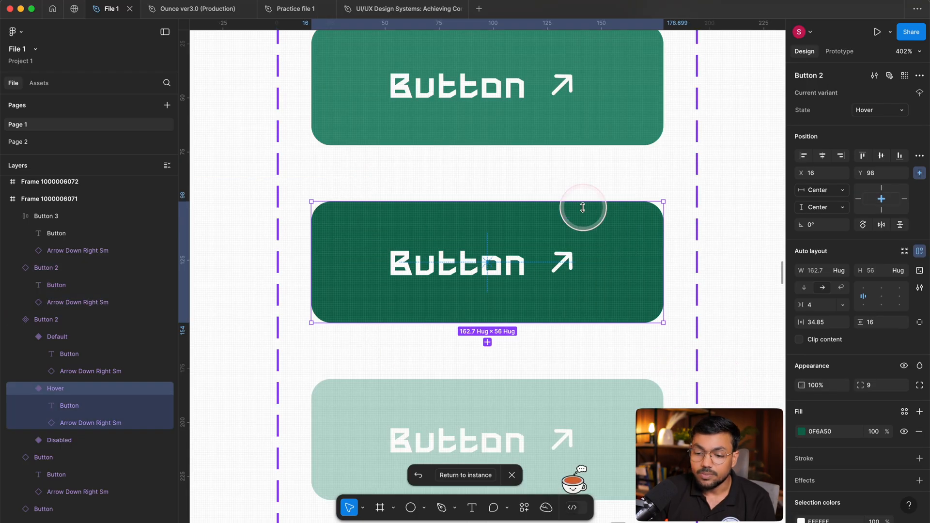
left_click(725, 171)
scroll(485, 233, "down", 6)
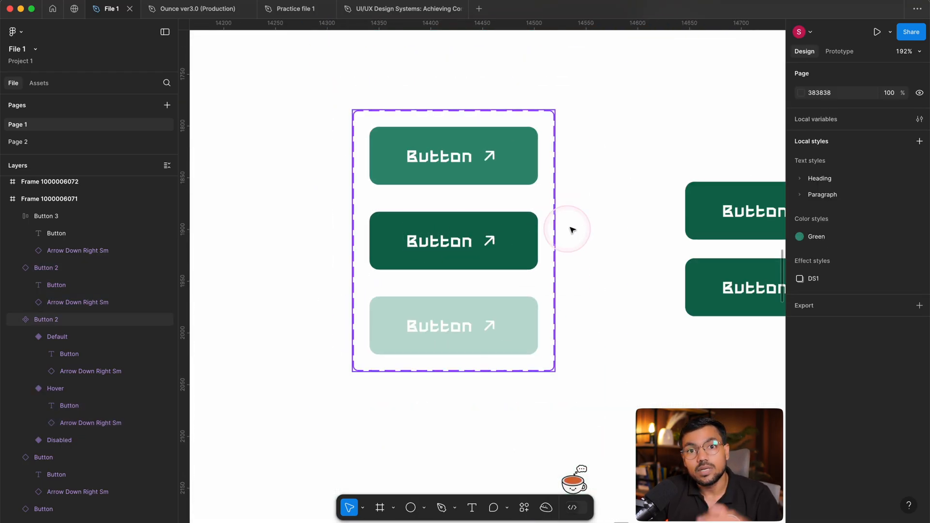
Delete the detached lower button copy, leaving only the linked Hover instance beside the variant set.
left_click(658, 206)
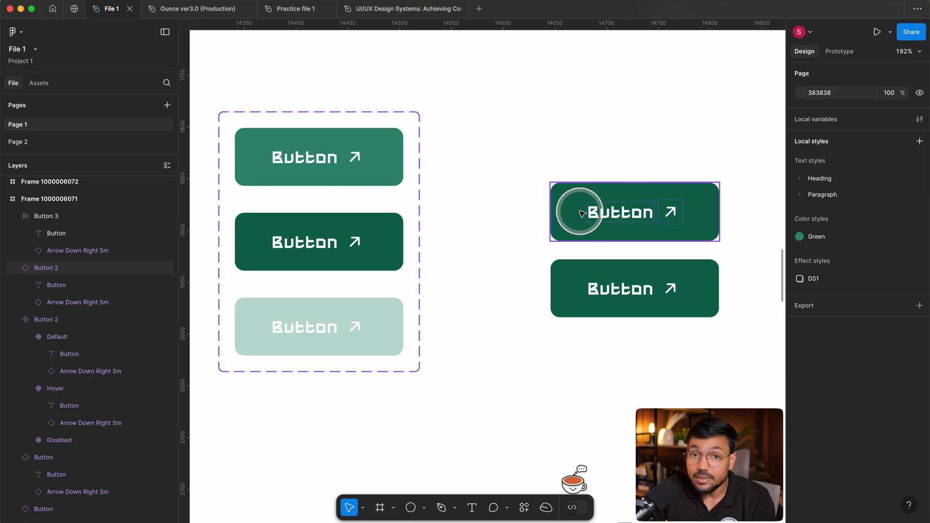
scroll(582, 210, "right", 2)
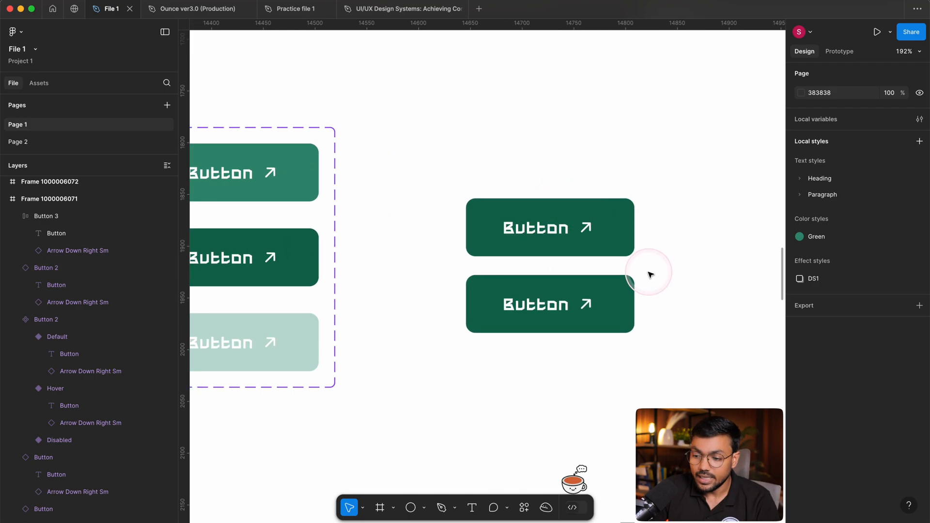
left_click(631, 280)
scroll(630, 271, "up", 6)
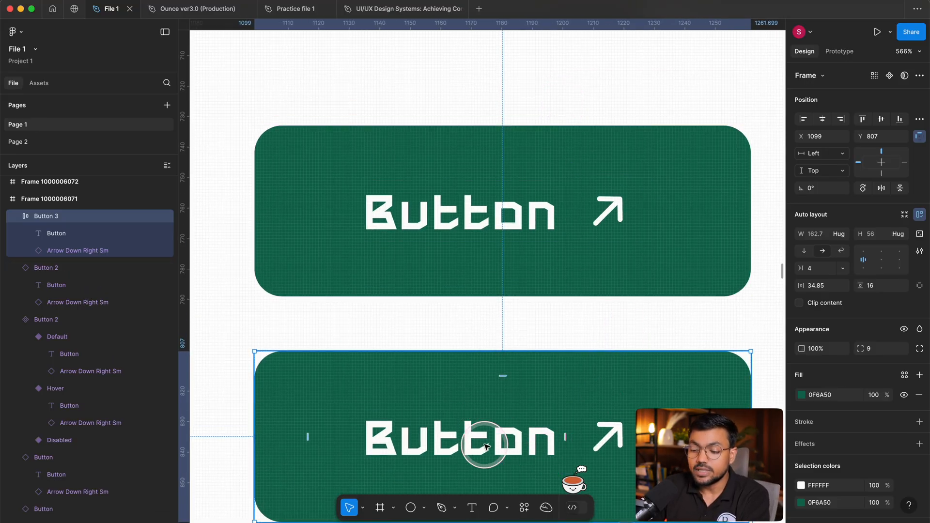
key("Delete")
left_click_drag(591, 337, 581, 344)
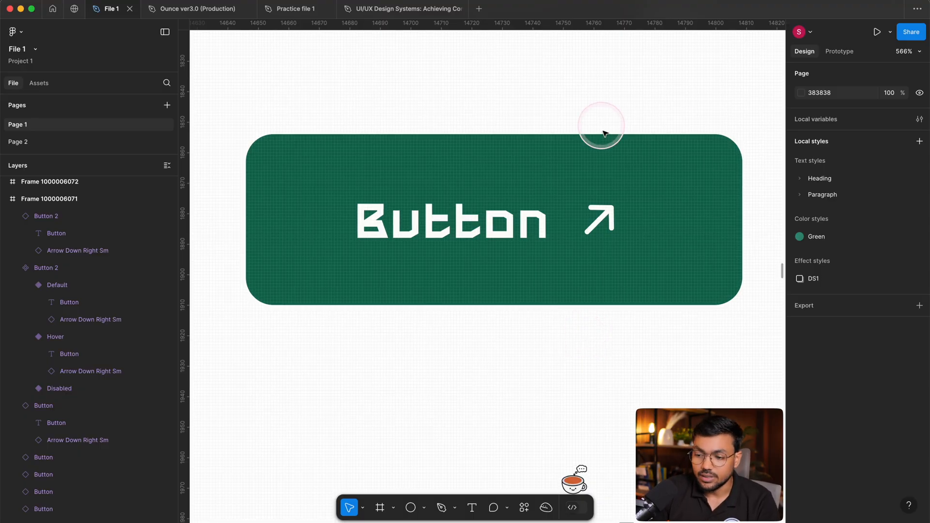
Create an instance swap property named Icon name for the arrow icon in the Default button variant.
left_click(639, 214)
left_click(621, 218)
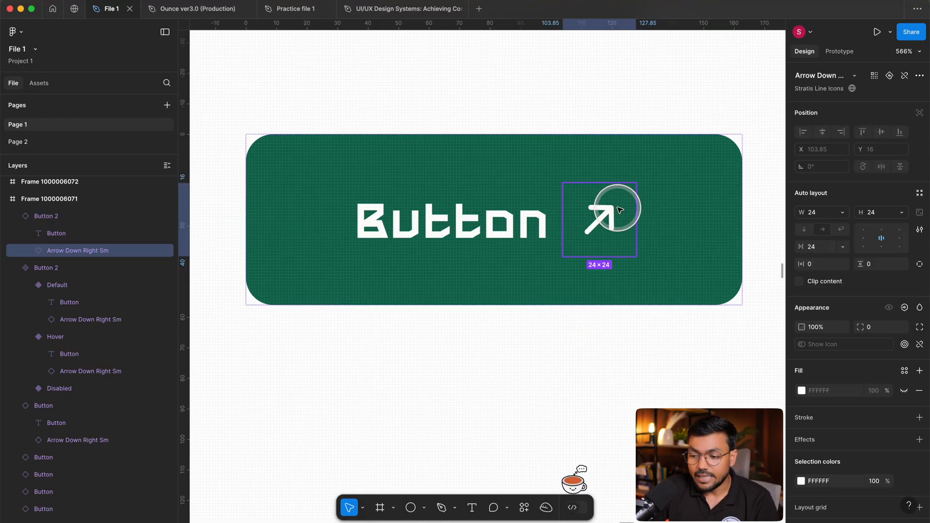
scroll(654, 266, "down", 5)
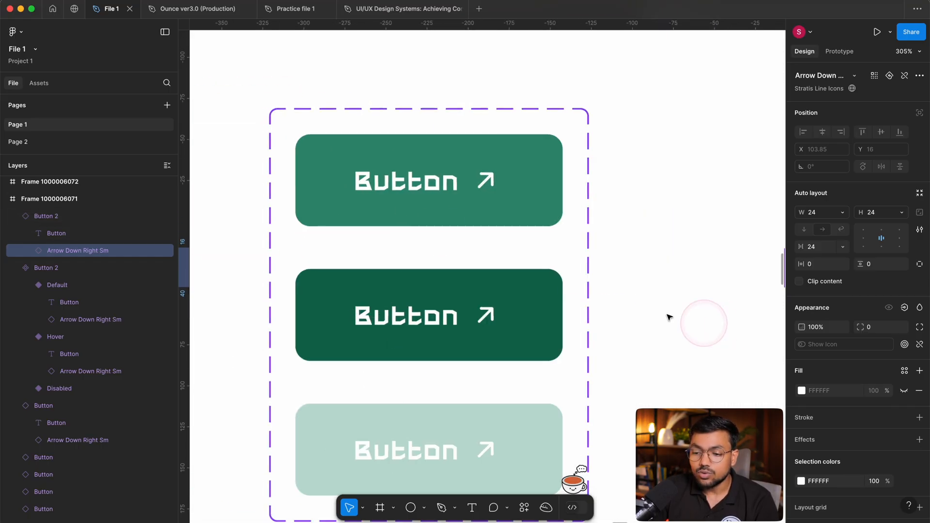
scroll(401, 178, "up", 5)
left_click(484, 182)
scroll(487, 183, "down", 3)
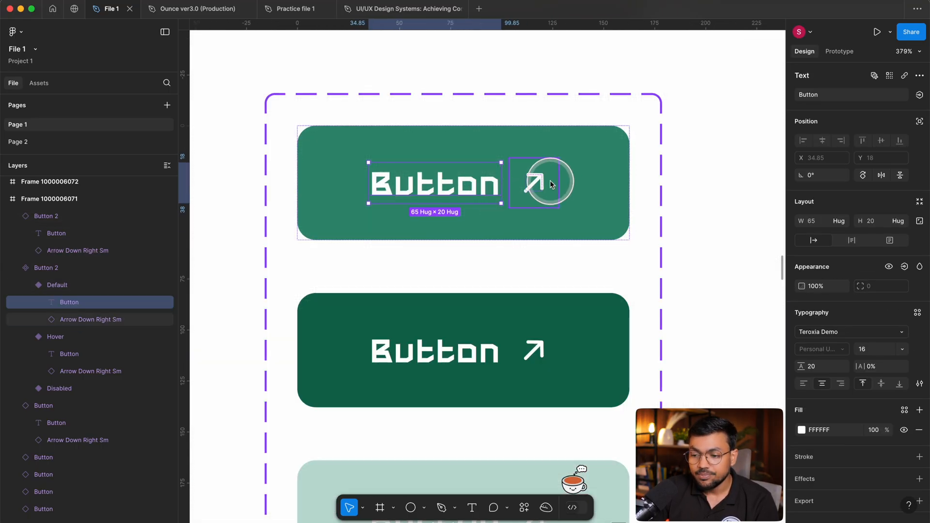
left_click(550, 184)
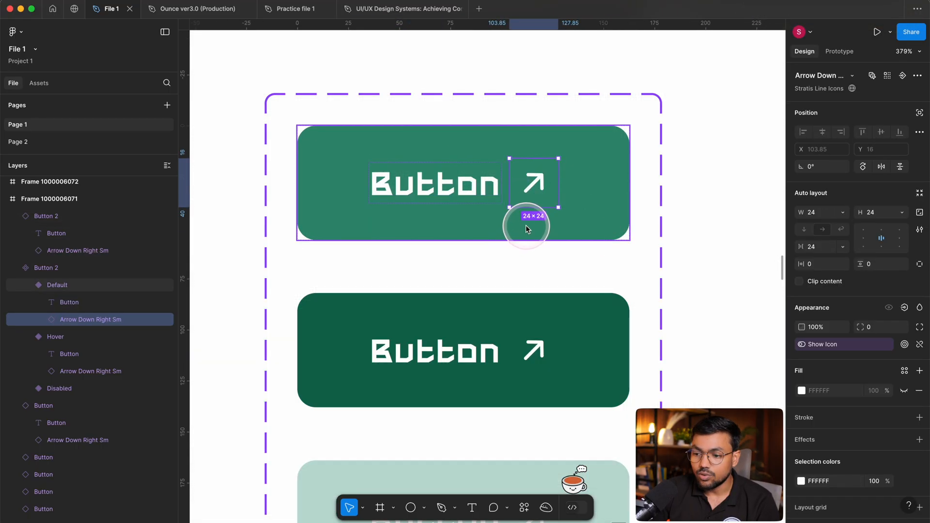
scroll(525, 227, "down", 2)
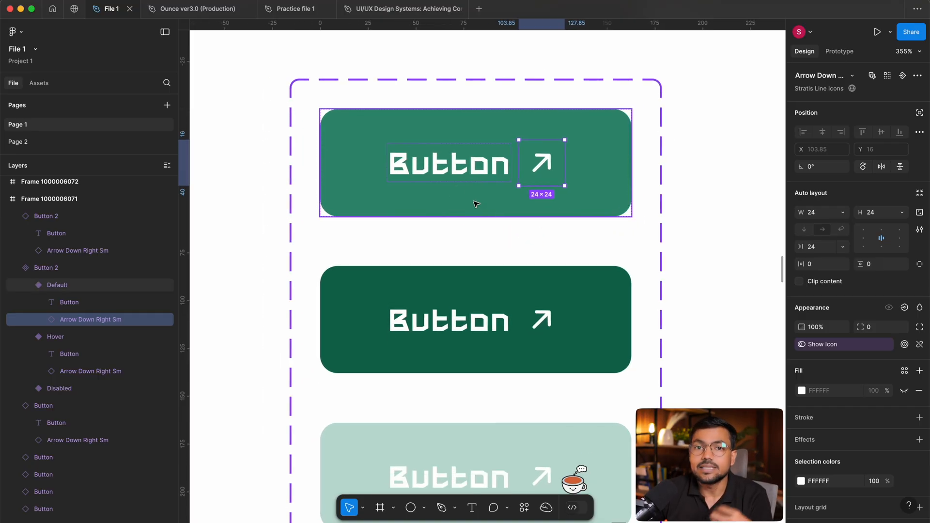
left_click(916, 77)
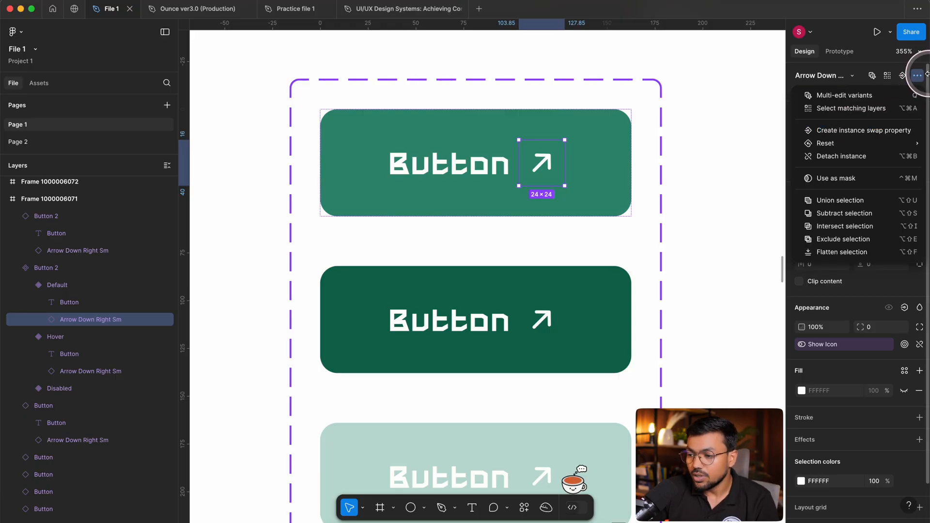
left_click(917, 75)
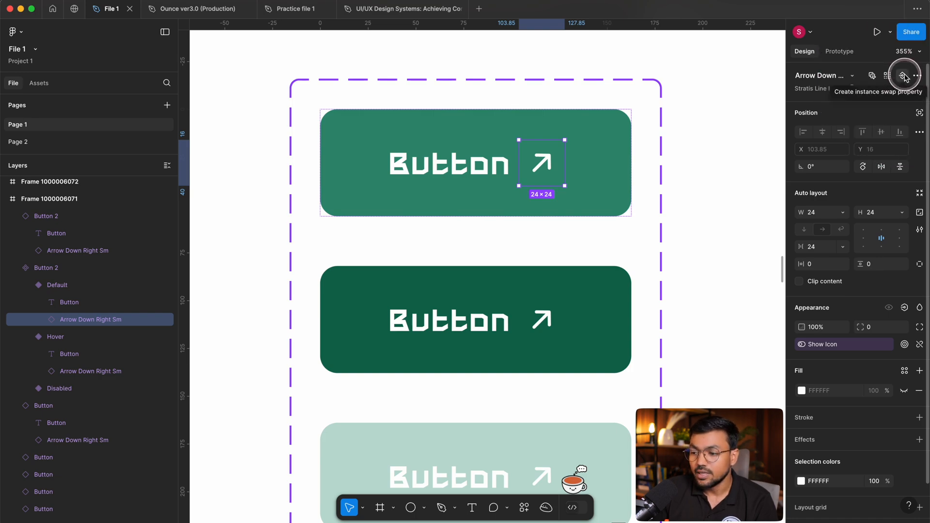
left_click(902, 76)
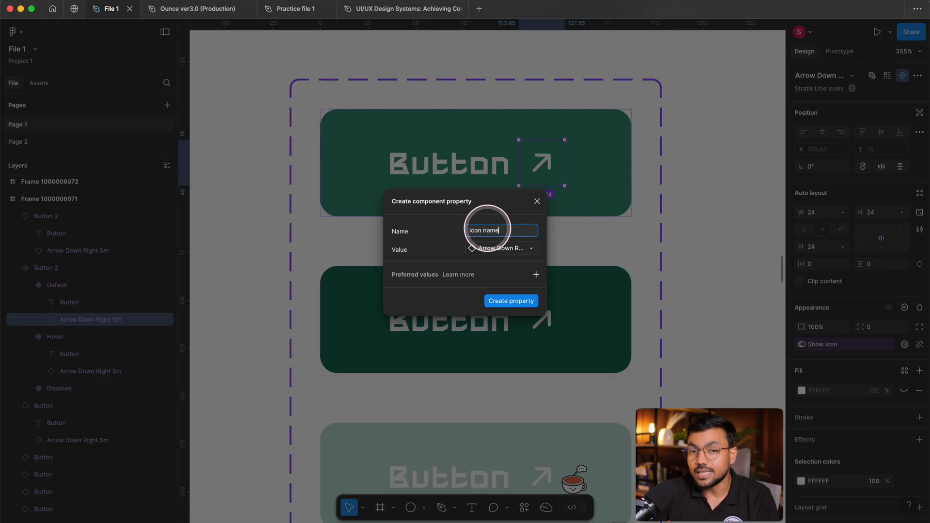
left_click(521, 304)
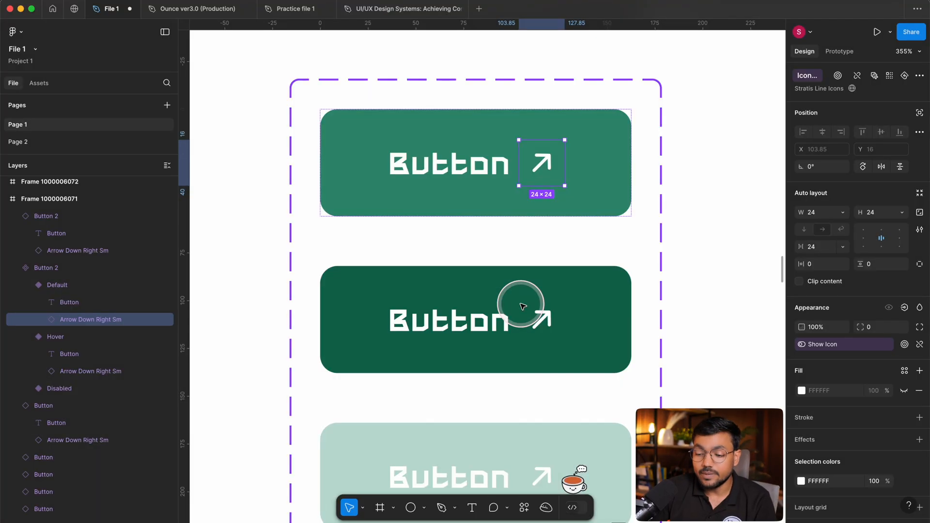
Apply the existing Icon name property to the arrow icons of the Hover and Disabled variants together.
scroll(520, 305, "down", 3)
double_click(502, 306)
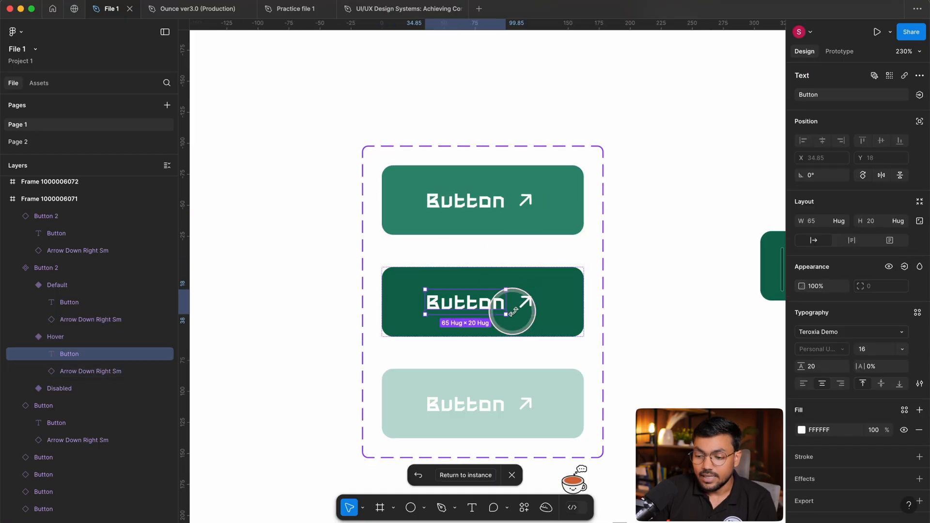
left_click(525, 303)
scroll(509, 327, "down", 1)
scroll(508, 327, "right", 1)
left_click(502, 381, "shift")
scroll(533, 349, "right", 2)
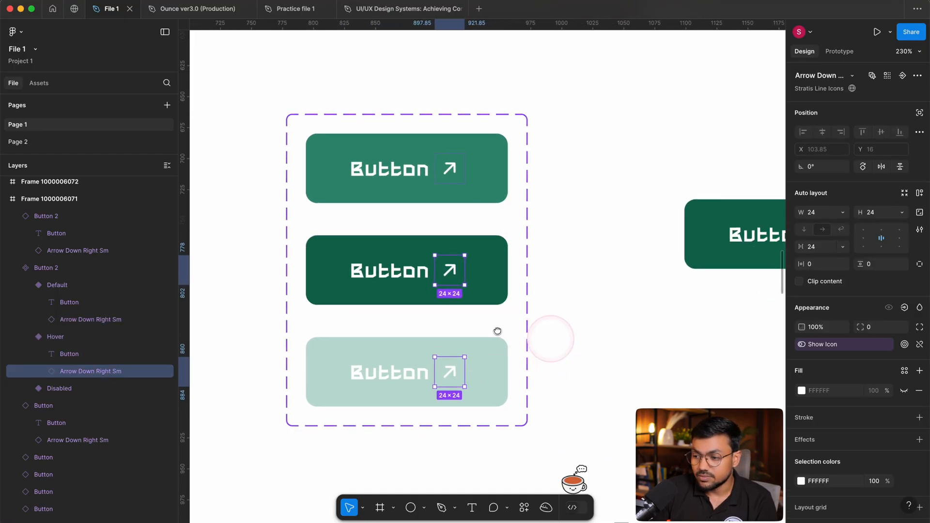
left_click(903, 76)
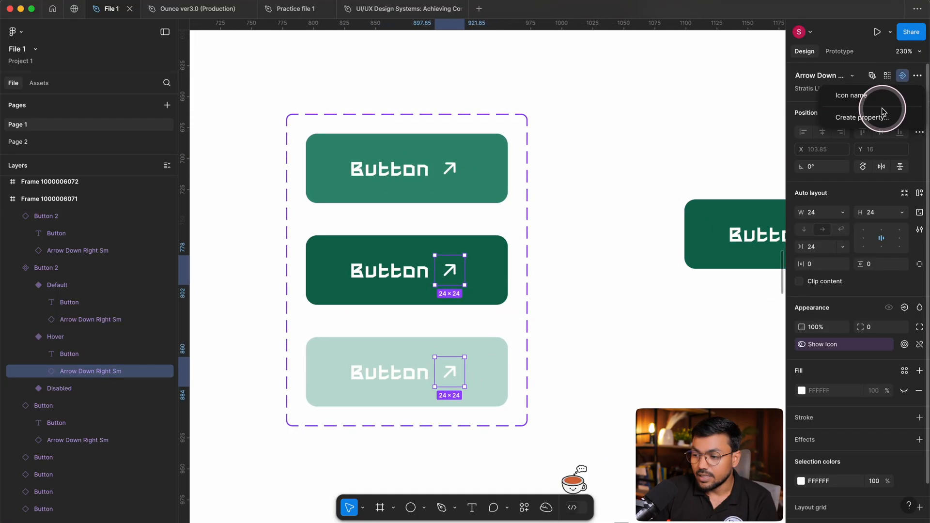
left_click(866, 95)
scroll(436, 194, "up", 2)
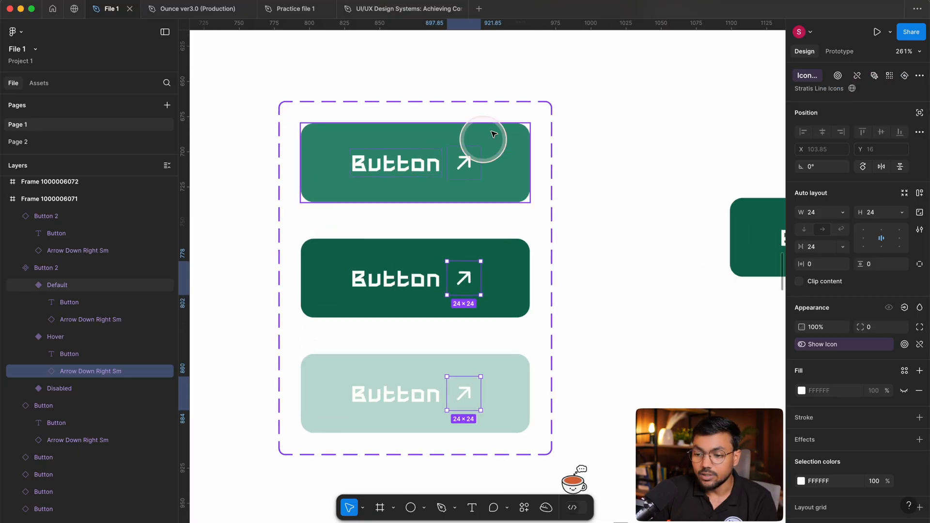
Check the properties of the linked Hover button instance and move the instance slightly down and to the left.
left_click(680, 323)
scroll(571, 285, "right", 6)
scroll(484, 174, "up", 2)
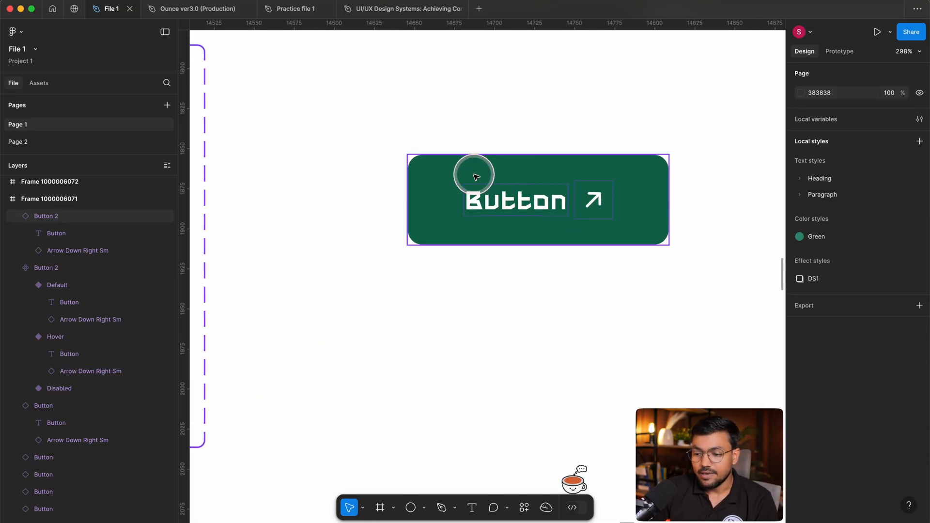
left_click(473, 173)
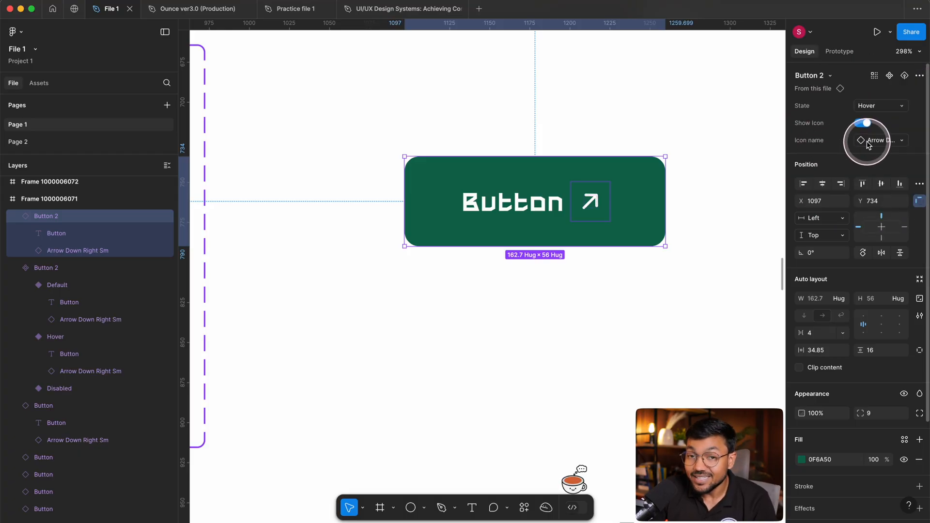
left_click(713, 159)
left_click_drag(581, 217, 552, 238)
left_click(625, 146)
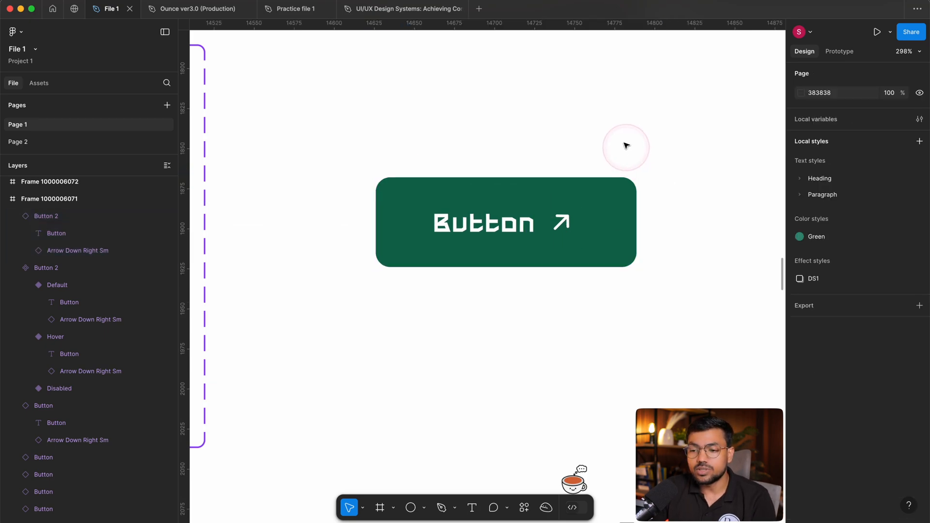
Switch to the Ounce ver3.0 (Production) file and examine the types, sizes and states in its button component set.
left_click(174, 9)
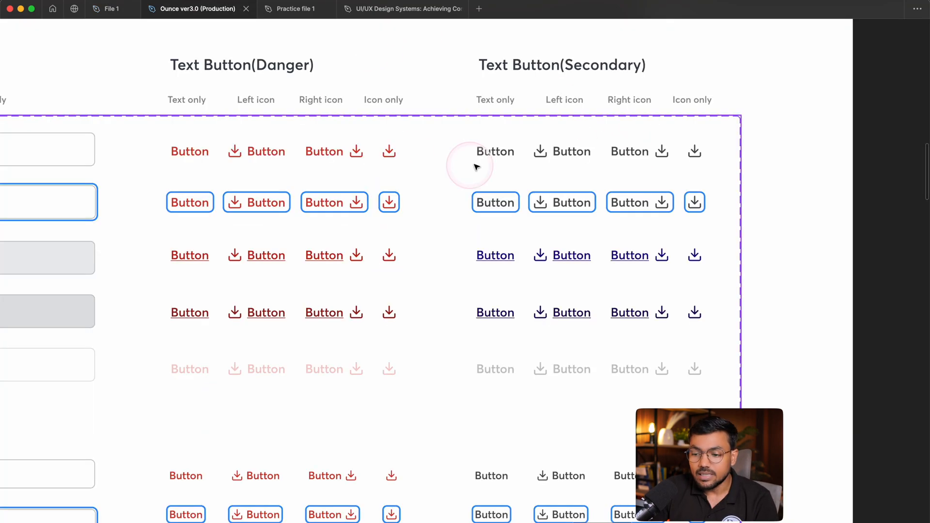
scroll(696, 182, "down", 3)
scroll(696, 182, "down", 2)
left_click_drag(276, 249, 724, 224)
left_click_drag(285, 212, 557, 206)
scroll(354, 155, "down", 3)
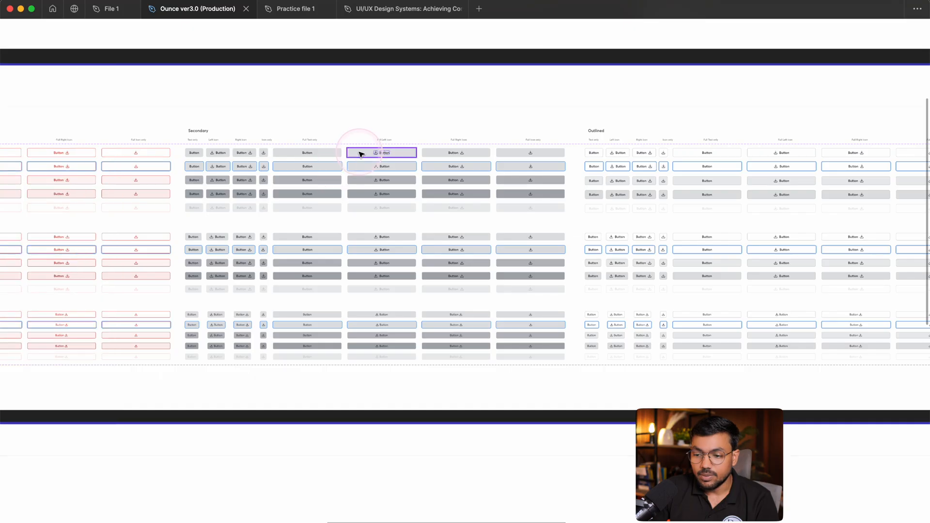
scroll(380, 152, "up", 5)
double_click(446, 159)
scroll(693, 295, "down", 5)
scroll(431, 265, "down", 2)
Find and select the red Danger button instance with a left icon, and show the hidden interface with its properties.
scroll(174, 263, "up", 5)
left_click(274, 284)
scroll(273, 284, "up", 3)
left_click_drag(231, 285, 488, 276)
left_click(234, 280)
key("super+backslash")
scroll(235, 279, "up", 3)
left_click_drag(354, 267, 533, 264)
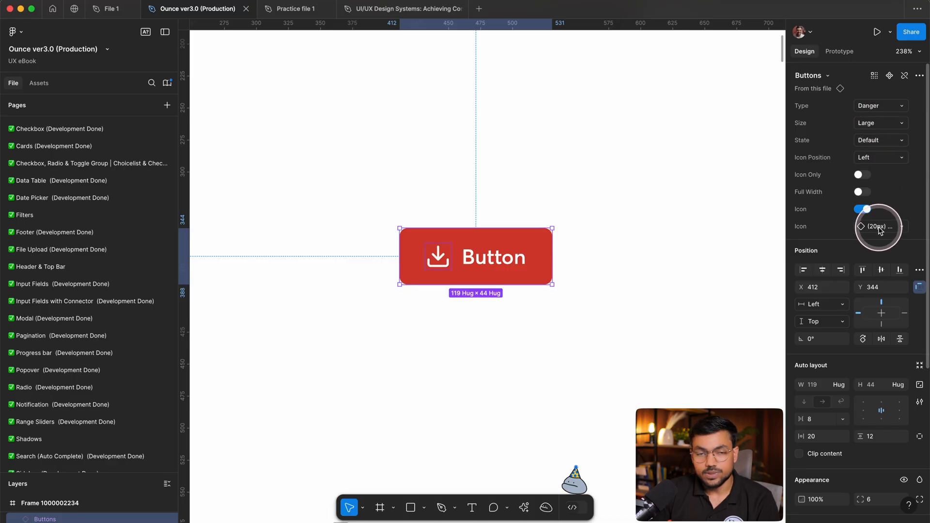
Try the Icon Only and Full Width options on the Danger button, and turn its Icon property off.
left_click(858, 175)
left_click(859, 175)
left_click(861, 192)
left_click(862, 193)
left_click(860, 209)
left_click(860, 209)
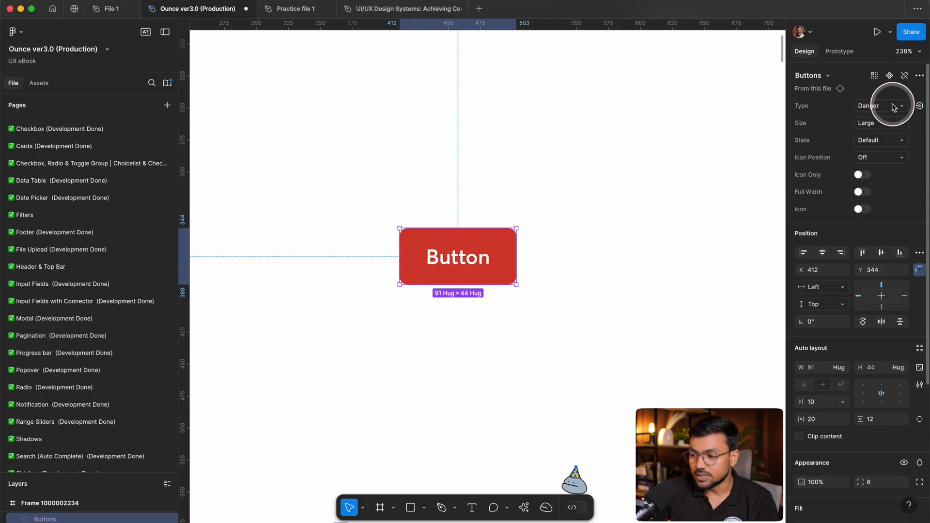
Change the button's Type to Primary, to Secondary and finally to Danger Outlined.
left_click(892, 105)
left_click(831, 92)
left_click(888, 105)
left_click(867, 145)
left_click(871, 106)
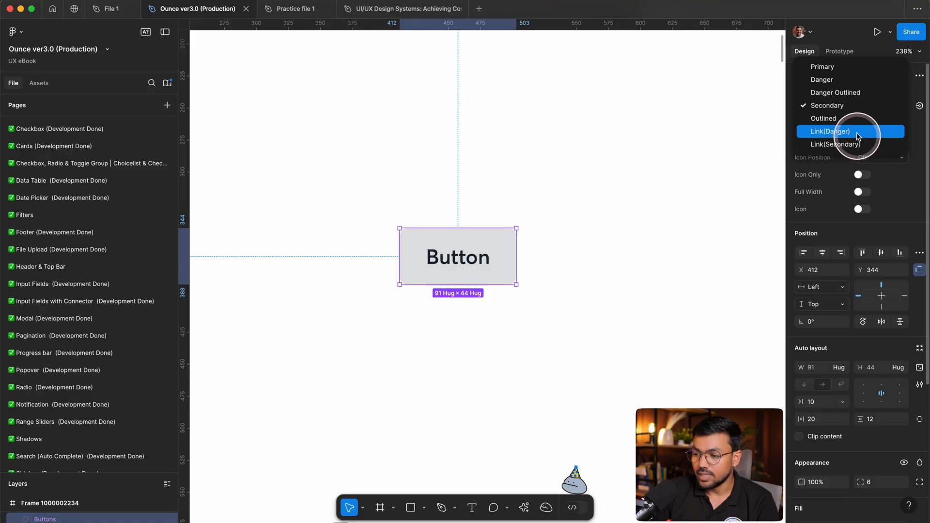
left_click(839, 94)
left_click(560, 162)
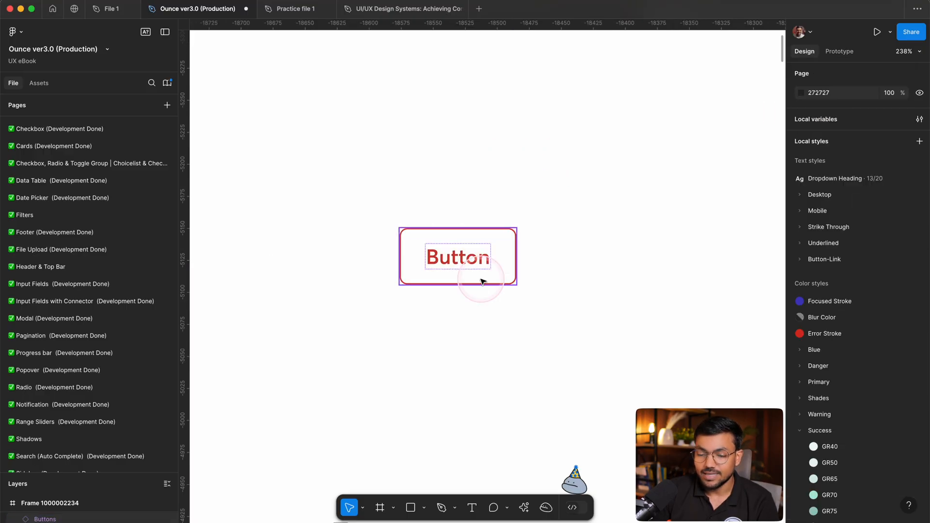
Turn on the Icon property of the Danger Outlined button and set its Icon Position to Right.
left_click(430, 234)
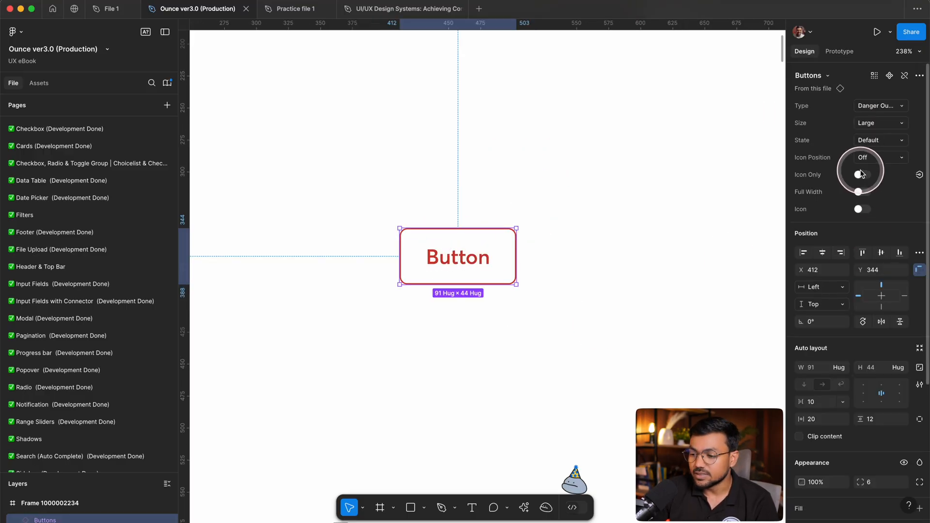
left_click(861, 209)
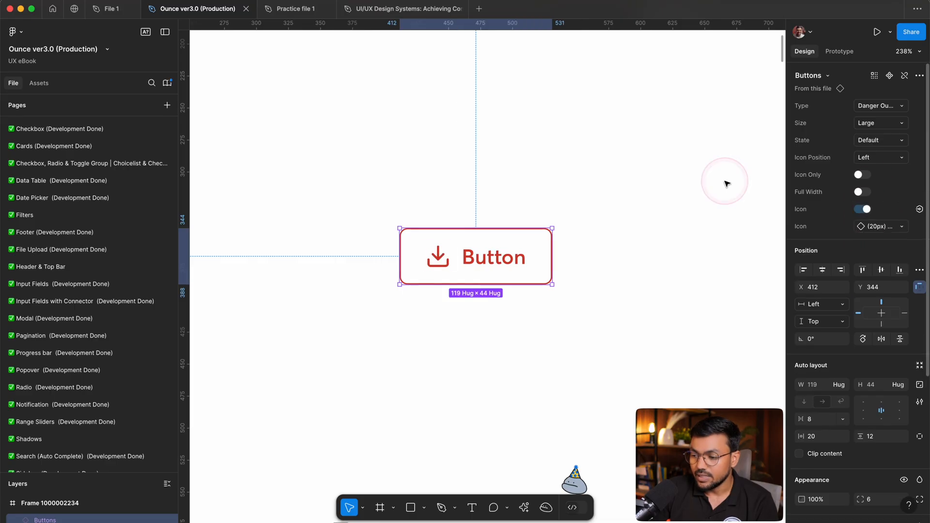
left_click(874, 155)
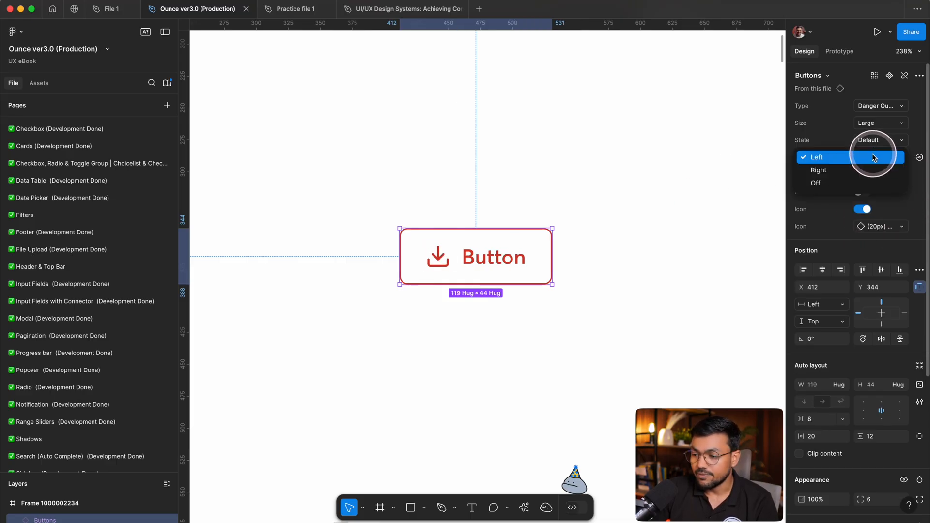
left_click(835, 166)
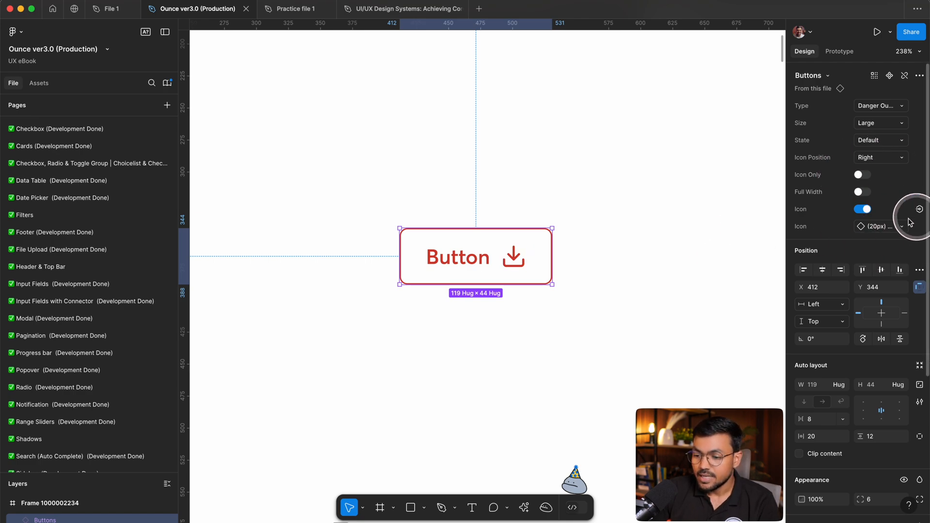
Swap the Danger Outlined button's icon to (20px) figma from the Icons & Guidelines set.
left_click(891, 226)
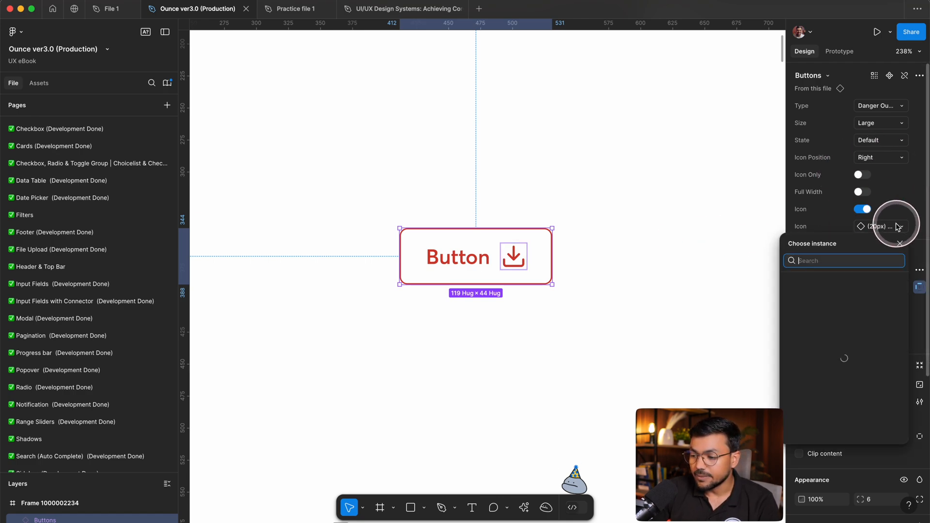
scroll(840, 420, "down", 10)
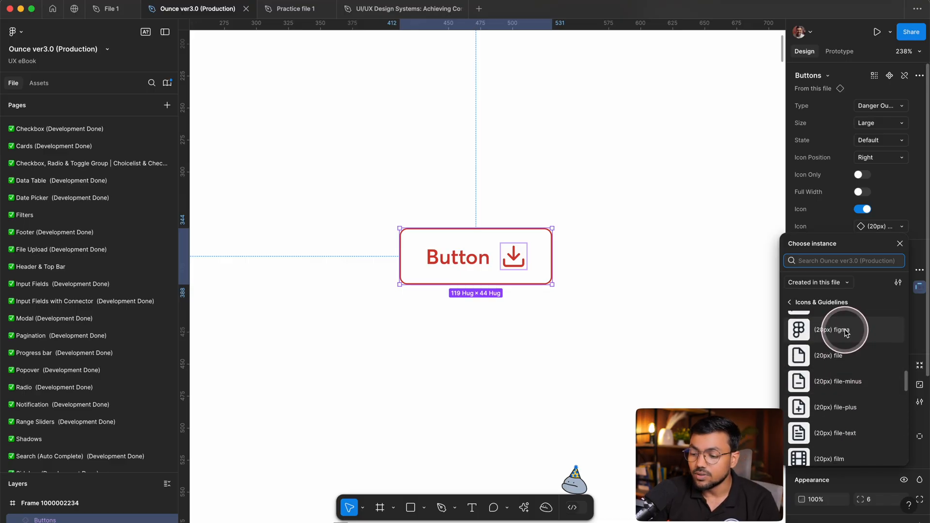
left_click(844, 333)
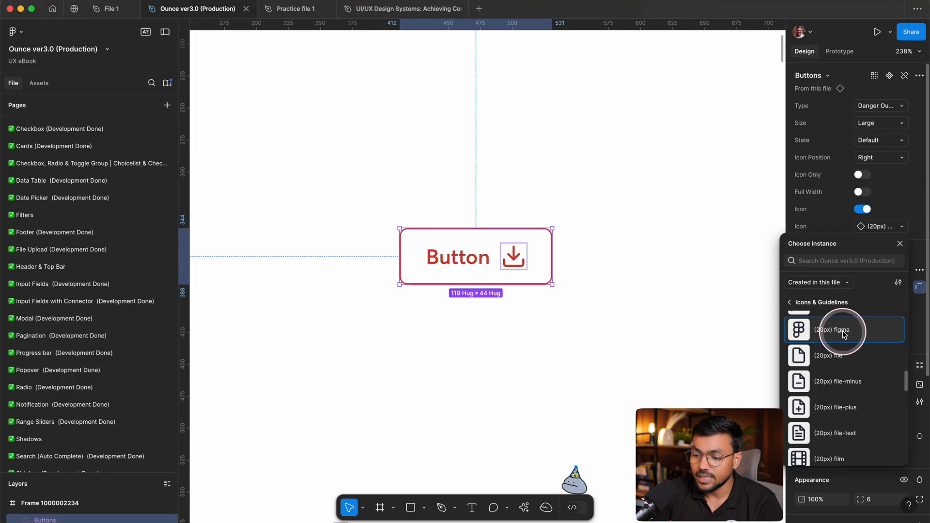
scroll(485, 261, "up", 5)
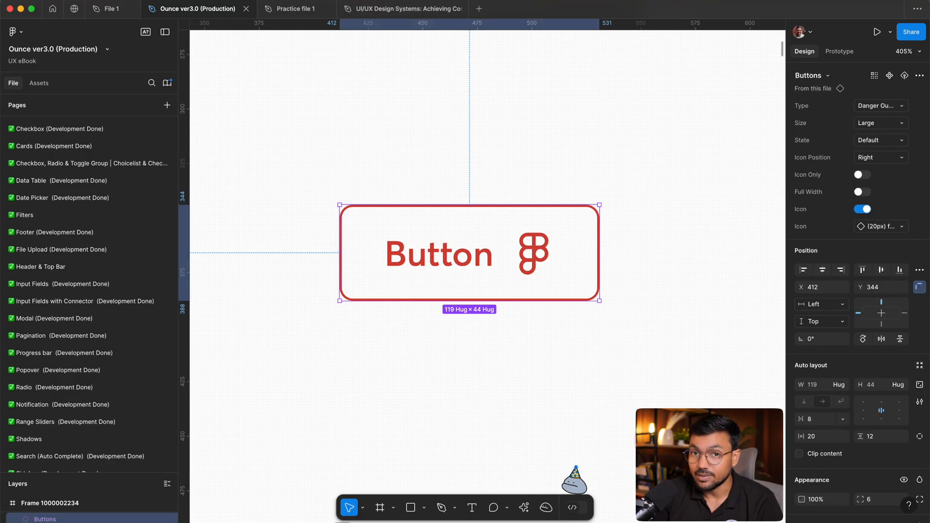
left_click(637, 347)
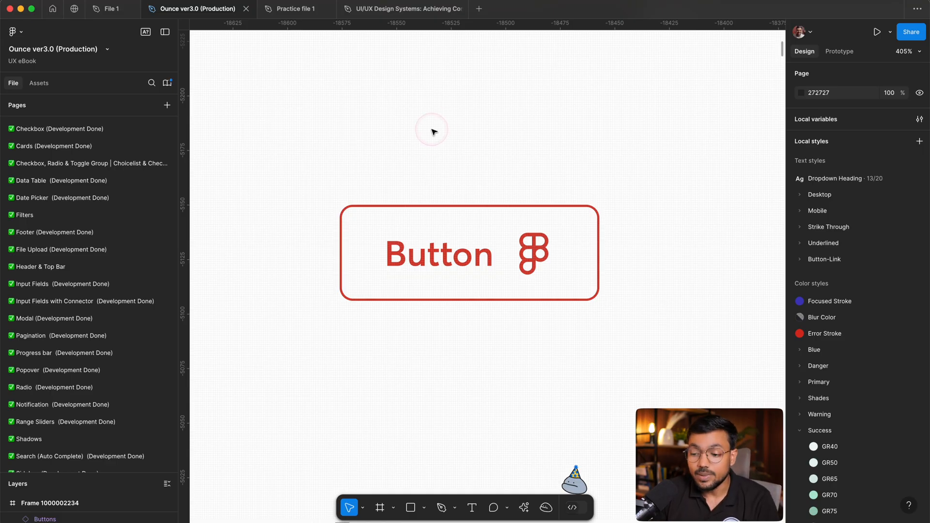
left_click_drag(433, 131, 512, 205)
Switch to File 1, select the dark green button instance and examine the sources offered for its Icon name swap.
left_click(106, 7)
left_click(571, 200)
left_click(626, 218)
left_click(879, 140)
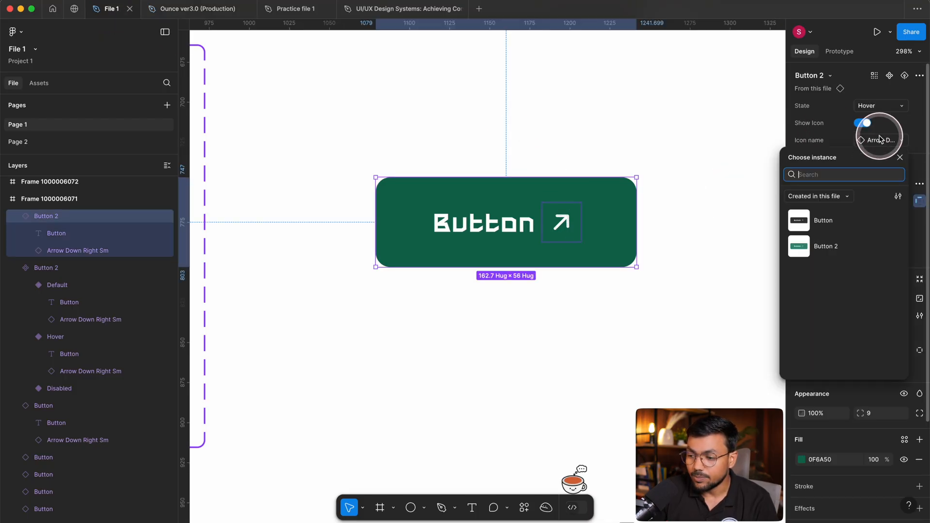
left_click(836, 196)
left_click(828, 192)
left_click(714, 216)
Reselect the dark green button instance and examine the components listed for its Icon name property.
double_click(523, 220)
left_click(556, 216)
left_click(392, 119)
left_click(585, 220)
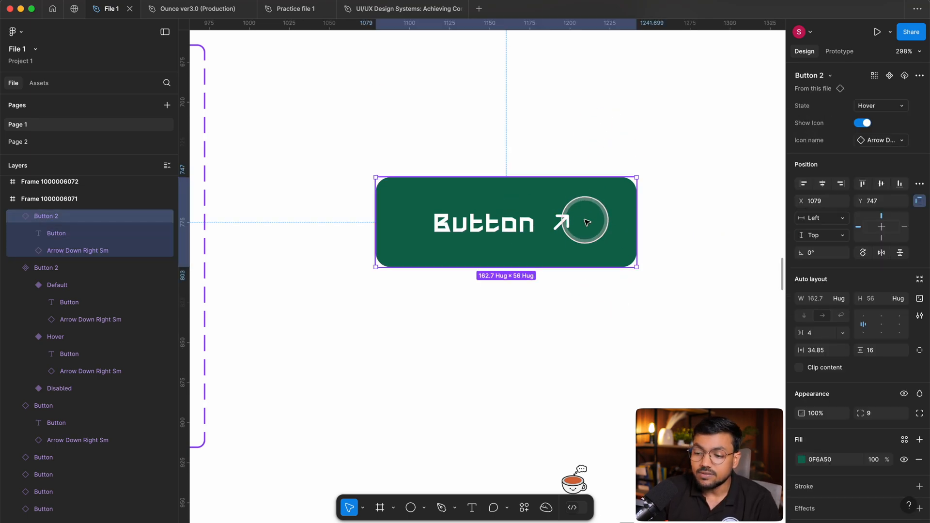
scroll(585, 220, "up", 5)
left_click(875, 143)
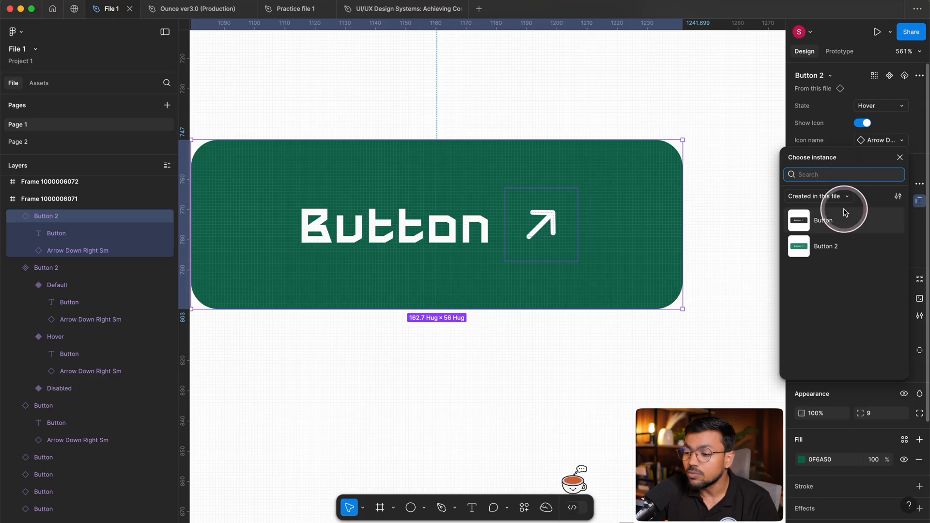
left_click(271, 34)
Return to the Ounce ver3.0 (Production) file and swap the Danger Outlined button's icon to (20px) git-branch.
left_click(182, 12)
left_click(673, 193)
left_click(478, 285)
left_click(896, 227)
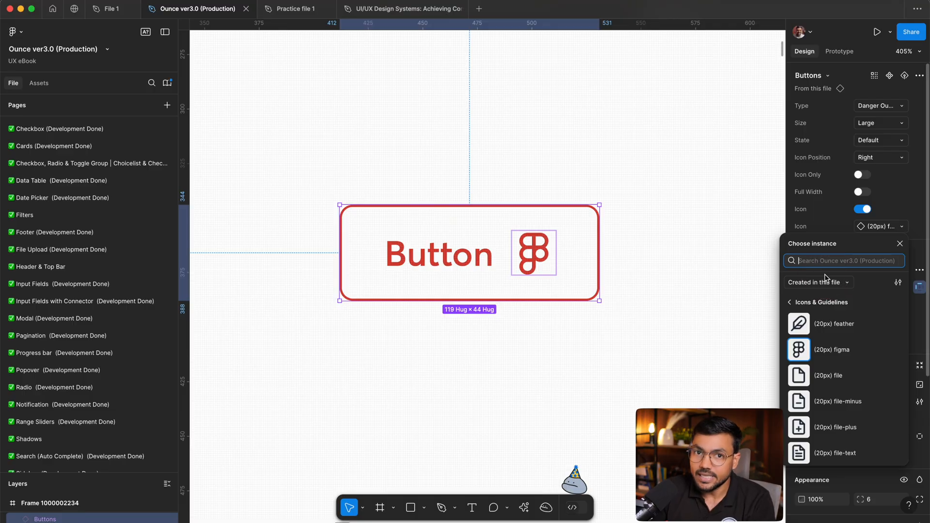
scroll(853, 407, "down", 10)
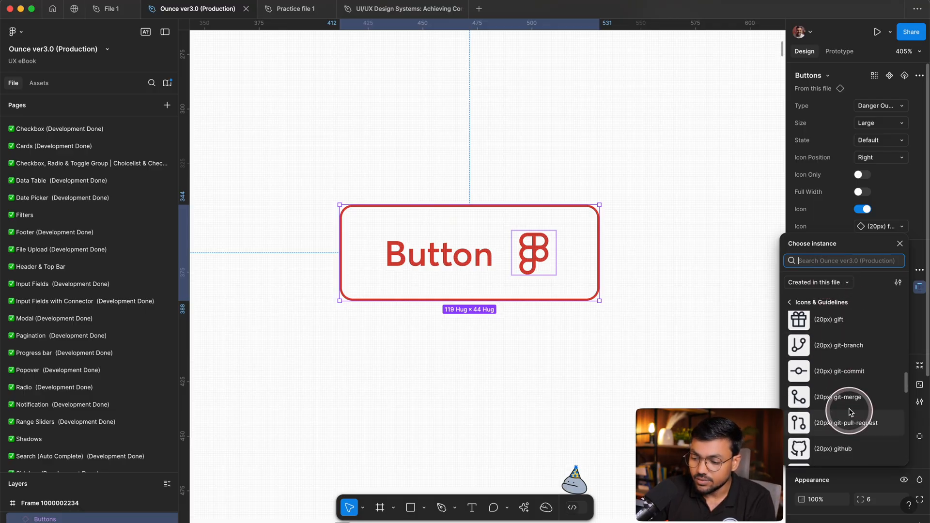
left_click(841, 350)
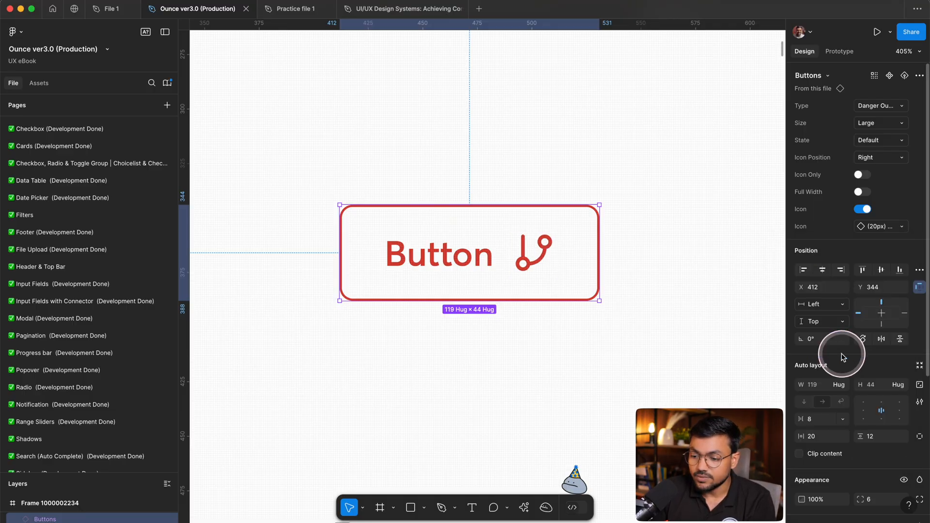
Search the icon instances for "home" and swap the button's icon to (20px) home.
left_click(887, 228)
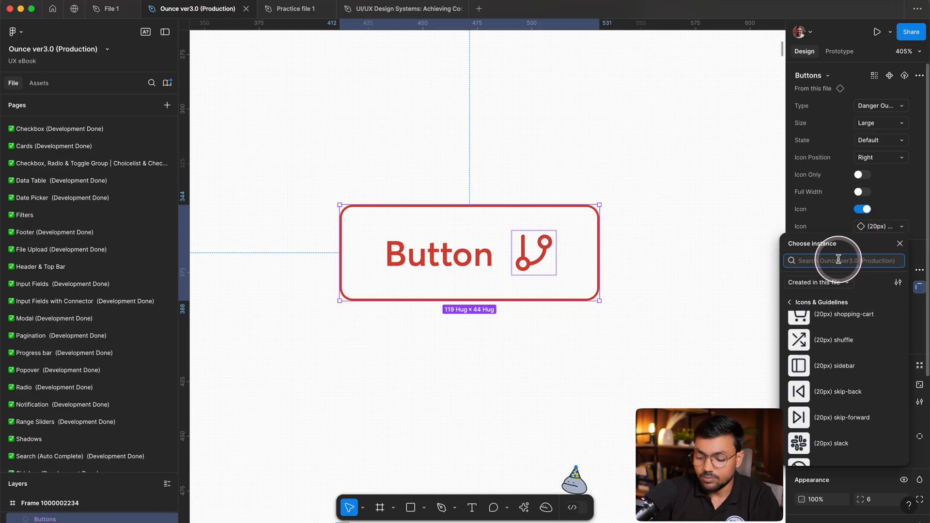
type("home")
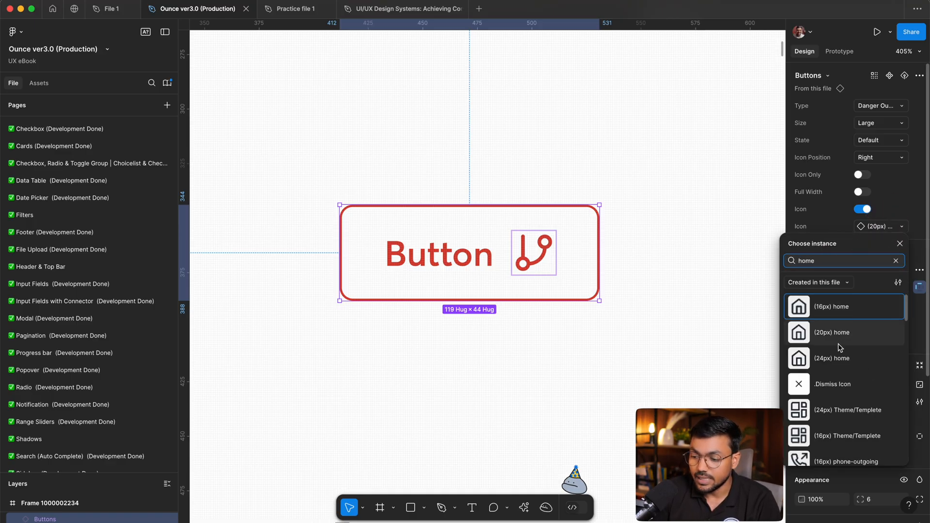
left_click(840, 339)
left_click(684, 327)
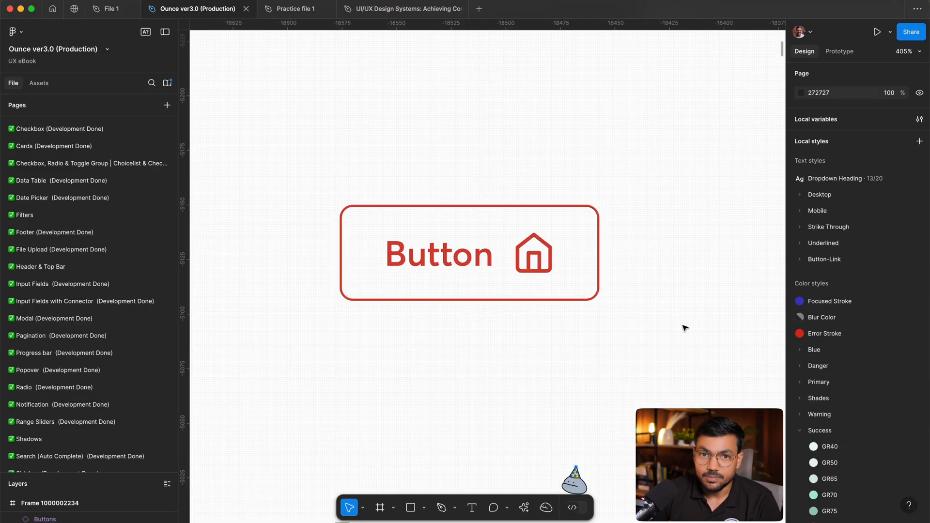
Select the outlined button with the home icon and review its Type options, keeping Danger Outlined.
scroll(570, 254, "down", 5)
scroll(449, 222, "up", 1)
left_click_drag(407, 189, 617, 338)
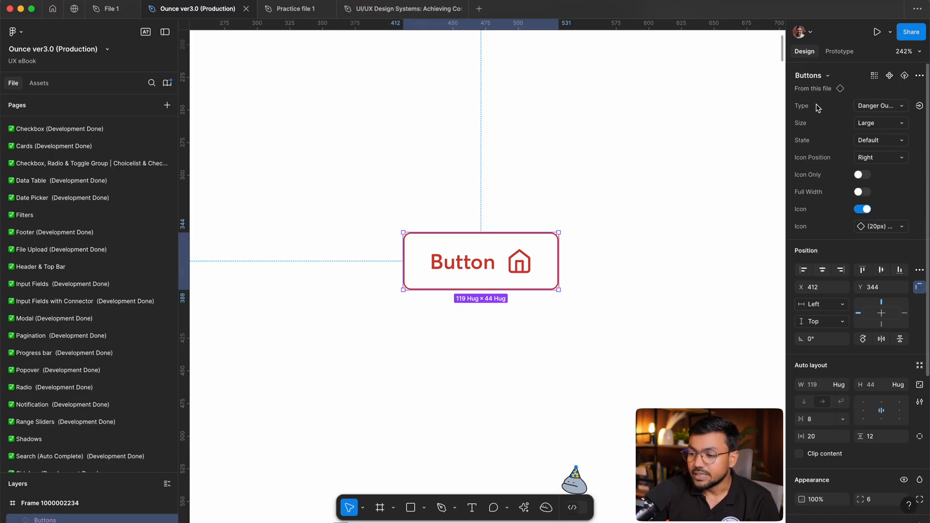
left_click(890, 106)
left_click(822, 178)
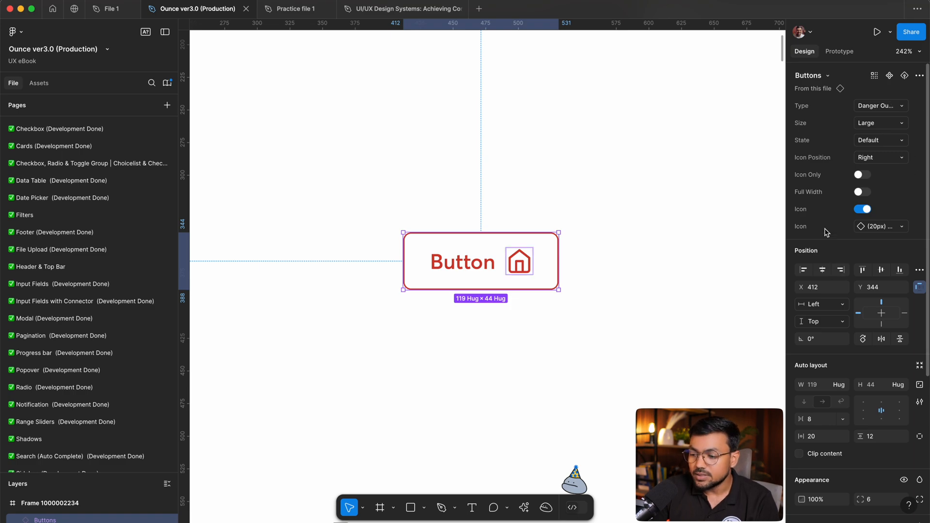
left_click(649, 218)
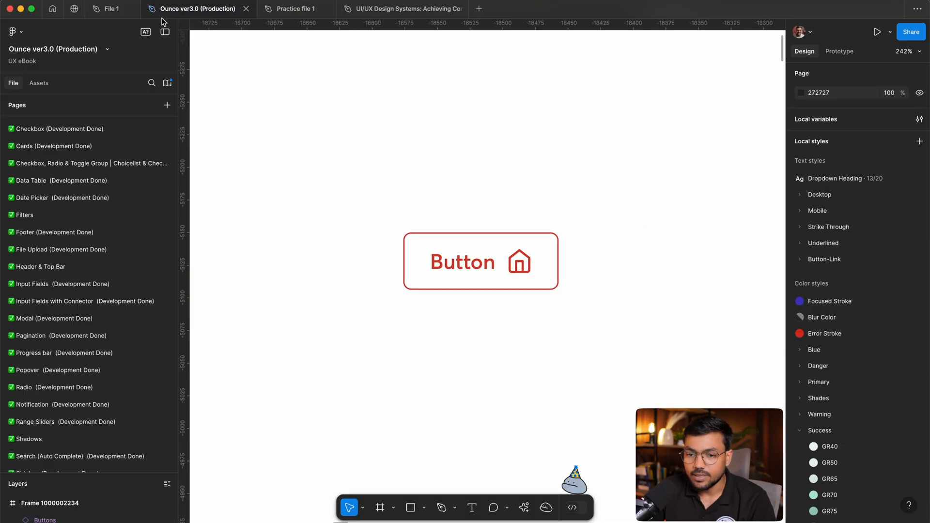
Switch to File 1 and examine the green button variant set and the instance beside it.
left_click(110, 10)
scroll(711, 160, "down", 6)
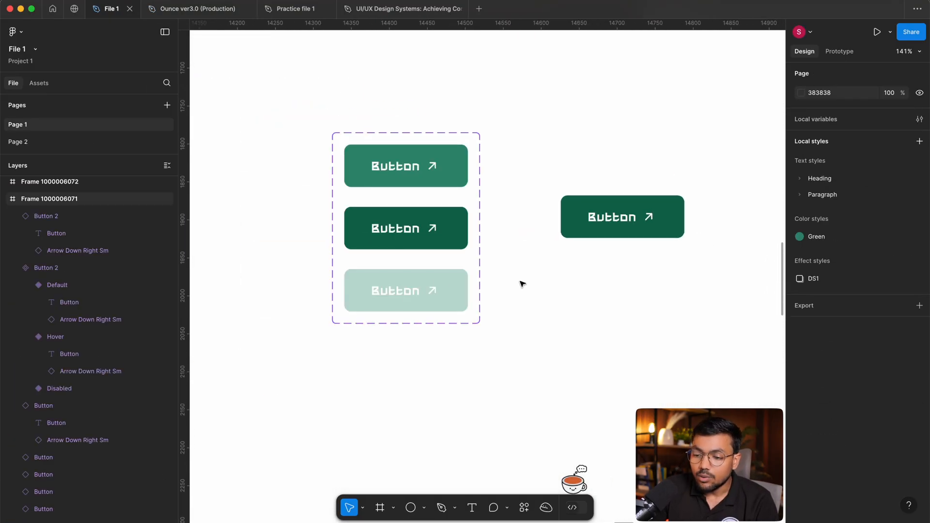
scroll(628, 220, "down", 5)
left_click_drag(631, 215, 548, 269)
scroll(592, 251, "up", 4)
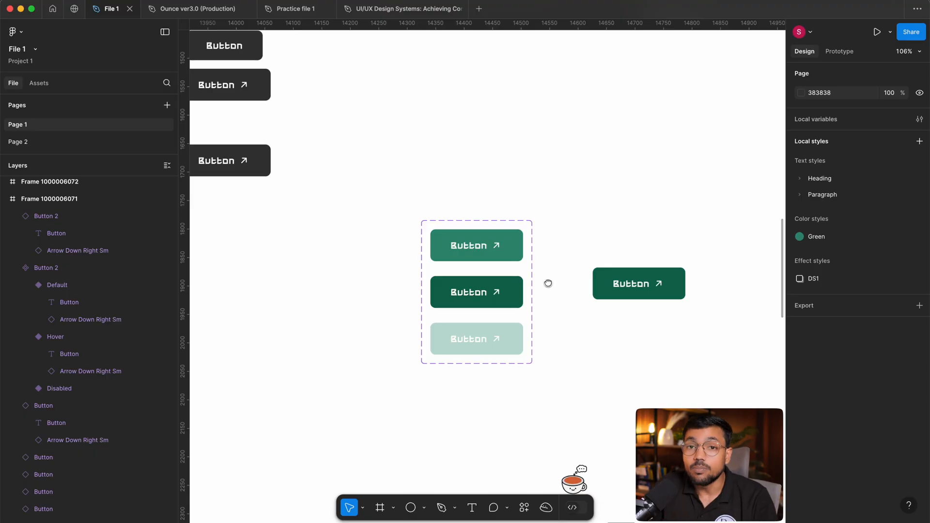
left_click_drag(547, 283, 552, 257)
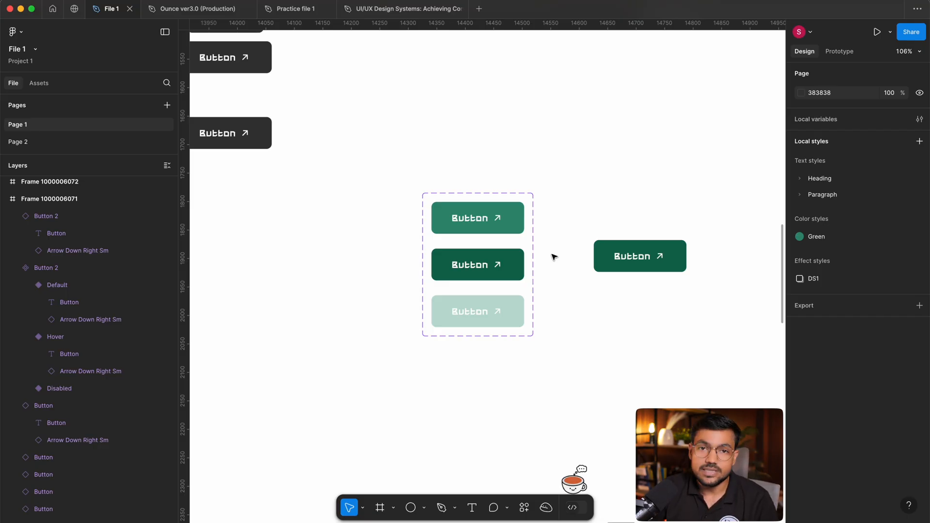
scroll(532, 279, "up", 1)
scroll(520, 316, "up", 5, "ctrl")
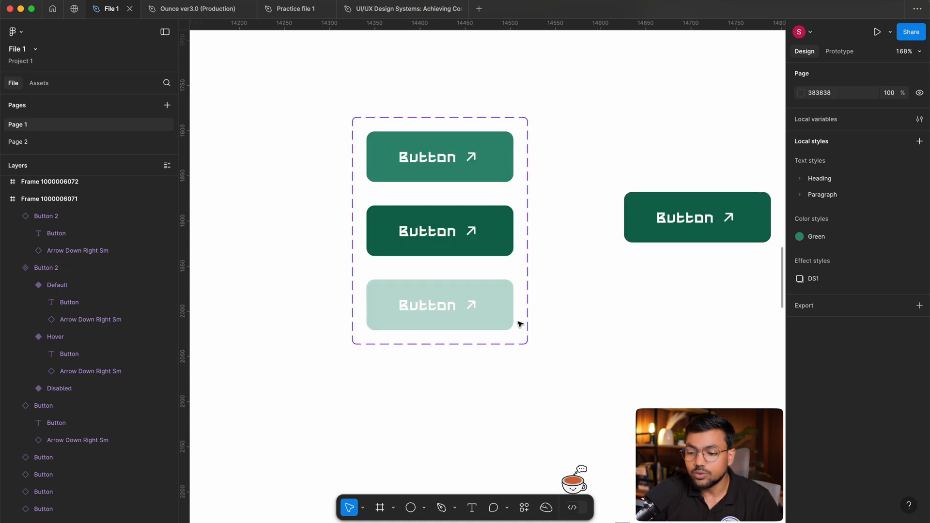
scroll(520, 325, "left", 3)
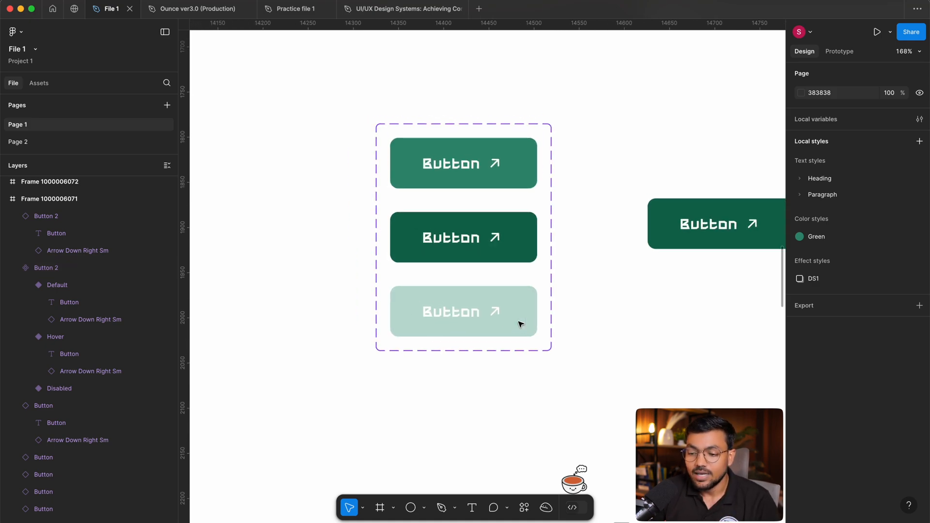
scroll(445, 274, "up", 1, "ctrl")
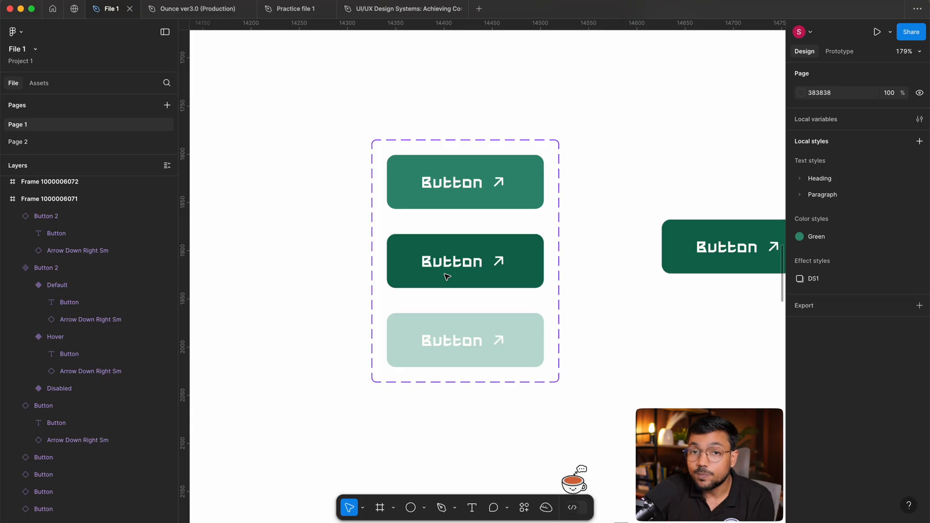
scroll(460, 275, "left", 2)
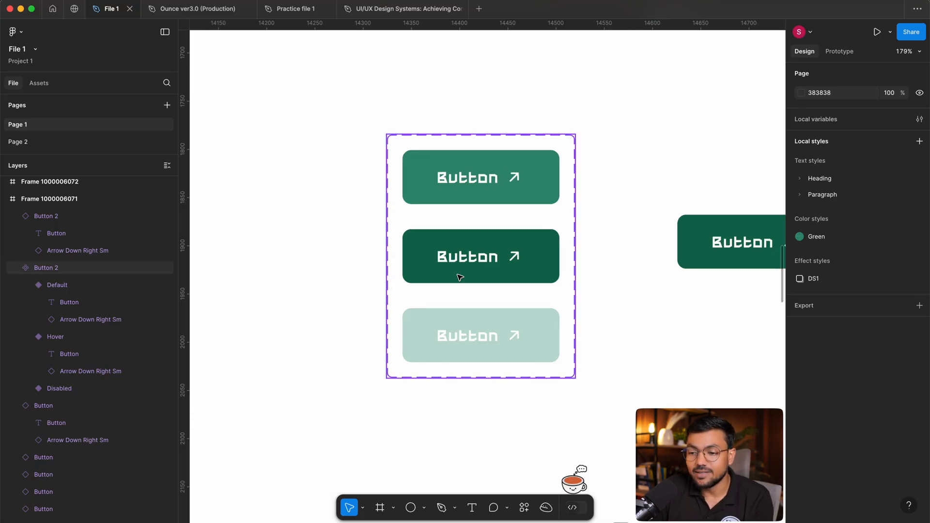
scroll(605, 296, "down", 2, "ctrl")
left_click_drag(604, 295, 580, 277)
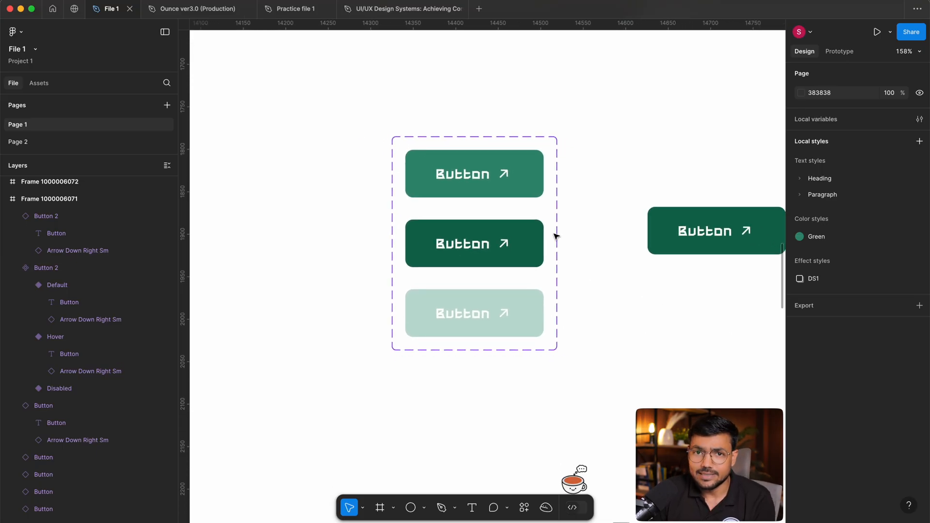
scroll(540, 181, "down", 3, "ctrl")
left_click_drag(565, 186, 543, 274)
scroll(550, 264, "down", 4, "ctrl")
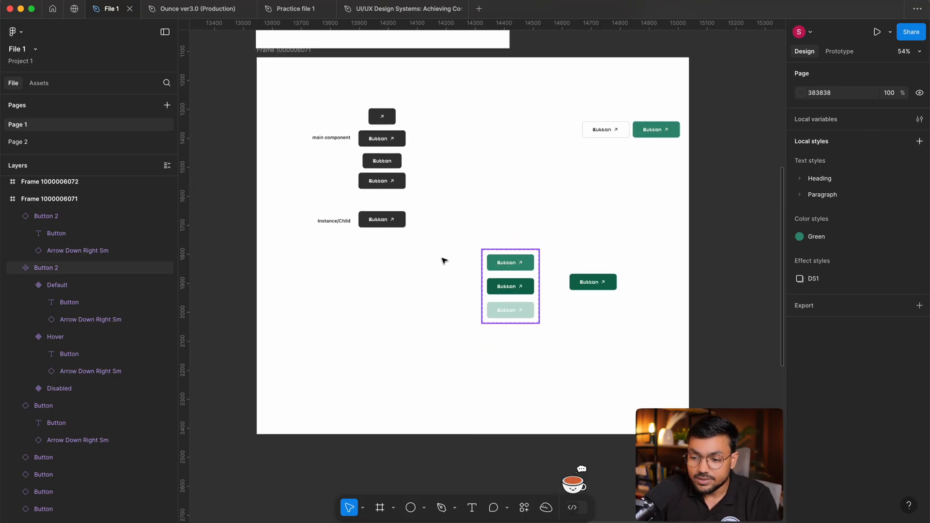
scroll(379, 163, "up", 4, "ctrl")
left_click_drag(380, 164, 389, 225)
scroll(385, 204, "up", 3, "ctrl")
left_click_drag(557, 141, 436, 295)
left_click(585, 297)
left_click_drag(668, 276, 589, 271)
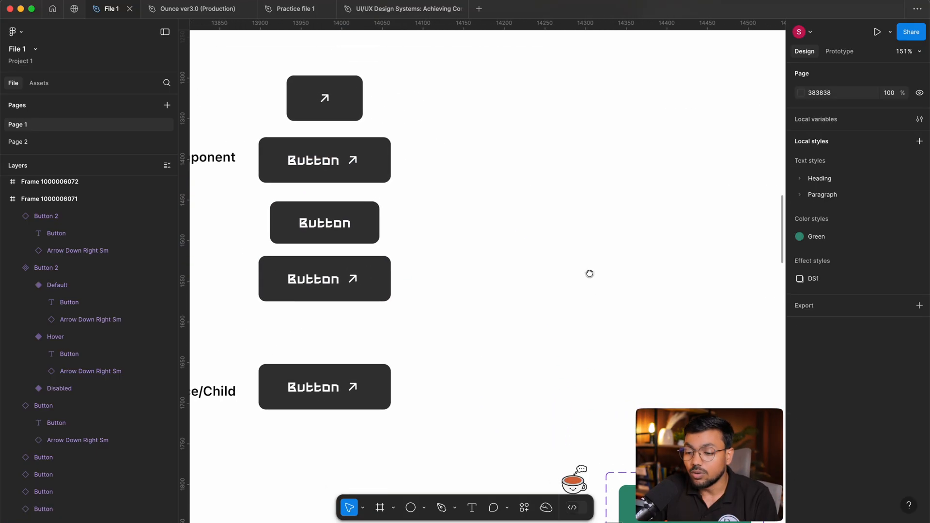